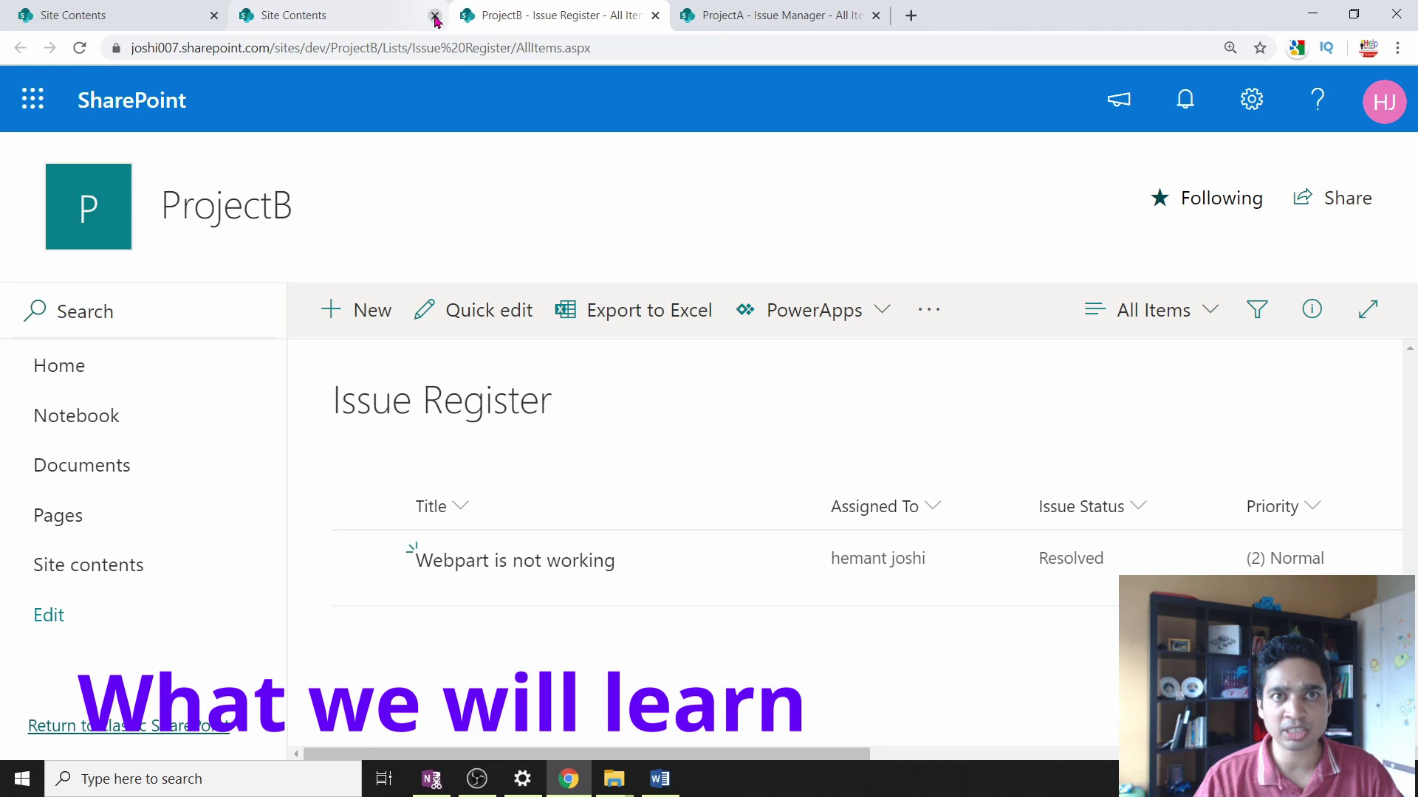
pyautogui.click(434, 14)
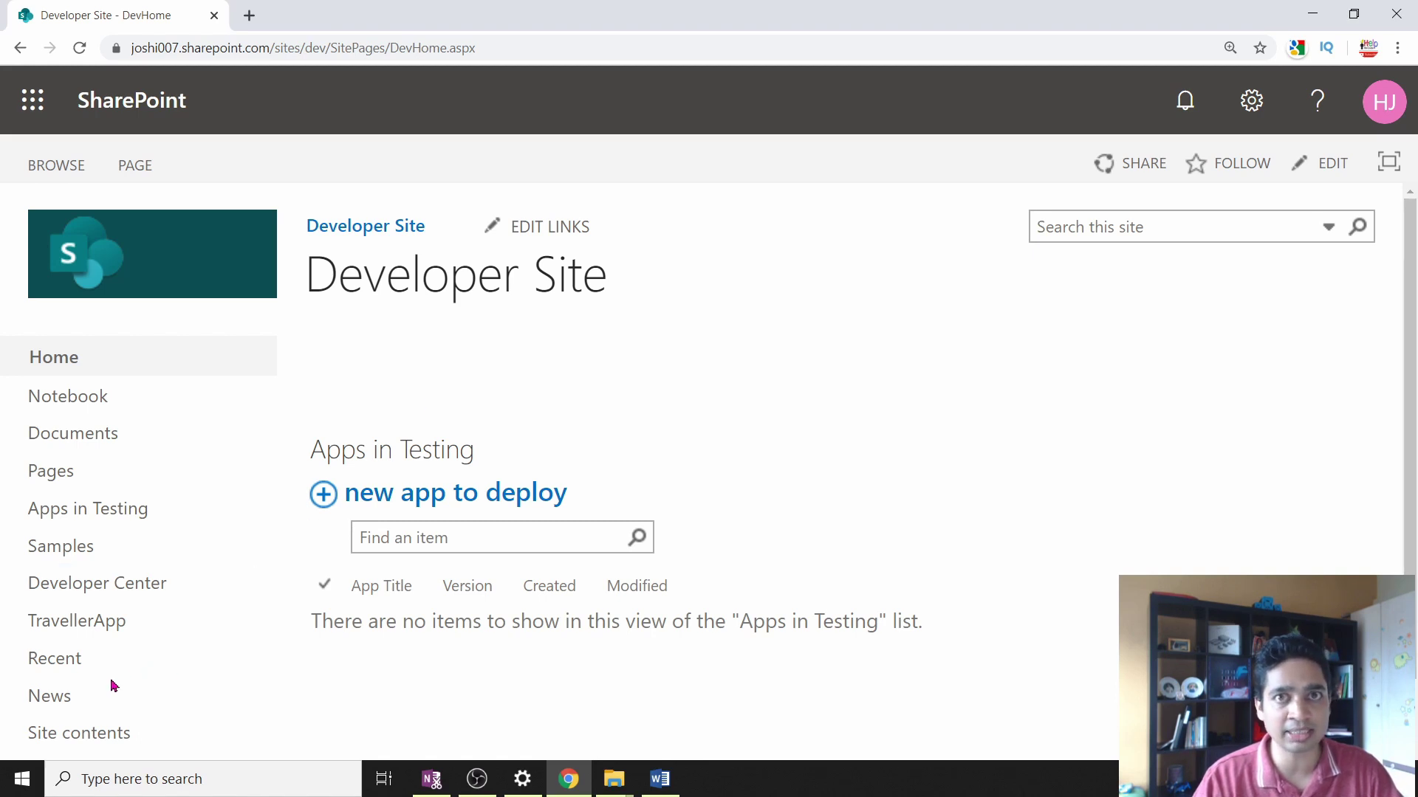
# Step: Open the Issue Manager list of the ProjectA subsite from the Developer Site's contents and look over its columns
pyautogui.click(54, 738)
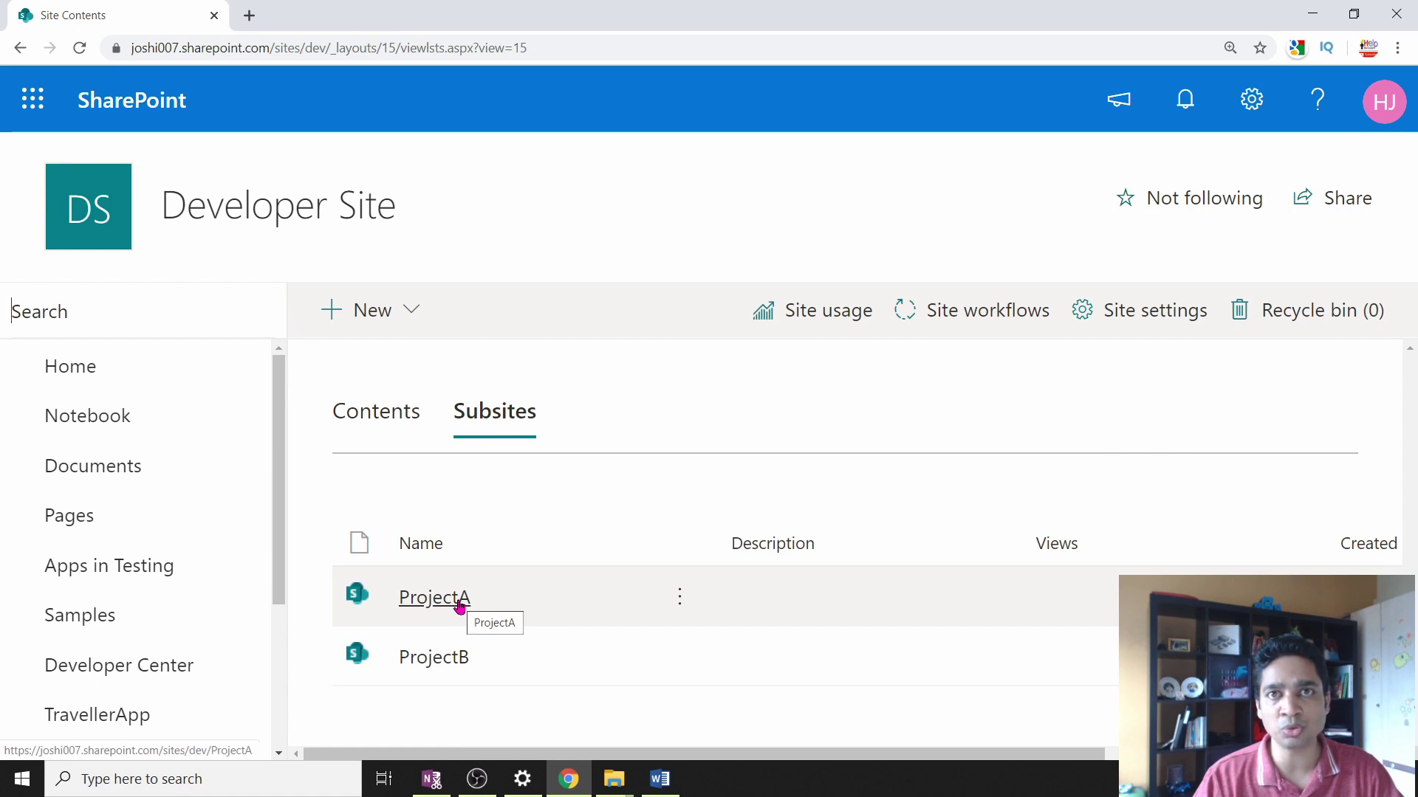
pyautogui.click(459, 606)
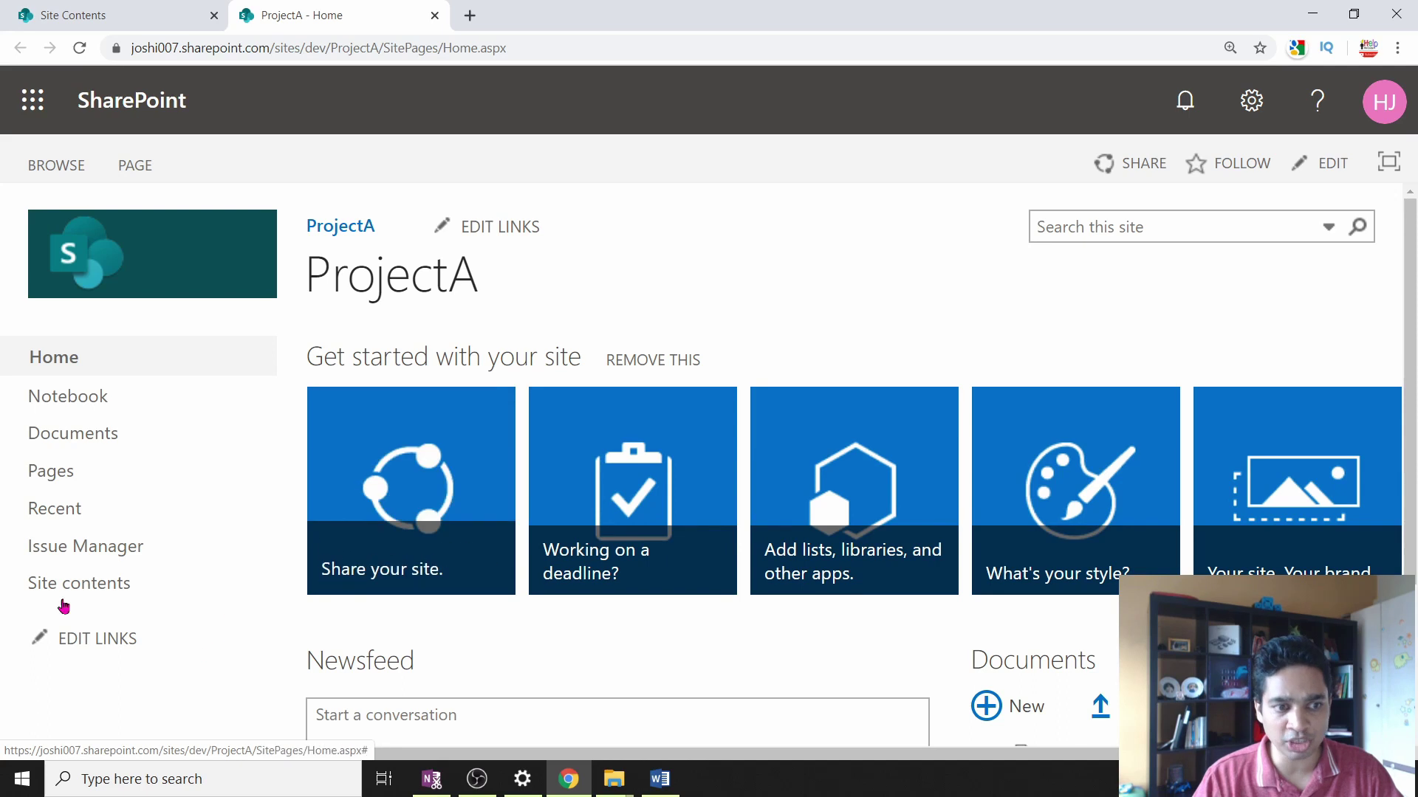
pyautogui.click(77, 550)
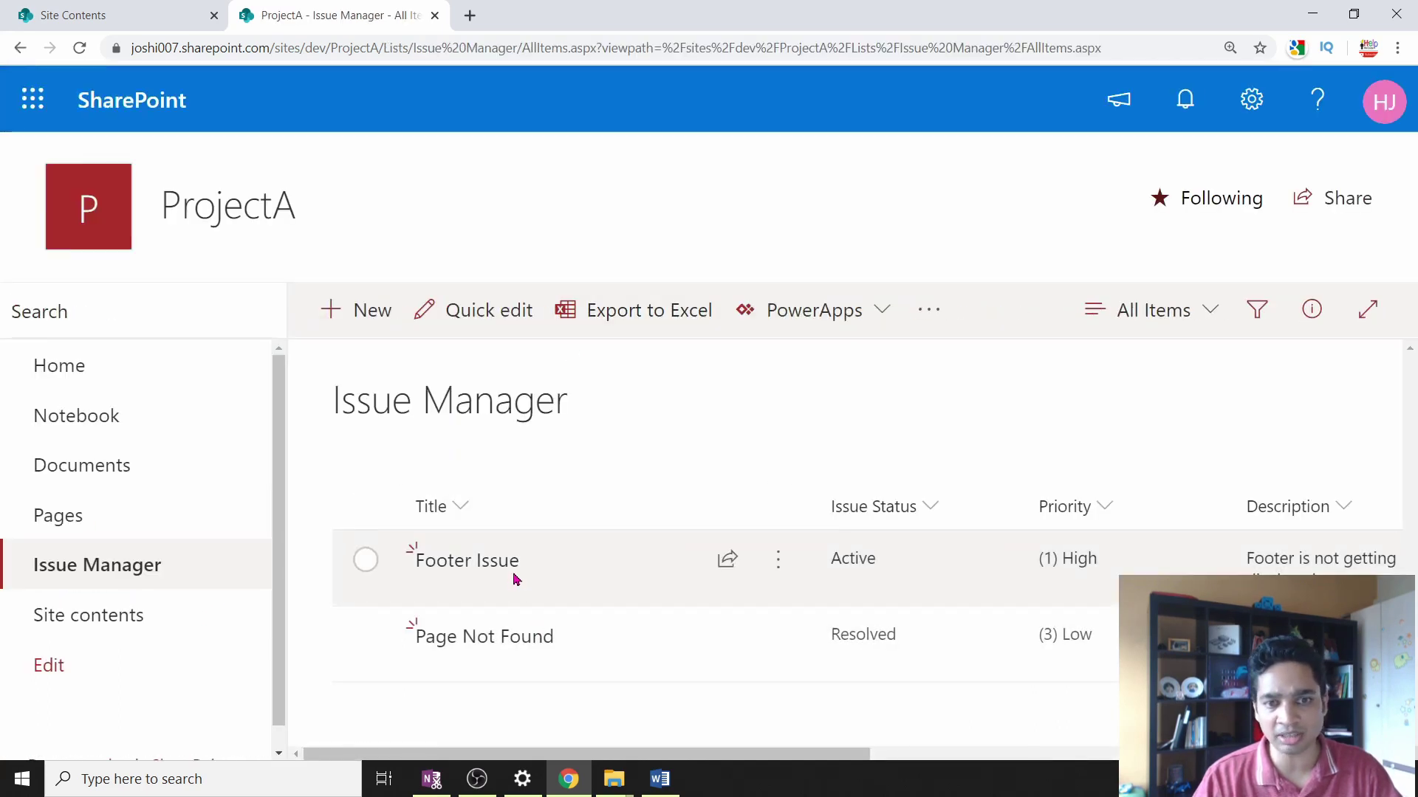
pyautogui.moveTo(668, 753); pyautogui.dragTo(736, 753)
# Step: Open the Issue Register list from the ProjectB subsite's contents and close the ProjectB Site Contents page
pyautogui.click(112, 18)
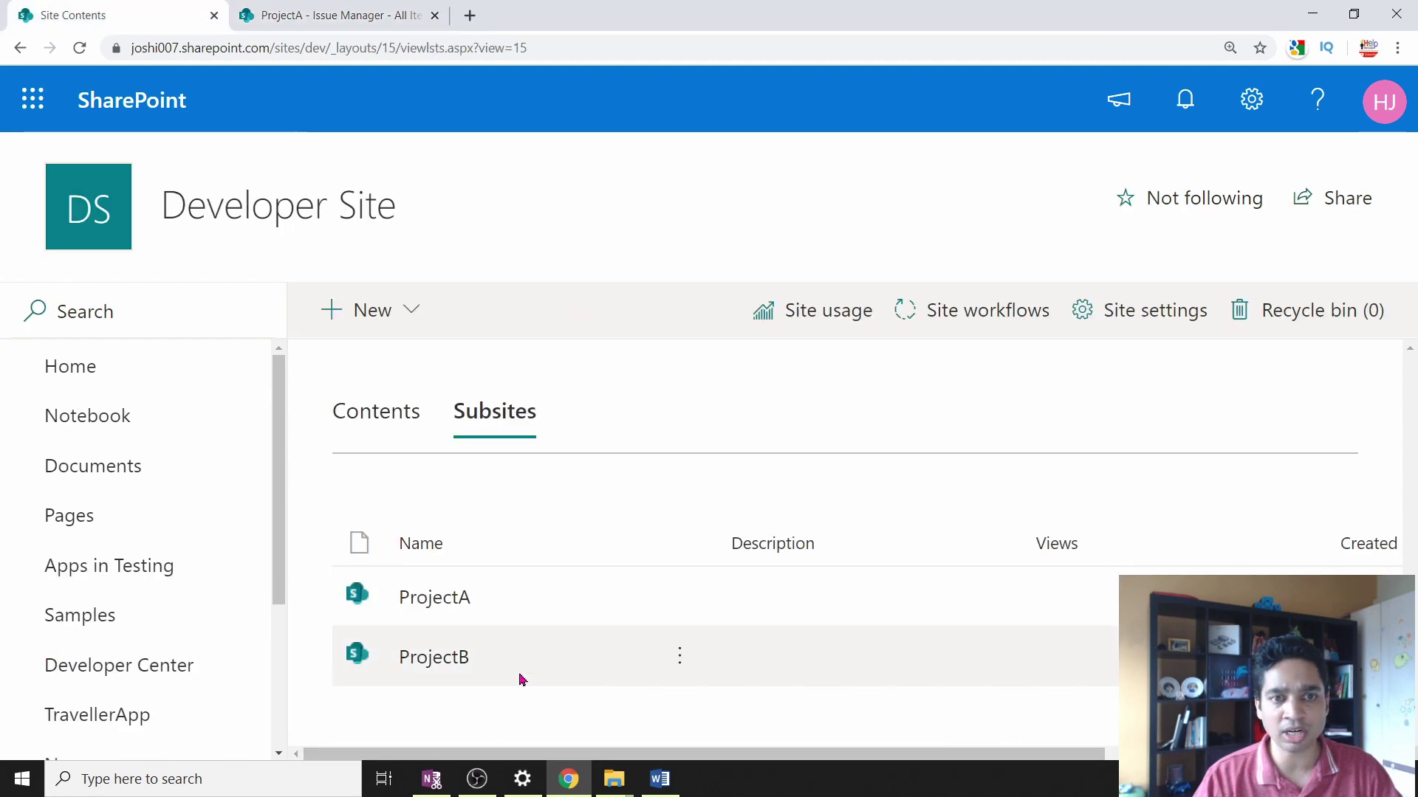
pyautogui.click(446, 654)
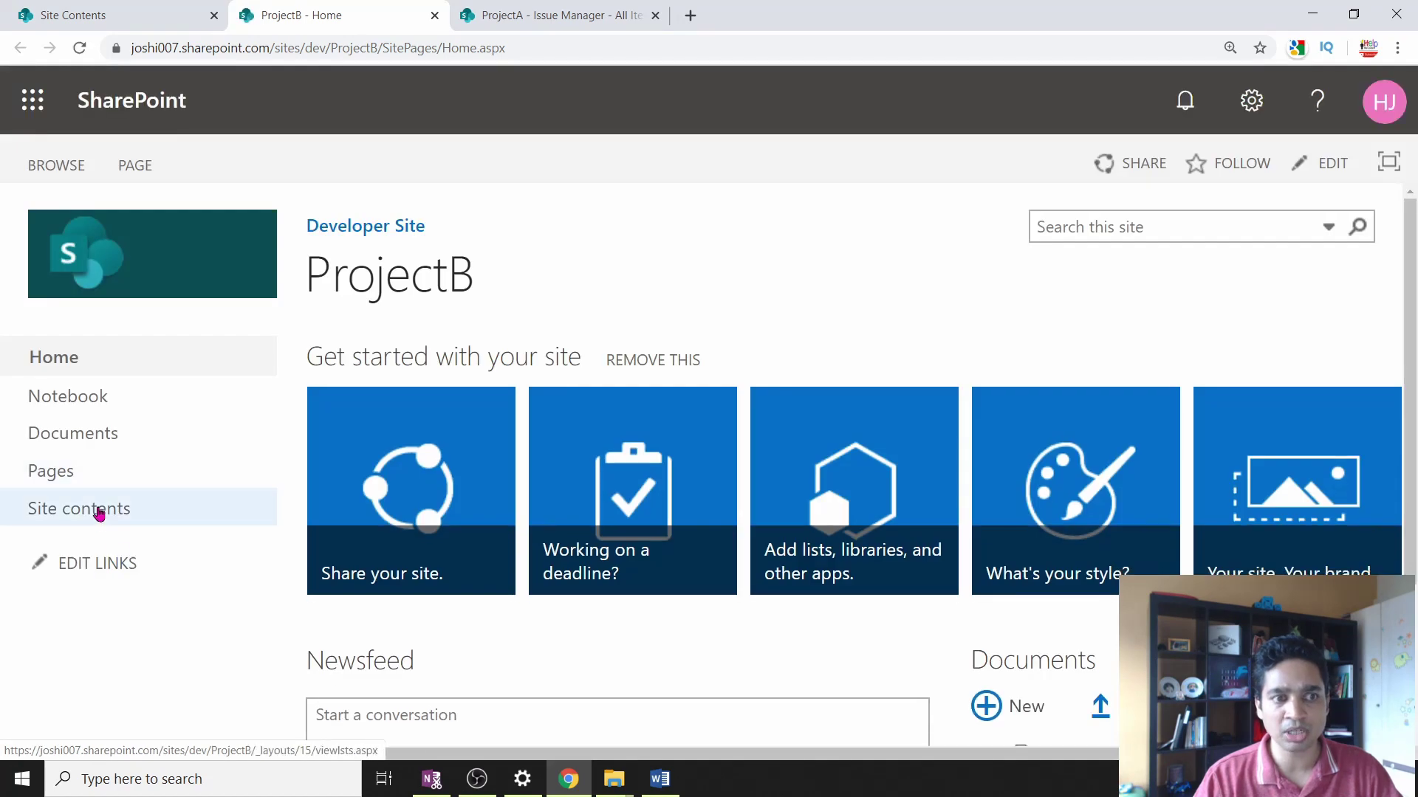
pyautogui.click(99, 512)
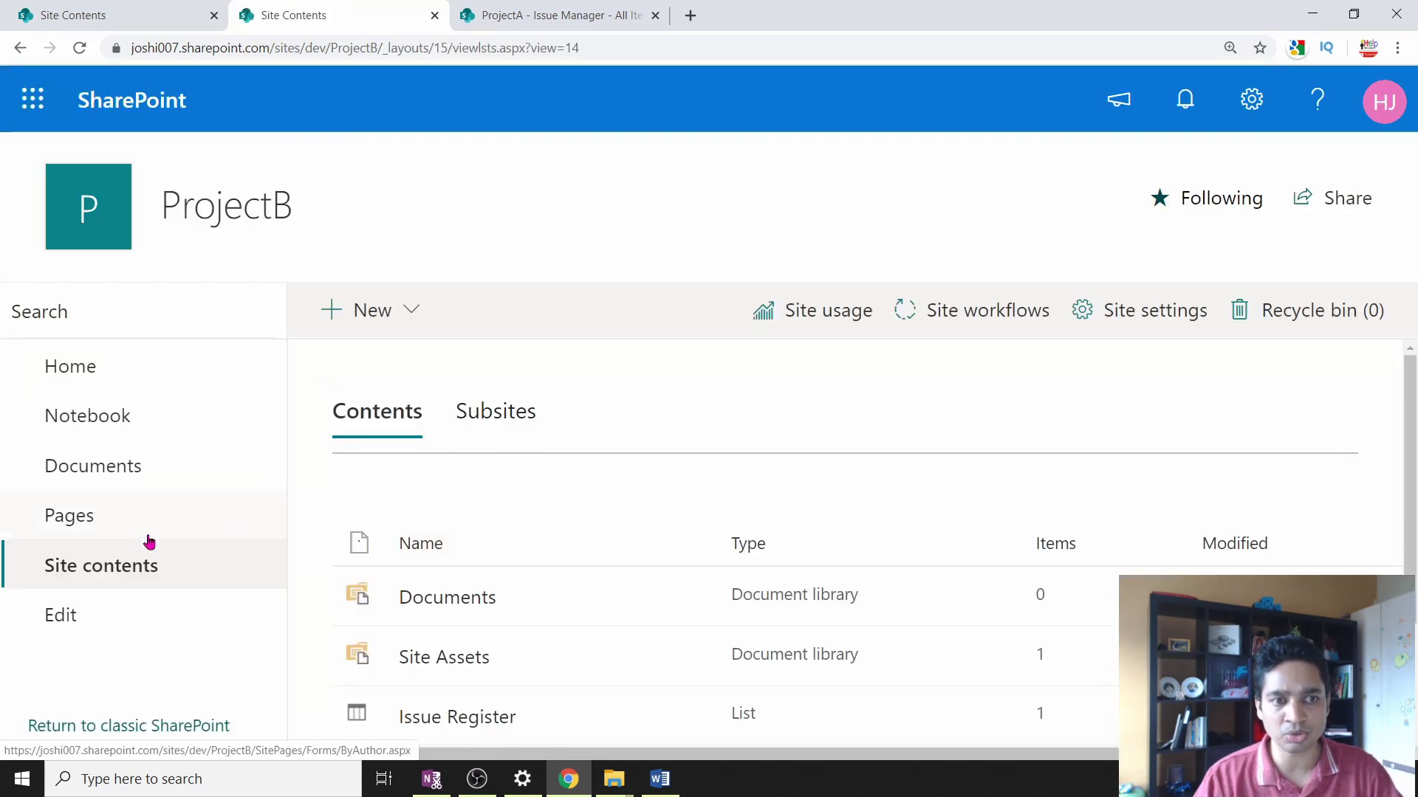
pyautogui.scroll(-1, 443, 650)
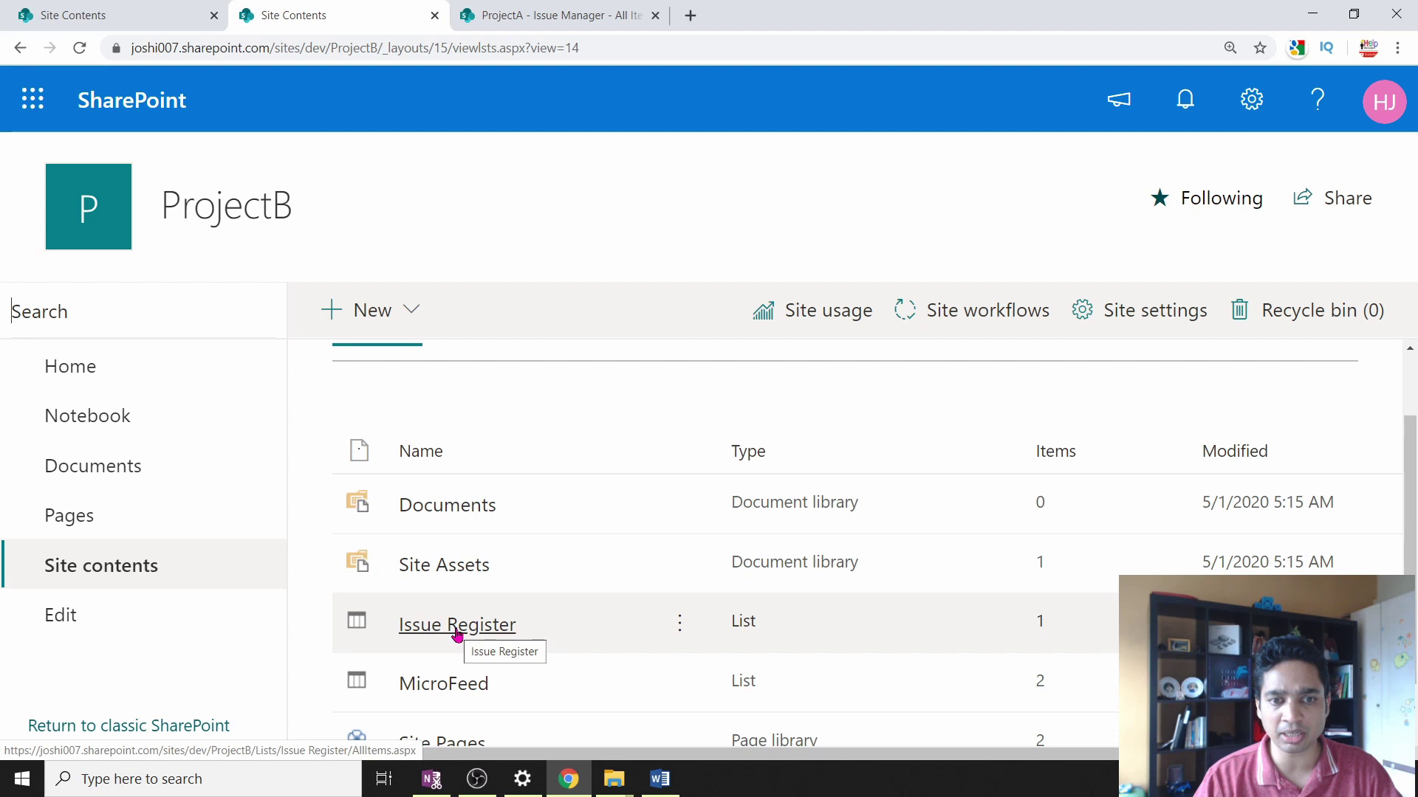
pyautogui.click(457, 632)
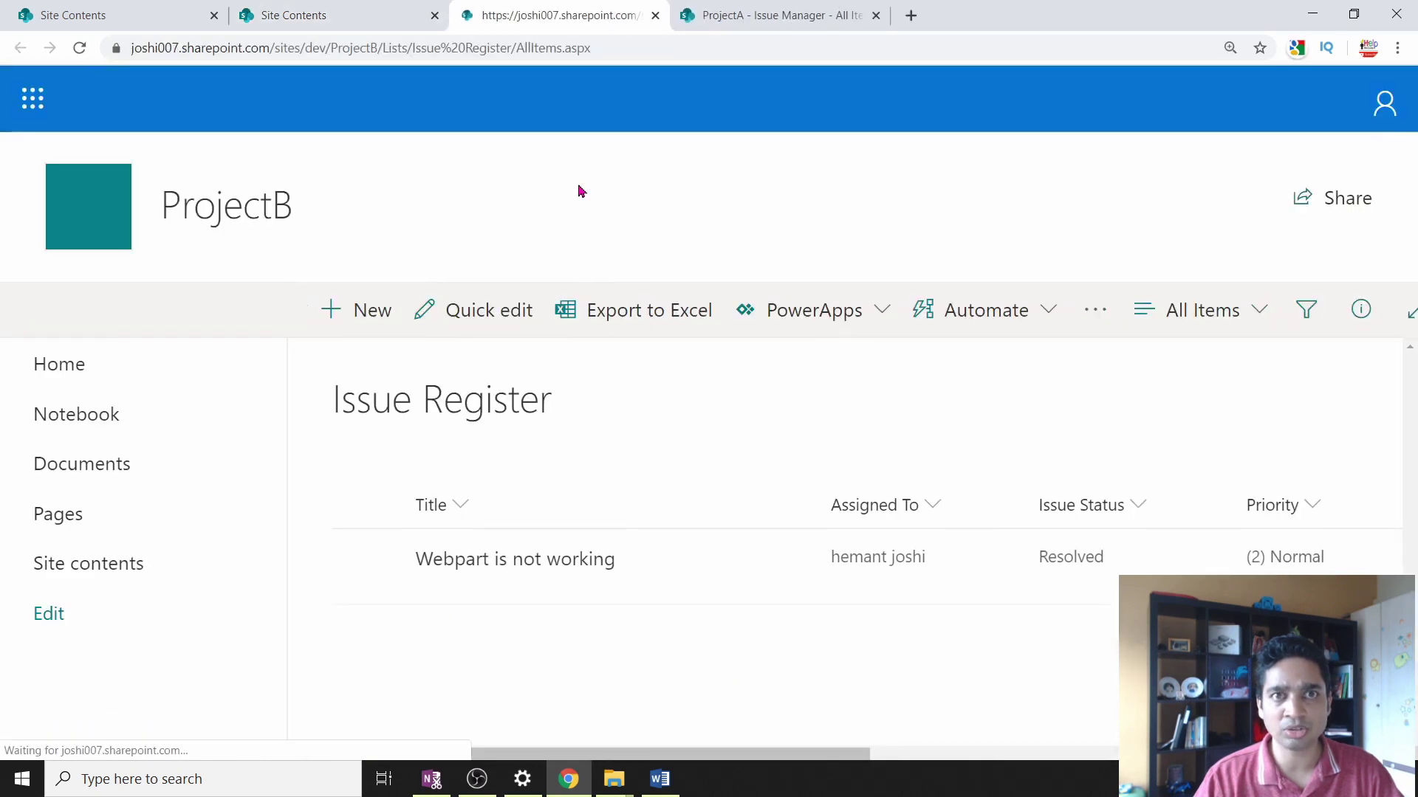
pyautogui.click(434, 15)
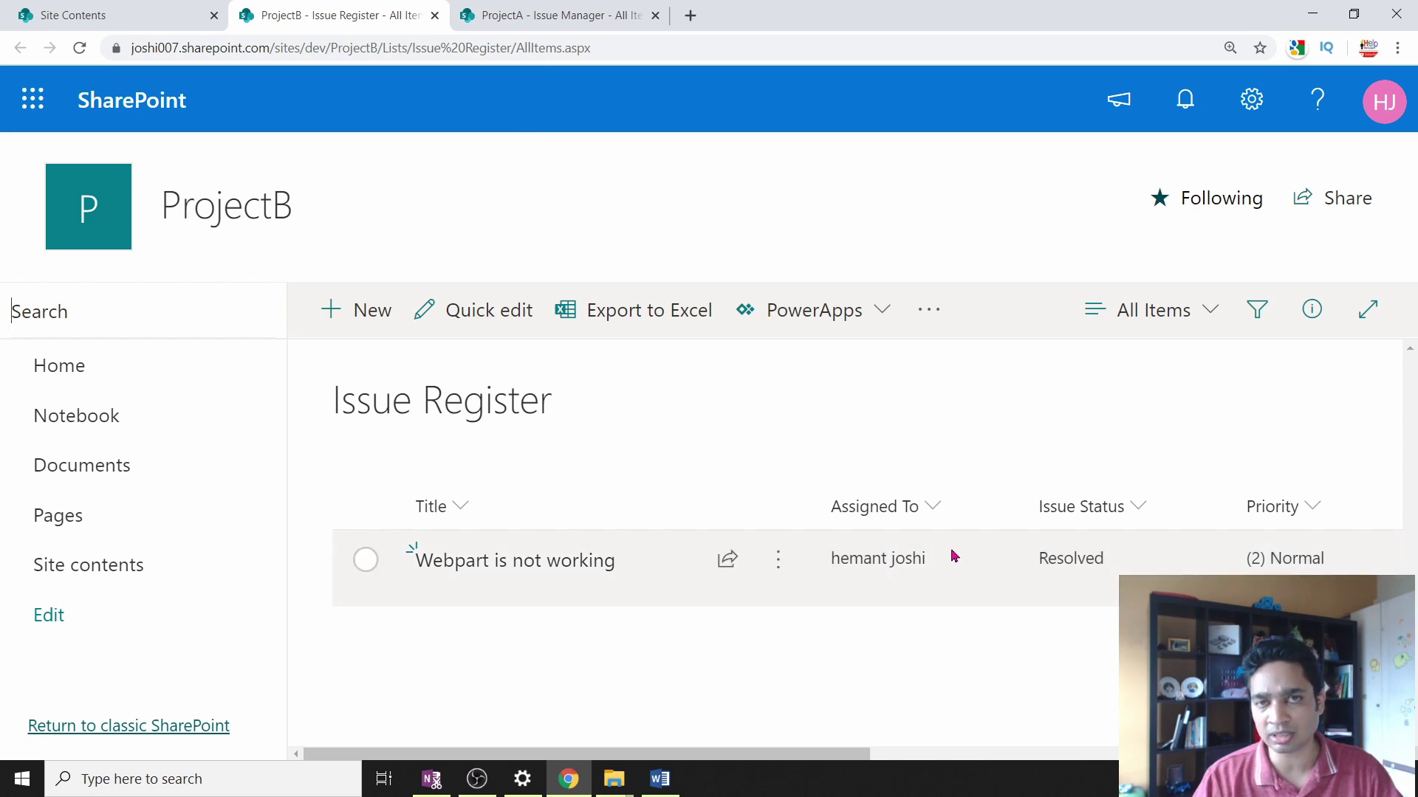
# Step: Return the Developer Site to its home page, and examine the content types in the Issue Register's list settings
pyautogui.hotkey('ctrl', 'shift', 'Tab')
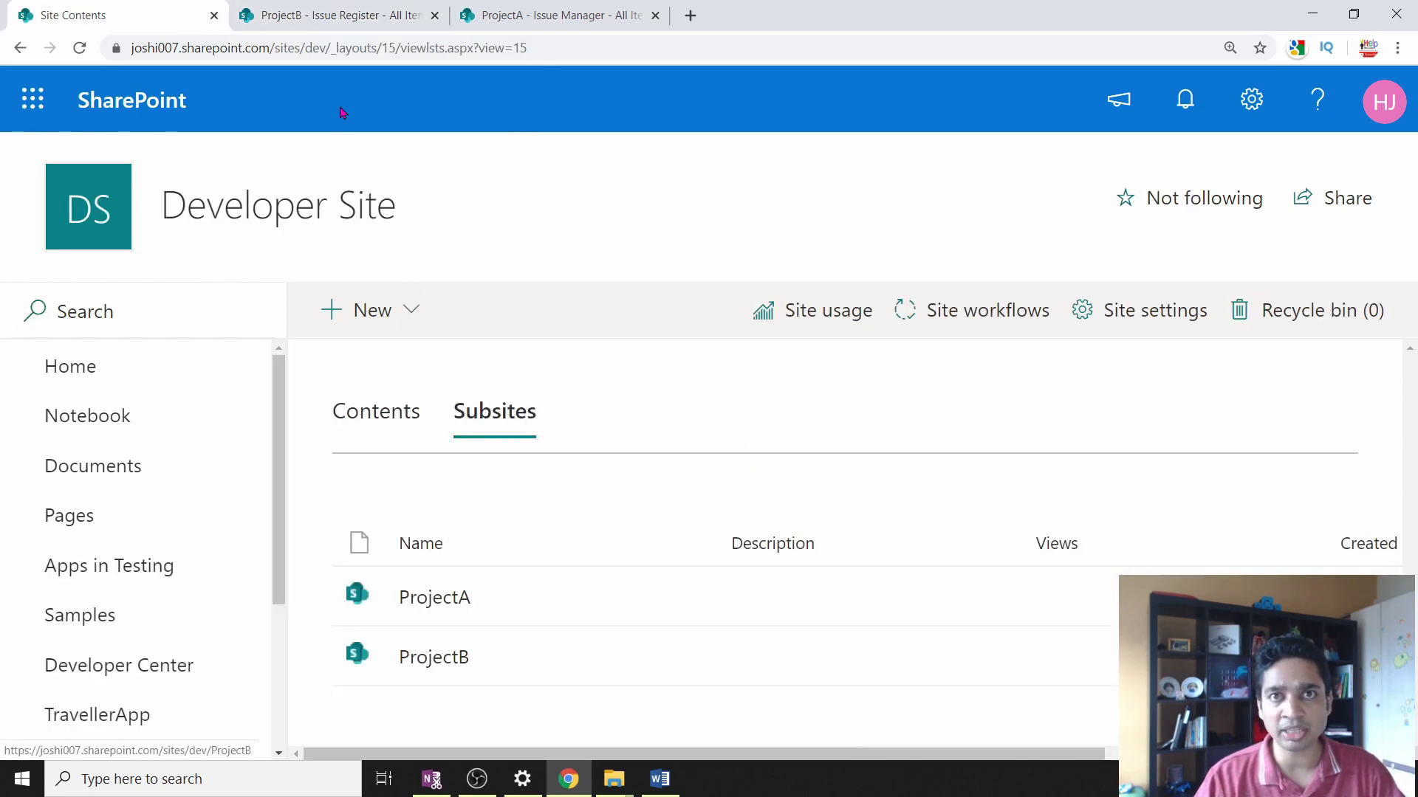
pyautogui.click(241, 212)
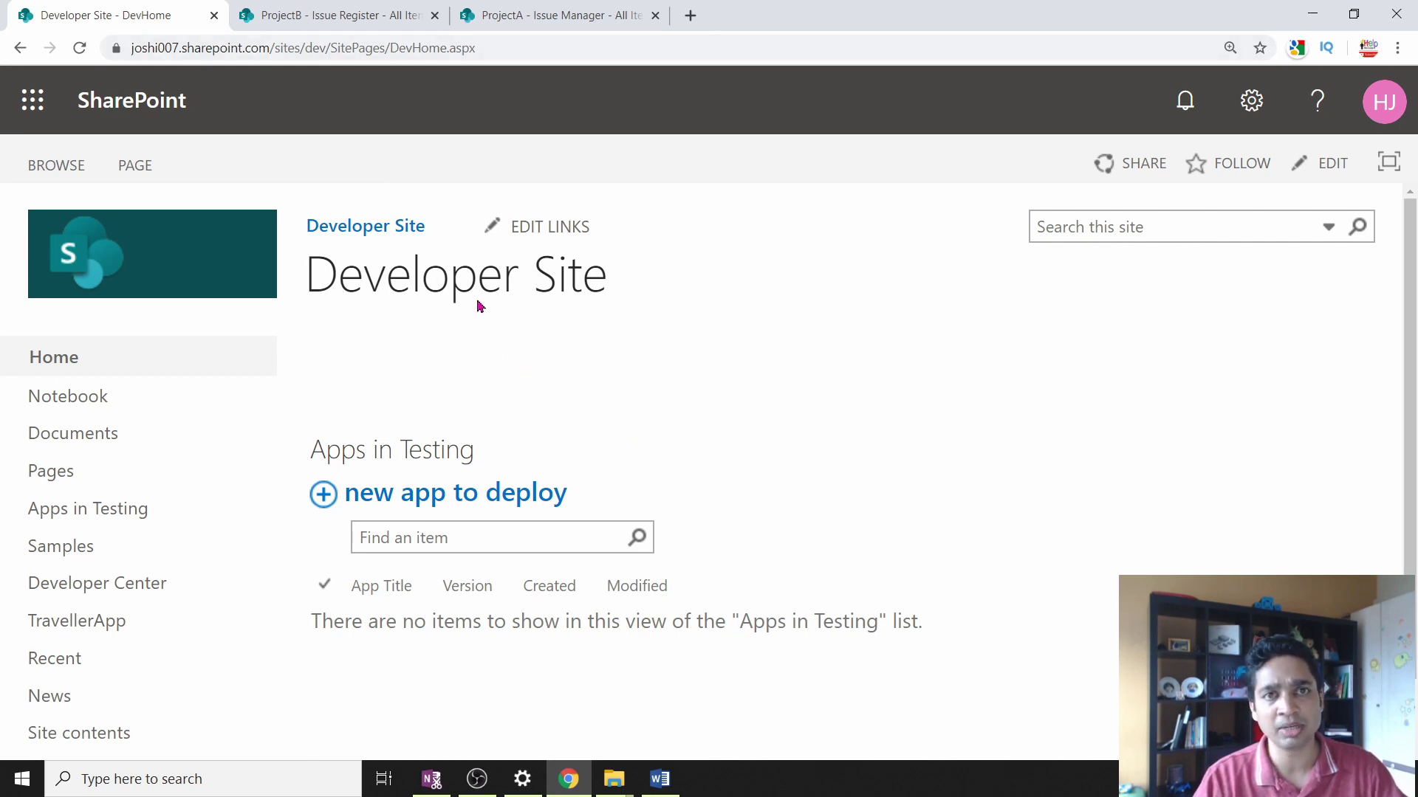
pyautogui.click(356, 18)
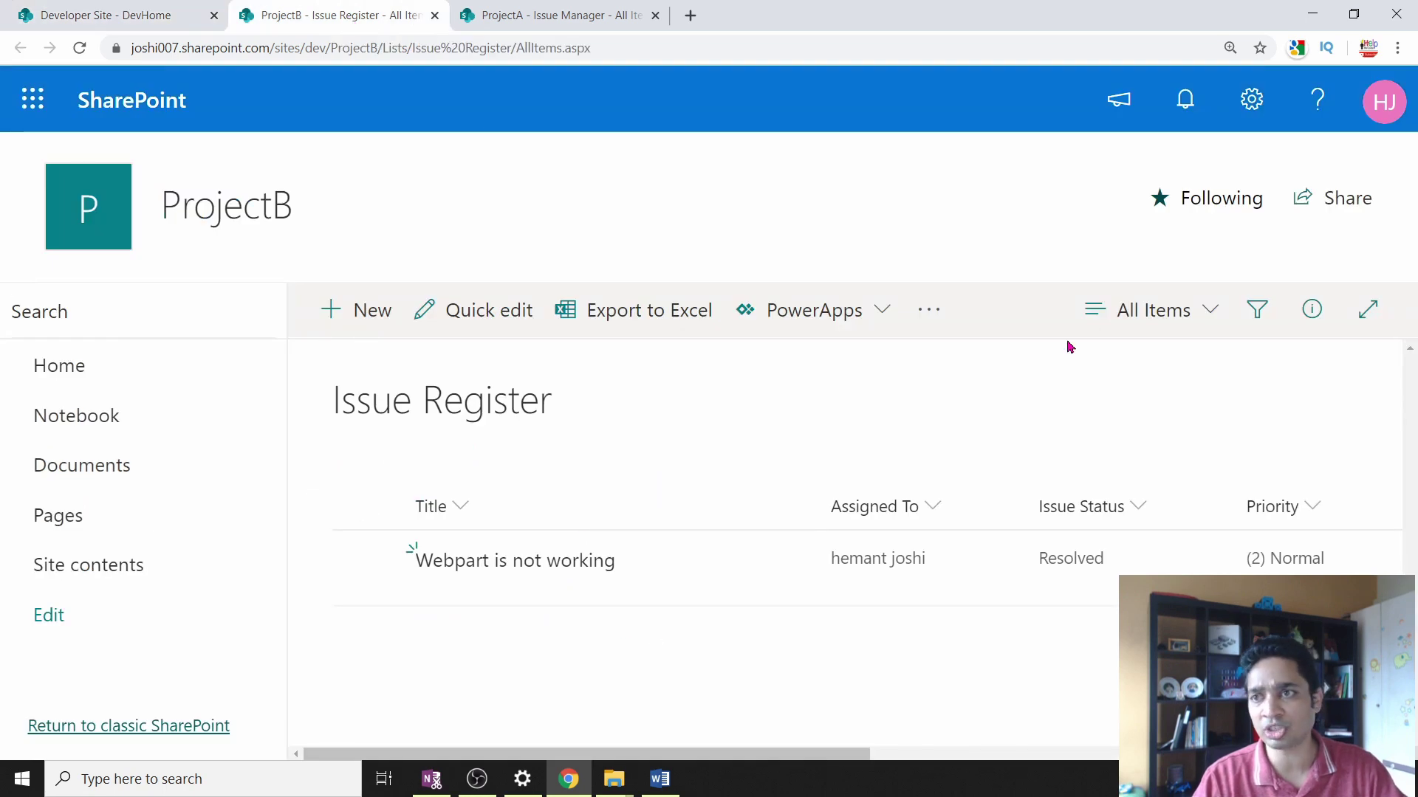
pyautogui.click(1242, 112)
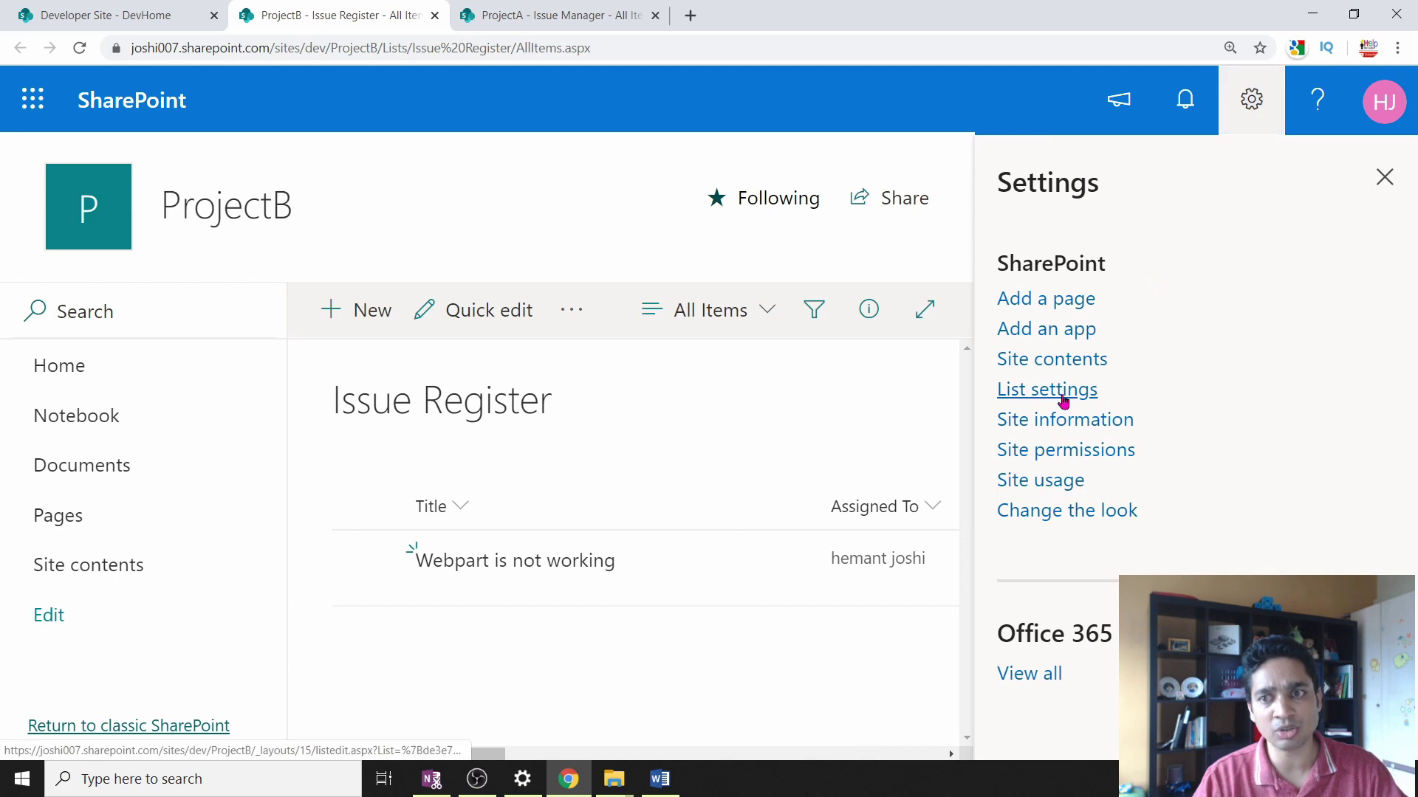
pyautogui.click(1061, 397)
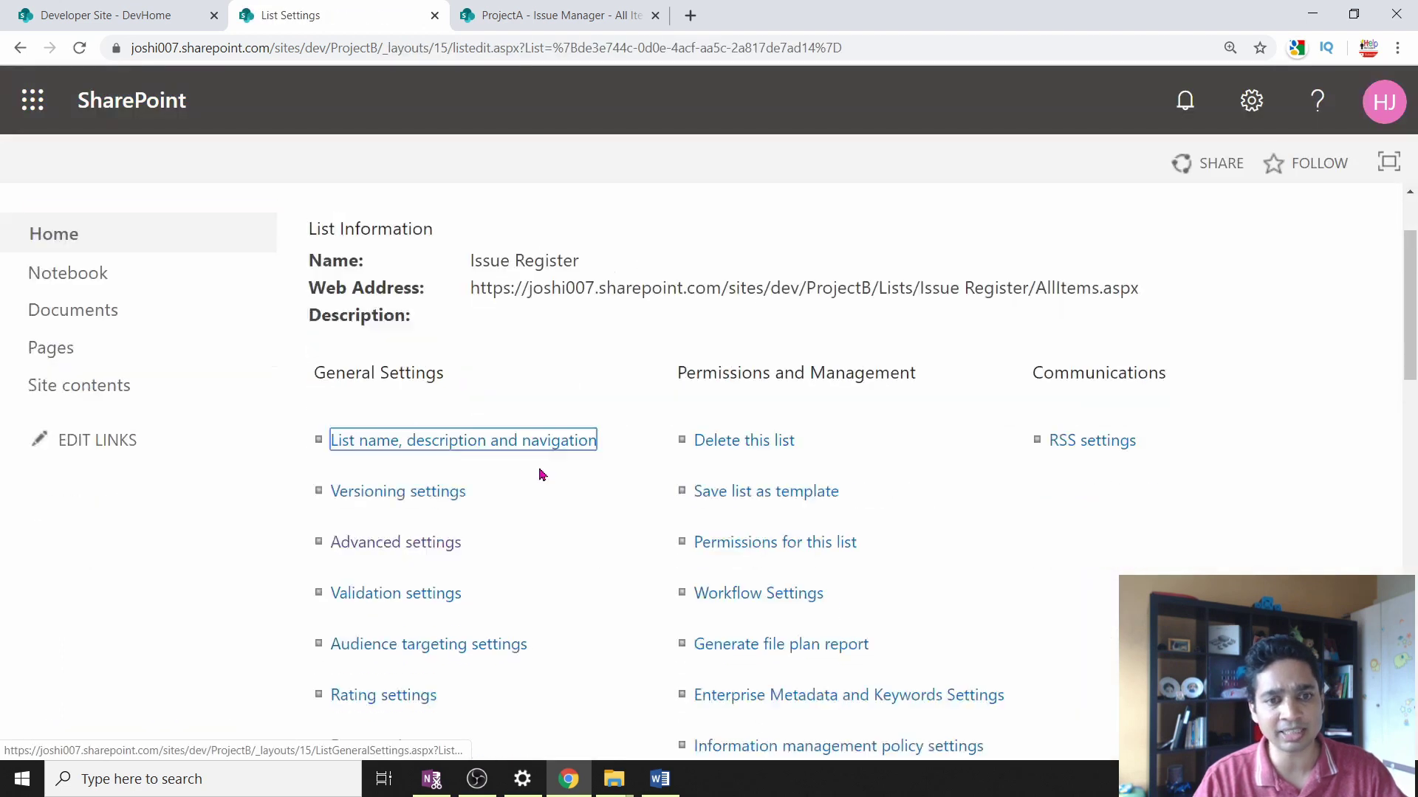
pyautogui.scroll(-6, 540, 474)
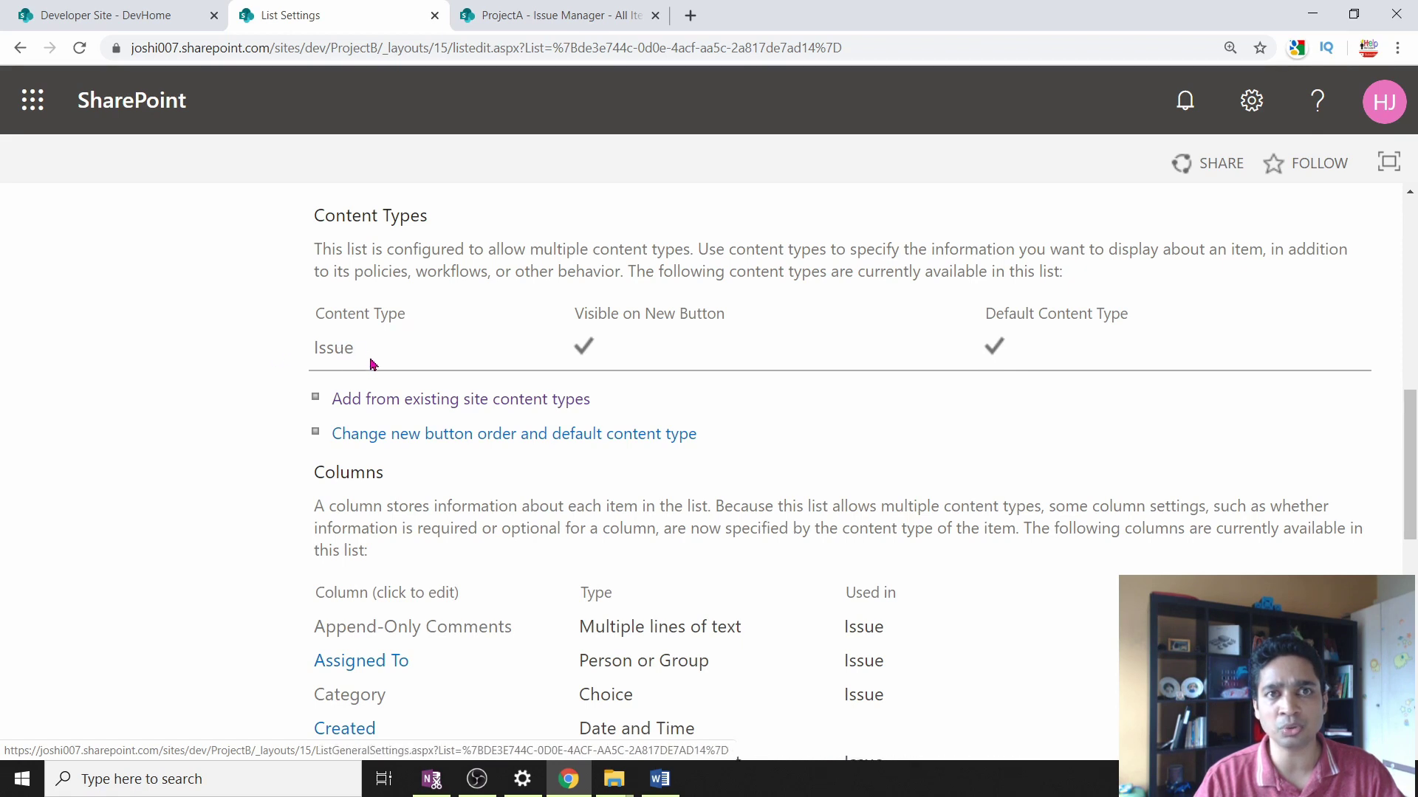
# Step: Look over ProjectA's Issue Manager list, and return from the Issue Register's settings to its items
pyautogui.click(557, 15)
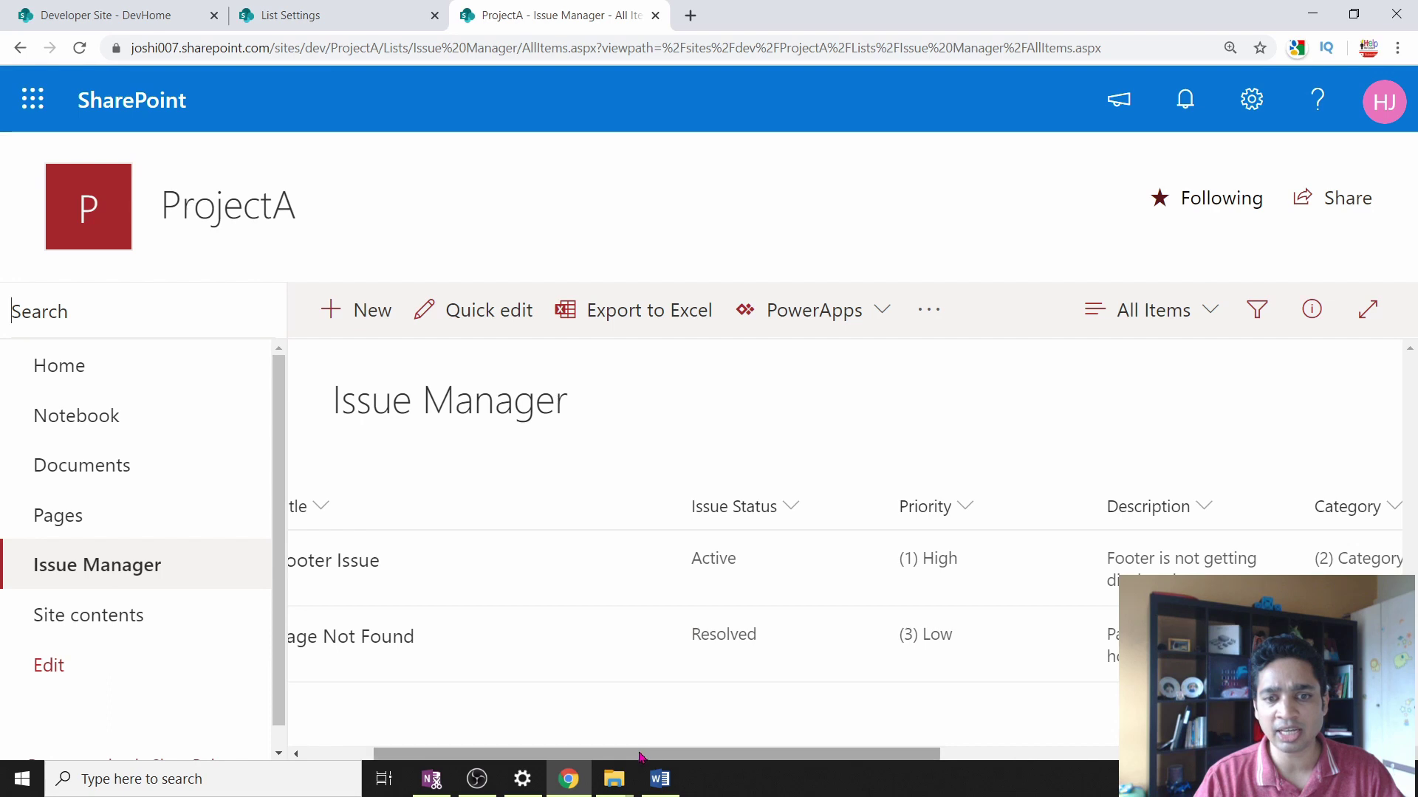
pyautogui.moveTo(644, 755); pyautogui.dragTo(600, 755)
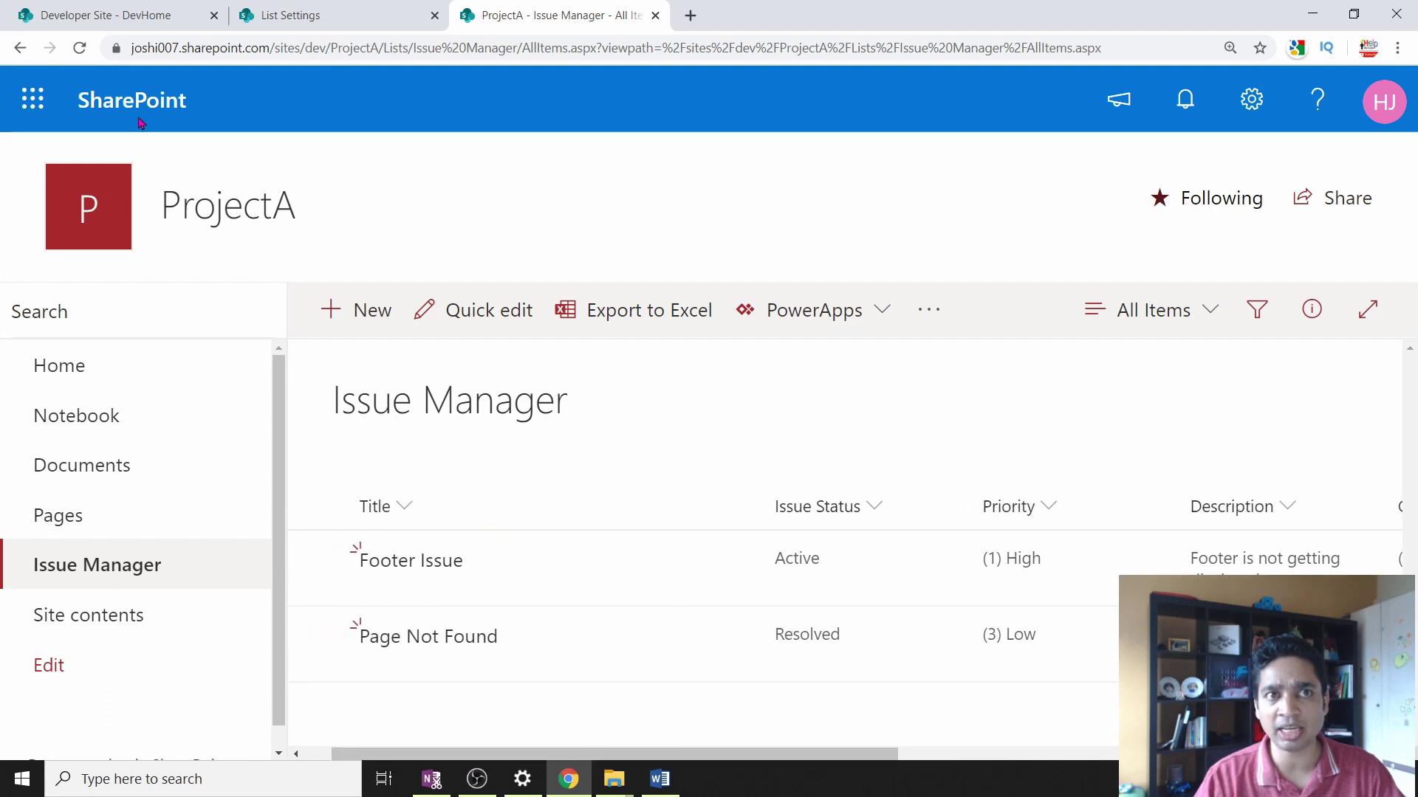
pyautogui.click(297, 22)
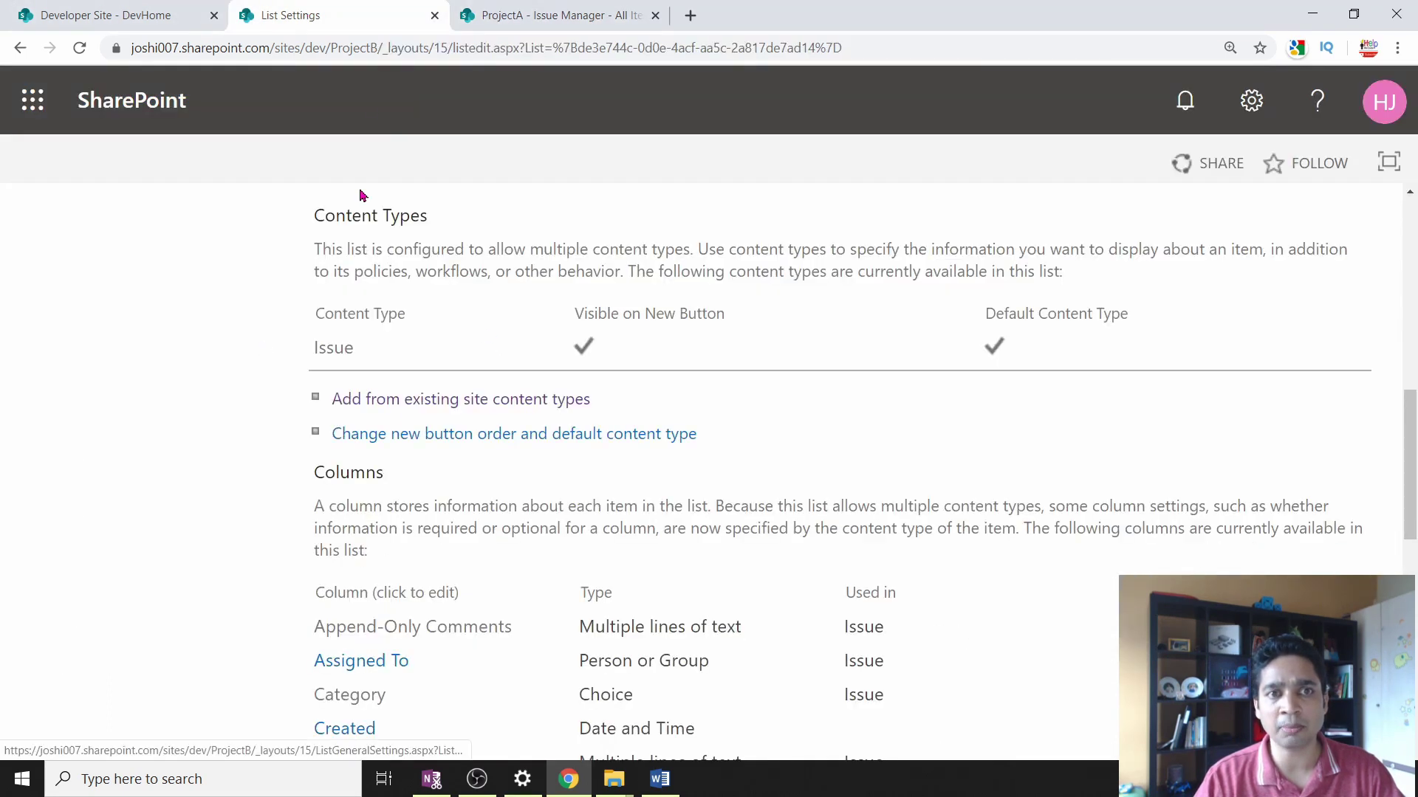
pyautogui.scroll(10, 358, 192)
pyautogui.click(390, 267)
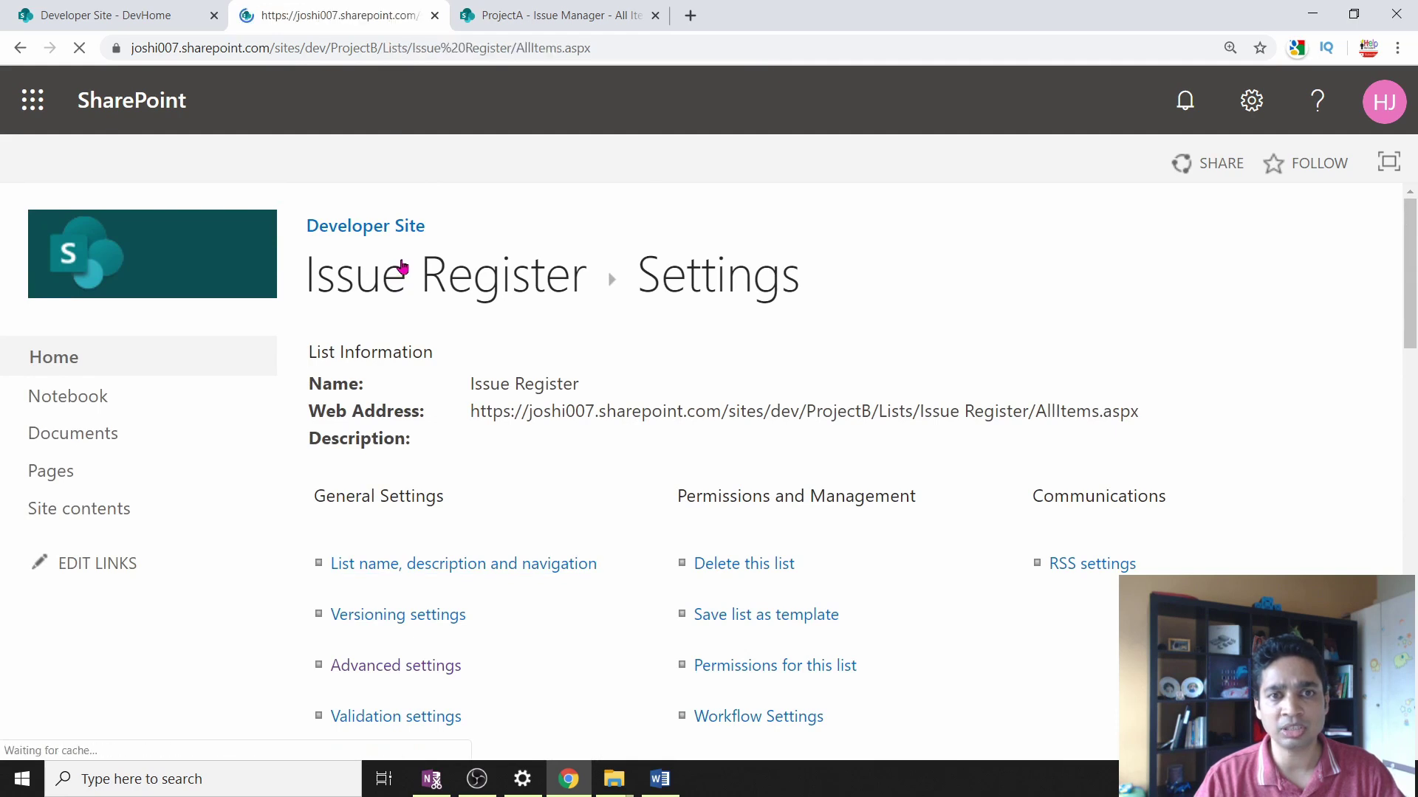
# Step: Put the Developer Site home page in edit mode and examine the Content Query and Content Search web parts under Content Rollup
pyautogui.hotkey('ctrl', 'shift', 'Tab')
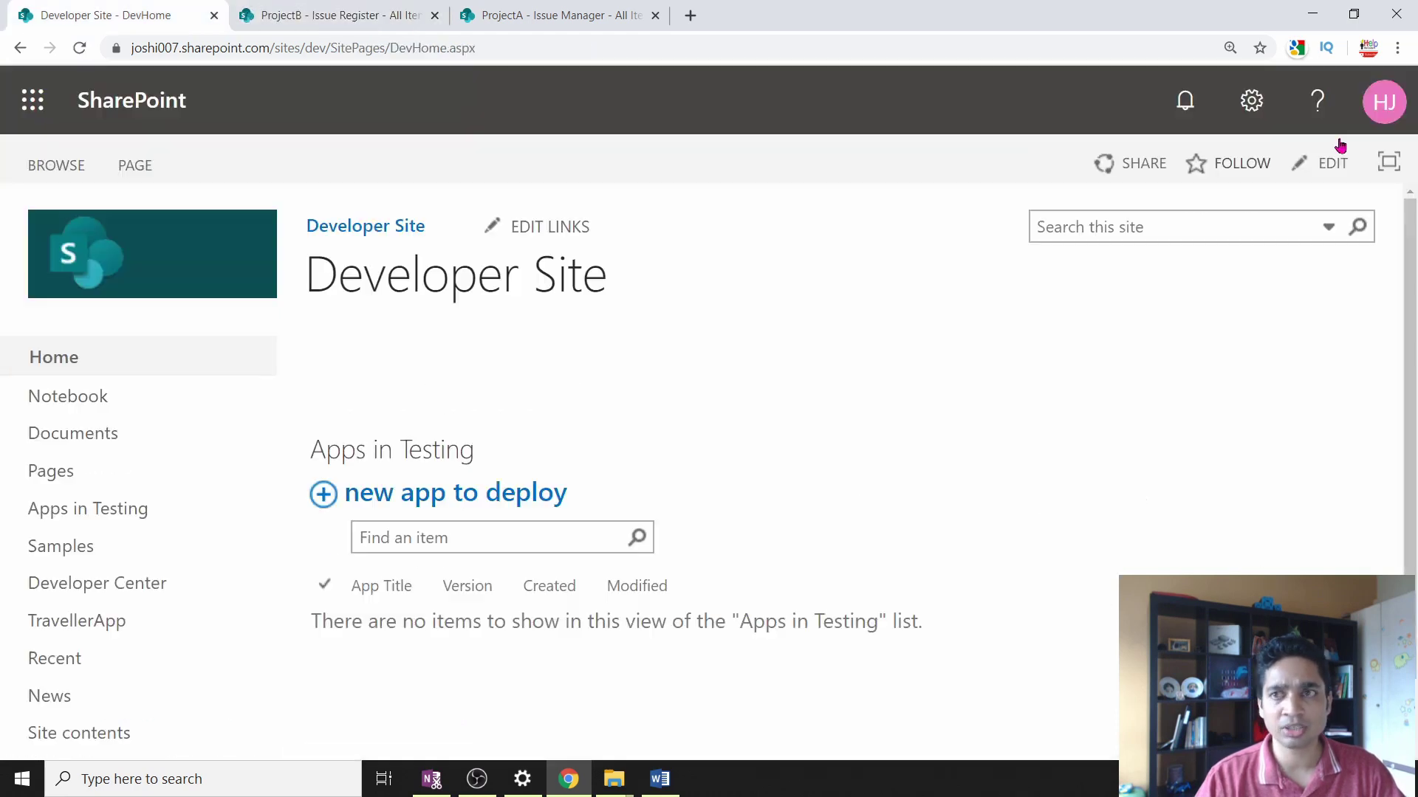
pyautogui.click(1247, 111)
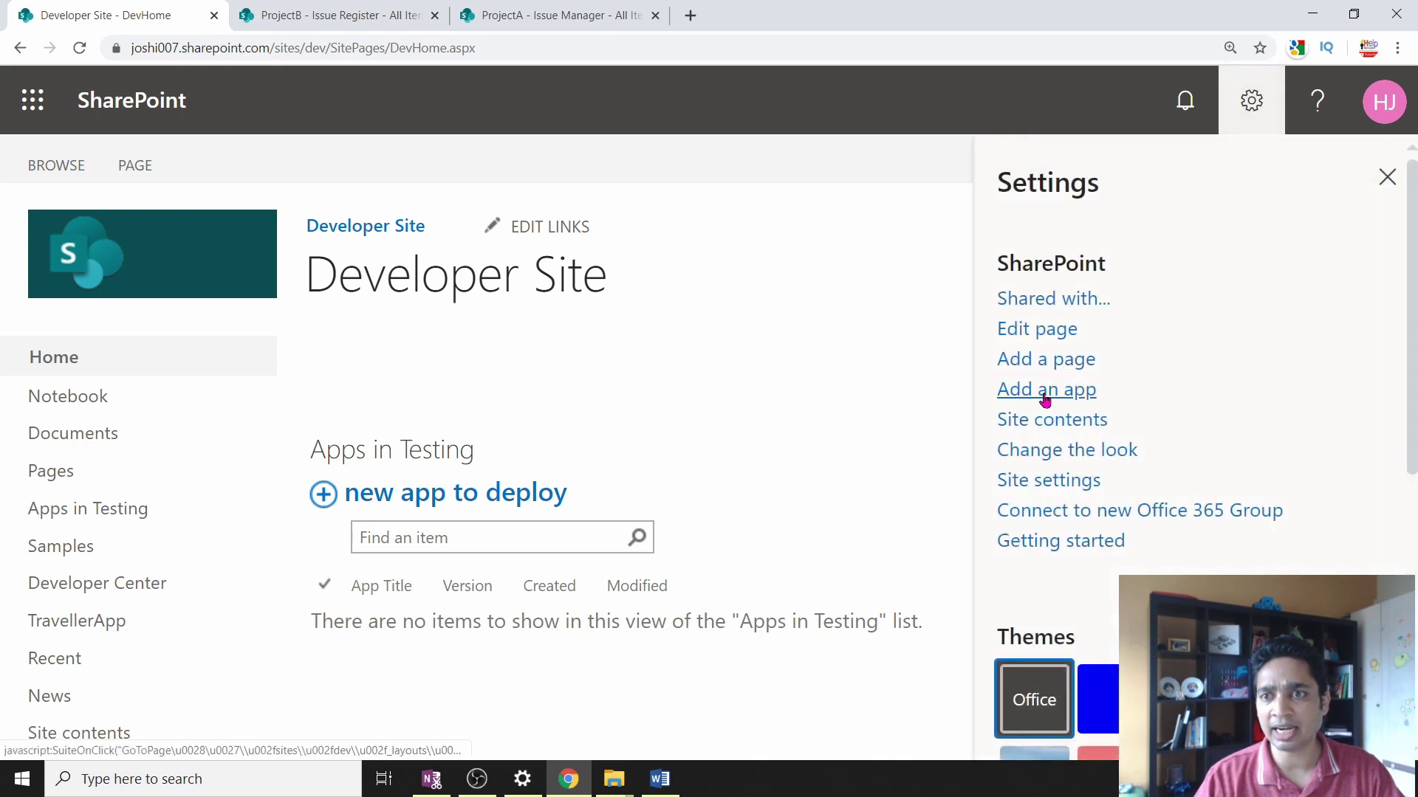
pyautogui.click(1047, 336)
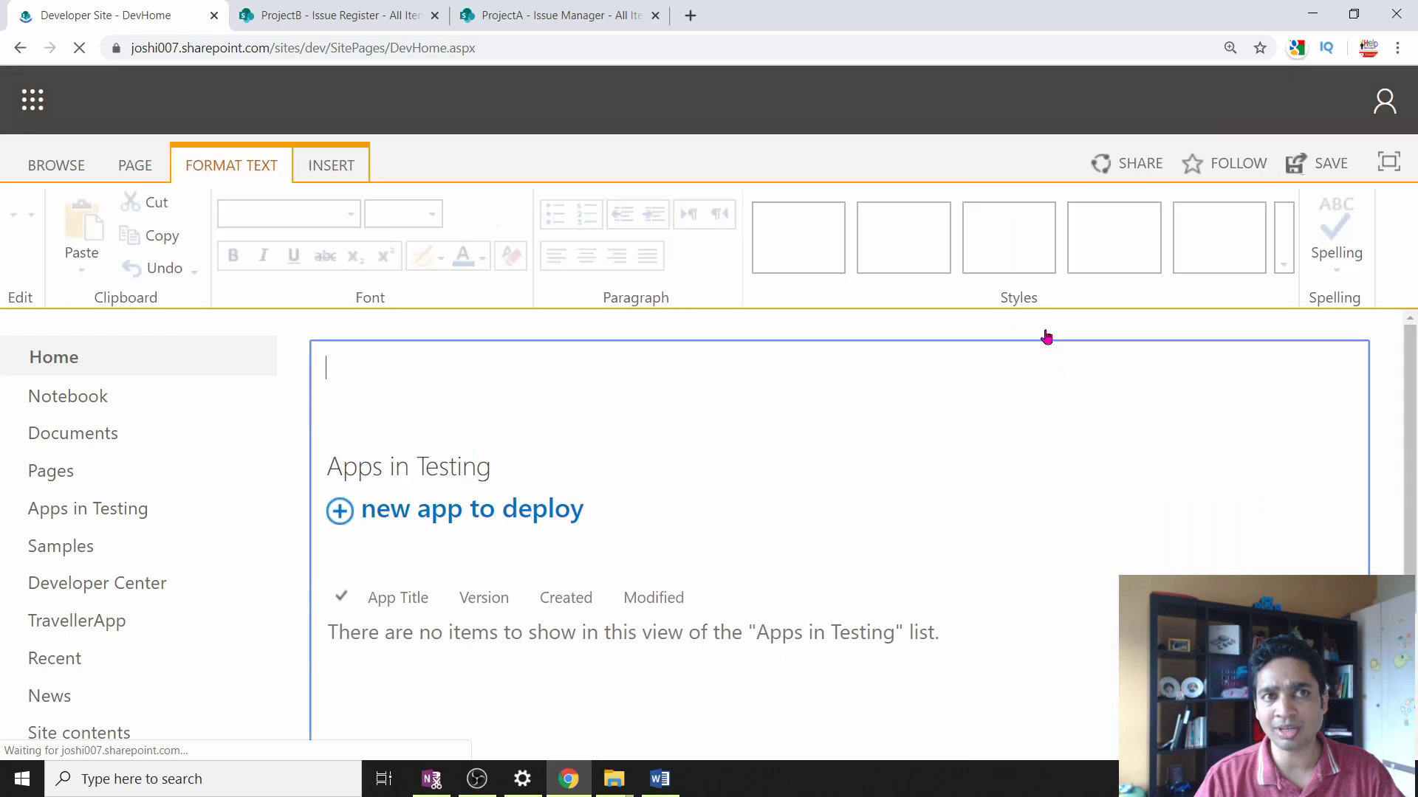
pyautogui.click(338, 169)
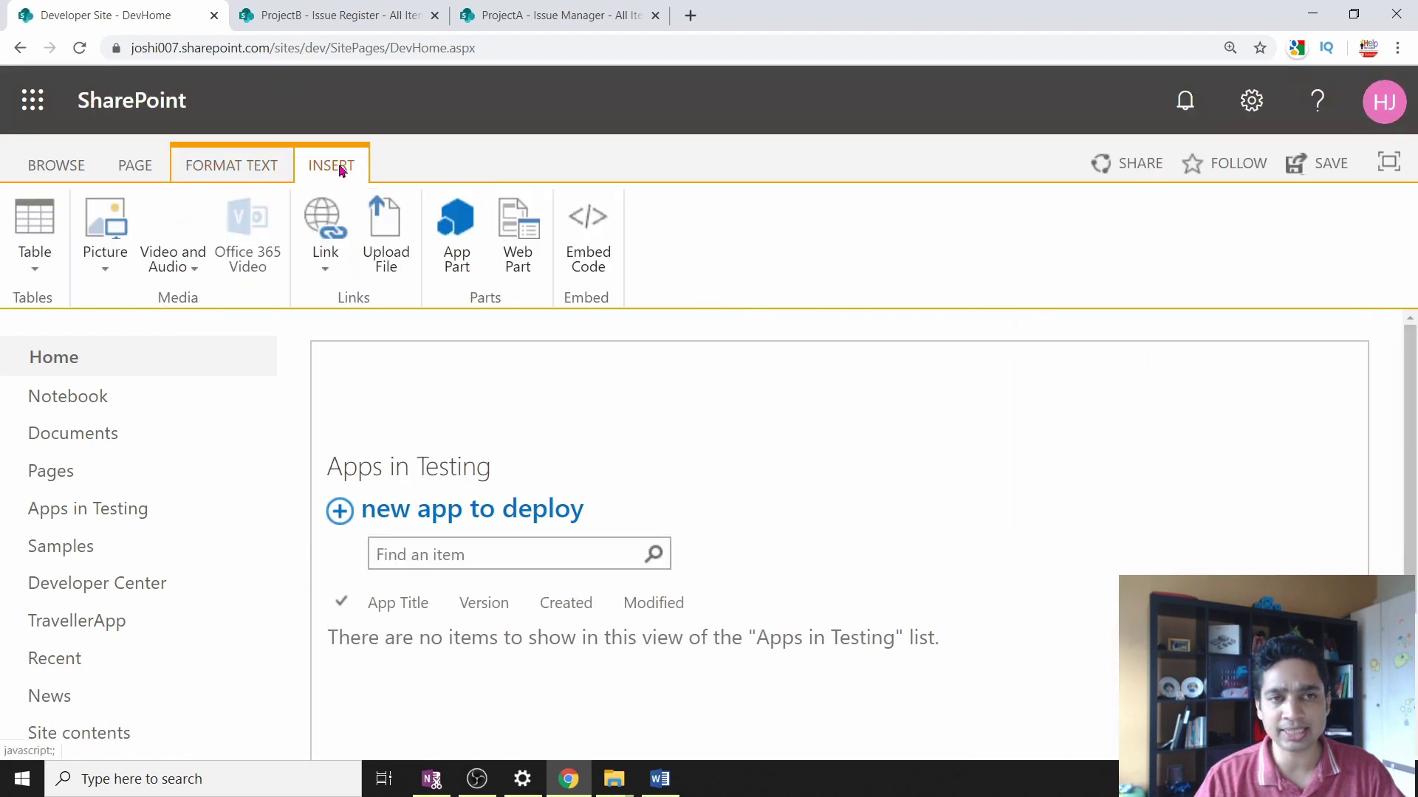
pyautogui.click(511, 253)
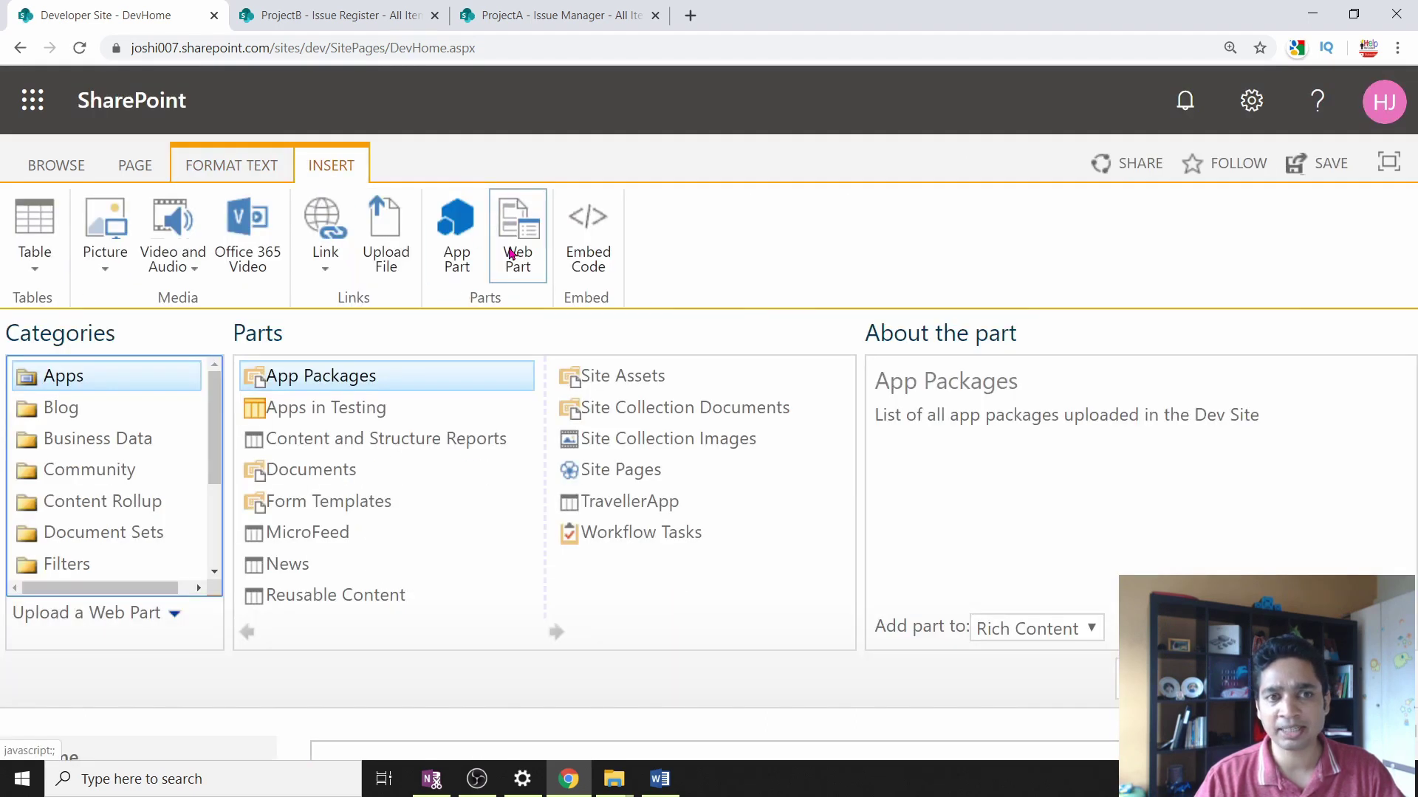
pyautogui.click(111, 513)
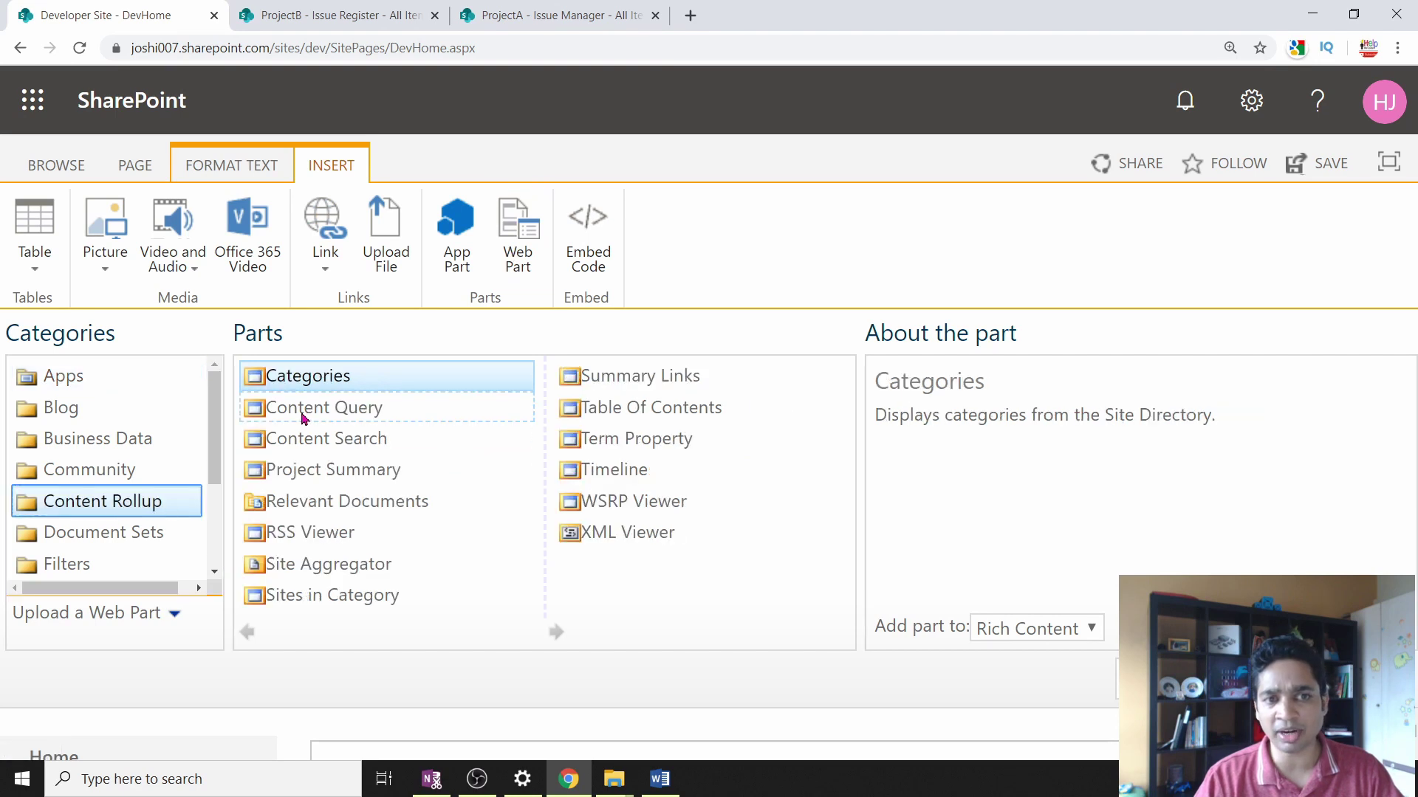
pyautogui.click(303, 417)
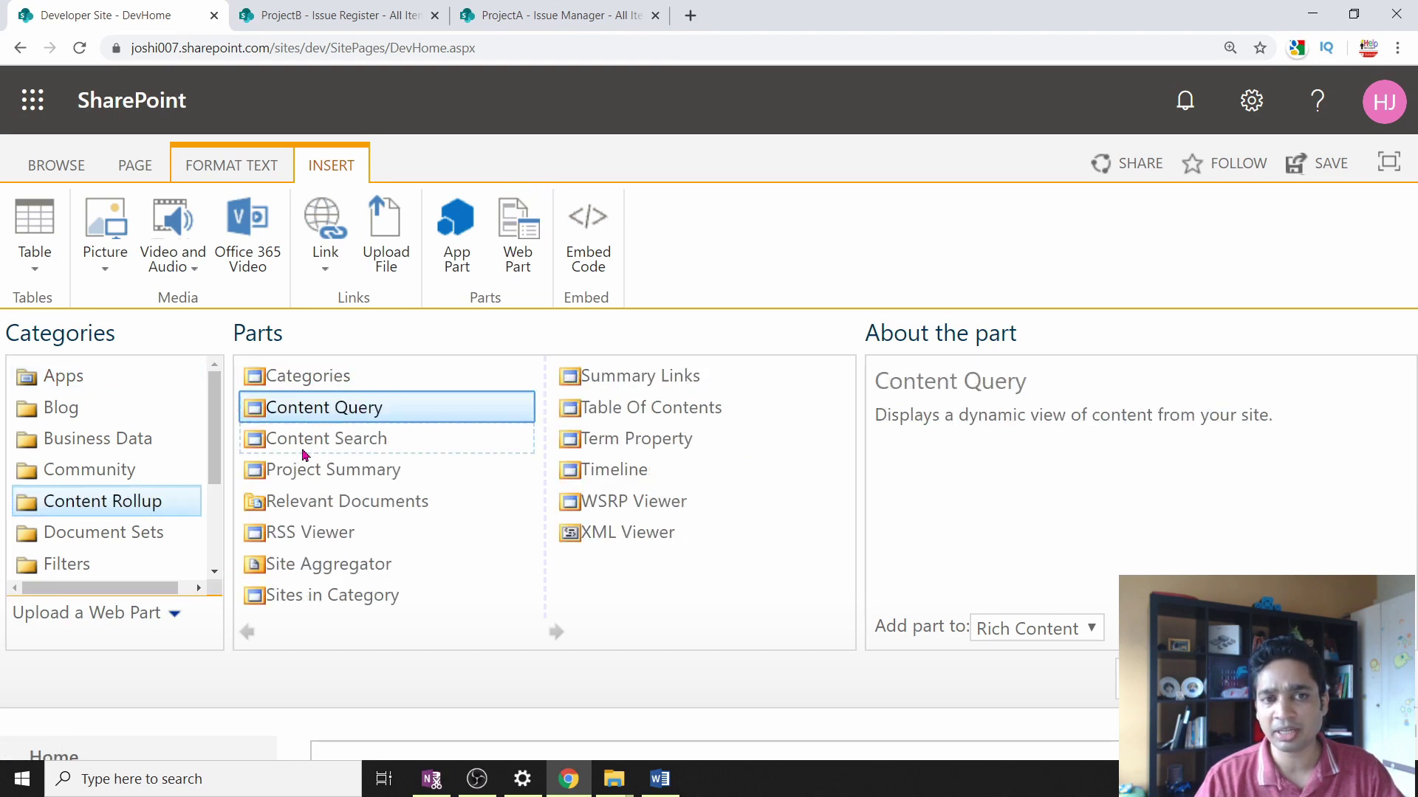
pyautogui.click(302, 450)
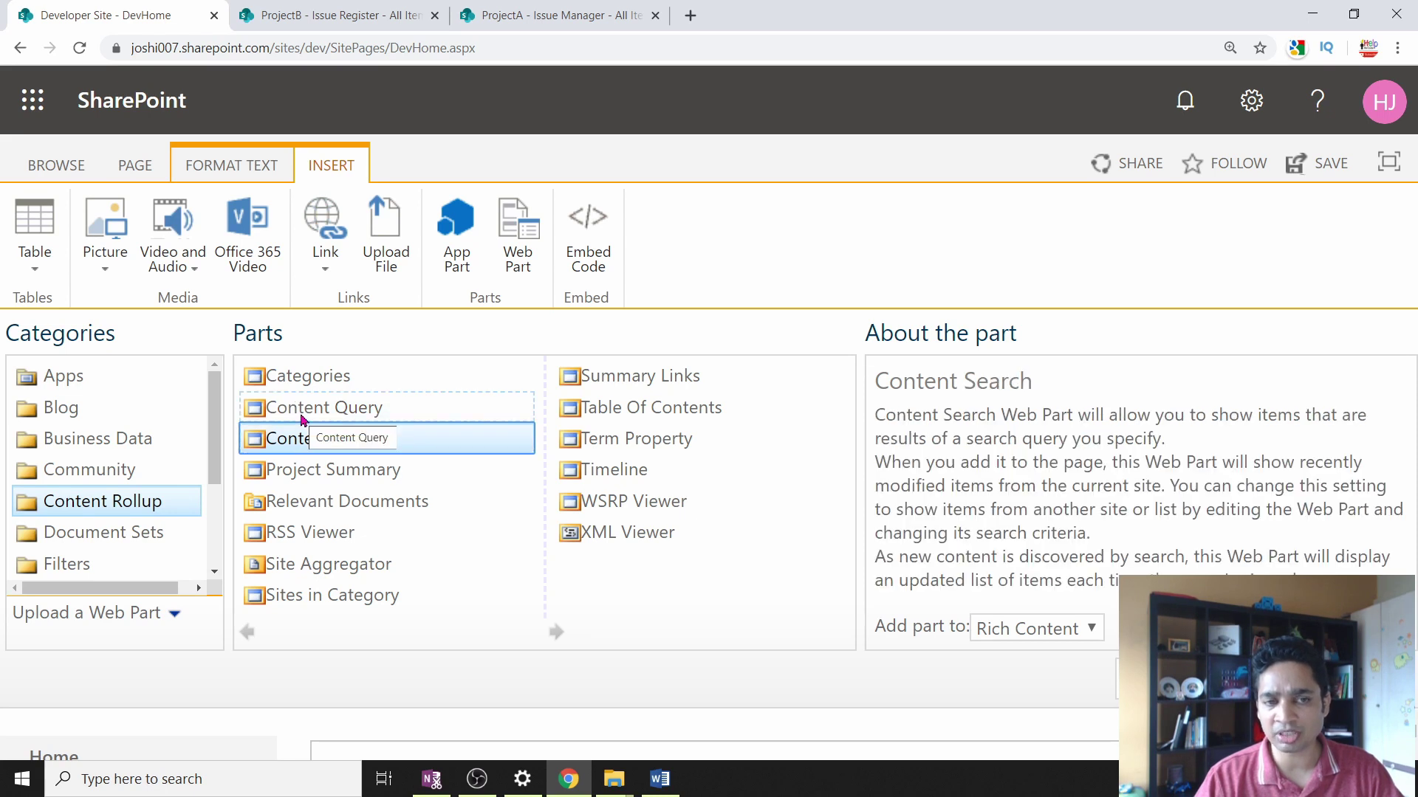
pyautogui.click(301, 412)
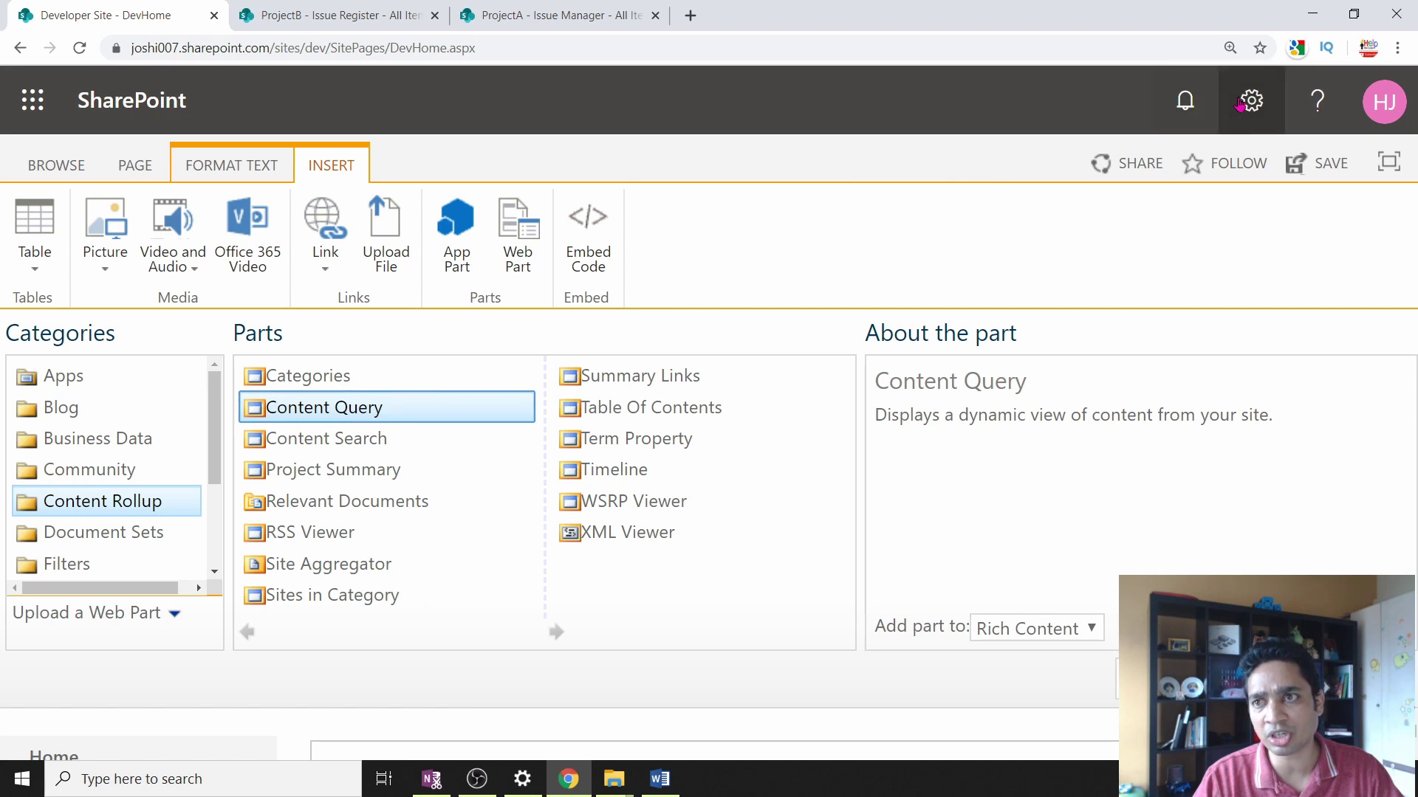
# Step: Open the Developer Site's site collection features and locate the SharePoint Server Publishing Infrastructure feature
pyautogui.click(1259, 108)
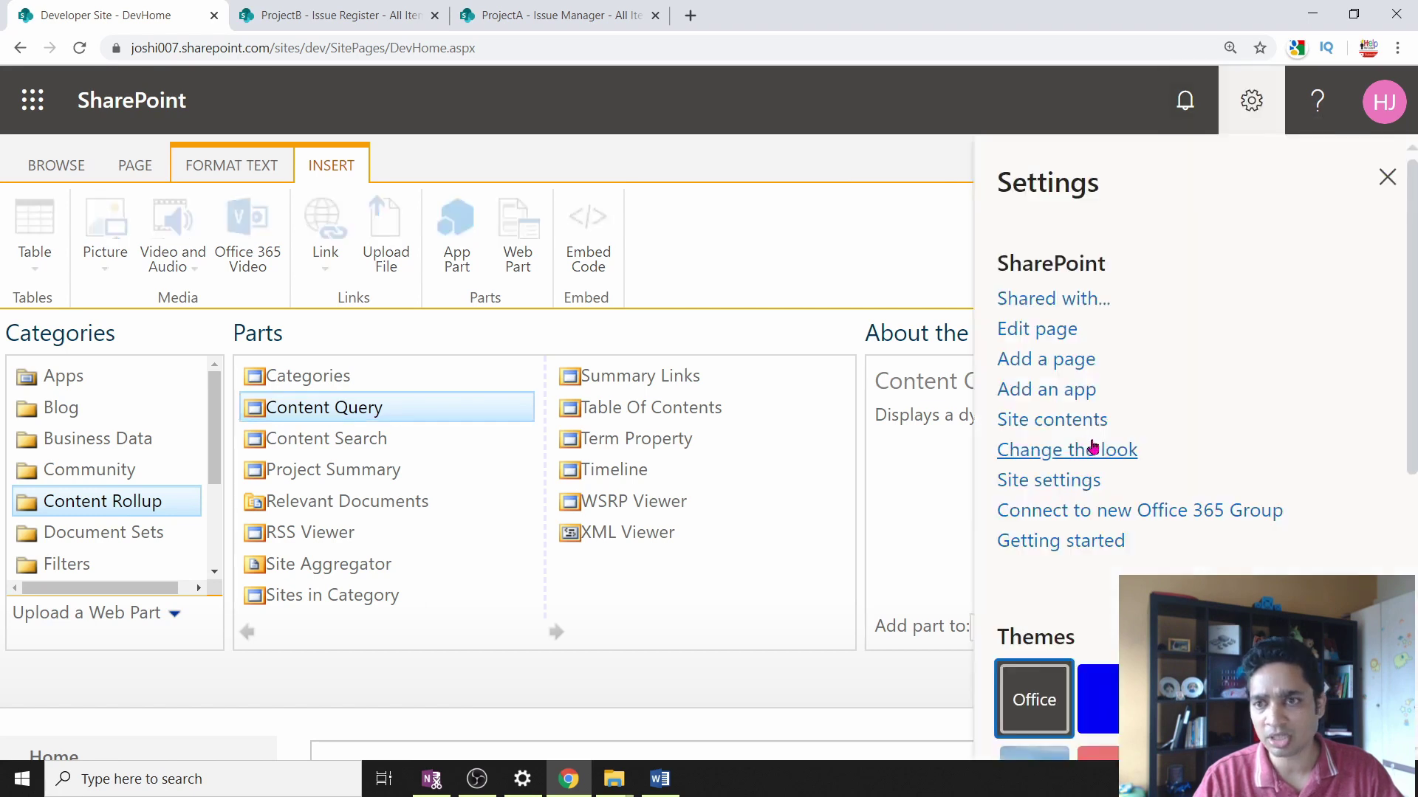
pyautogui.click(1068, 490)
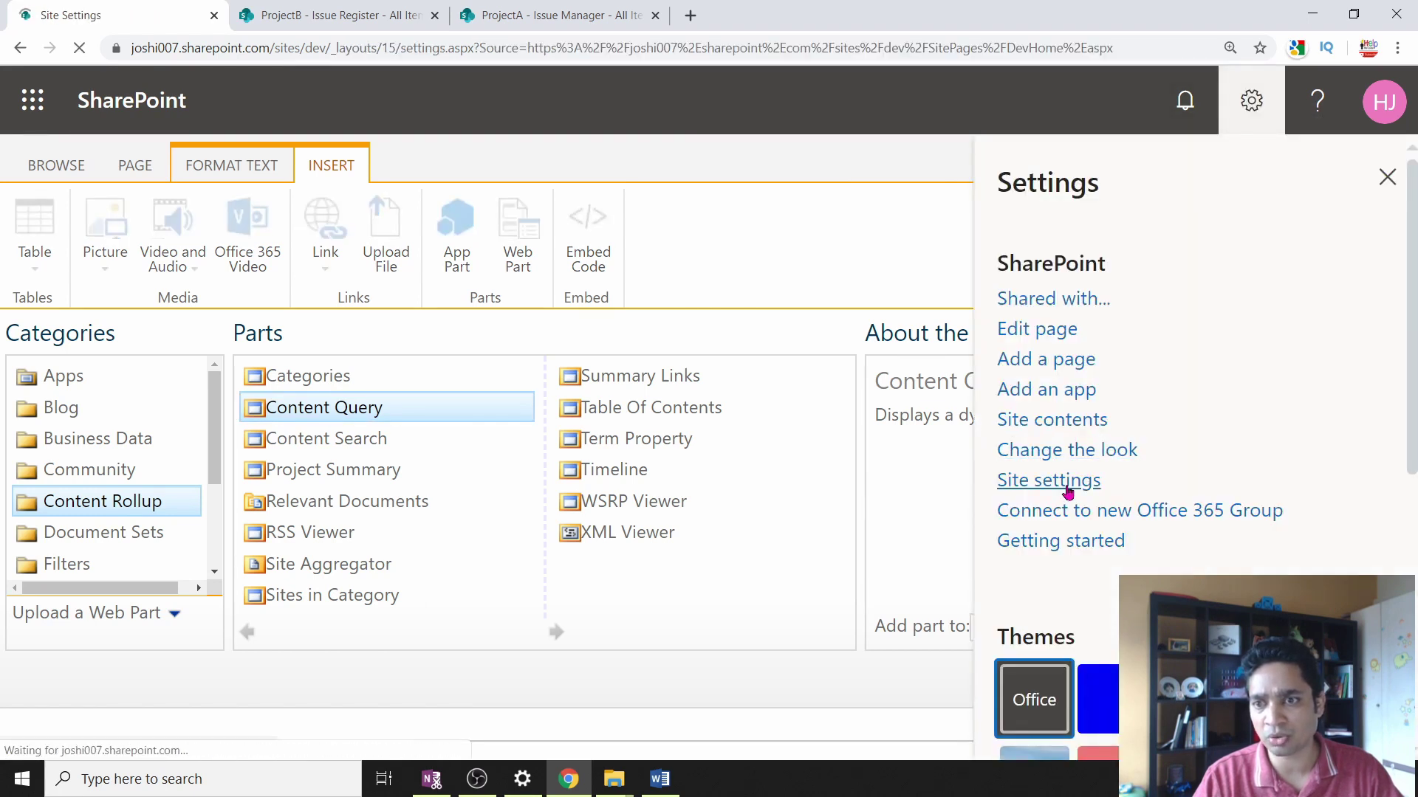
pyautogui.scroll(-5, 1020, 488)
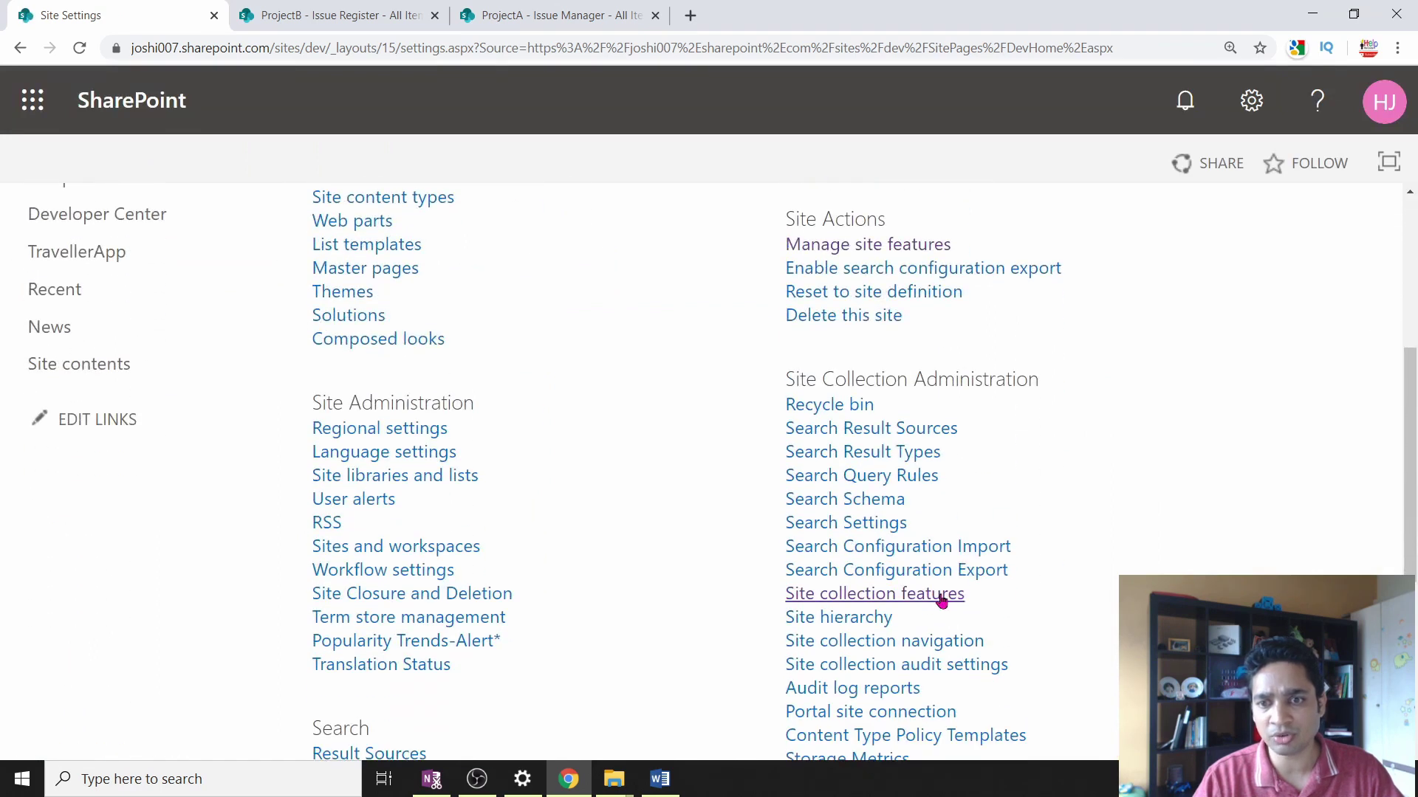
pyautogui.click(916, 601)
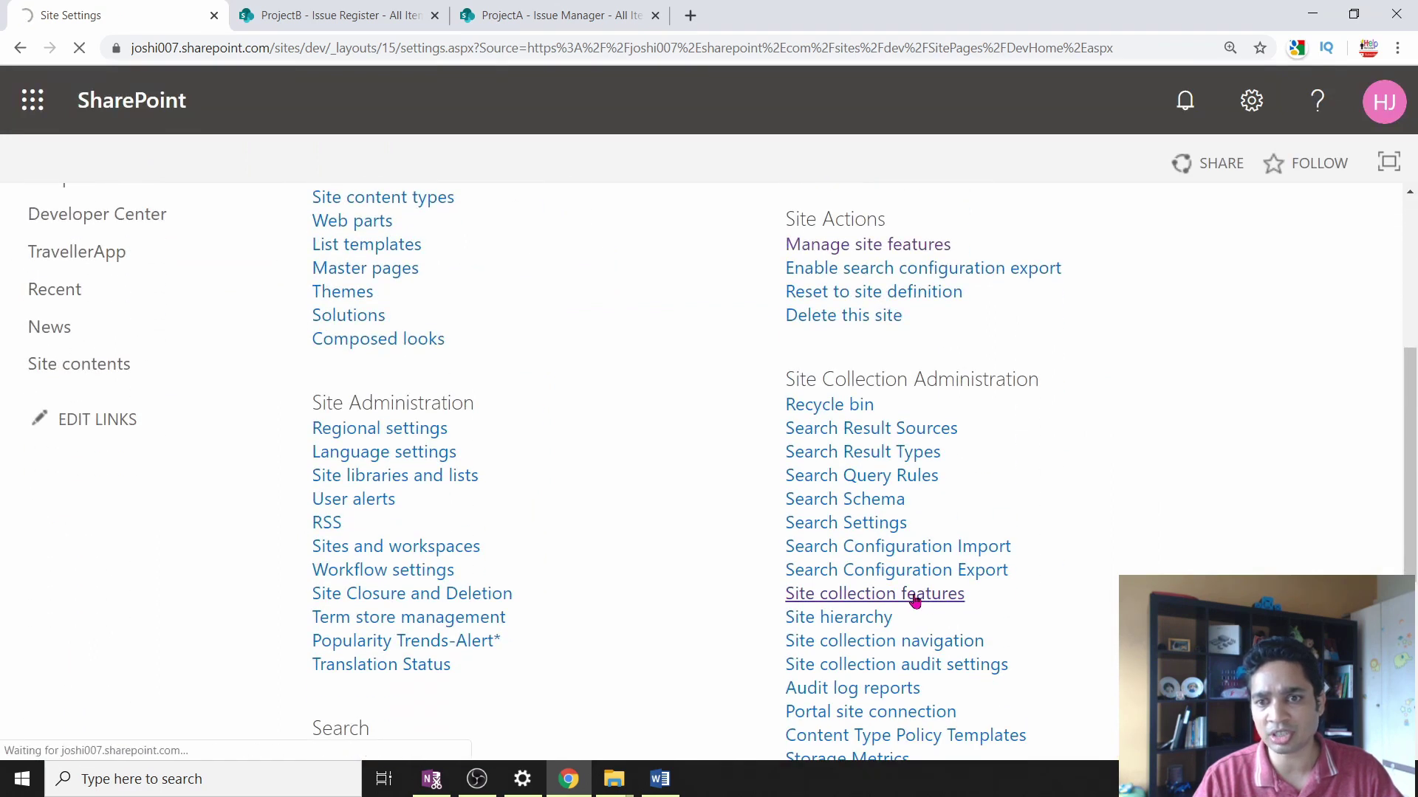
pyautogui.scroll(-15, 923, 565)
pyautogui.scroll(-15, 923, 567)
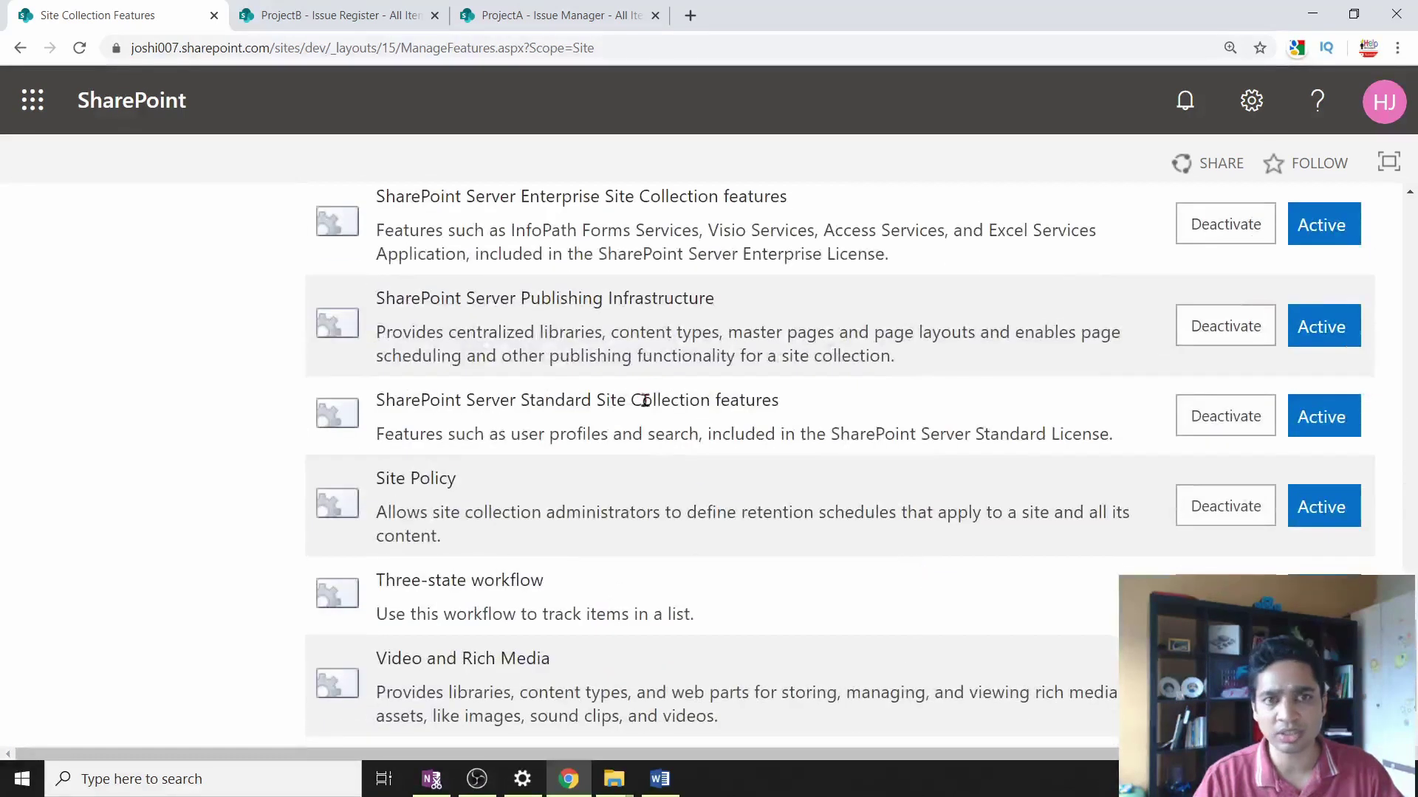
pyautogui.moveTo(377, 299); pyautogui.dragTo(720, 313)
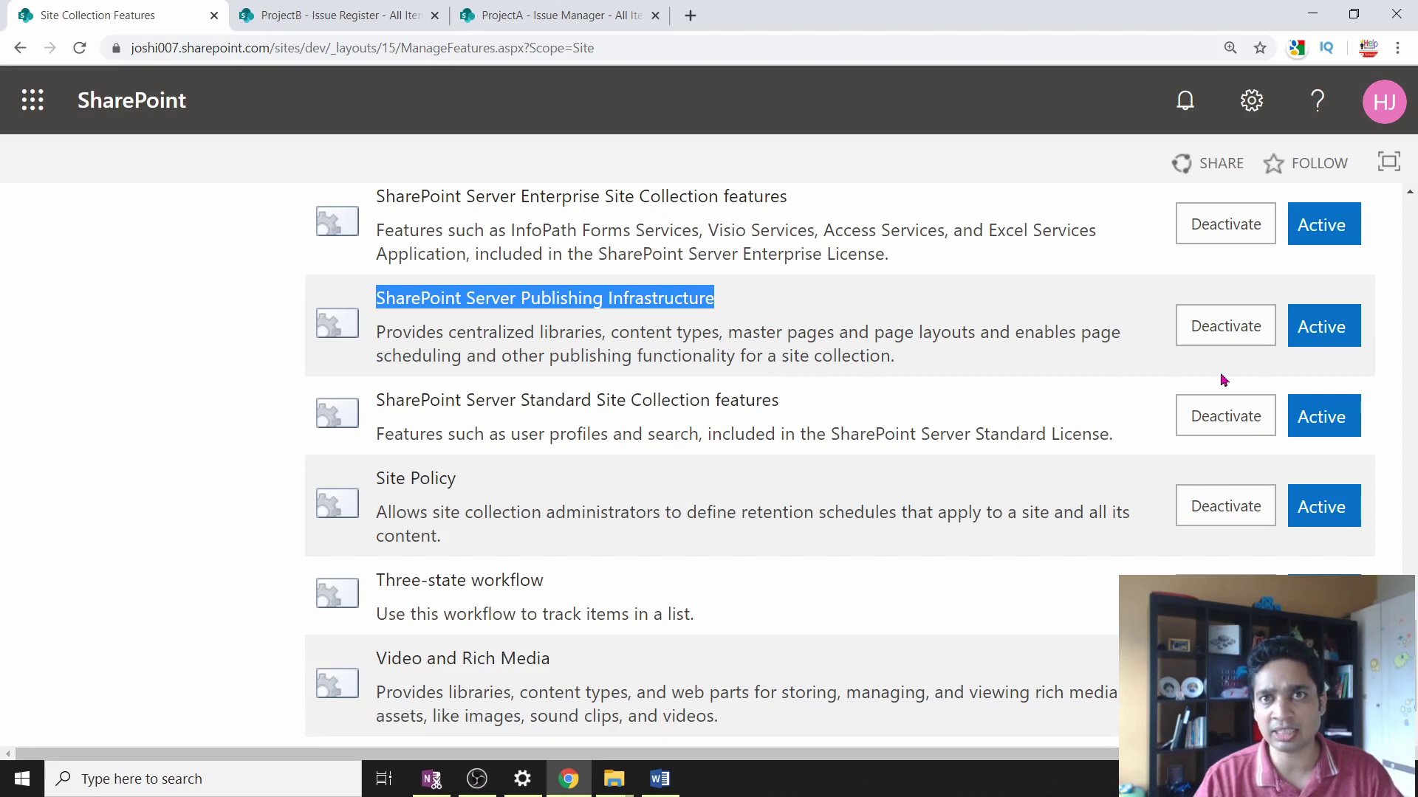
# Step: Return from the site collection features to the Developer Site home page and put the page in edit mode
pyautogui.scroll(20, 1209, 383)
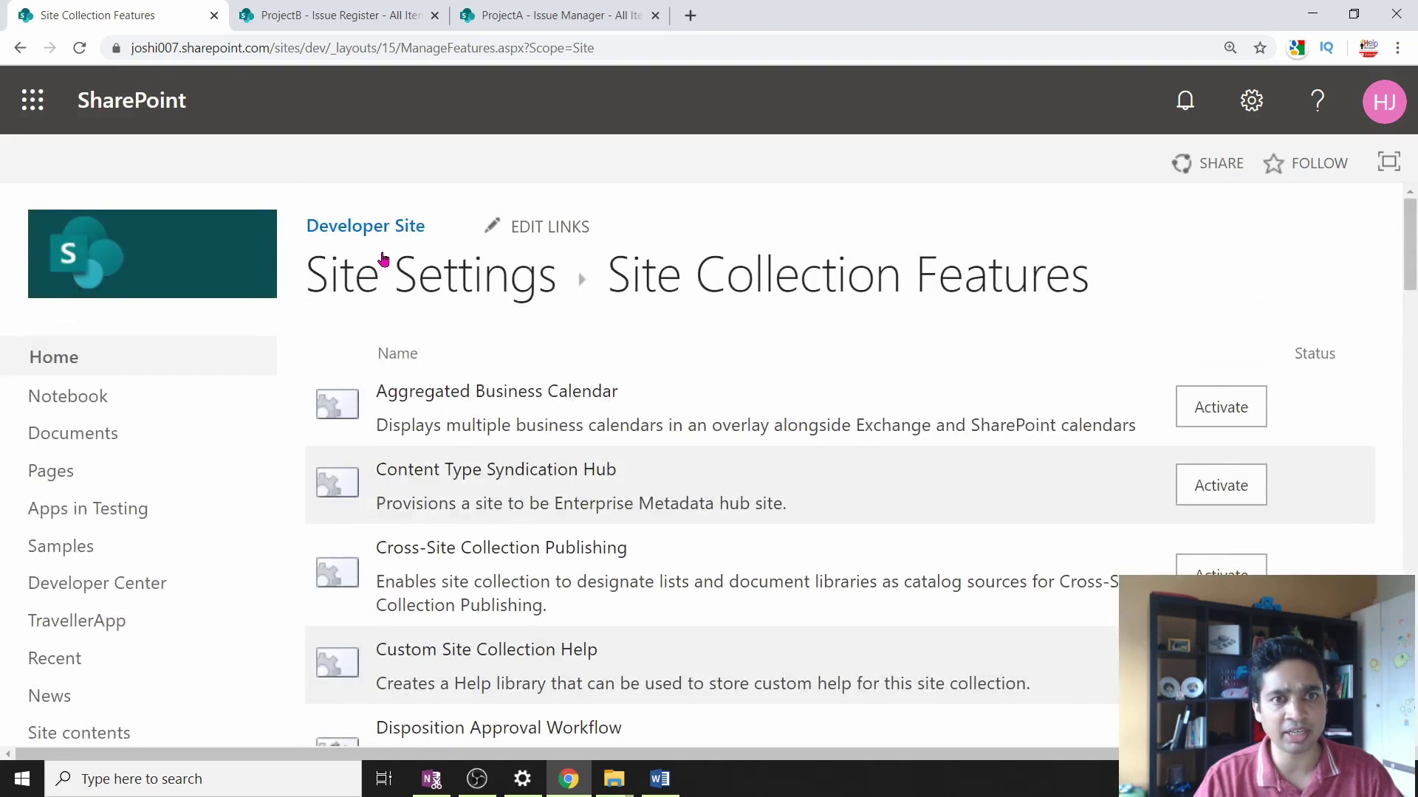
pyautogui.click(387, 229)
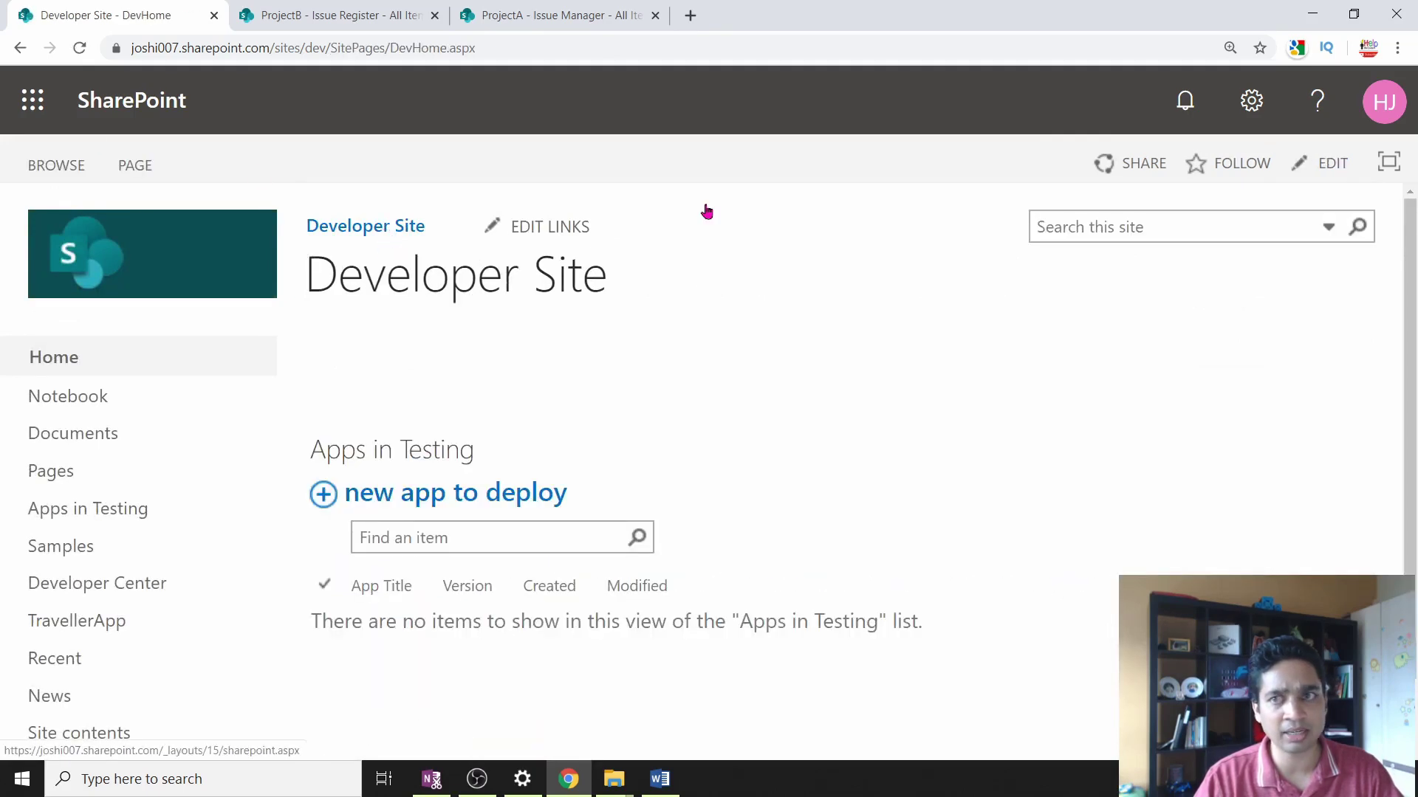
pyautogui.click(1251, 100)
pyautogui.click(1038, 330)
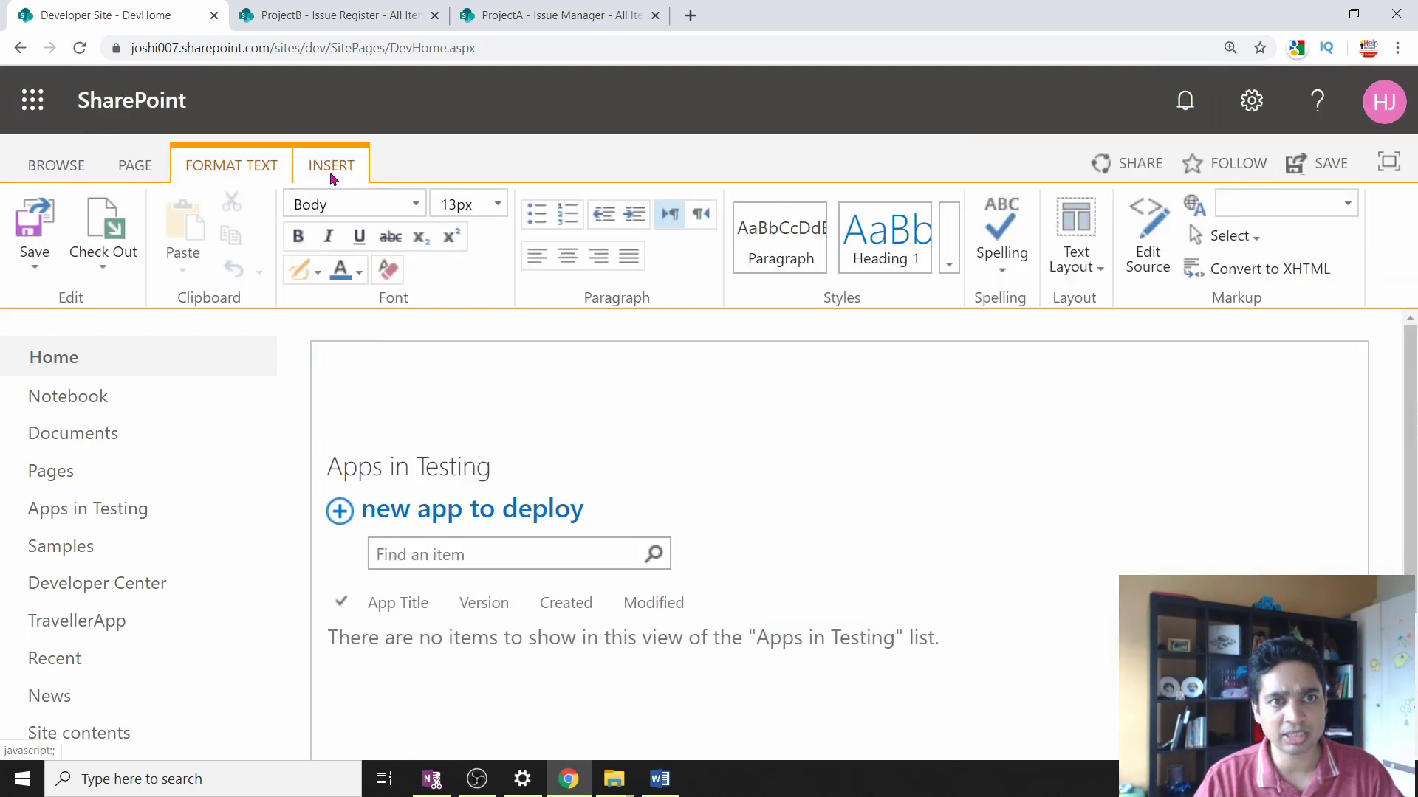
# Step: Insert the Content Query web part from the Content Rollup category into the page's rich content area
pyautogui.click(330, 166)
pyautogui.click(511, 248)
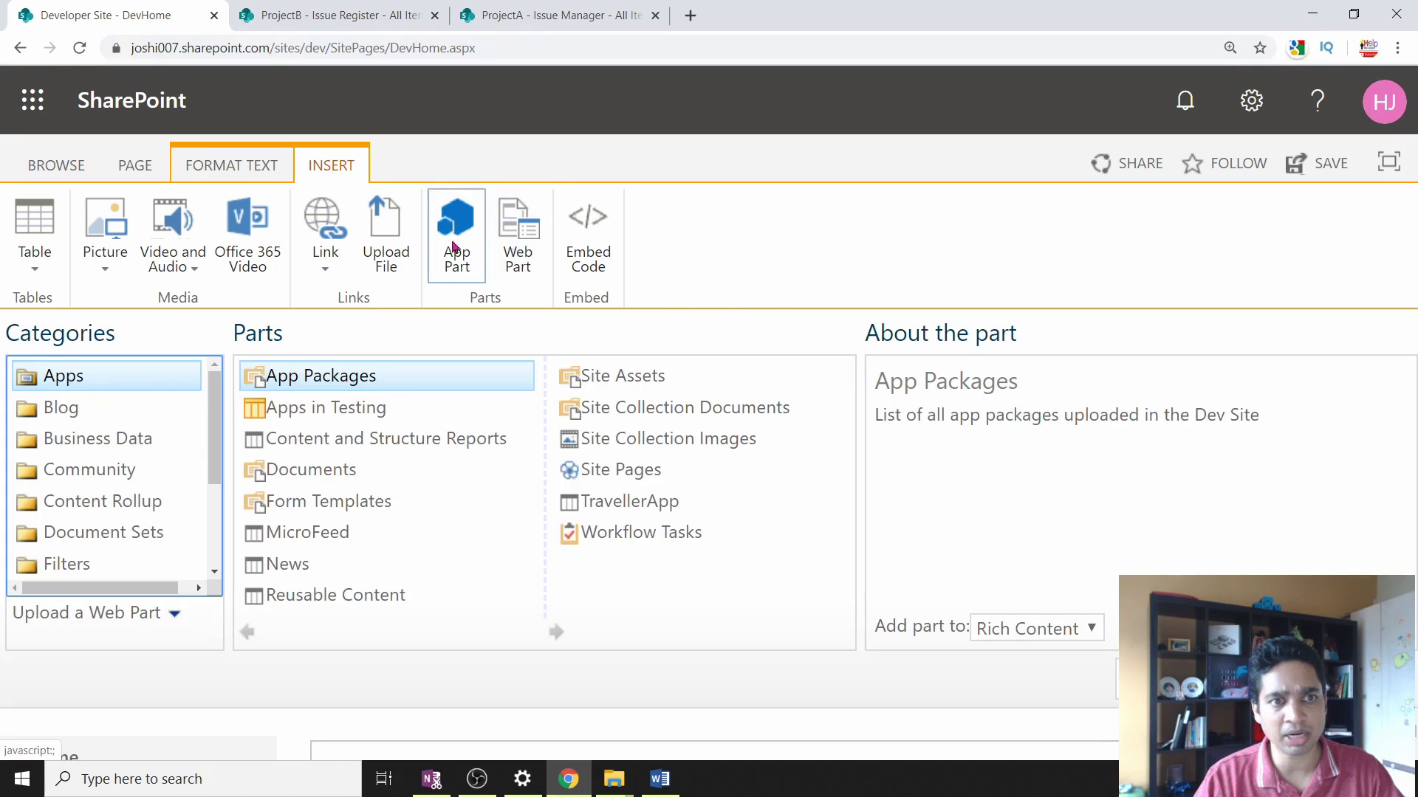
pyautogui.click(102, 505)
pyautogui.click(364, 408)
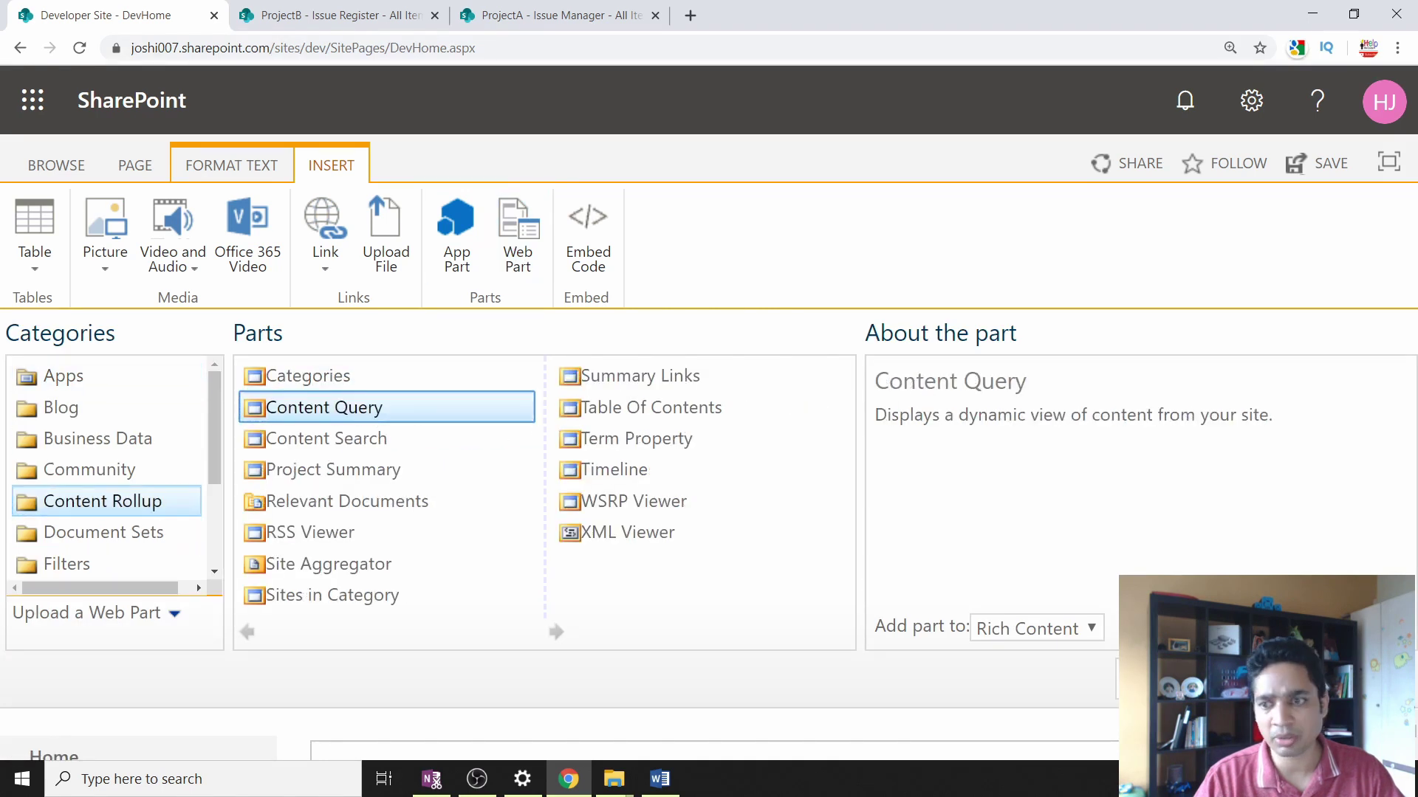
pyautogui.click(1144, 678)
# Step: Edit the Content Query web part and set its query to show items from the Custom List list type
pyautogui.click(1296, 403)
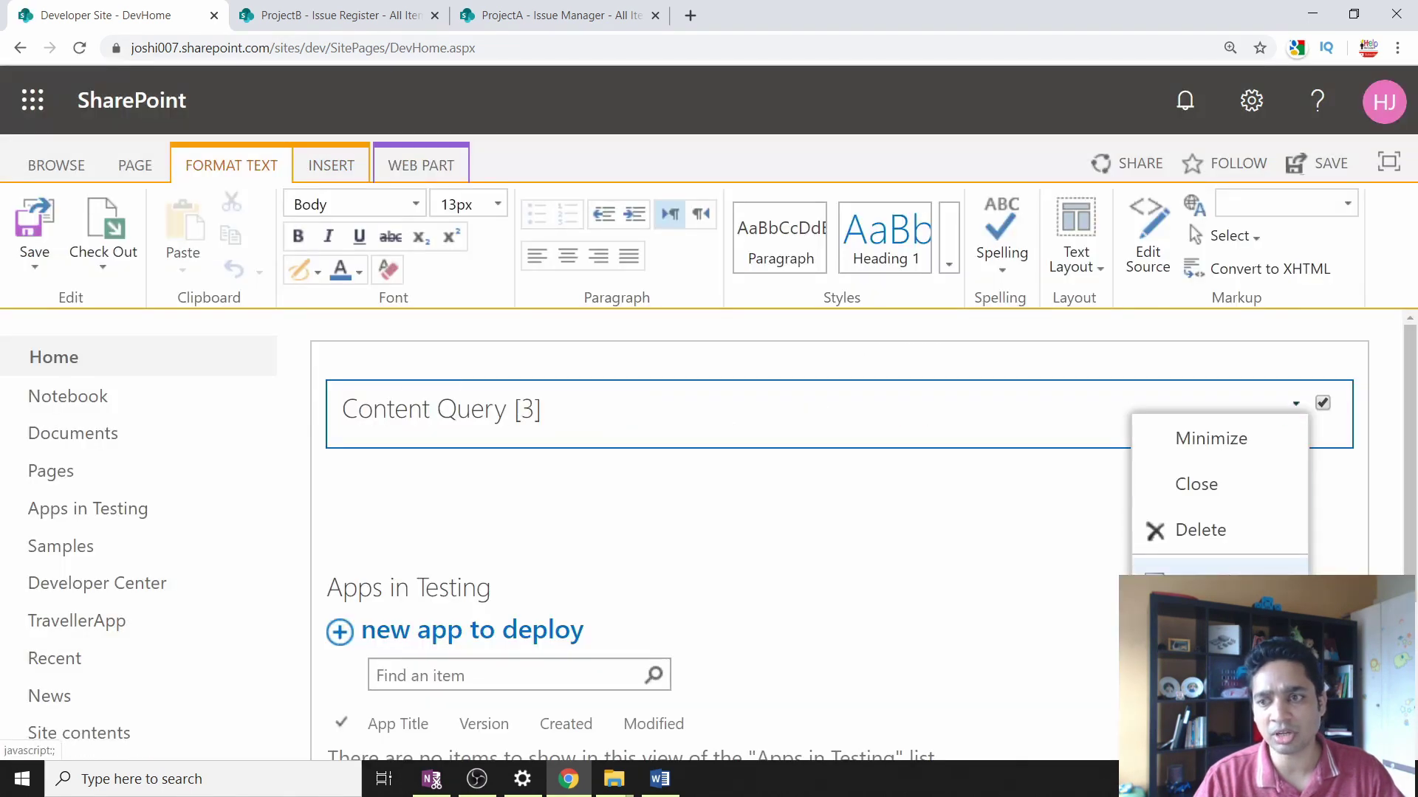
pyautogui.click(1227, 573)
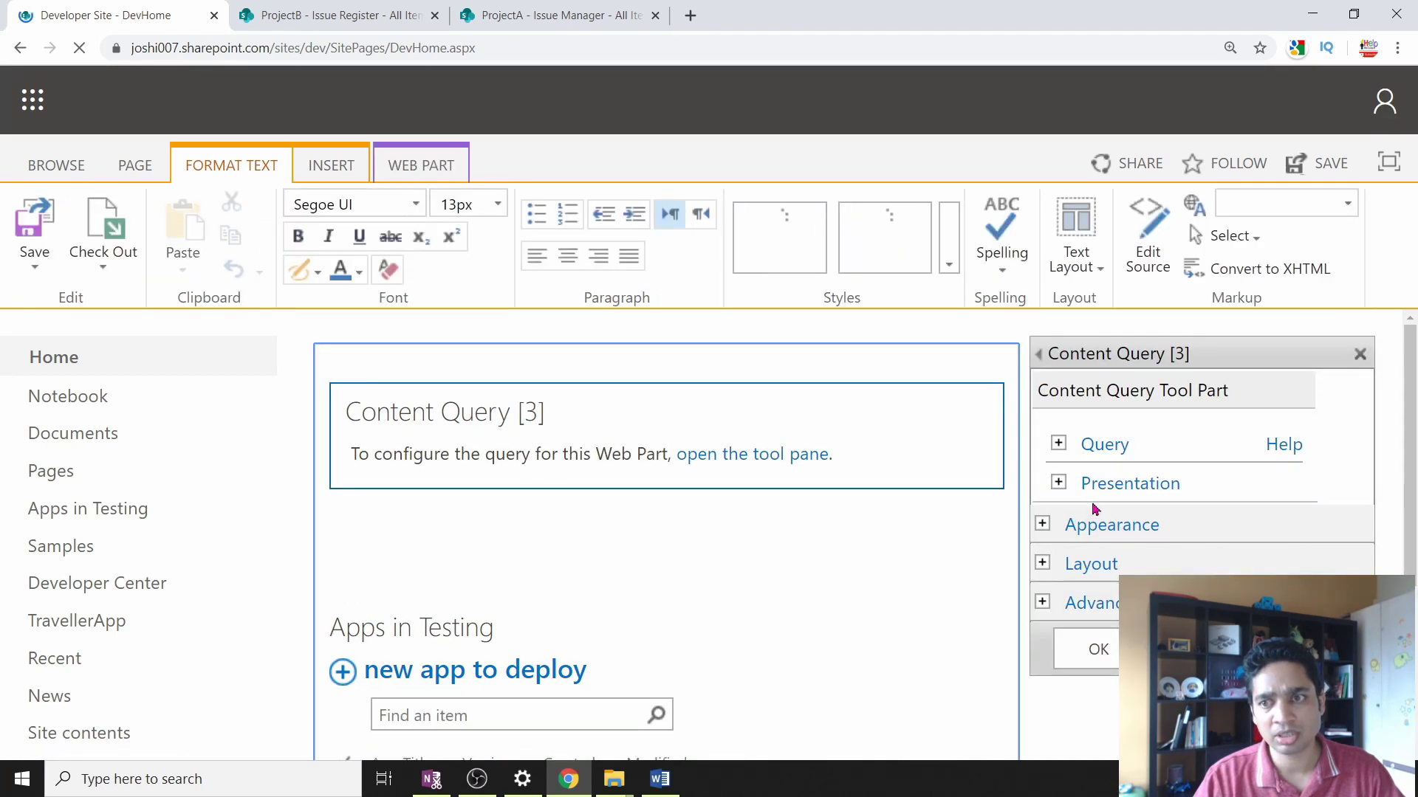
pyautogui.click(1057, 443)
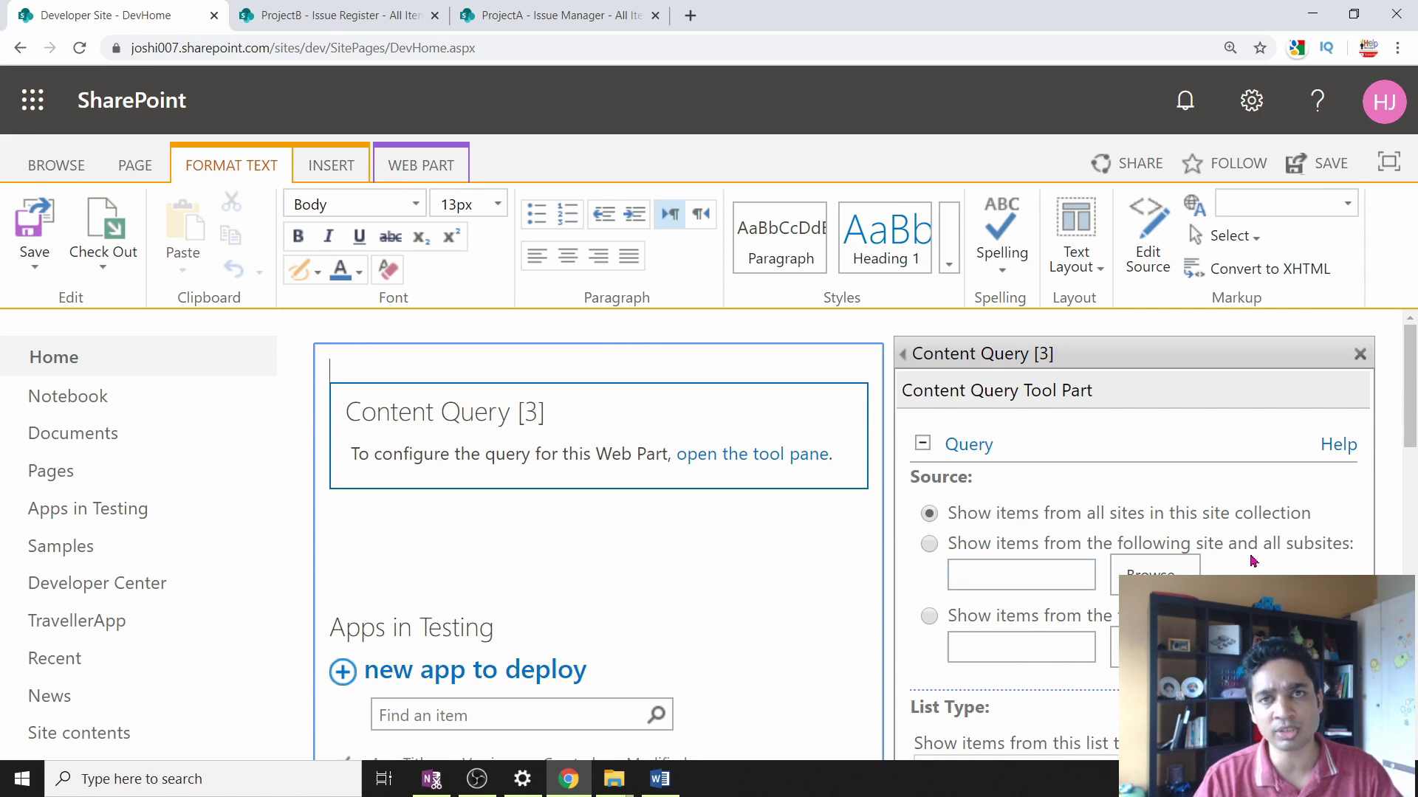
pyautogui.scroll(-3, 1095, 618)
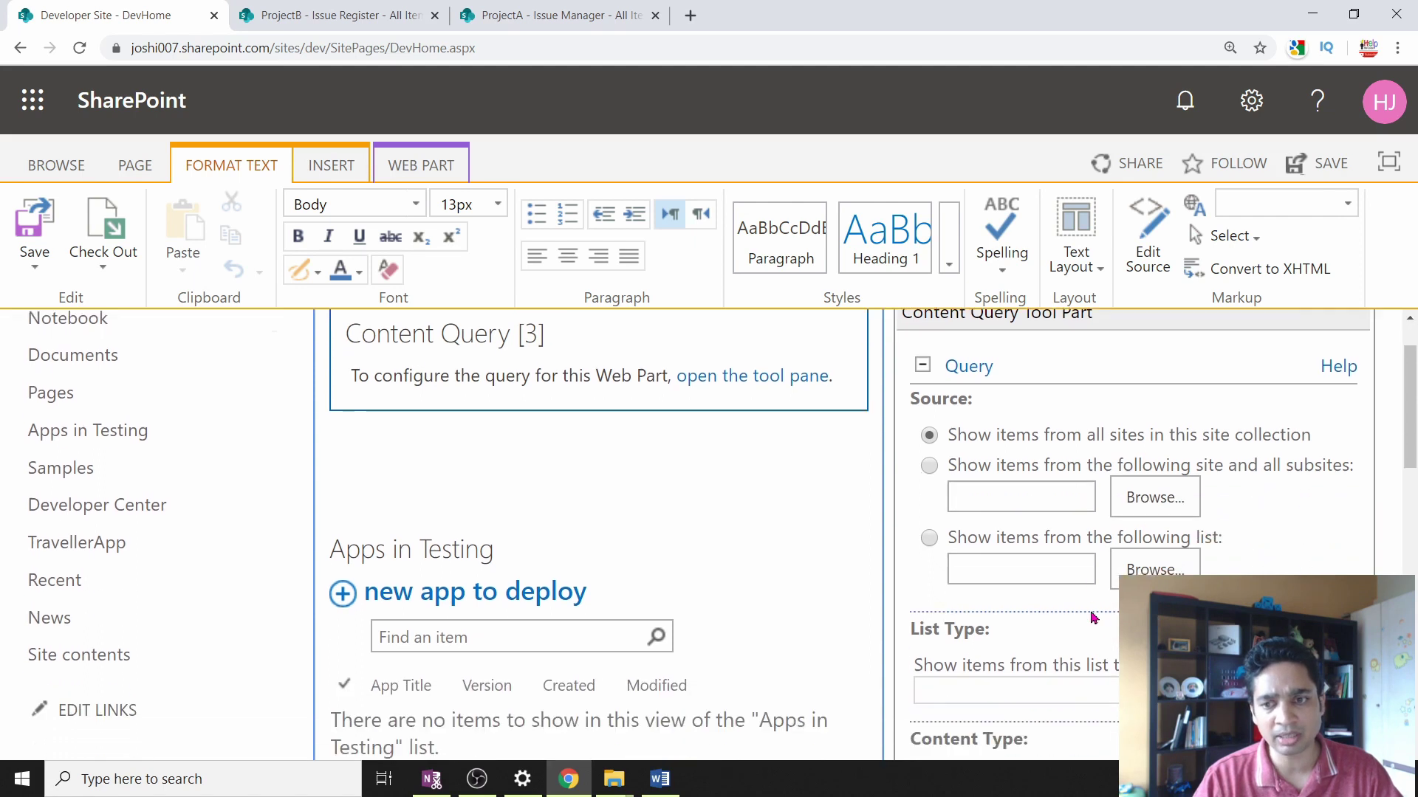
pyautogui.click(1084, 587)
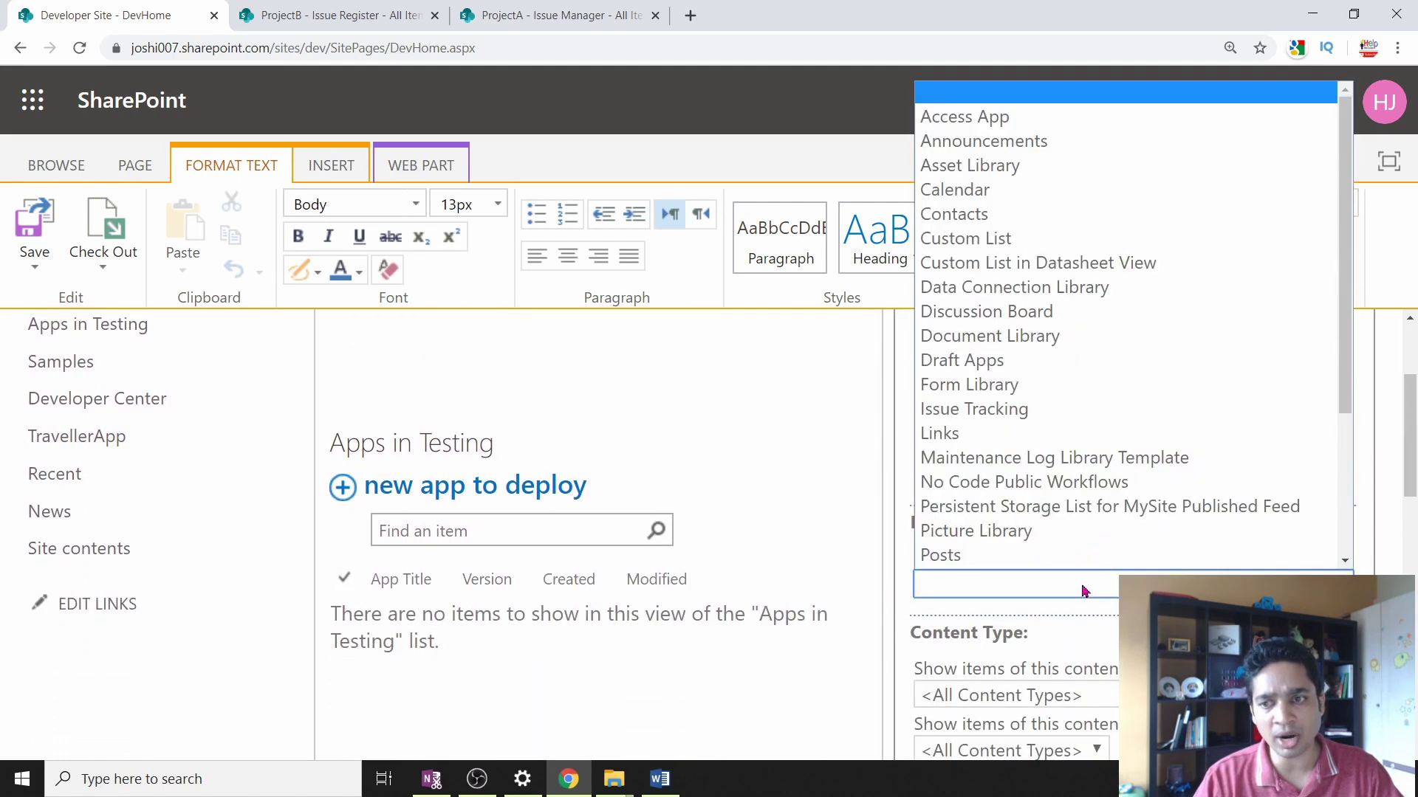
pyautogui.click(1084, 588)
pyautogui.click(1083, 584)
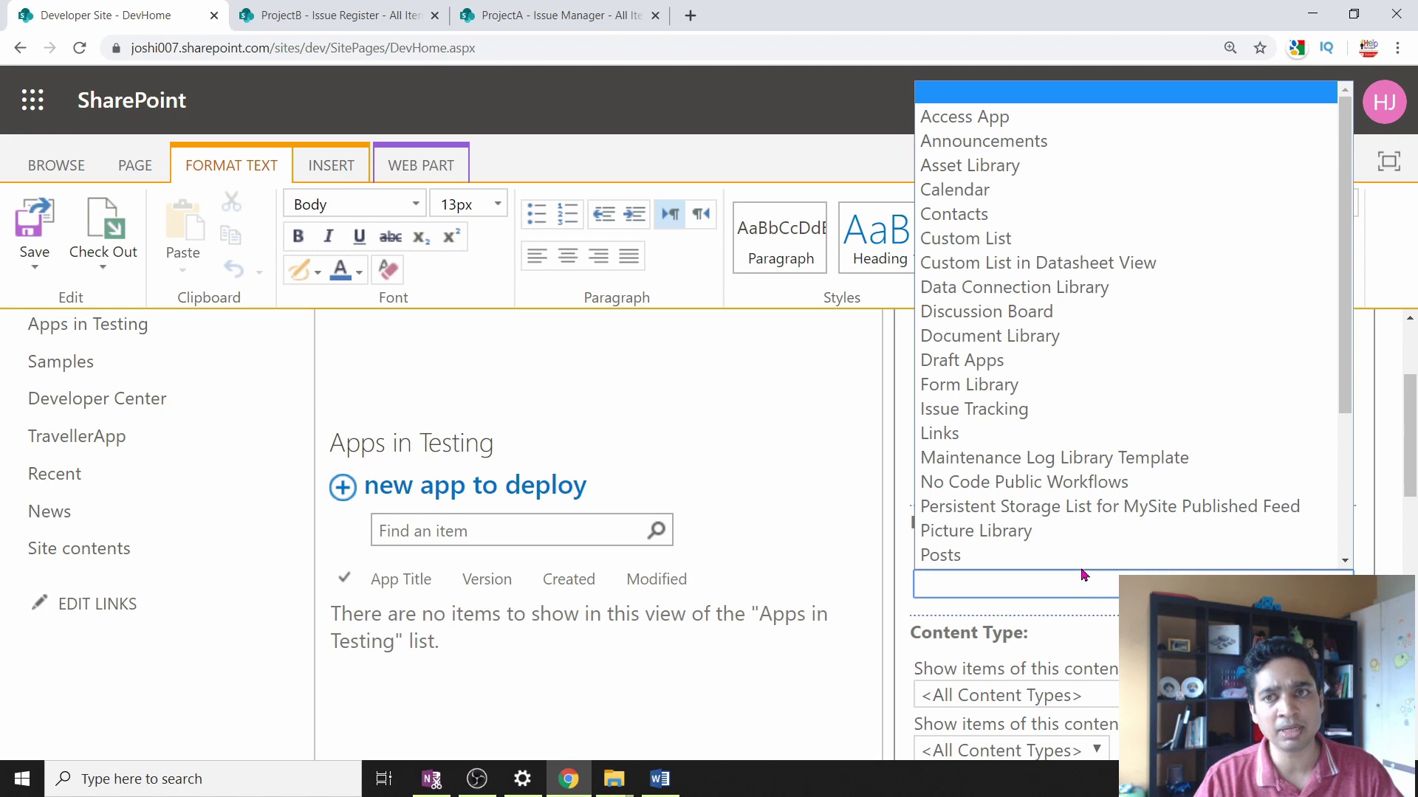
pyautogui.scroll(-1, 1049, 255)
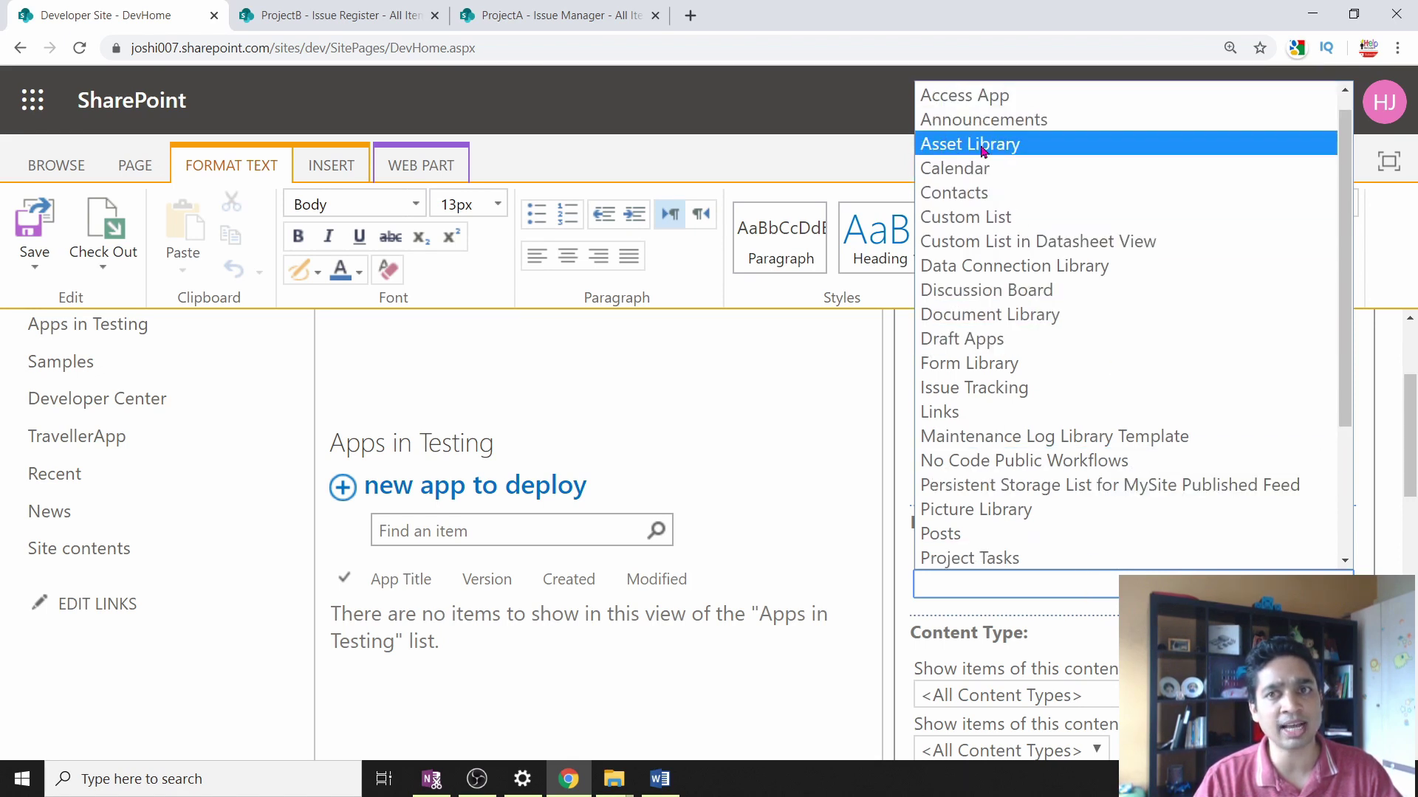
pyautogui.click(1013, 218)
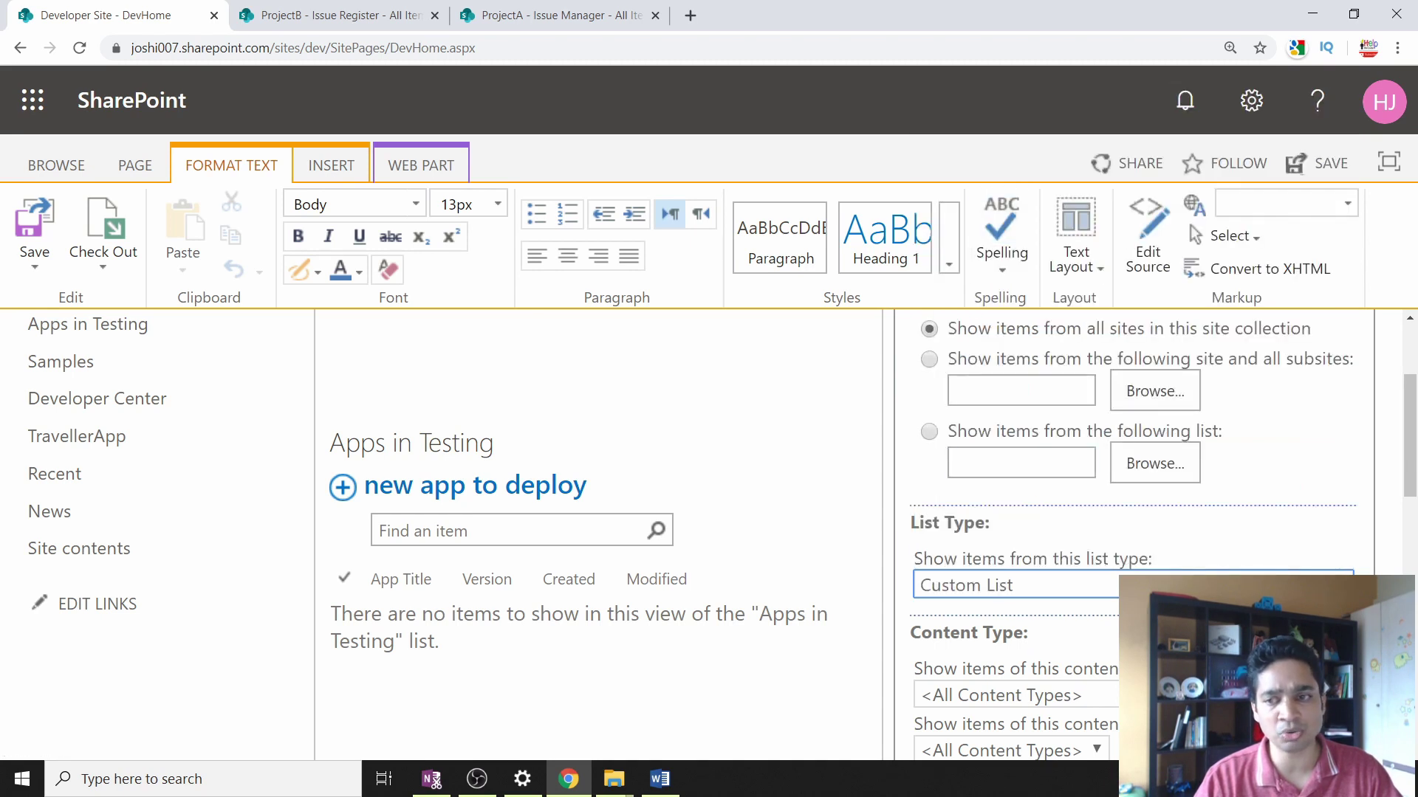
# Step: Restrict the query to the List Content Types group and the Issue content type
pyautogui.scroll(-2, 1036, 532)
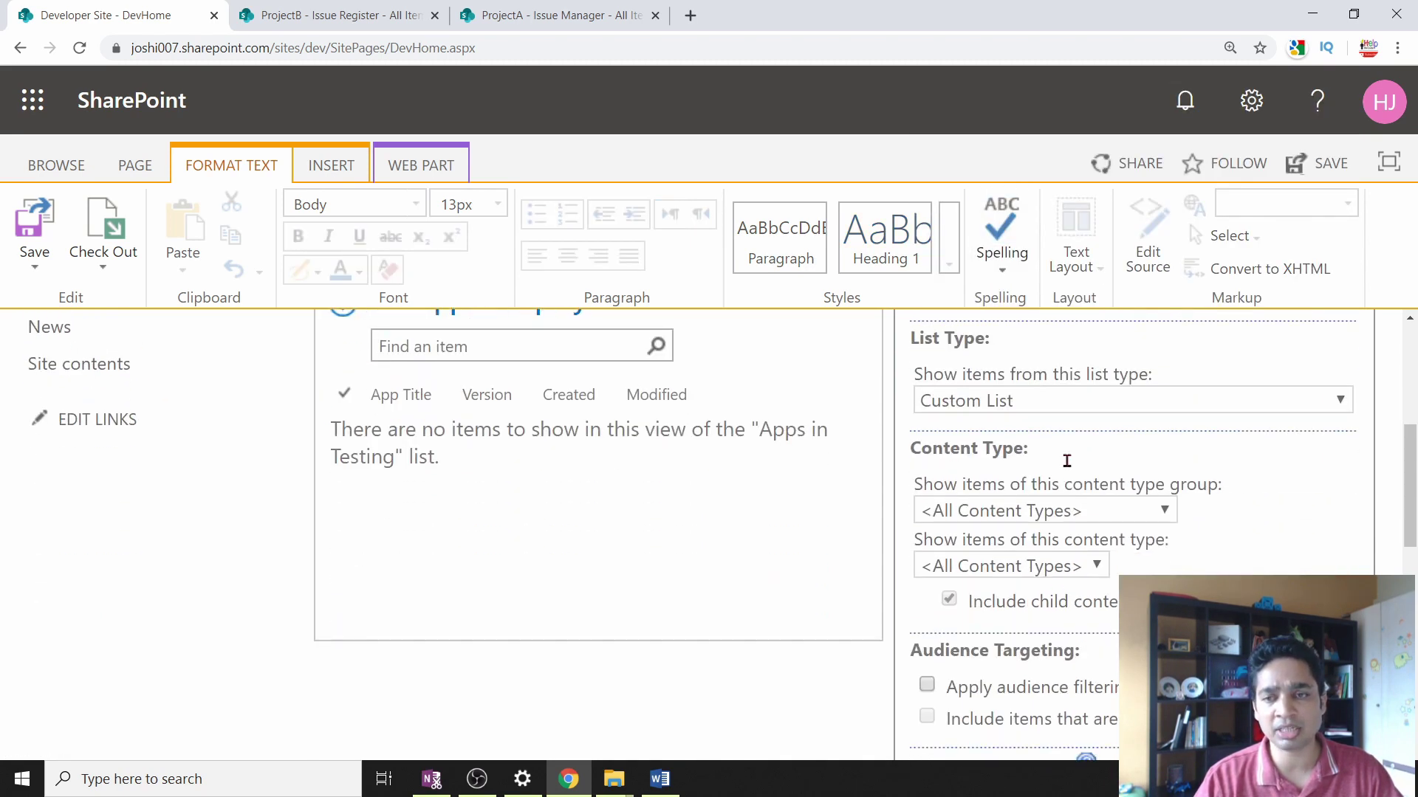
pyautogui.click(1062, 519)
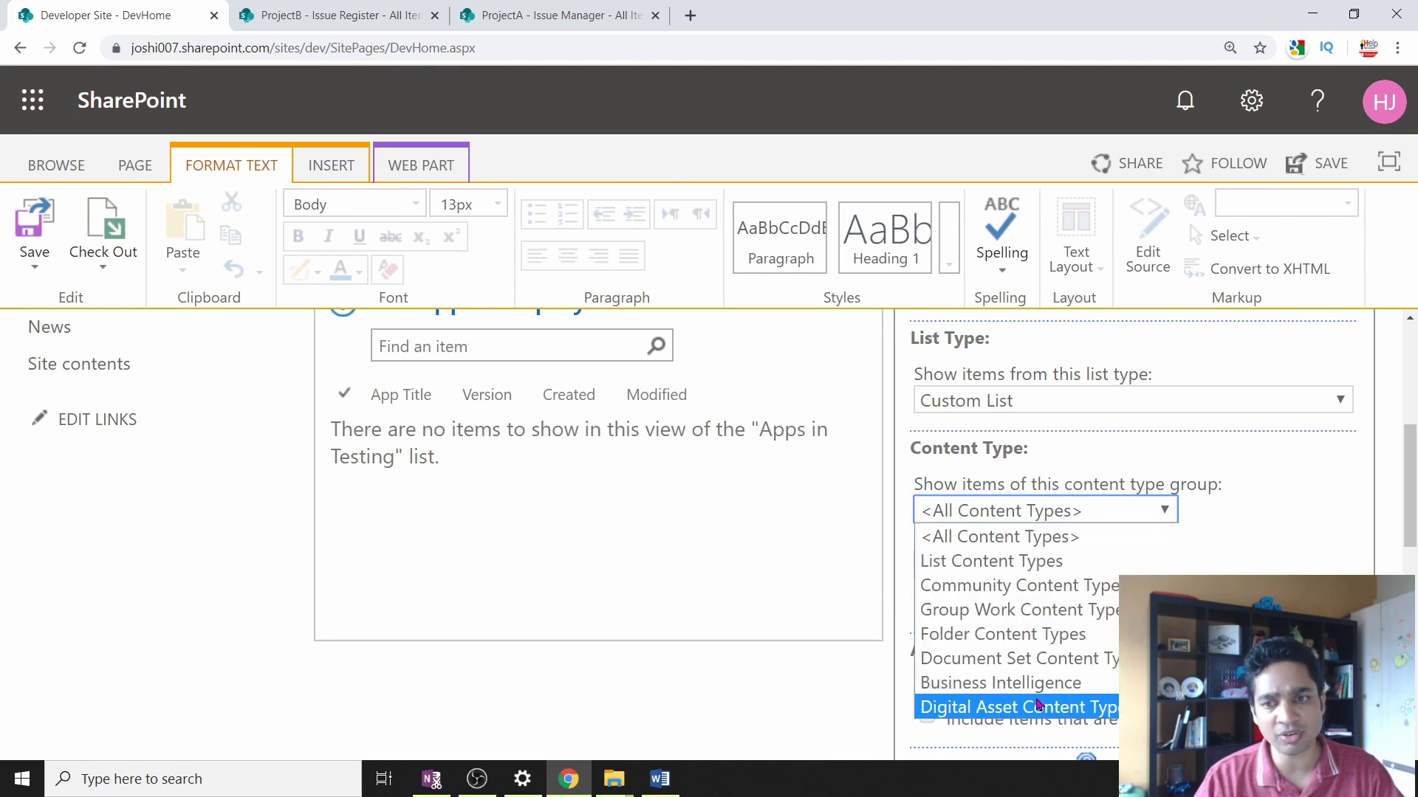
pyautogui.click(1033, 572)
pyautogui.click(1034, 569)
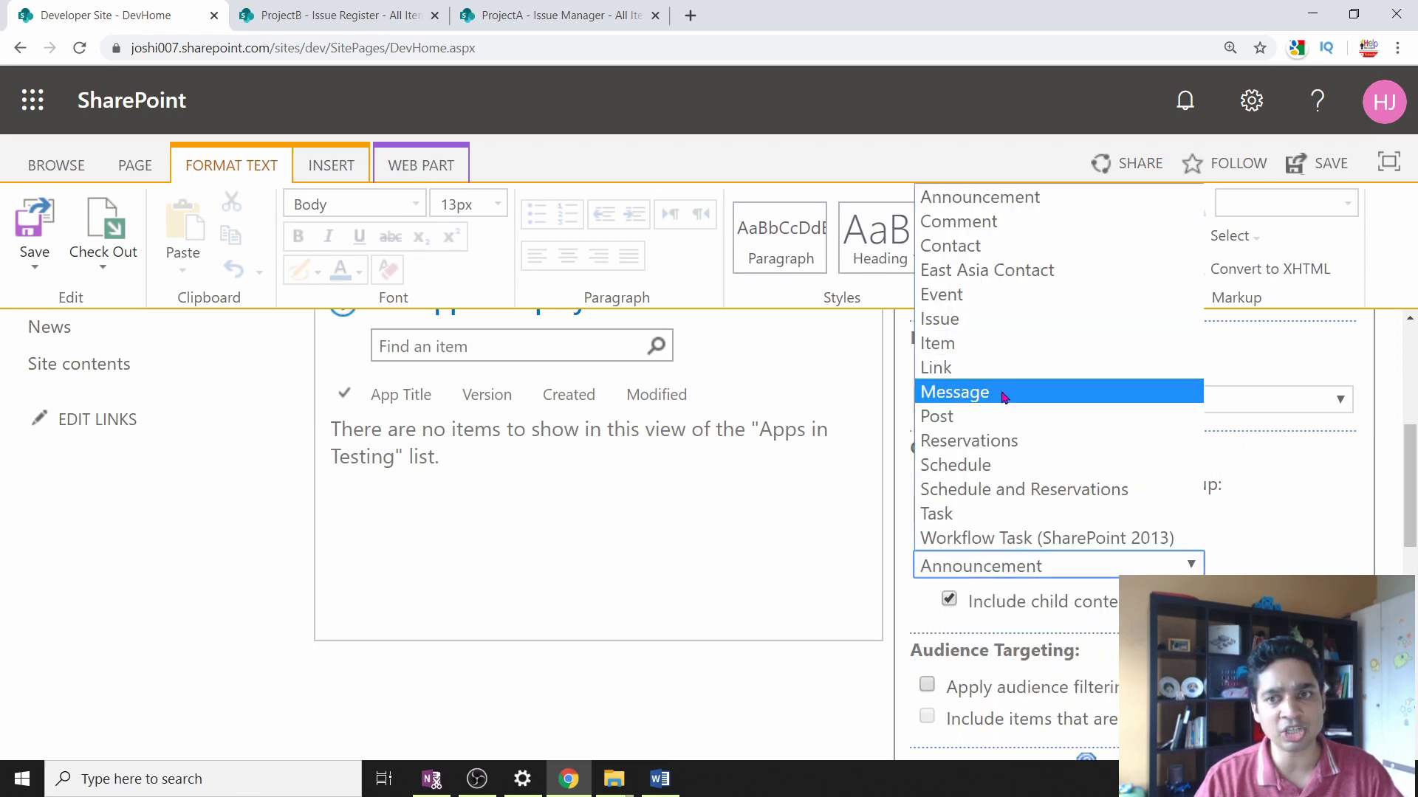
pyautogui.click(974, 334)
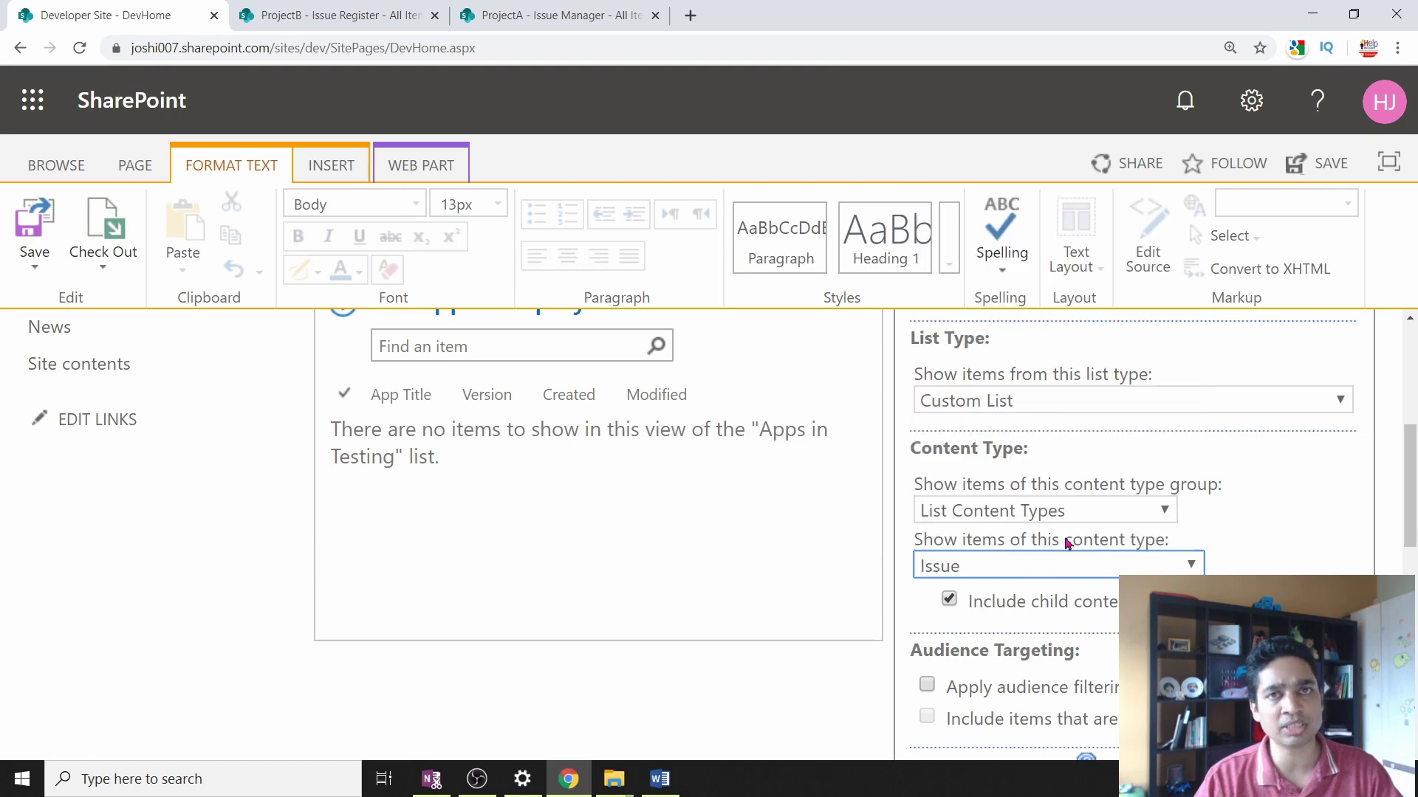
# Step: Expand the web part's Presentation settings, look through them and apply the query configuration
pyautogui.scroll(-9, 1080, 576)
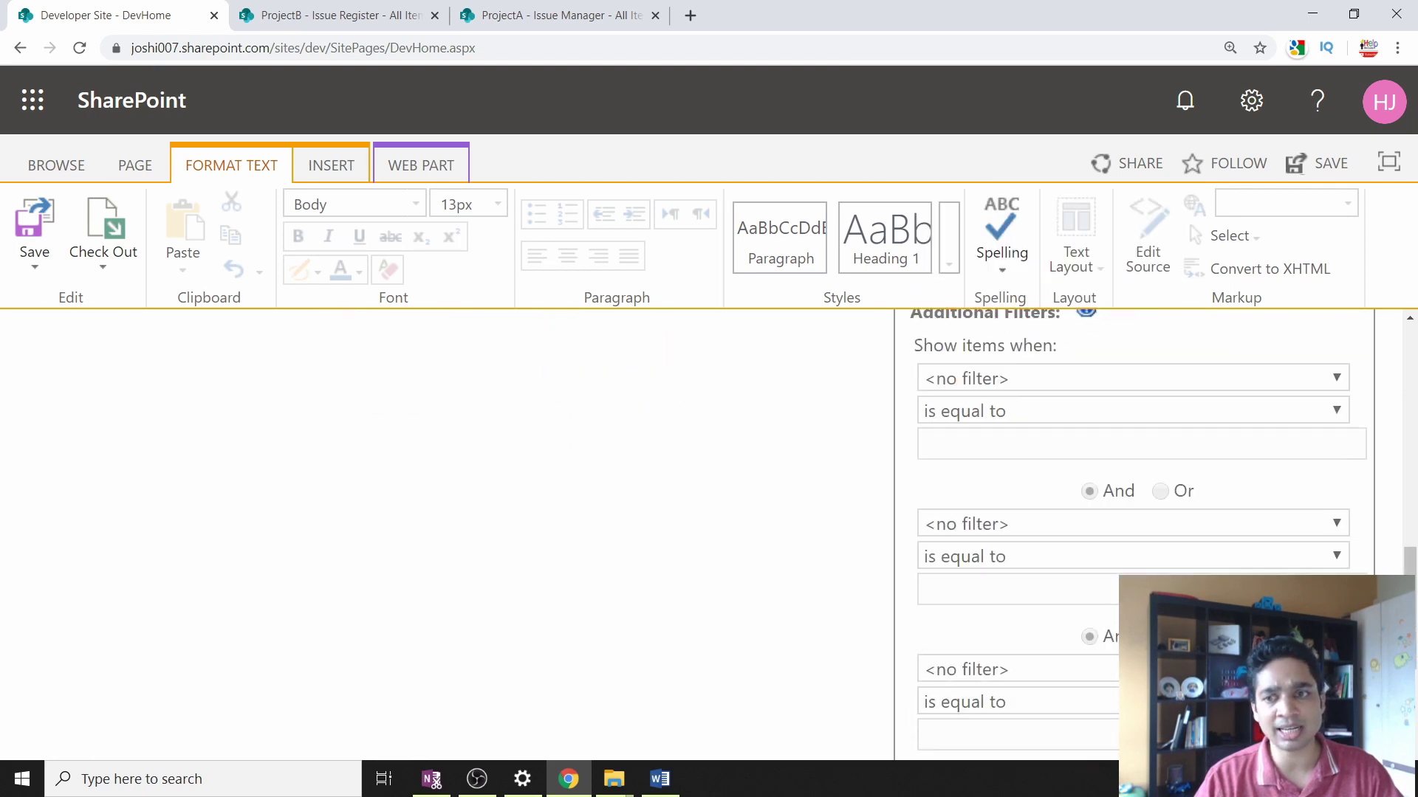
pyautogui.scroll(-1, 1134, 509)
pyautogui.click(923, 520)
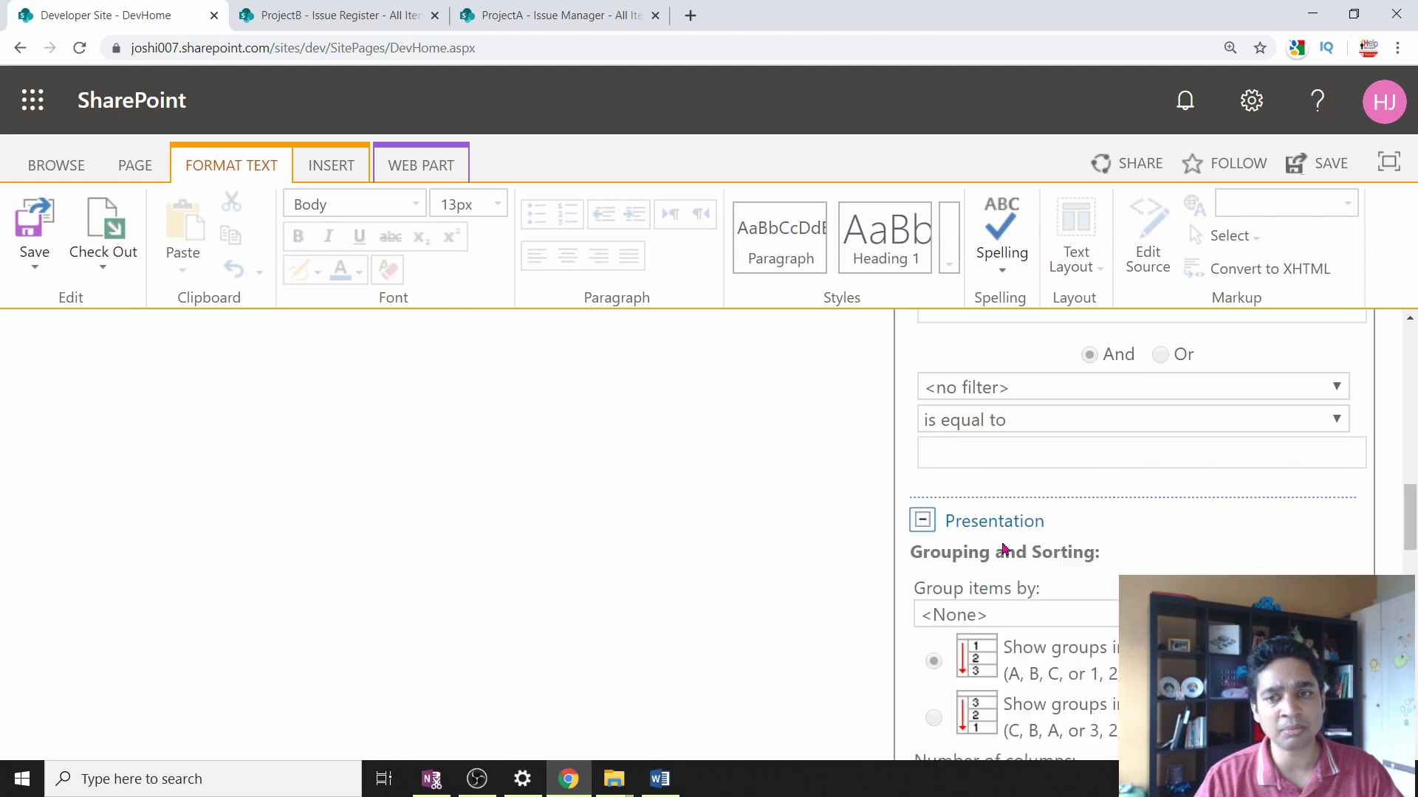
pyautogui.scroll(-8, 999, 547)
pyautogui.scroll(-5, 1038, 578)
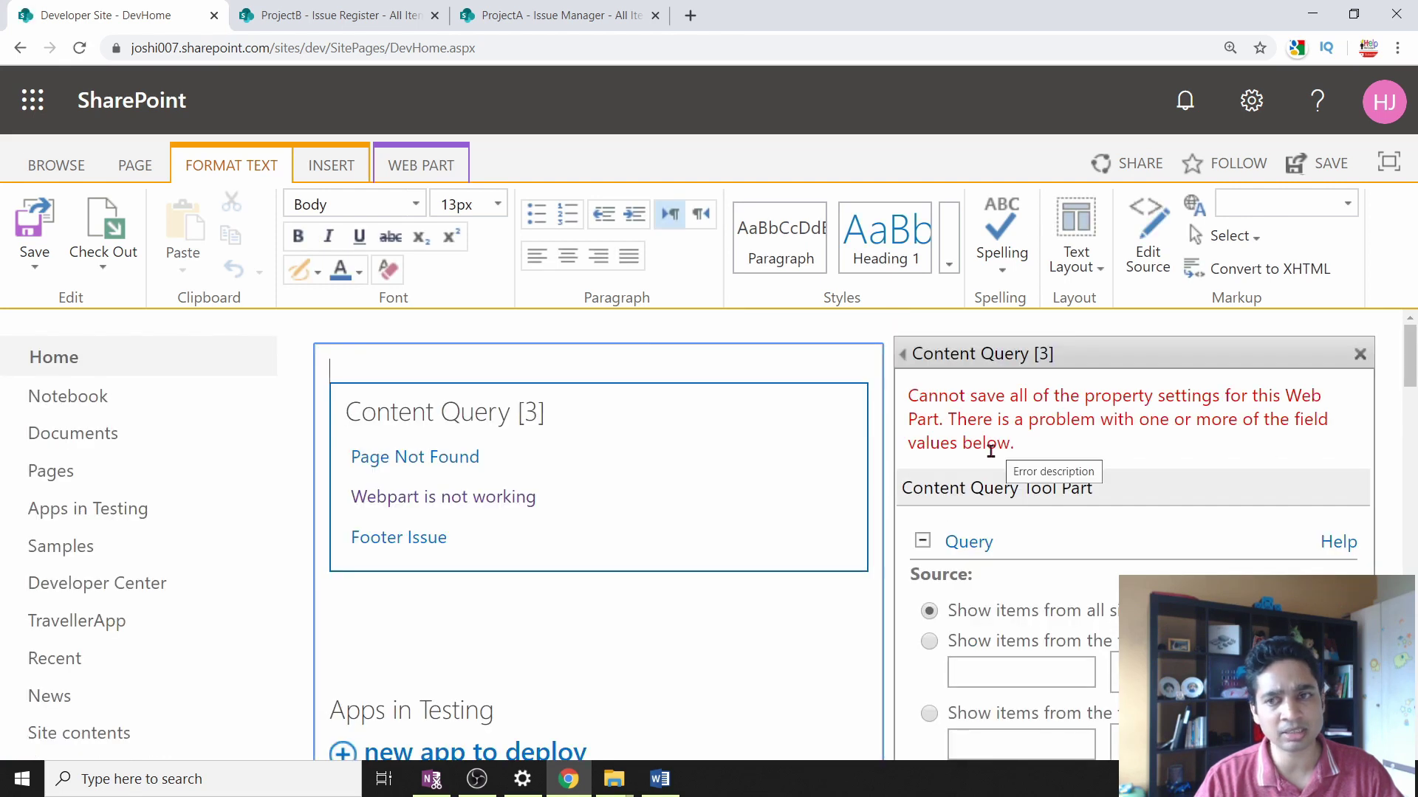
# Step: Clear the Link field under Fields to display and confirm the Content Query web part's settings
pyautogui.scroll(-15, 990, 451)
pyautogui.scroll(-11, 979, 467)
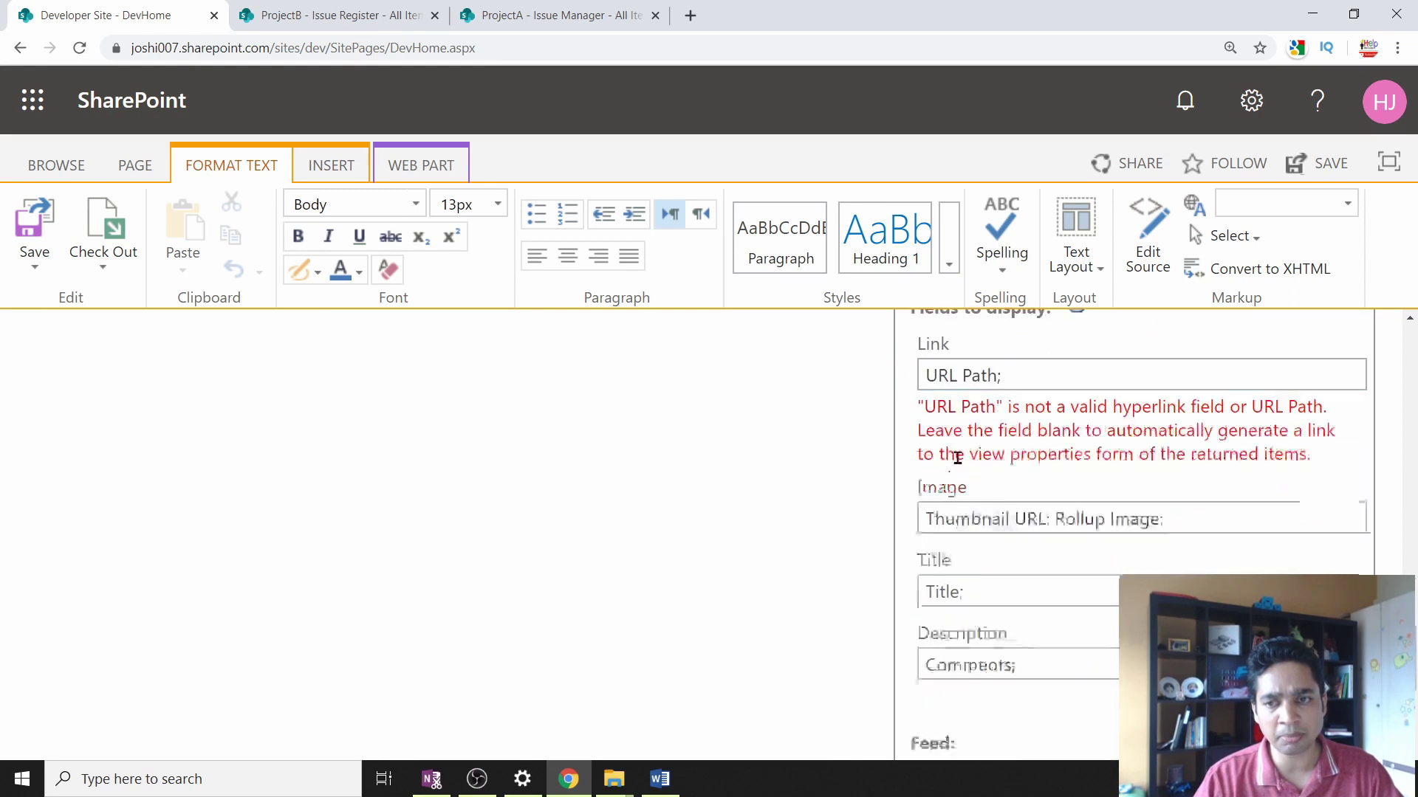
pyautogui.scroll(3, 1012, 465)
pyautogui.moveTo(1019, 484); pyautogui.dragTo(873, 484)
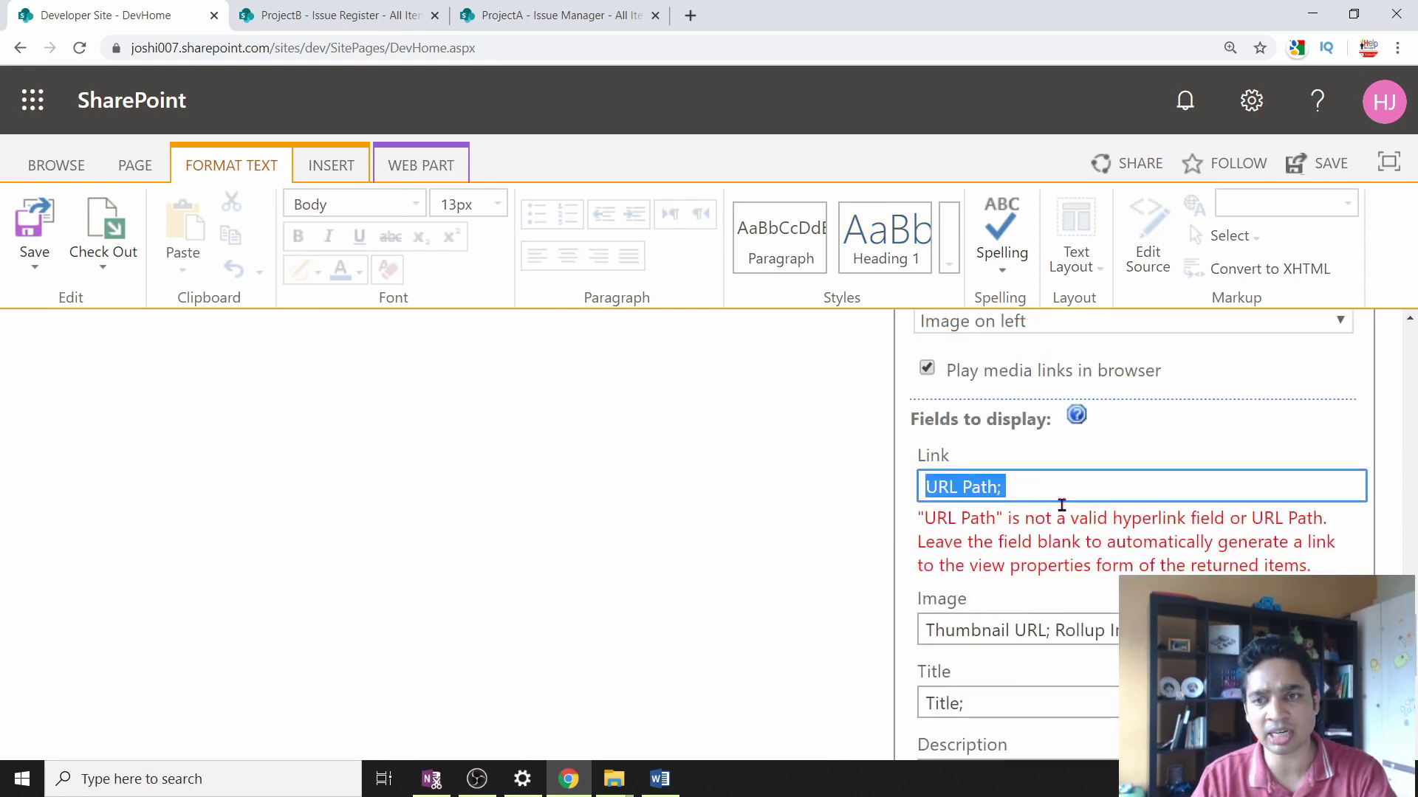
pyautogui.press('BackSpace')
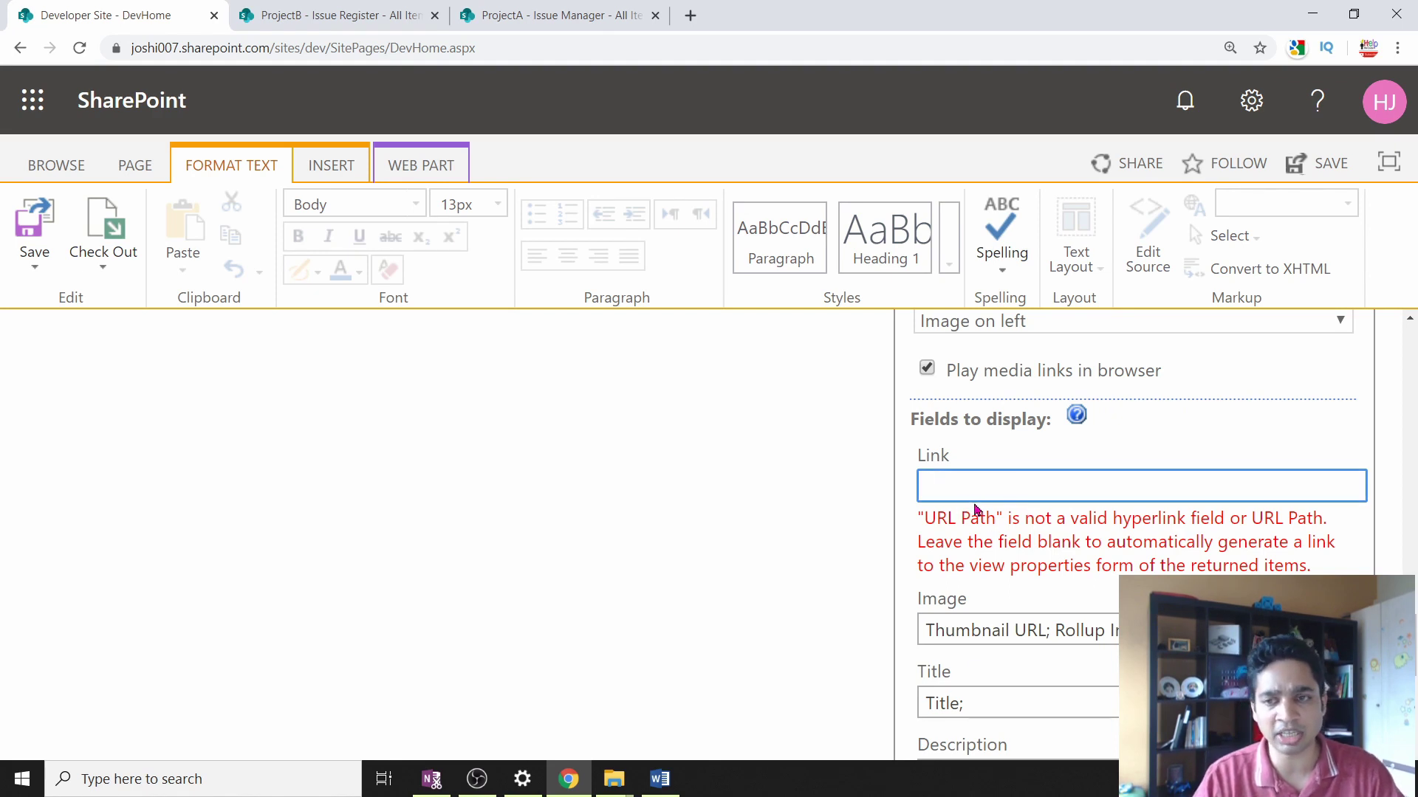
pyautogui.scroll(-7, 974, 510)
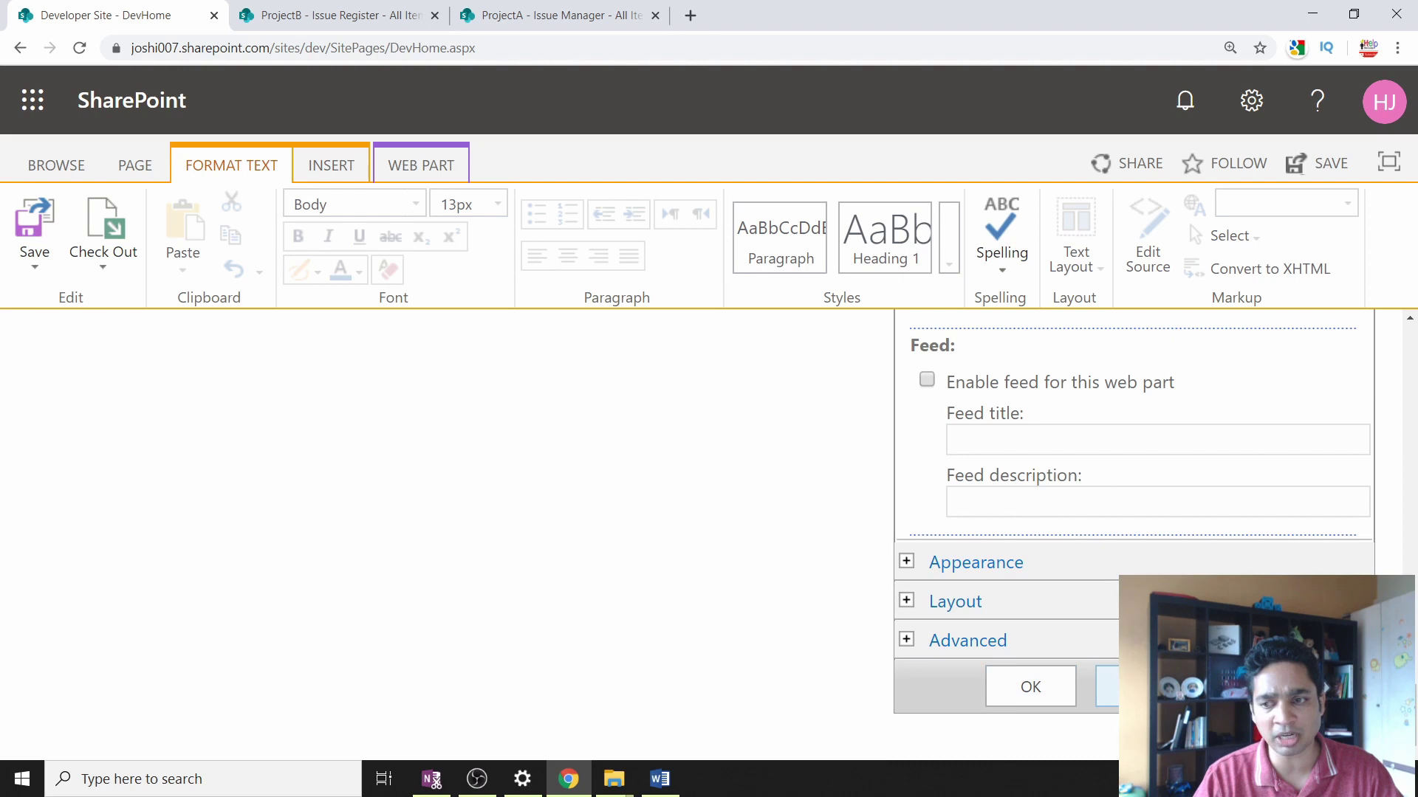
pyautogui.click(1032, 698)
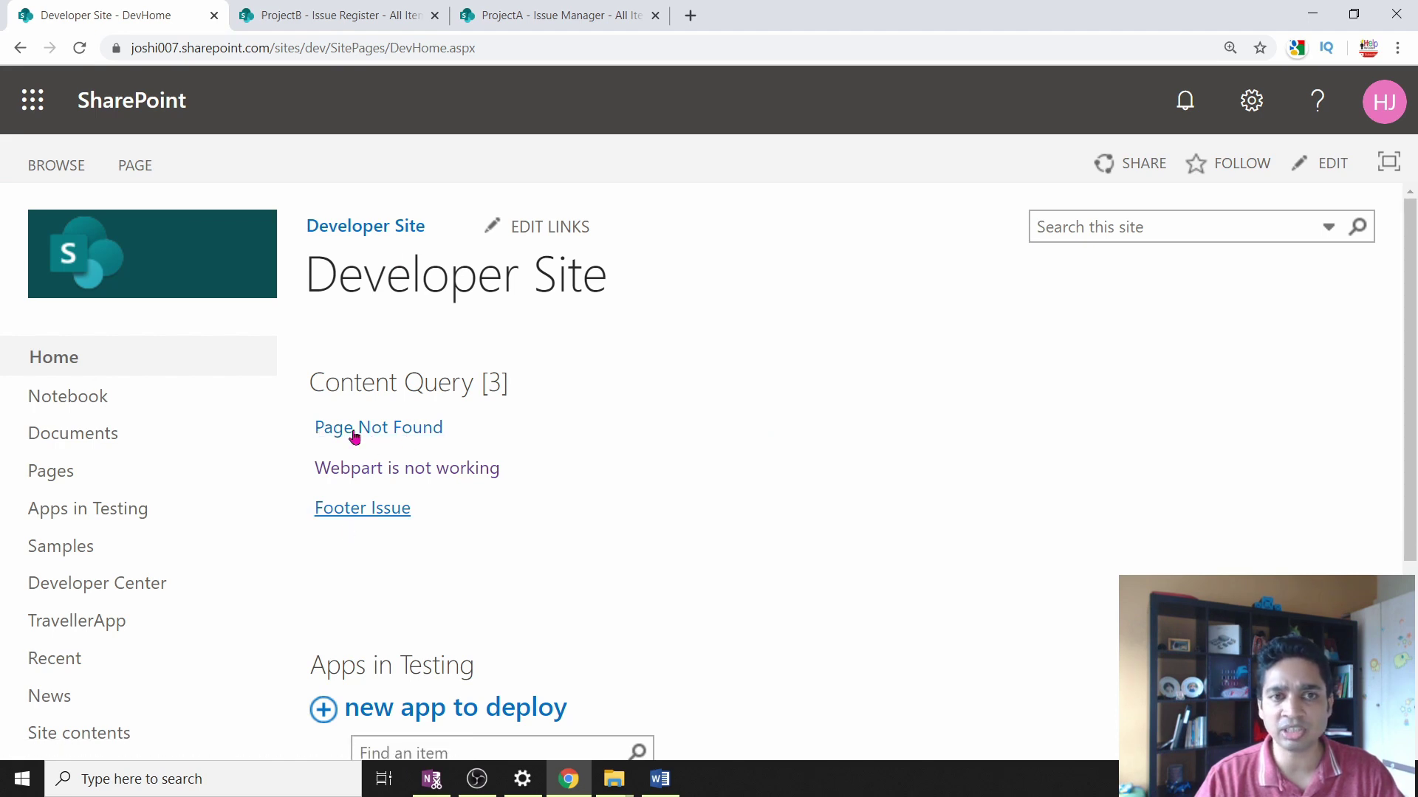
# Step: Compare the rolled-up issues on the home page with ProjectB's Issue Register and ProjectA's Issue Manager lists
pyautogui.click(357, 16)
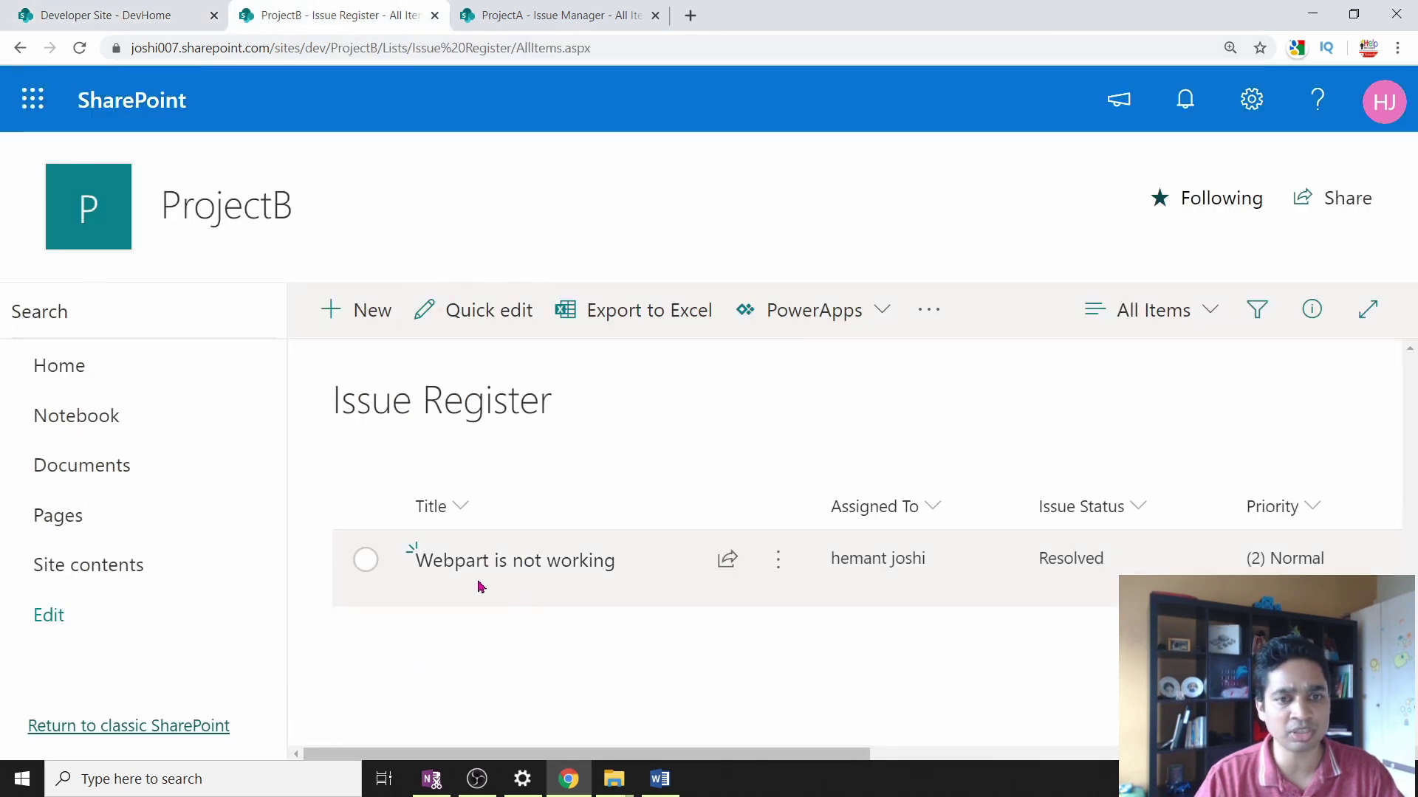
pyautogui.click(148, 12)
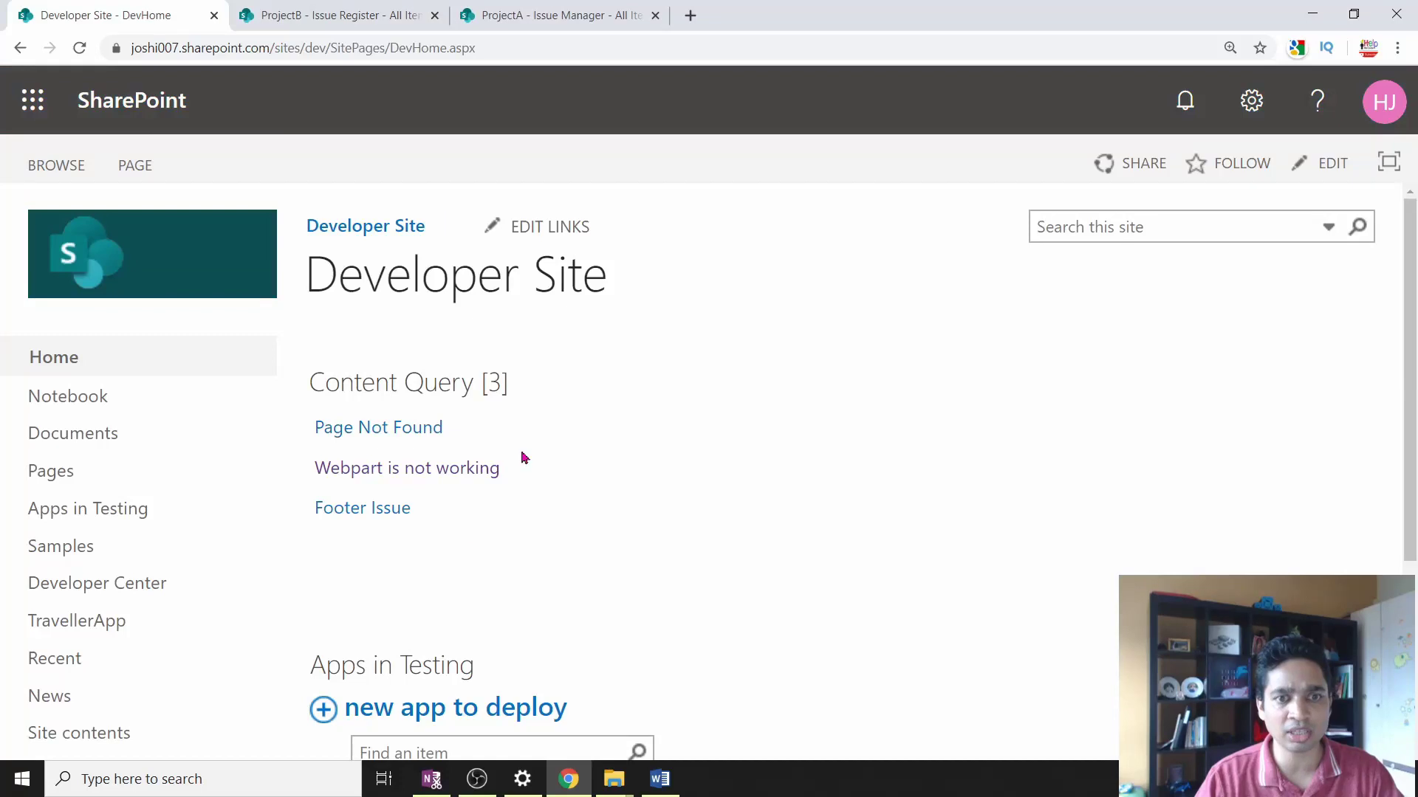
pyautogui.click(546, 15)
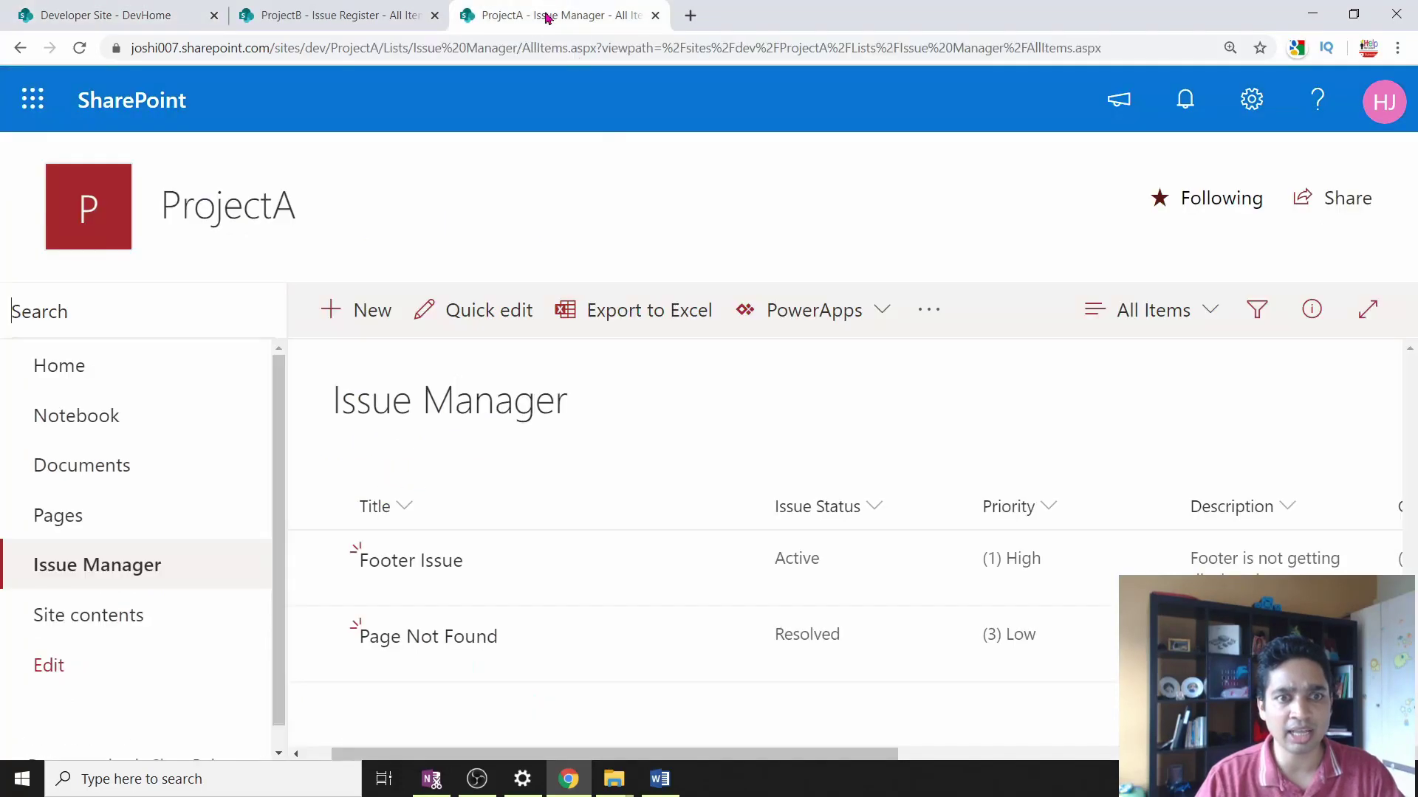
pyautogui.click(98, 15)
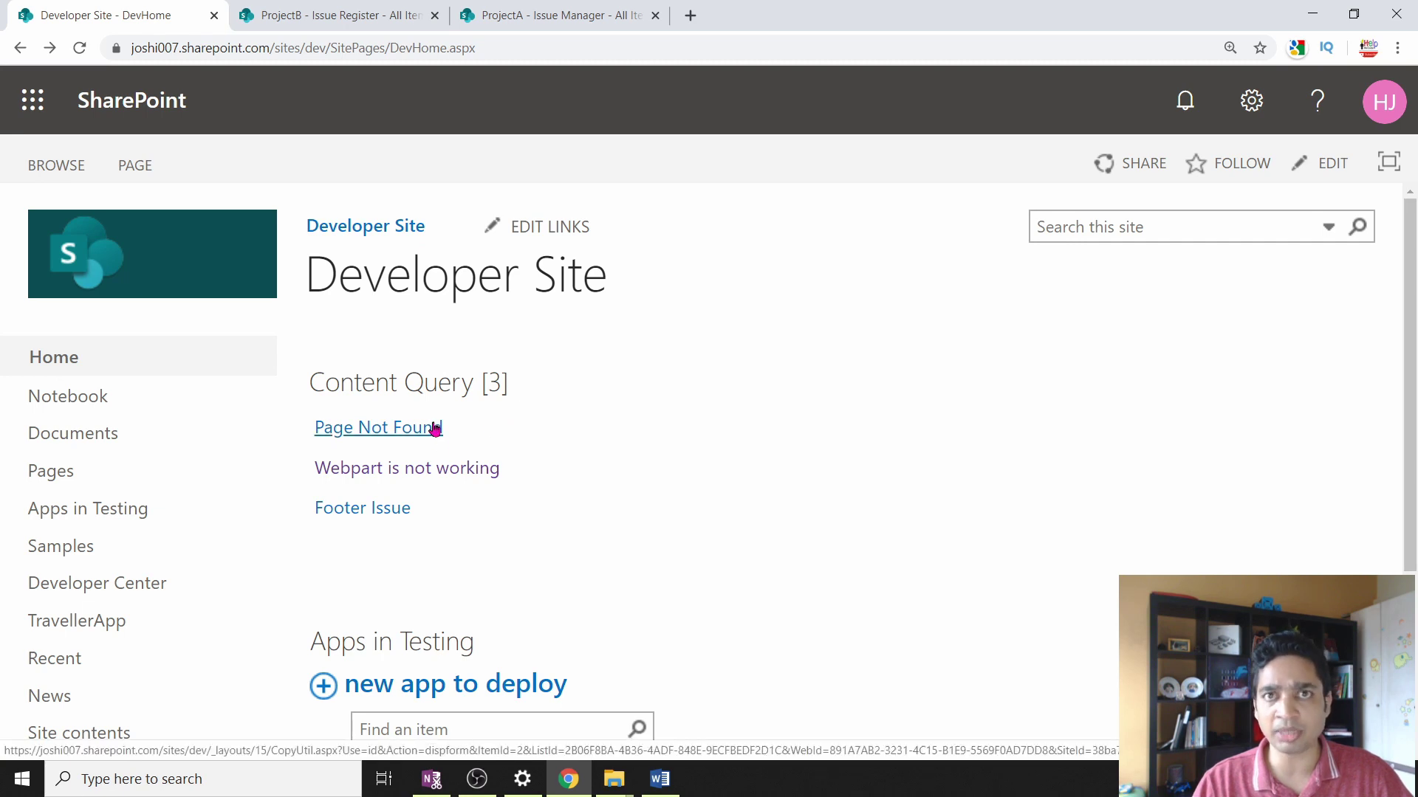
# Step: Reopen the Content Query web part's Presentation settings in page edit mode and examine the available item styles
pyautogui.click(1264, 105)
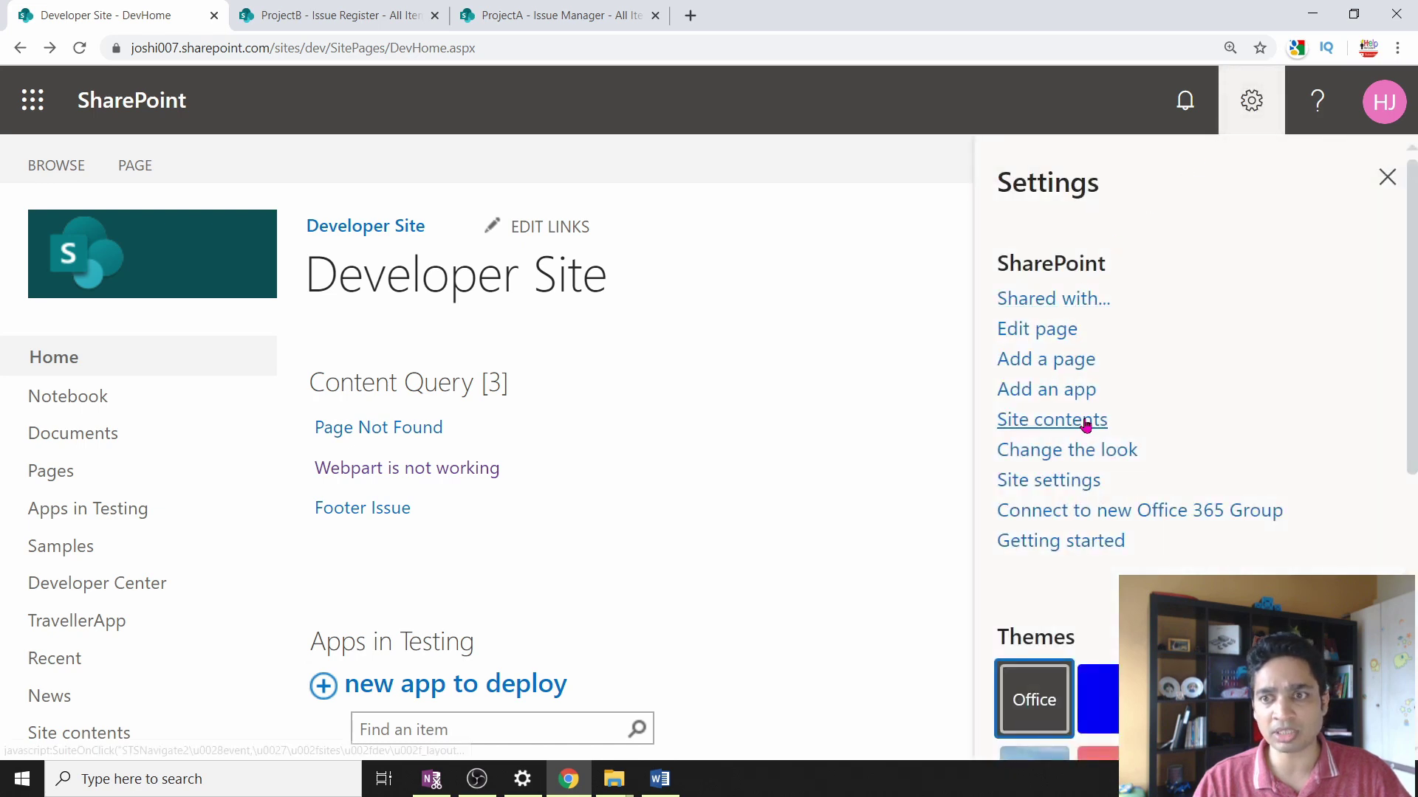
pyautogui.click(1049, 336)
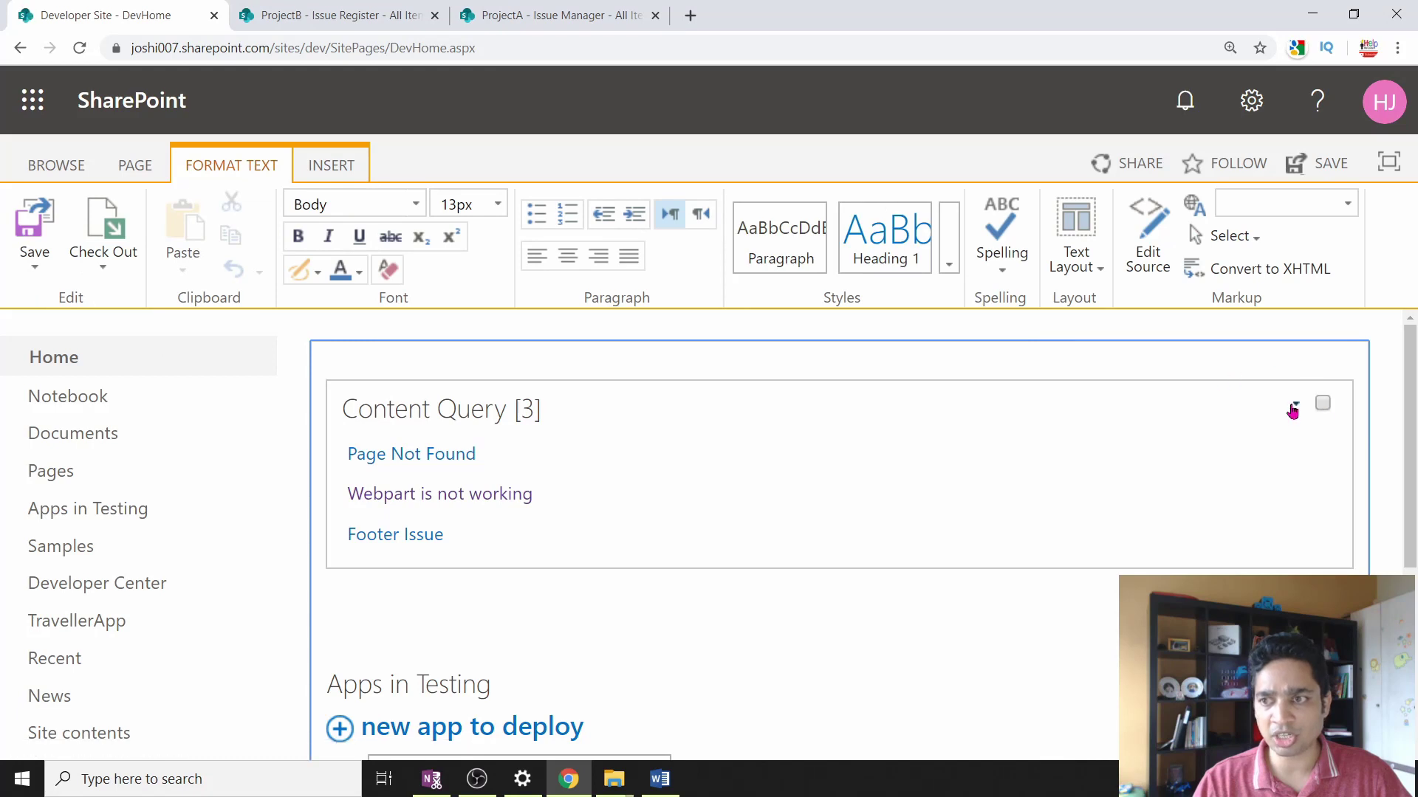
pyautogui.click(1296, 403)
pyautogui.click(1207, 538)
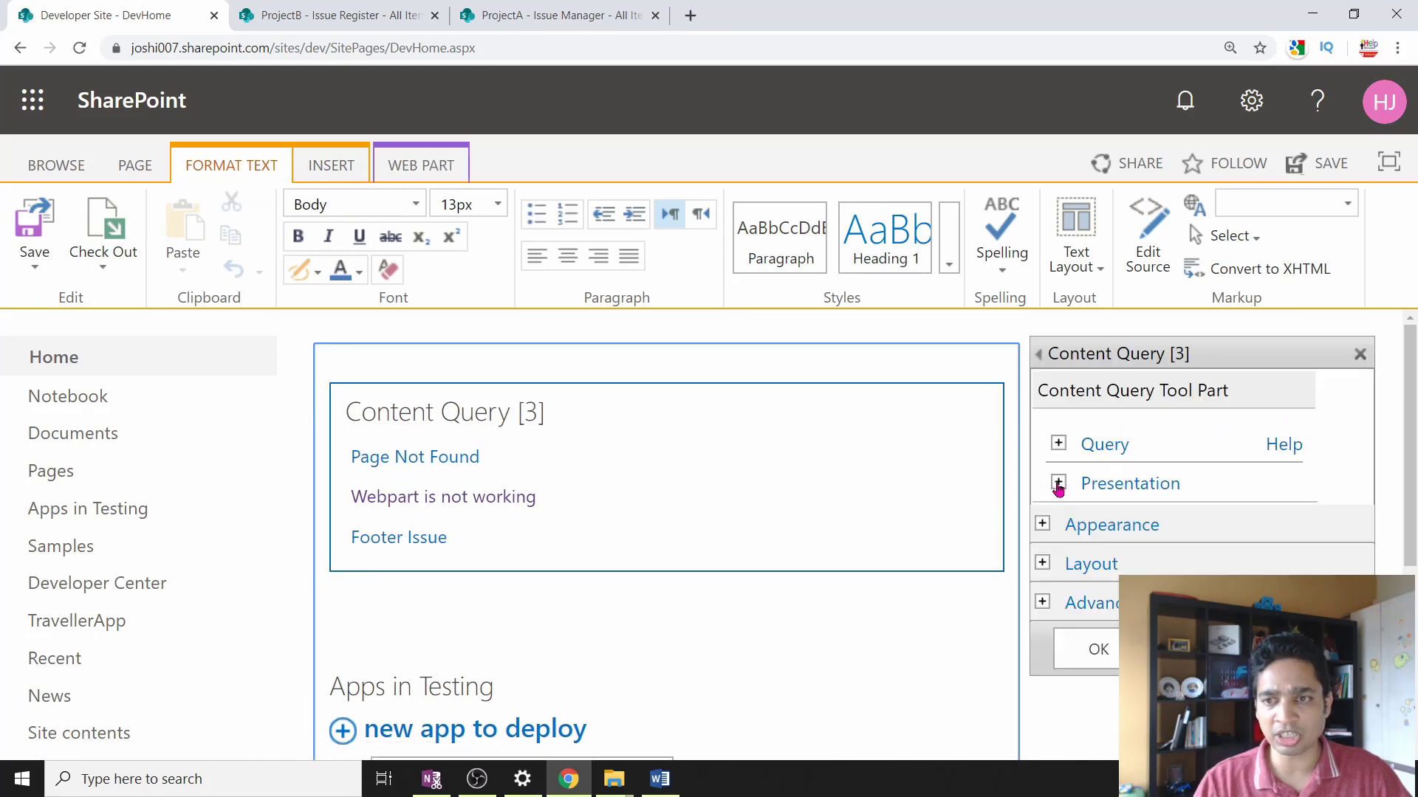
pyautogui.click(1058, 485)
pyautogui.scroll(-10, 1063, 491)
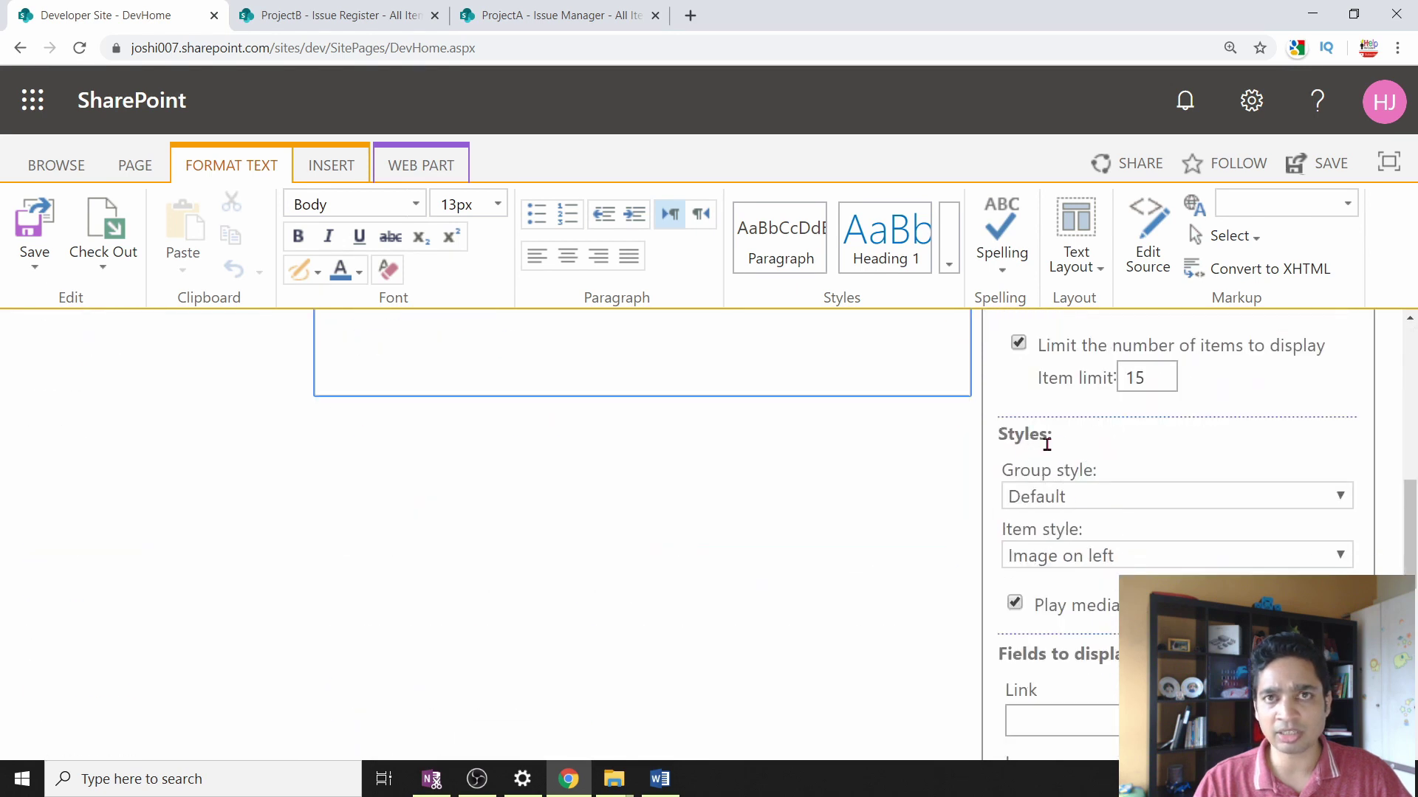
pyautogui.click(1045, 556)
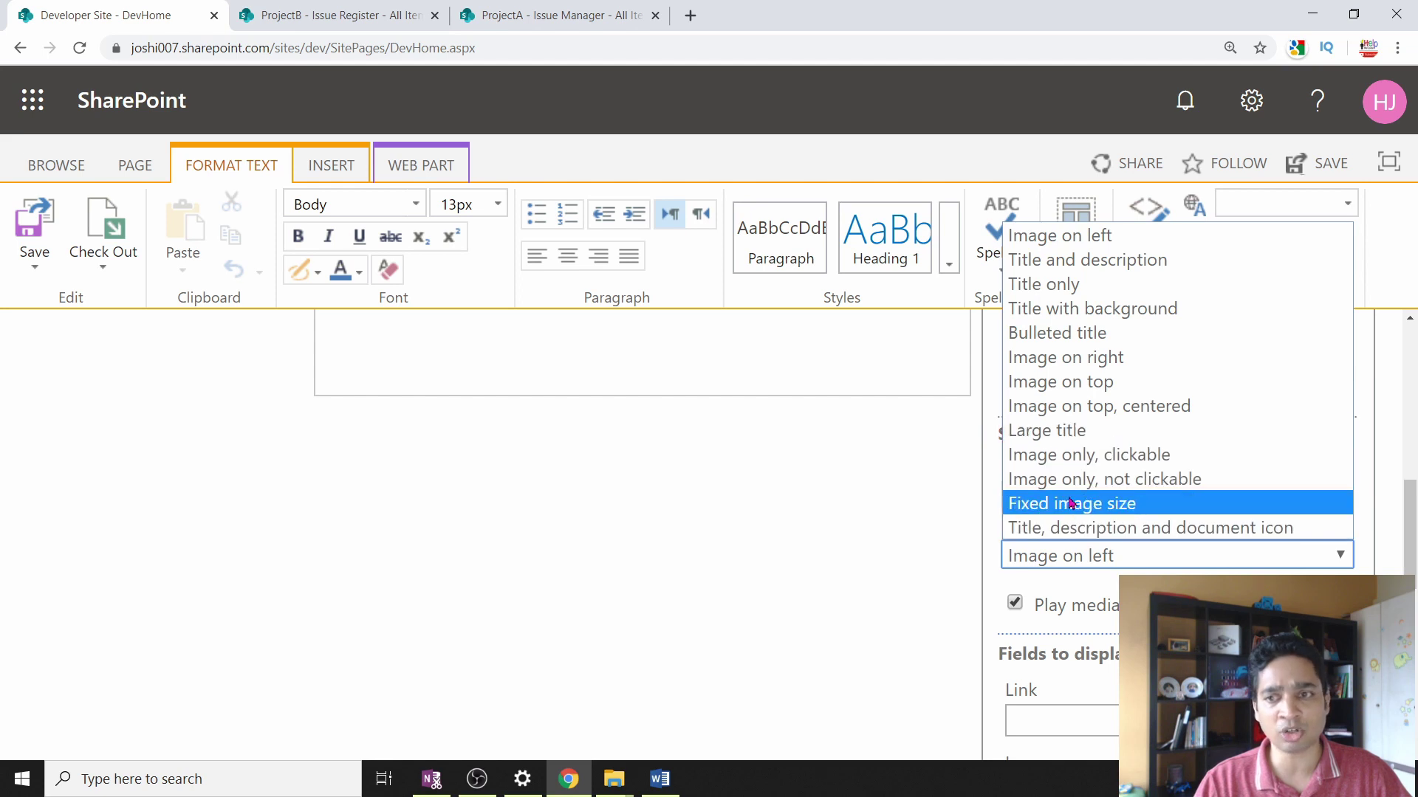
pyautogui.click(891, 510)
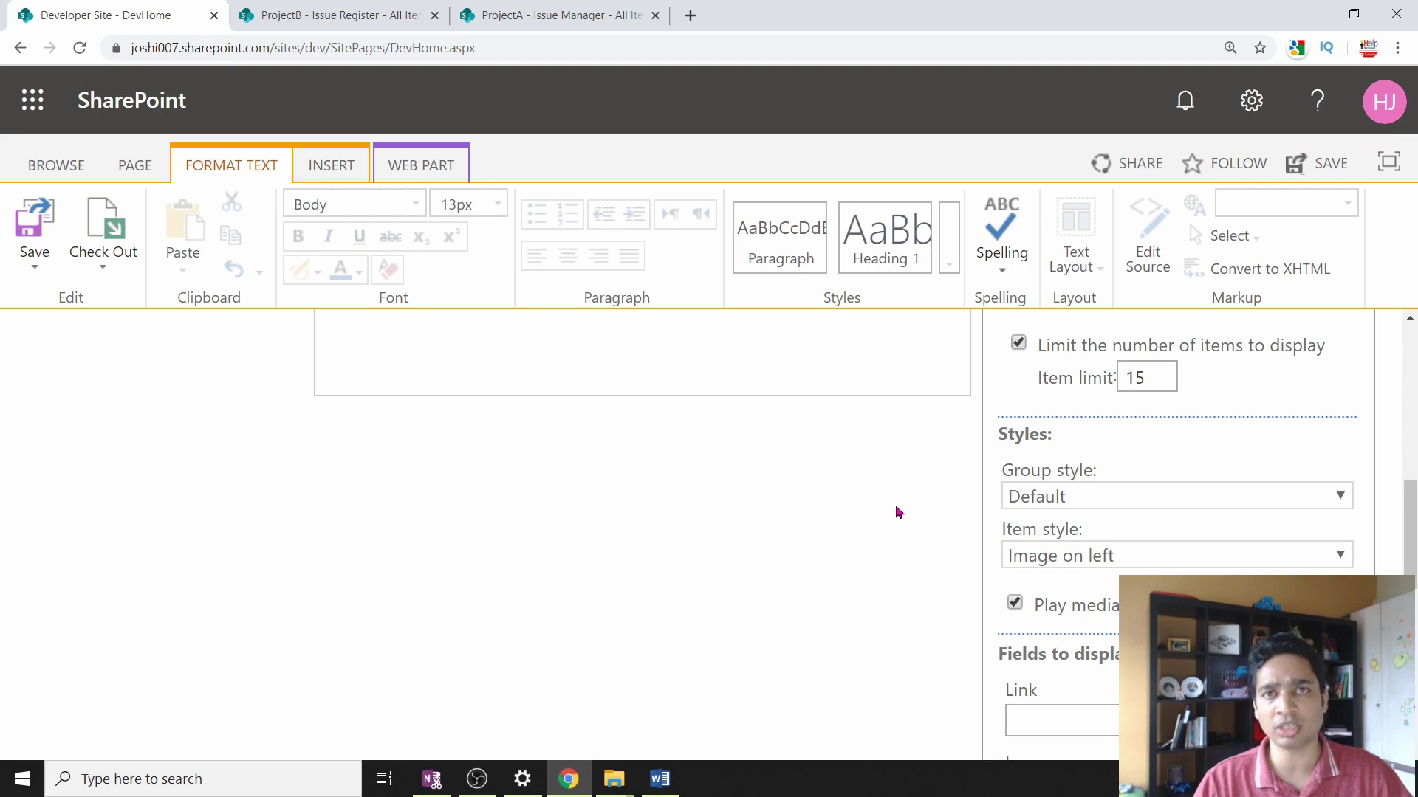
# Step: Check ProjectA's Issue Manager list columns against the item style options of the home page's Content Query web part
pyautogui.click(546, 21)
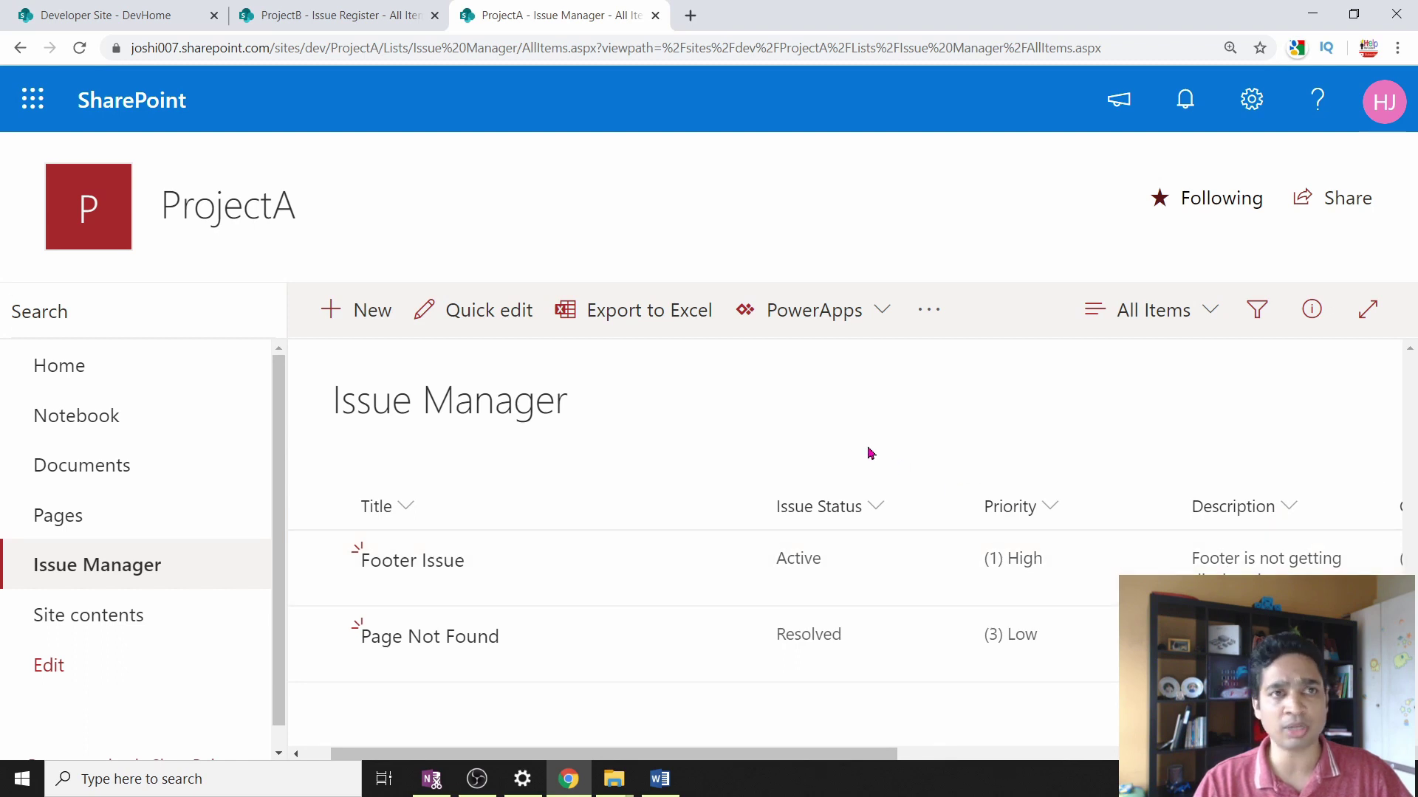
pyautogui.click(163, 16)
pyautogui.click(1135, 555)
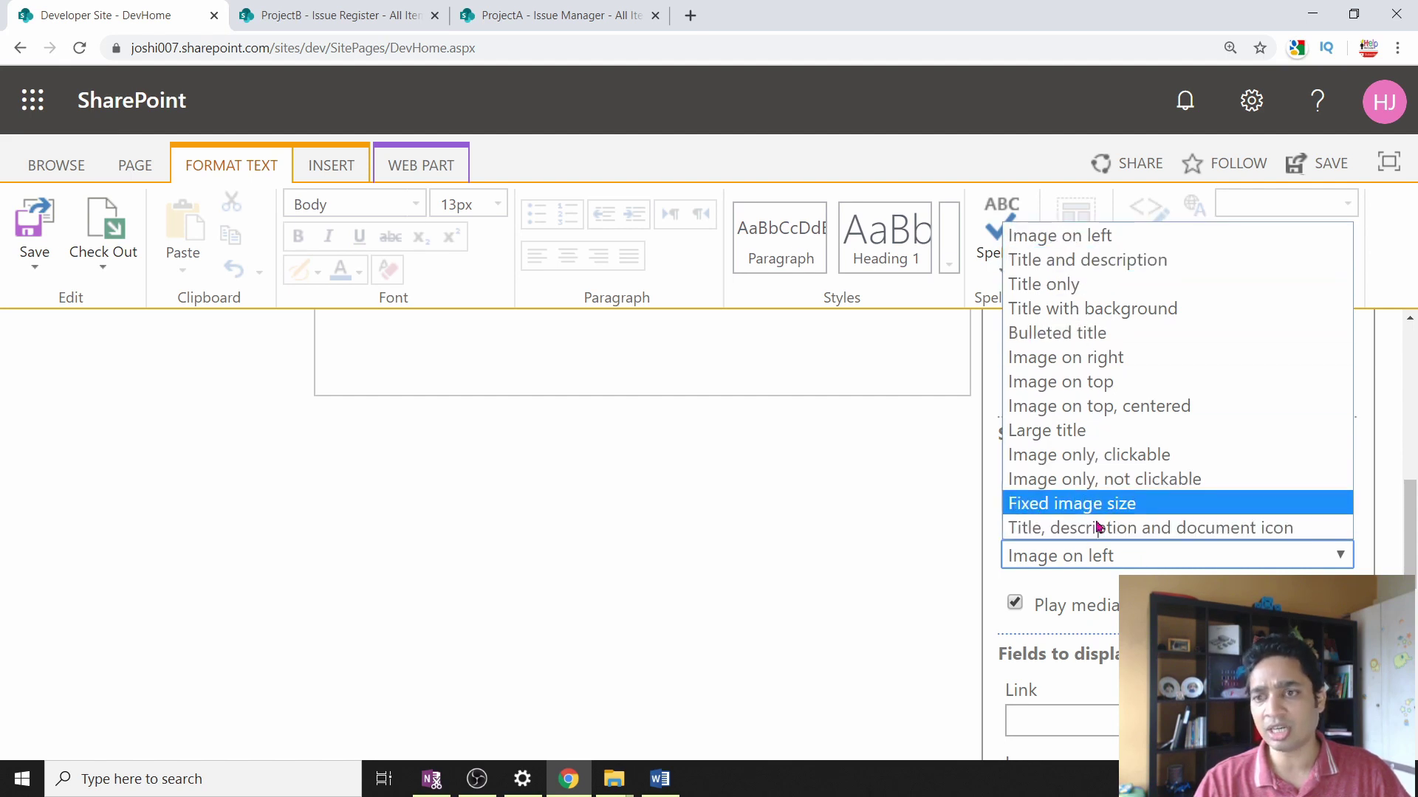
pyautogui.click(854, 554)
pyautogui.scroll(-5, 995, 589)
pyautogui.scroll(10, 842, 554)
# Step: Open the XSL Style Sheets folder in the Developer Site's Style Library and locate ItemStyle.xsl
pyautogui.click(1270, 108)
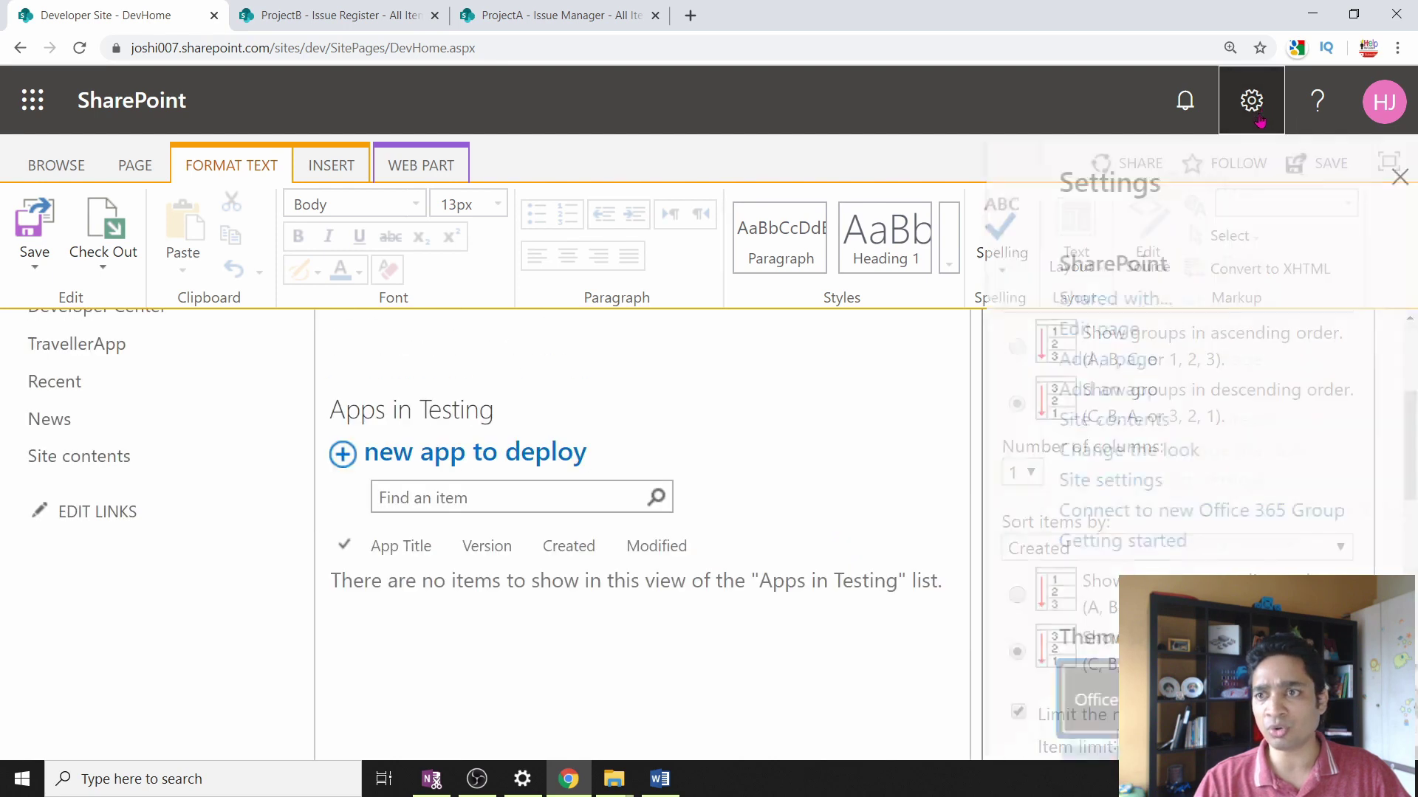
pyautogui.click(1051, 421)
pyautogui.click(799, 151)
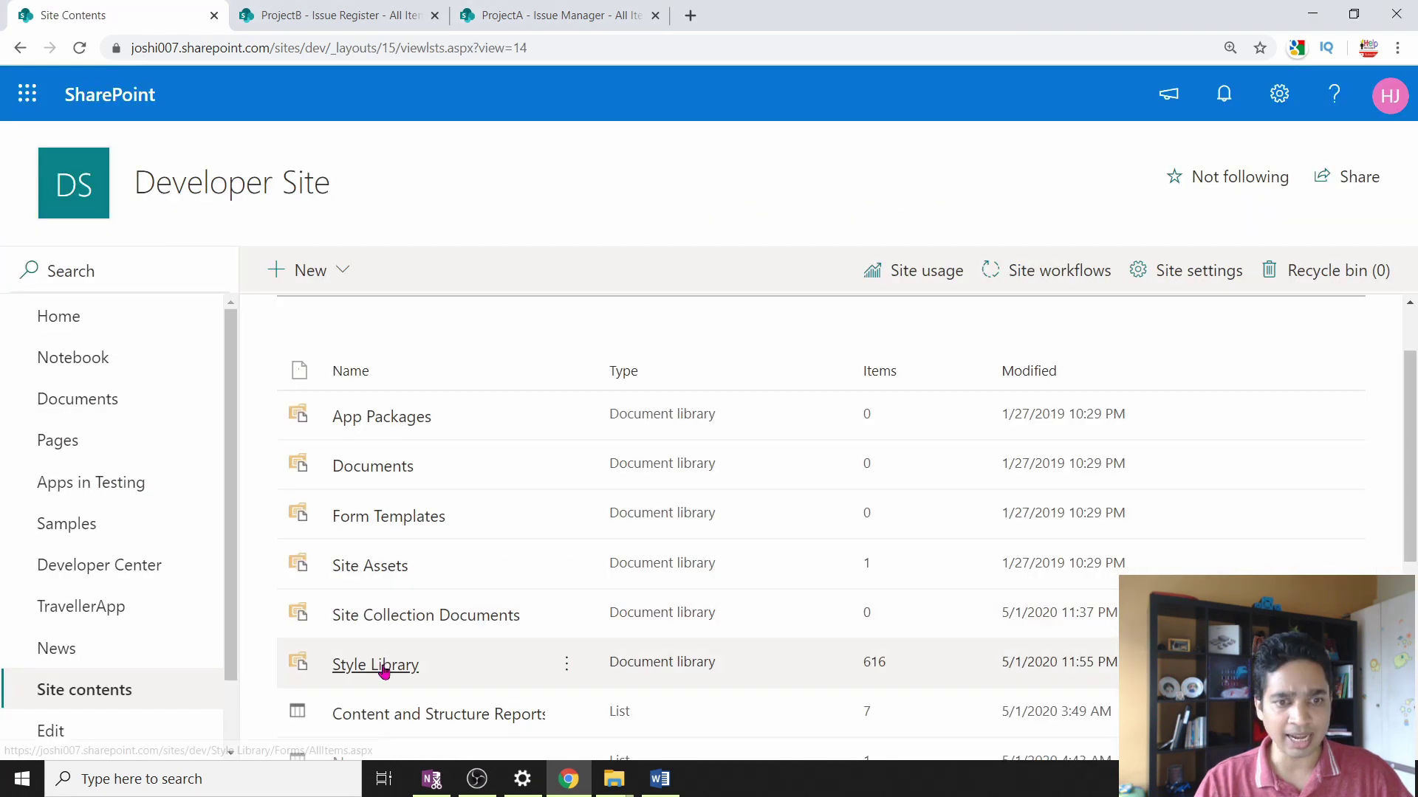
pyautogui.click(379, 667)
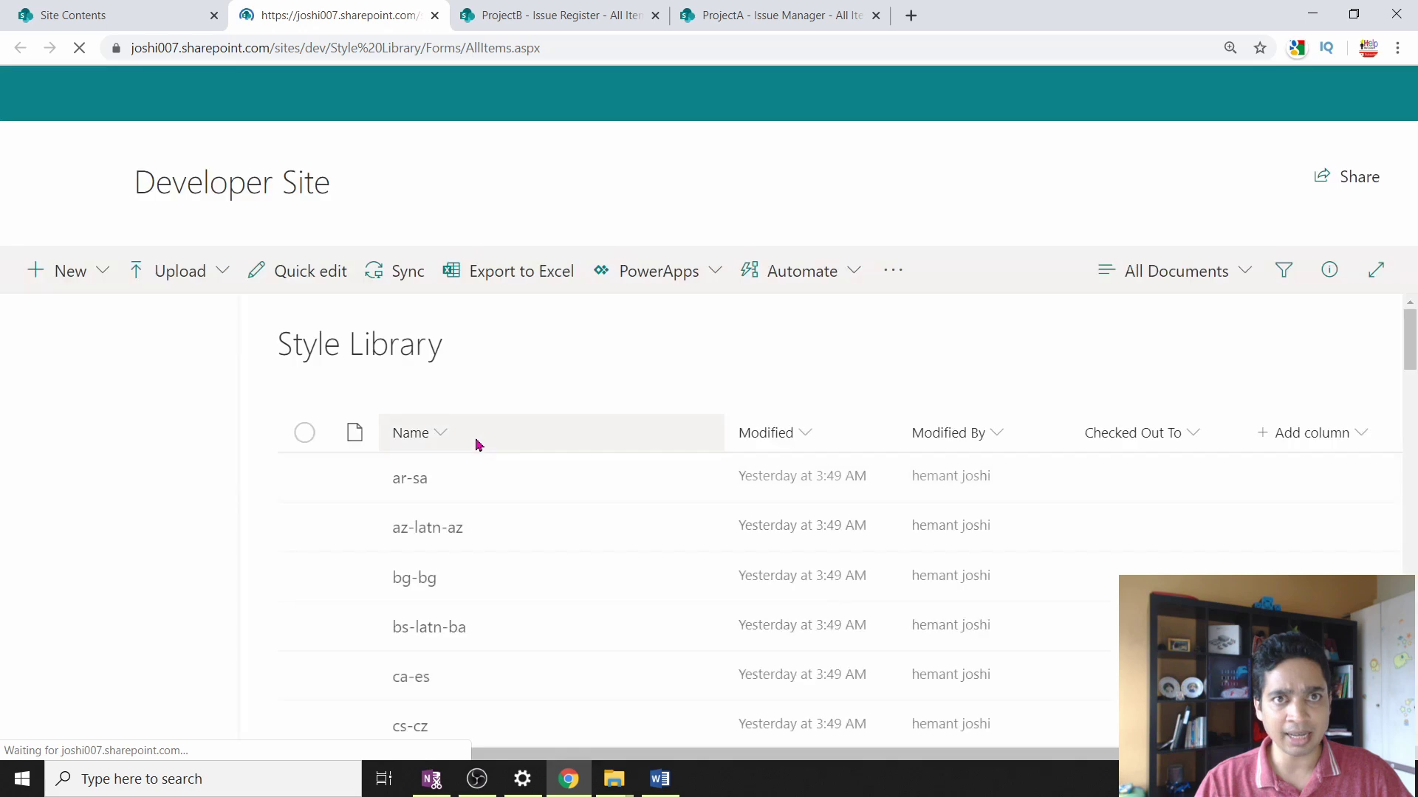
pyautogui.scroll(-10, 474, 446)
pyautogui.click(446, 624)
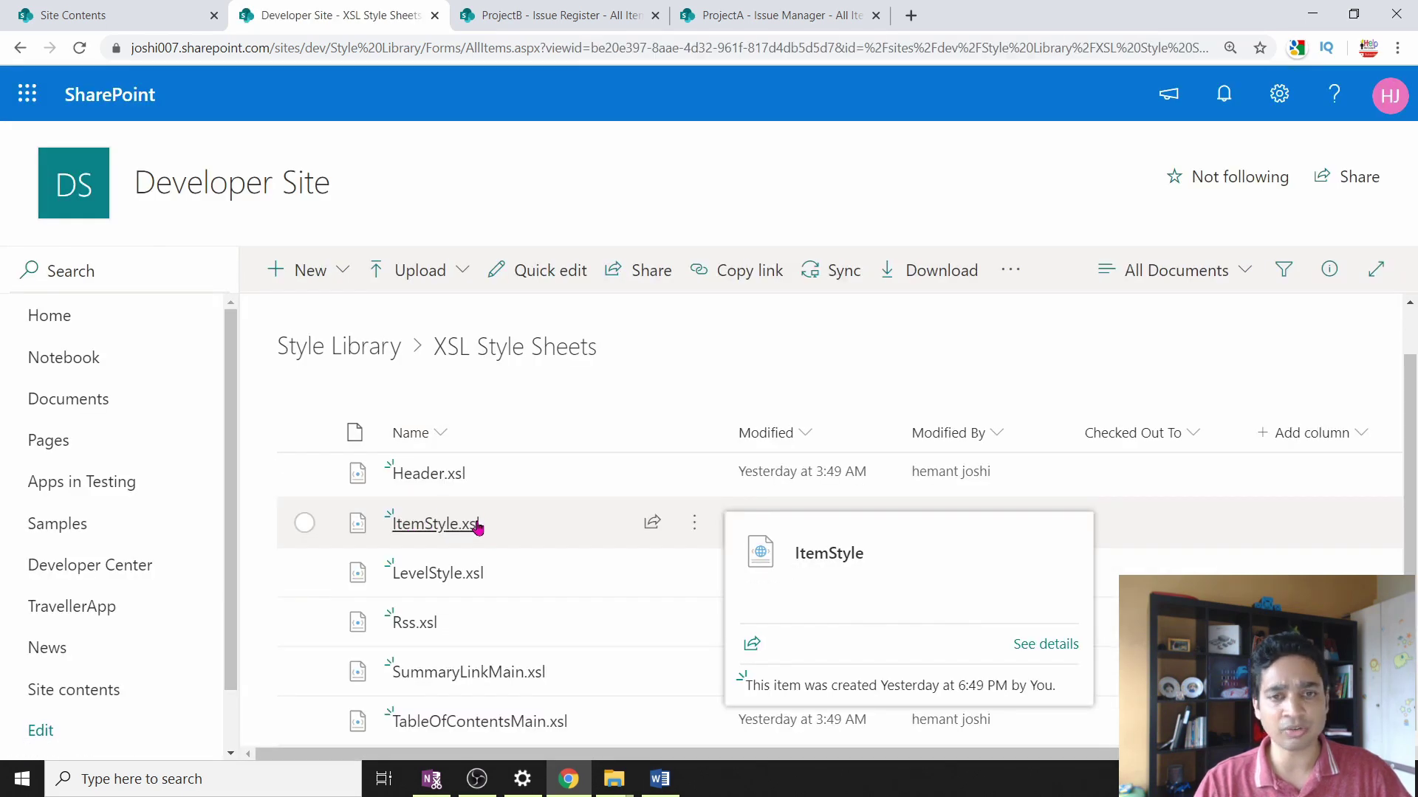
pyautogui.moveTo(468, 536)
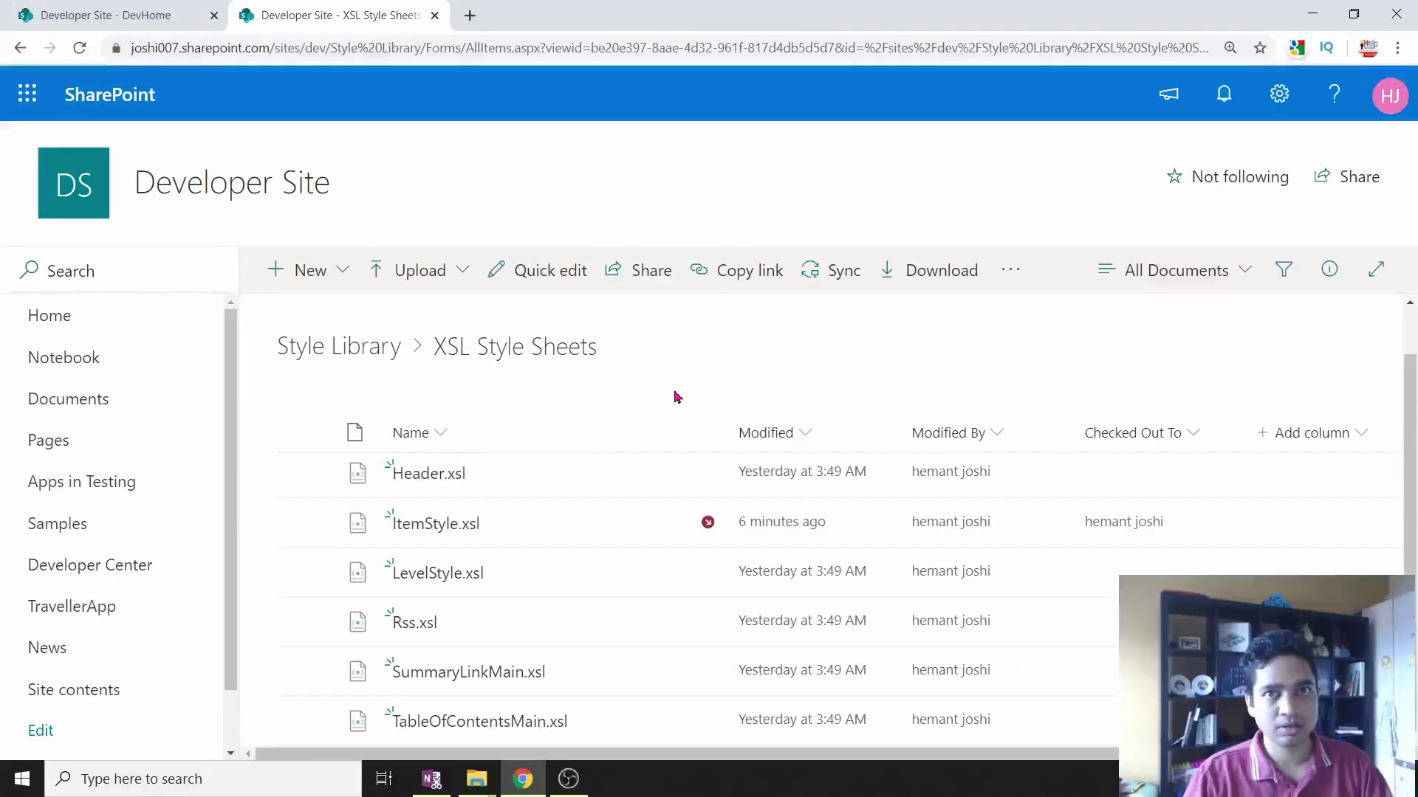
# Step: Check the file actions for ItemStyle.xsl, then open its local copy from the content query webpart folder in Visual Studio Code
pyautogui.moveTo(705, 535)
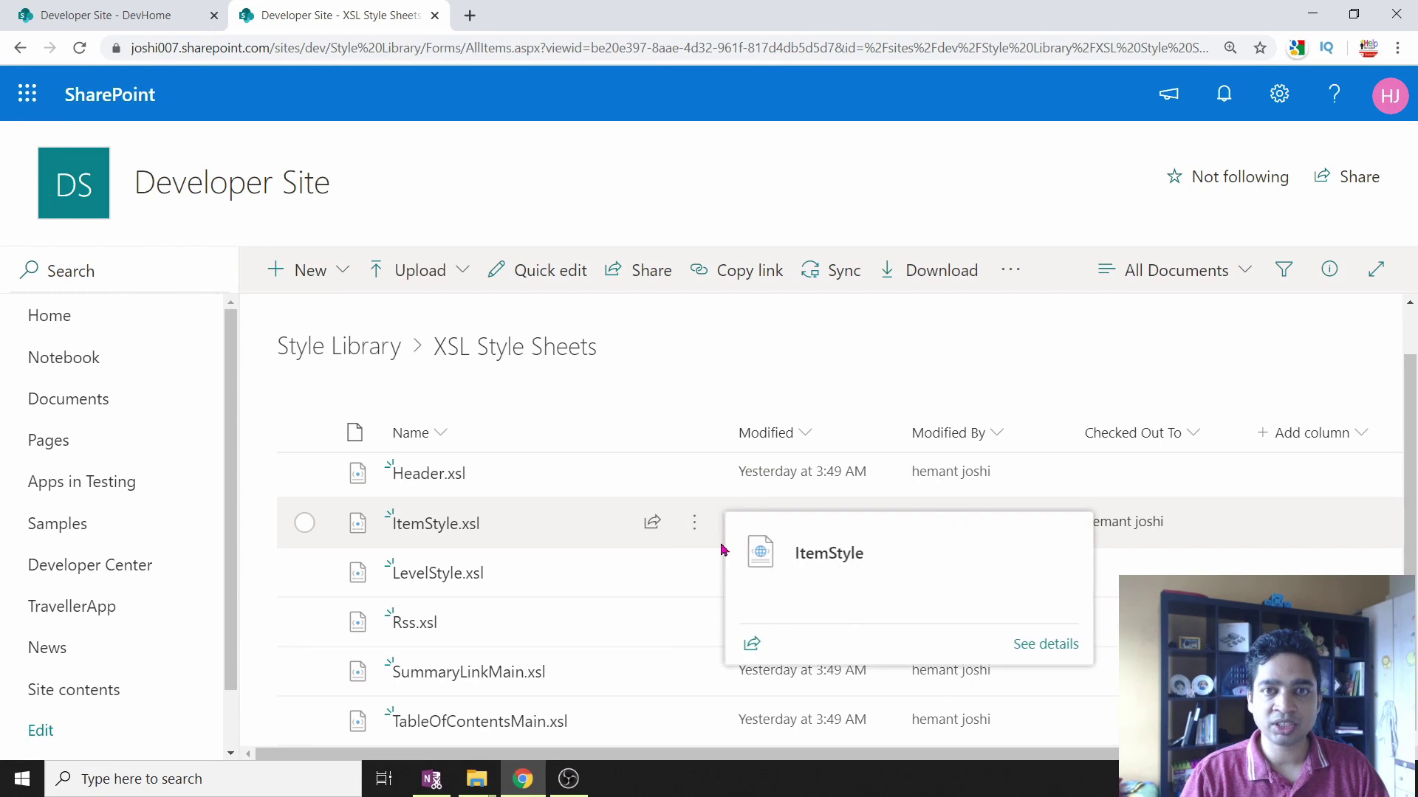
pyautogui.click(702, 529)
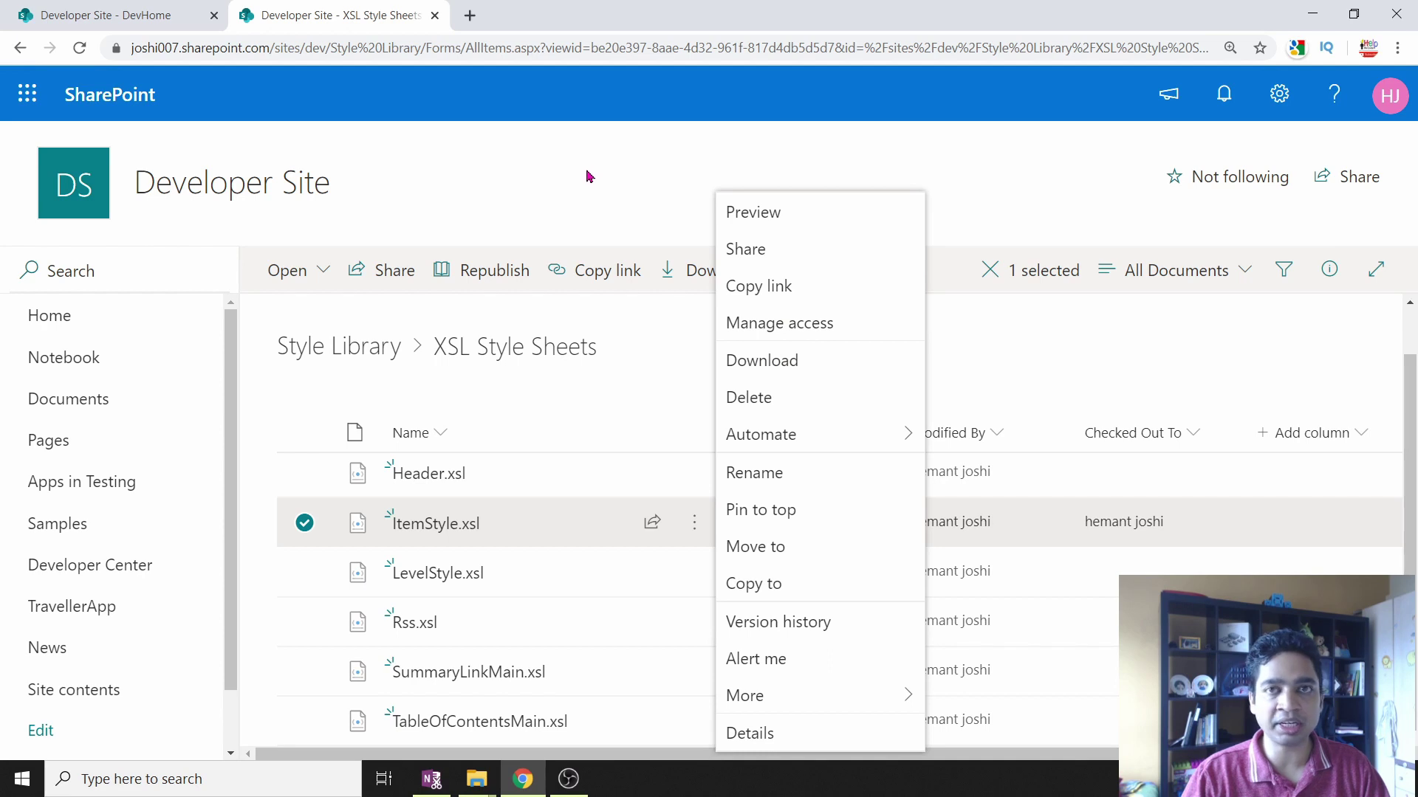
pyautogui.moveTo(493, 790)
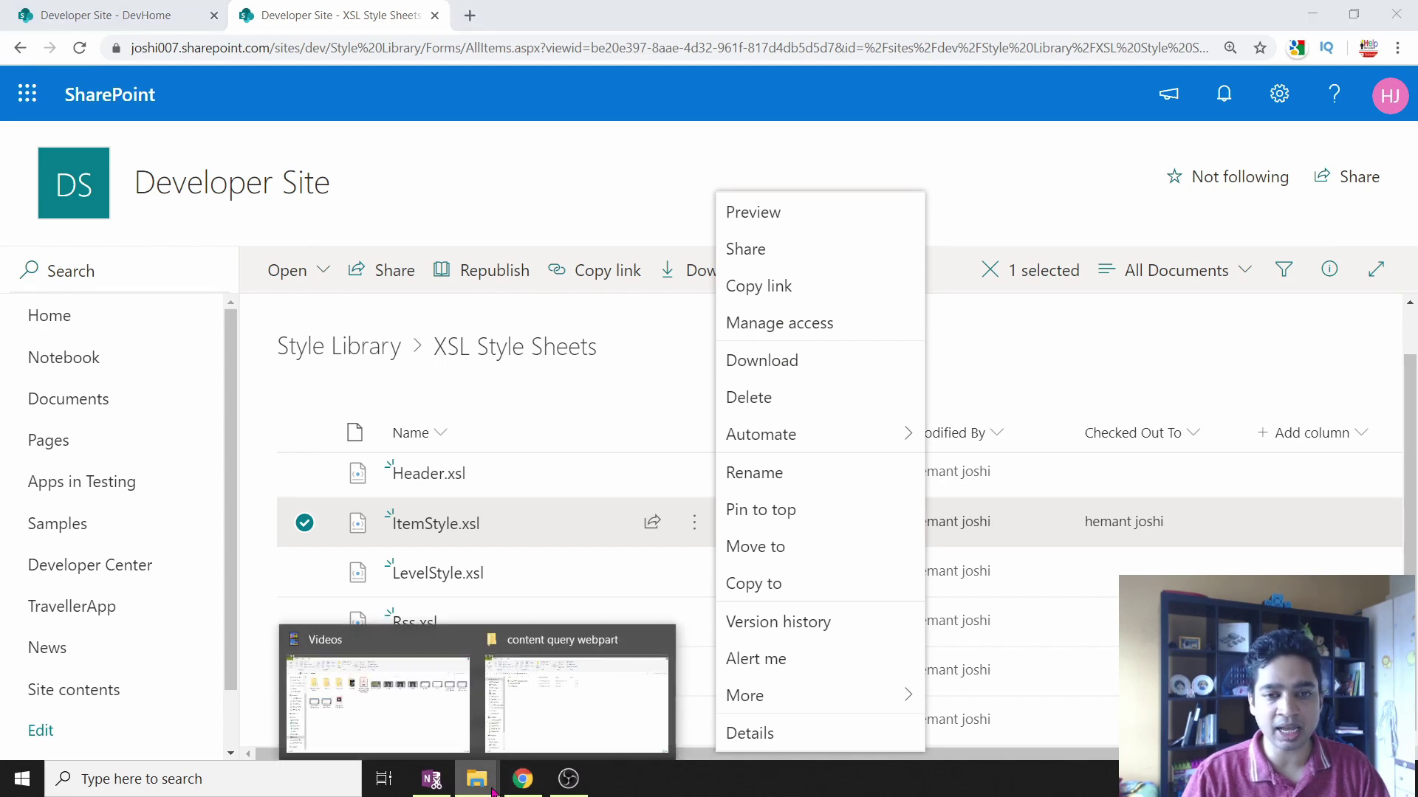
pyautogui.click(563, 744)
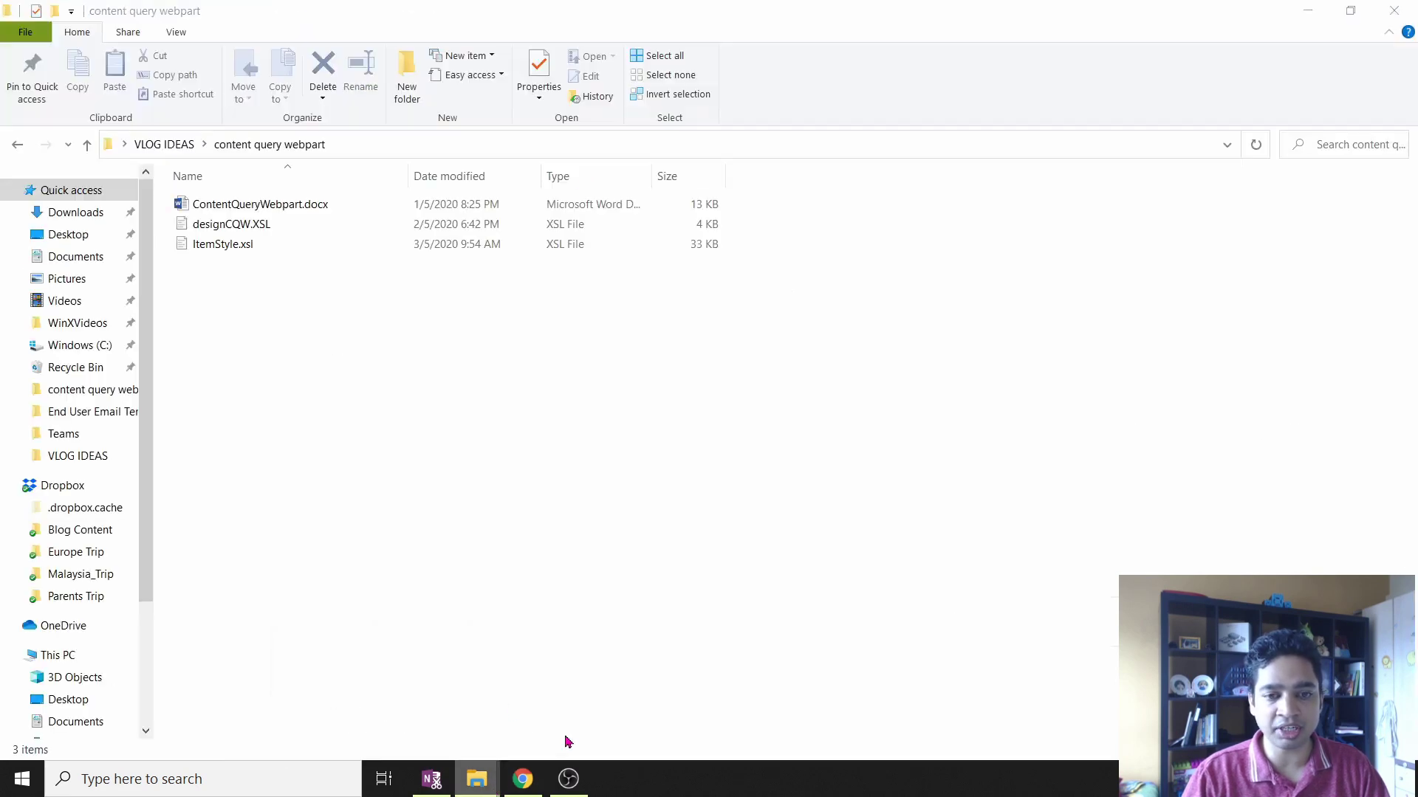
pyautogui.doubleClick(226, 251)
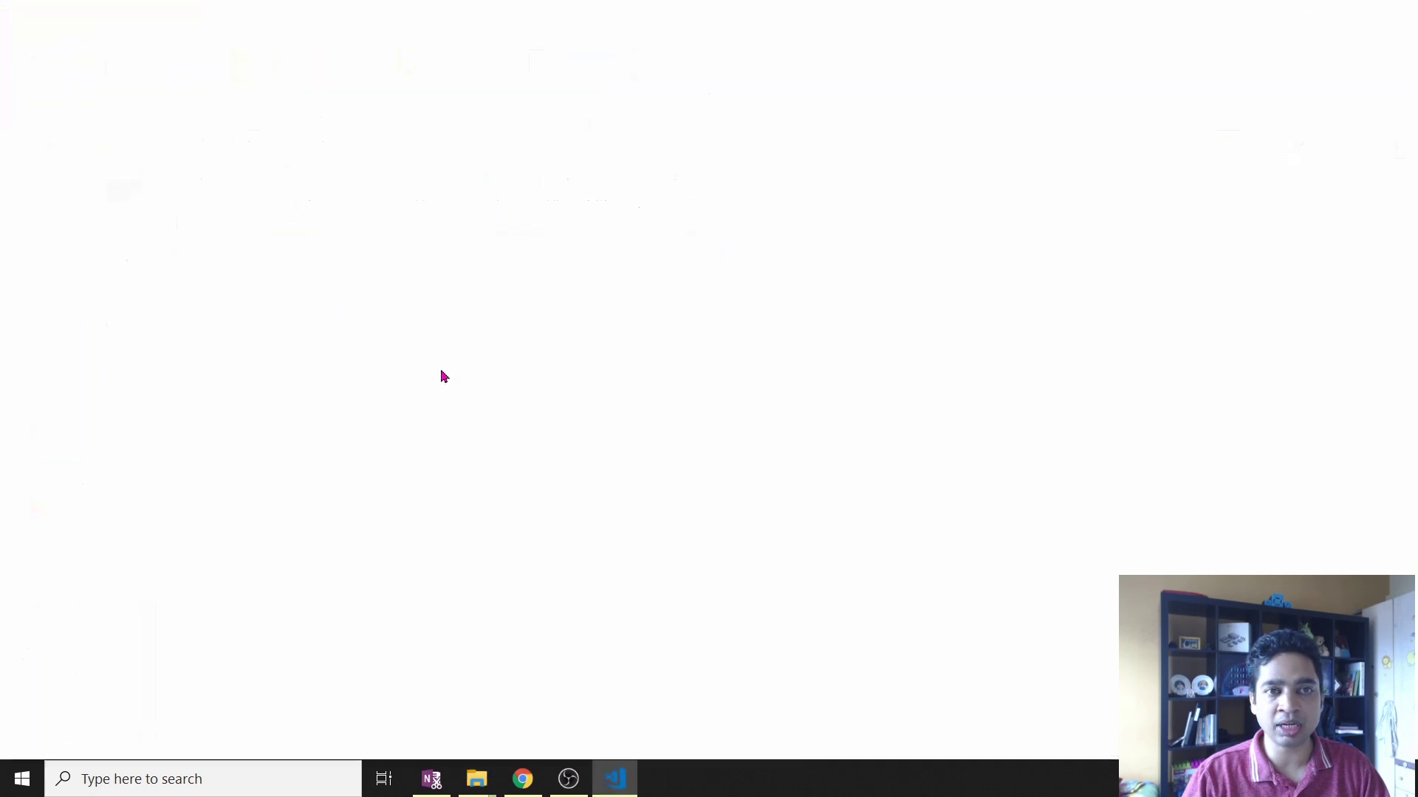
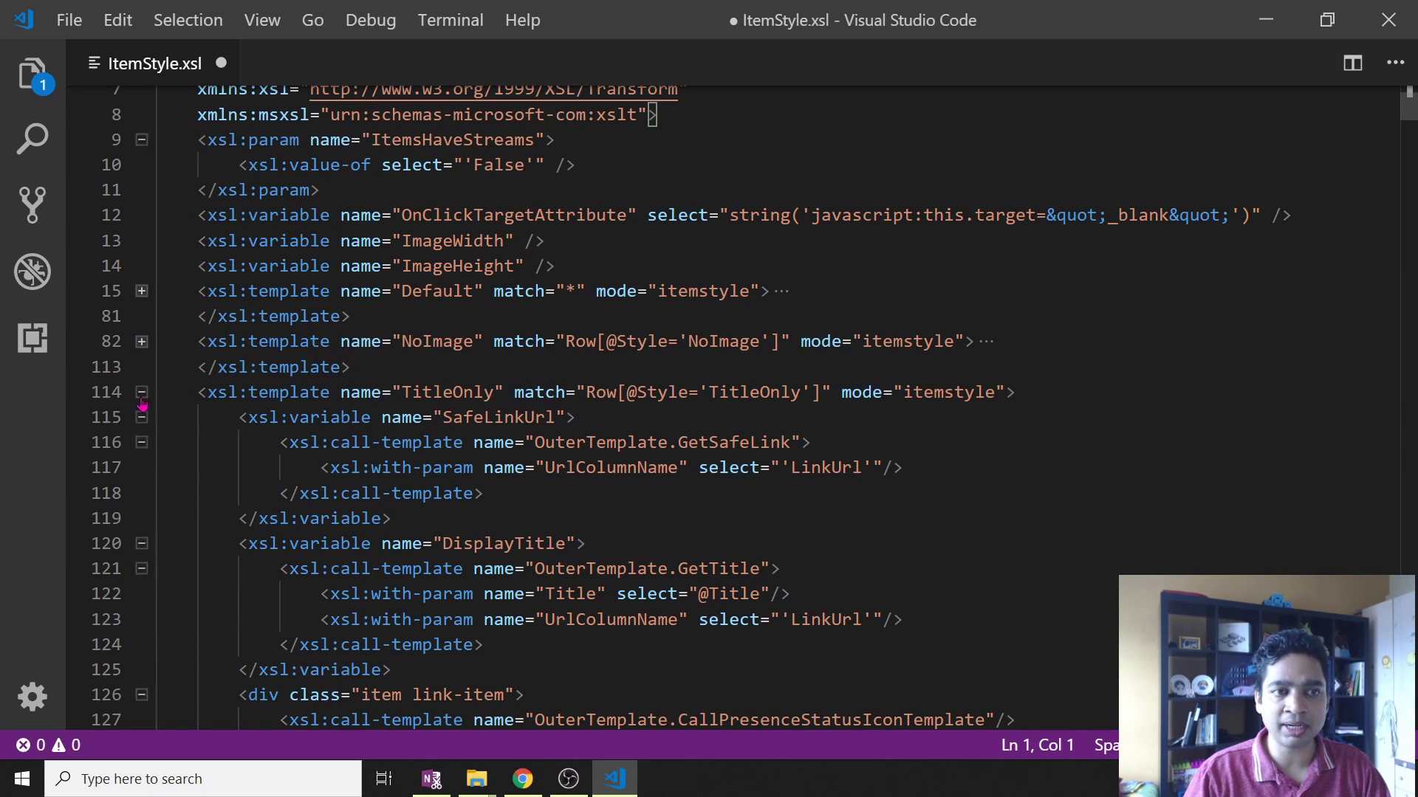
# Step: Collapse the template blocks from TitleOnly through HiddenSlots in ItemStyle.xsl
pyautogui.click(141, 397)
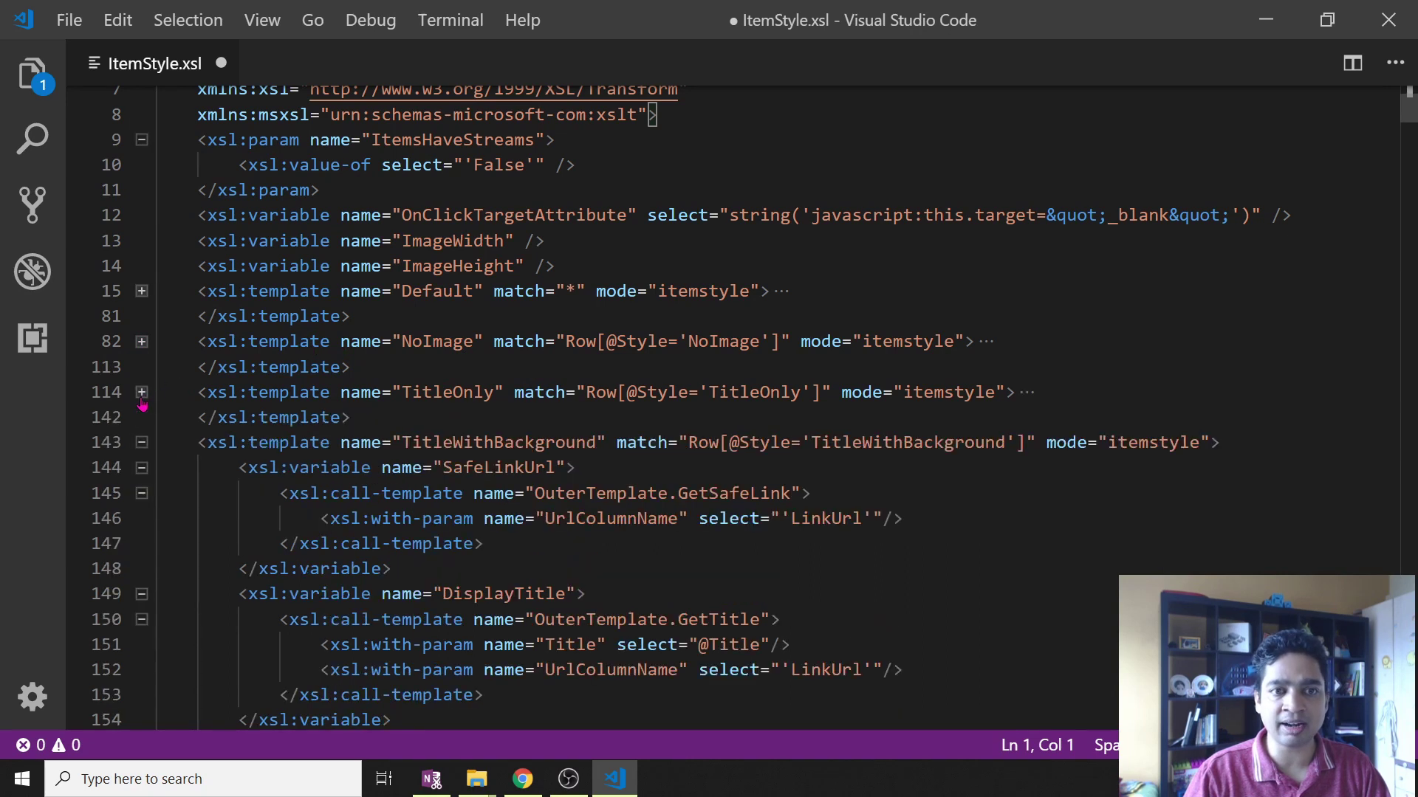
pyautogui.click(141, 443)
pyautogui.click(141, 493)
pyautogui.click(141, 544)
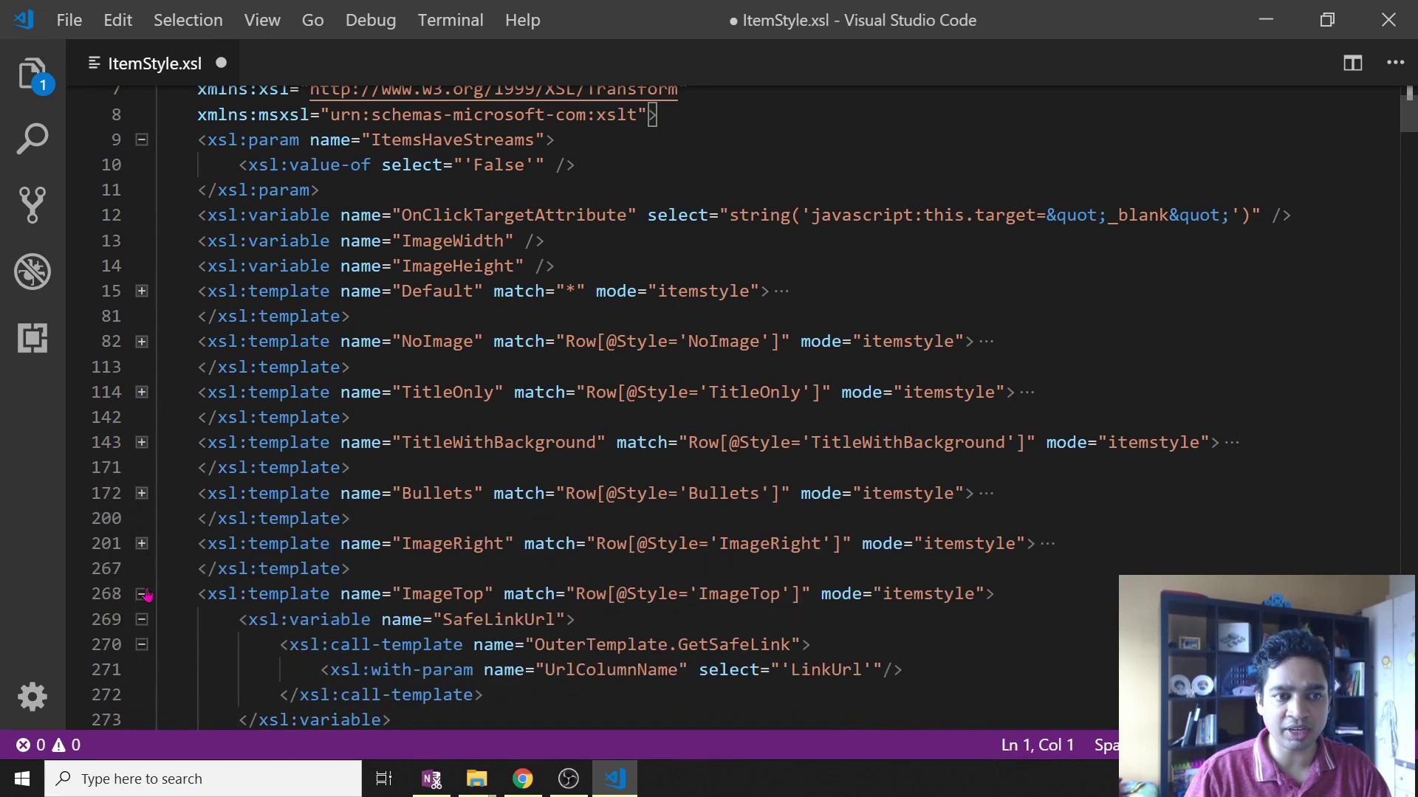
pyautogui.click(141, 594)
pyautogui.scroll(-1, 144, 606)
pyautogui.scroll(-1, 144, 614)
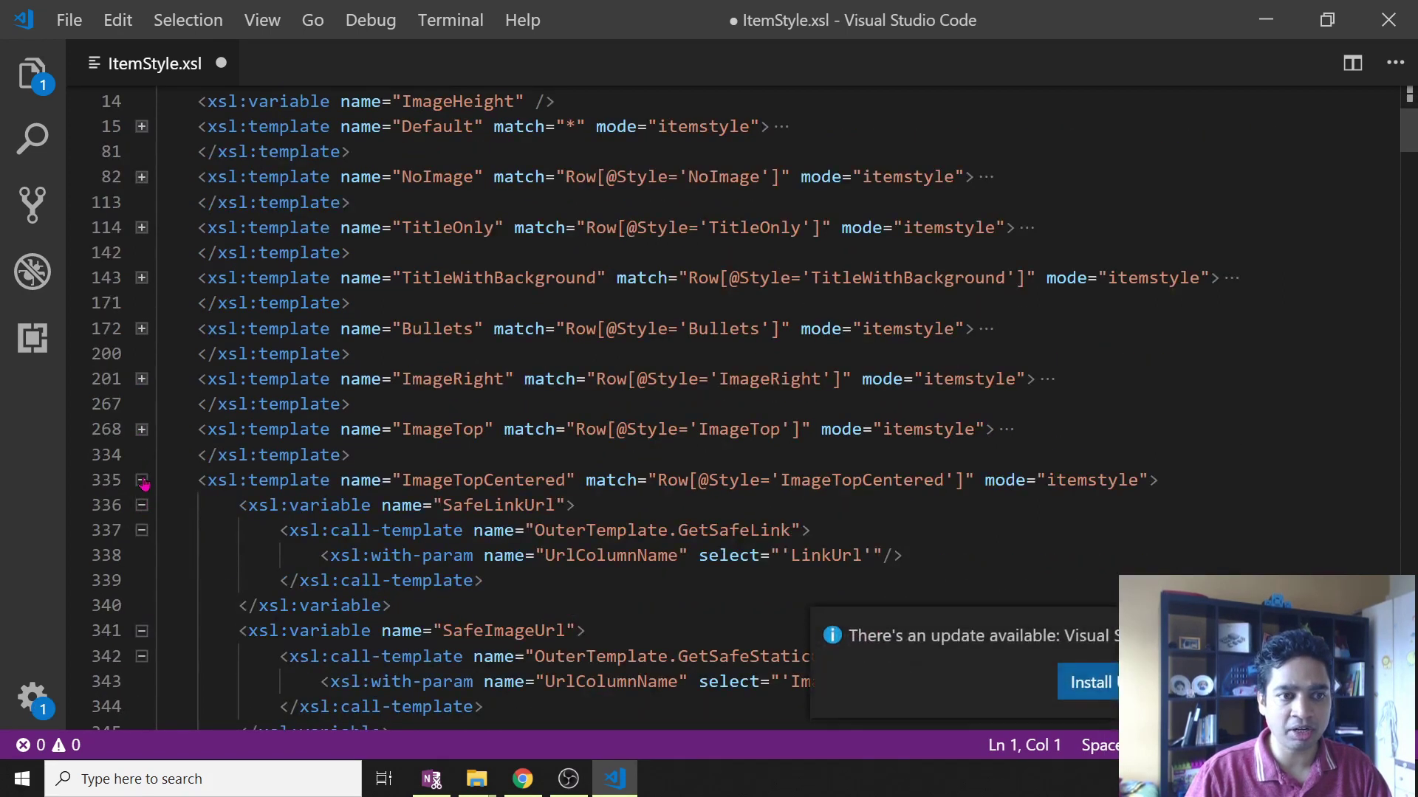
pyautogui.click(141, 480)
pyautogui.click(141, 531)
pyautogui.click(141, 581)
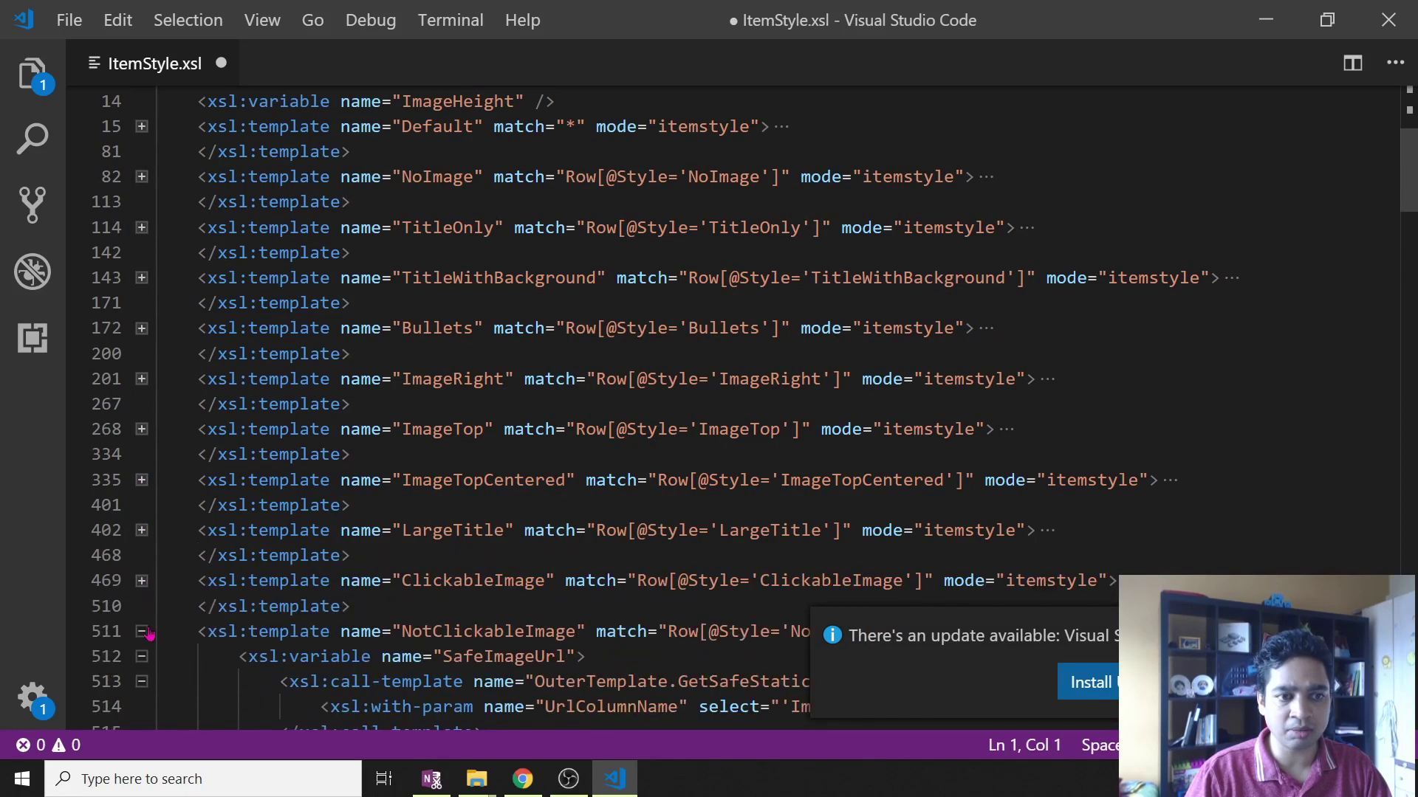
pyautogui.click(141, 631)
pyautogui.scroll(-2, 137, 583)
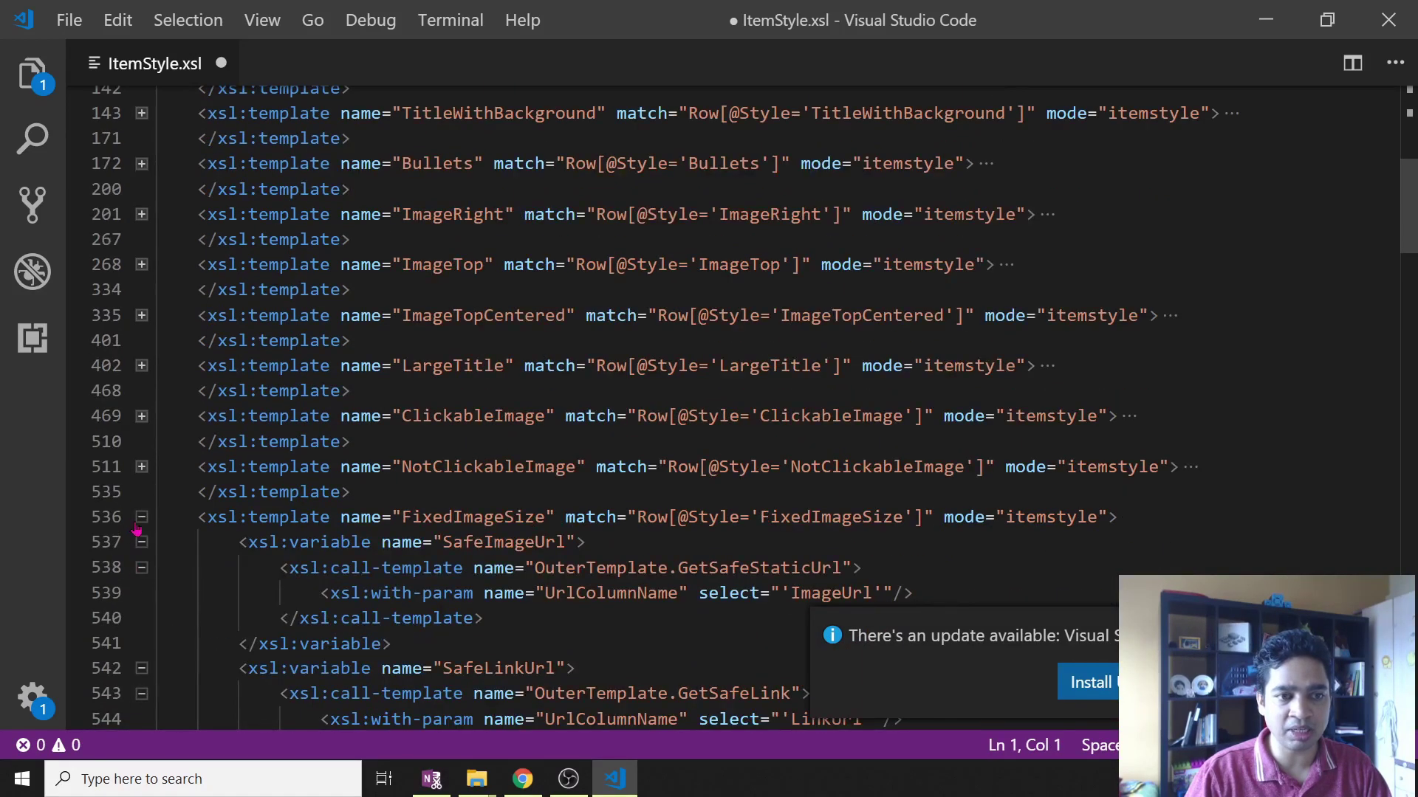
pyautogui.click(141, 520)
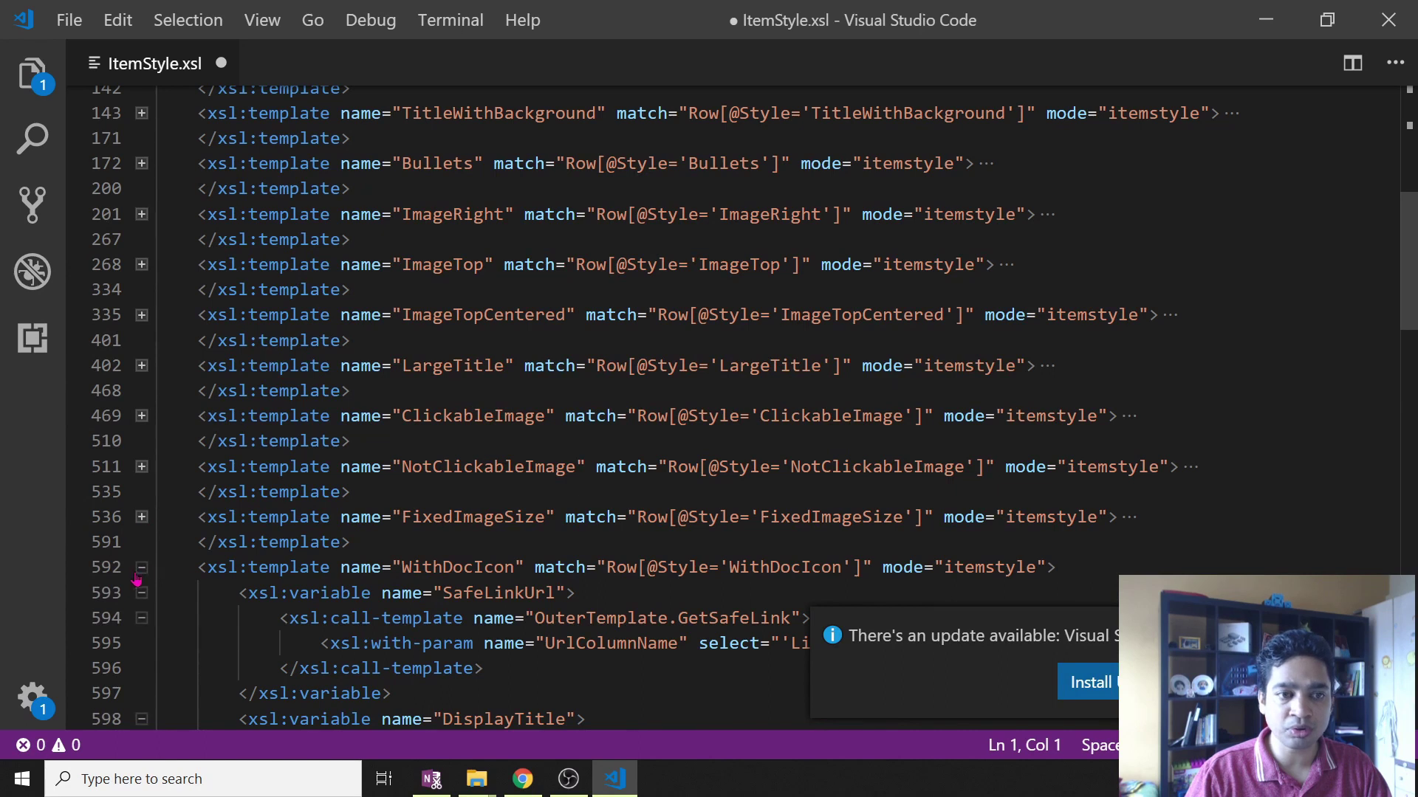
pyautogui.scroll(-1, 140, 502)
pyautogui.click(140, 484)
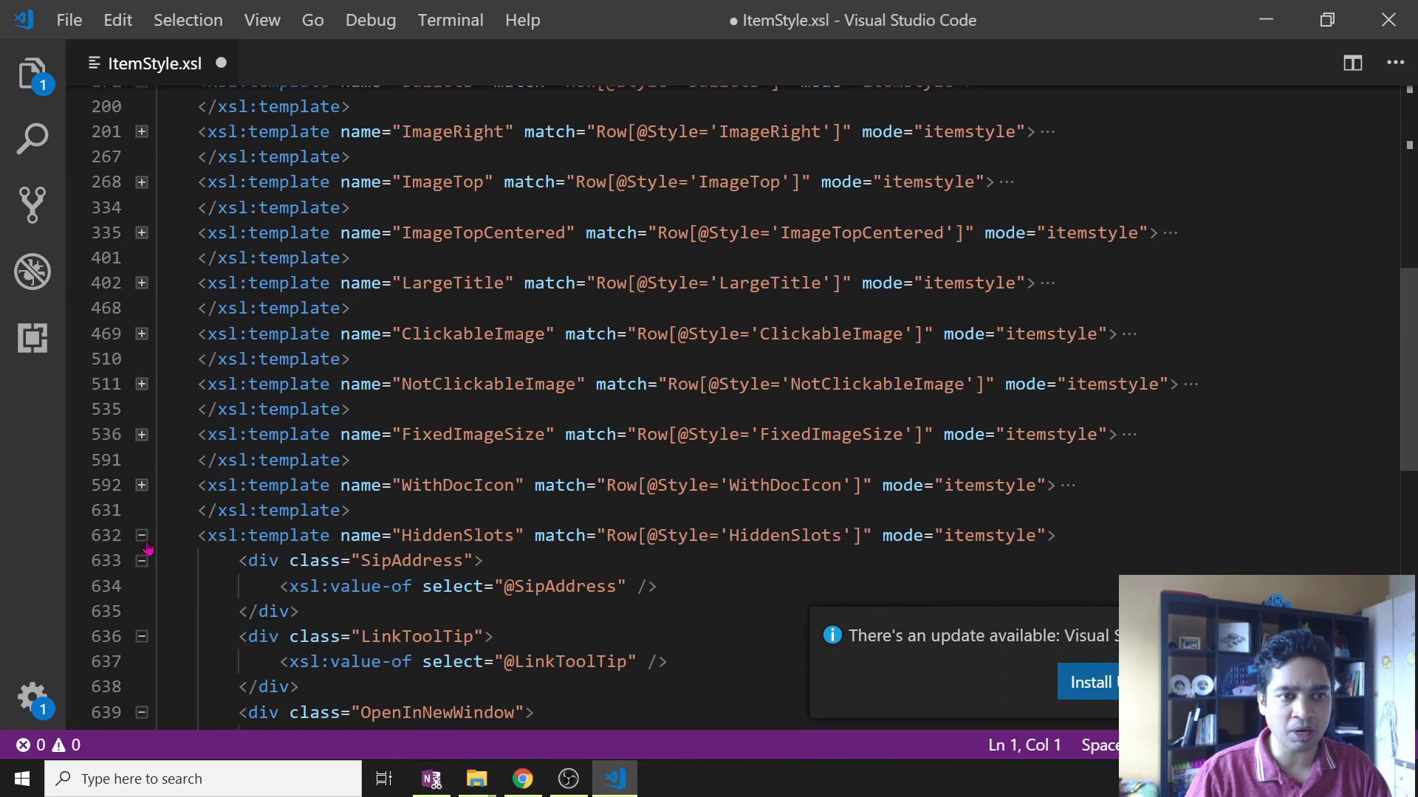
pyautogui.click(141, 537)
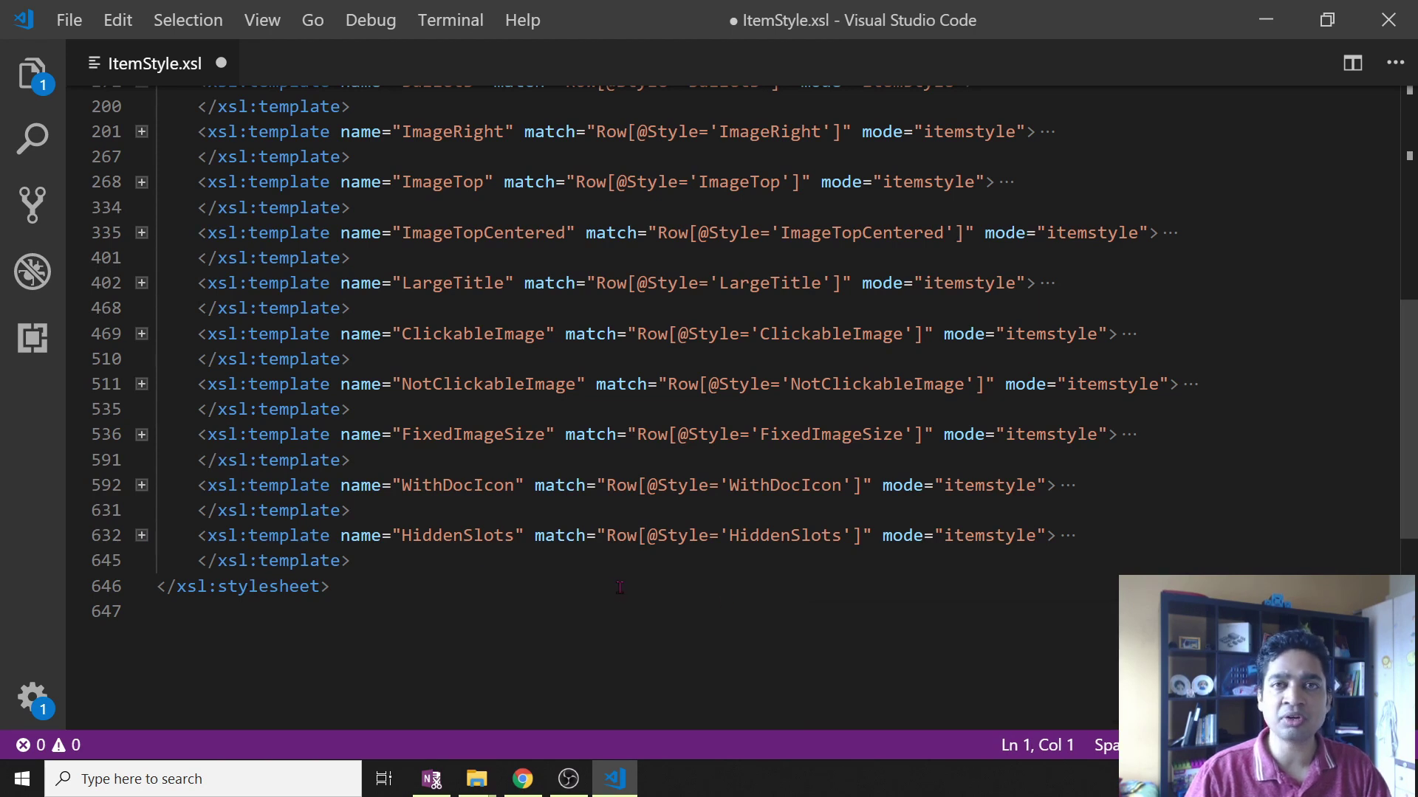
# Step: Switch to File Explorer and open Learnig.xsl from the VLOG IDEAS folder
pyautogui.click(476, 779)
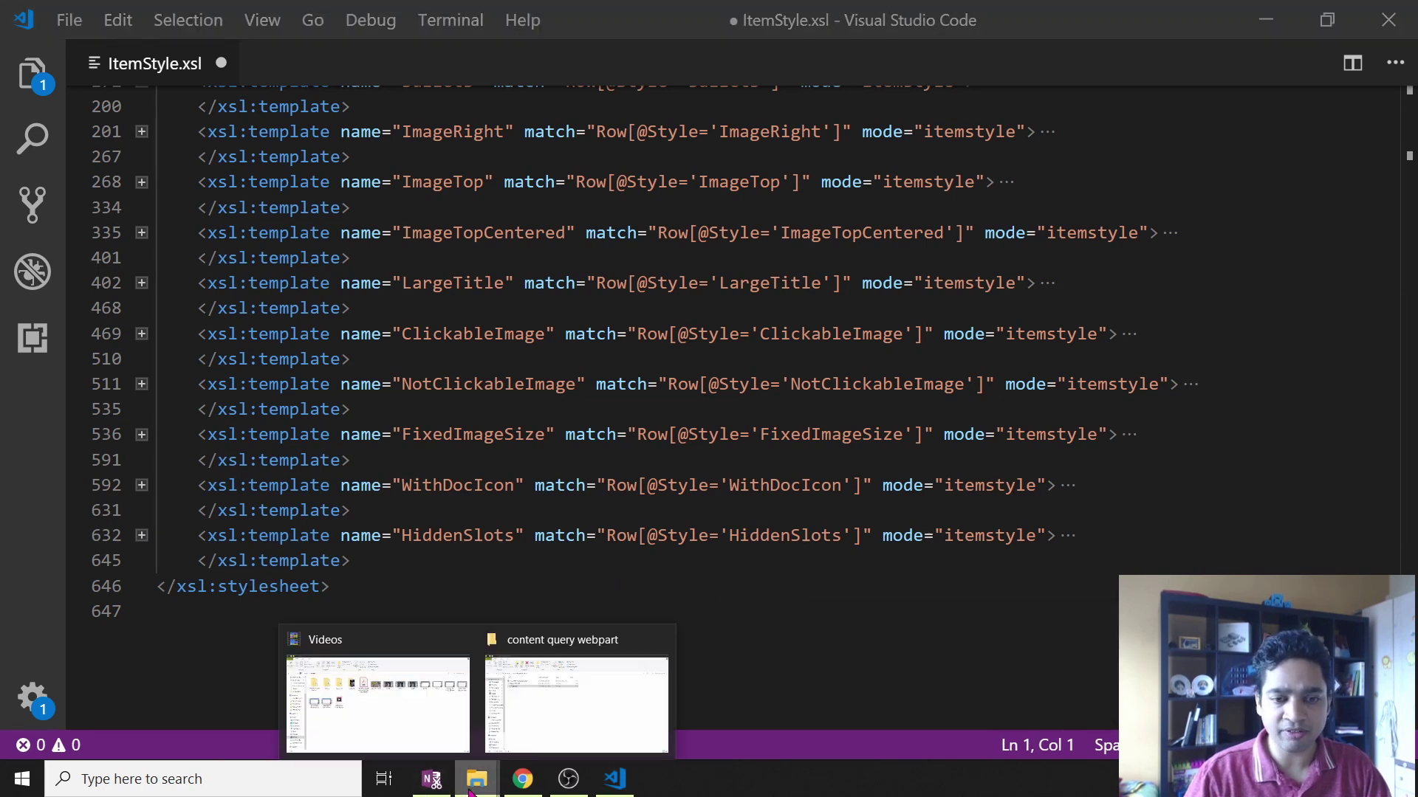
pyautogui.click(517, 746)
pyautogui.click(185, 144)
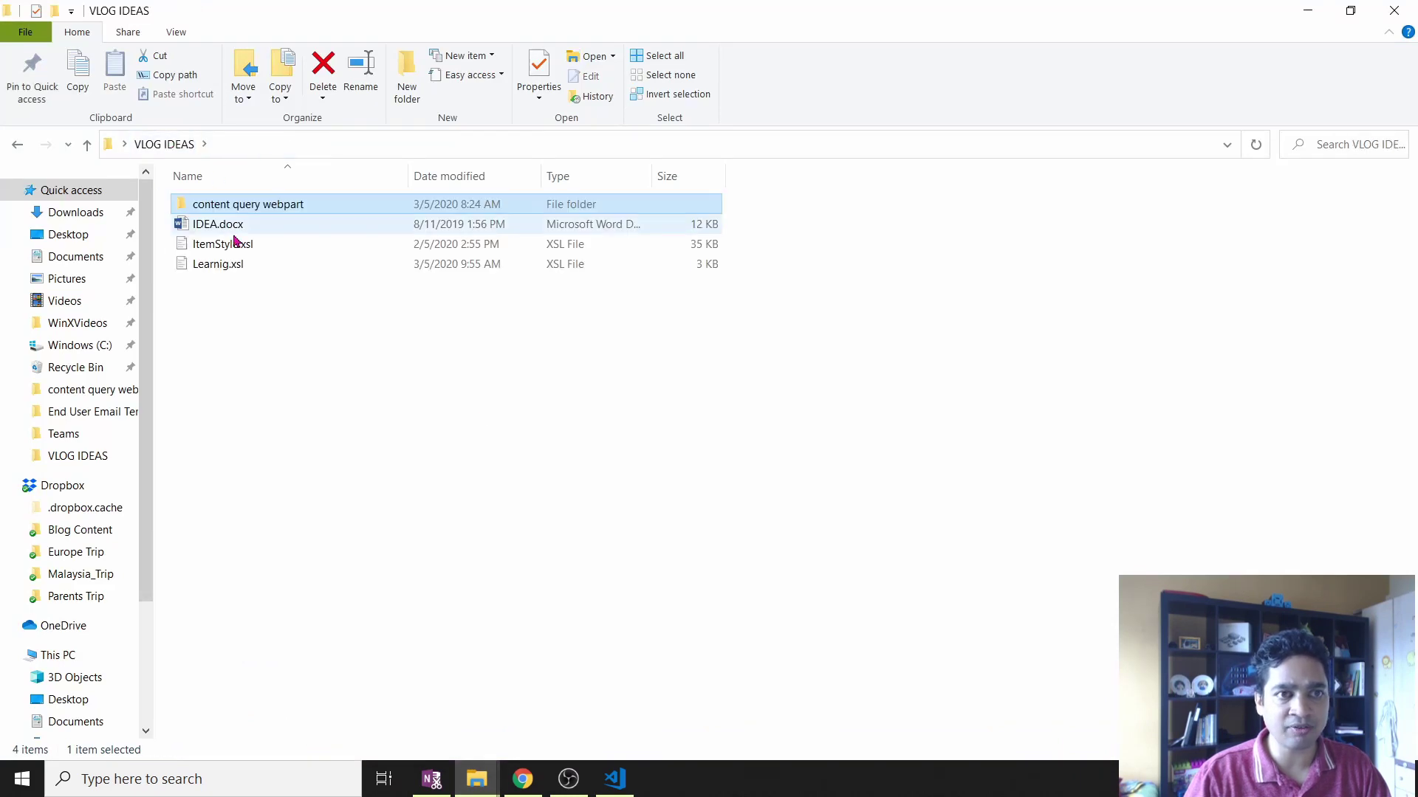
pyautogui.doubleClick(228, 266)
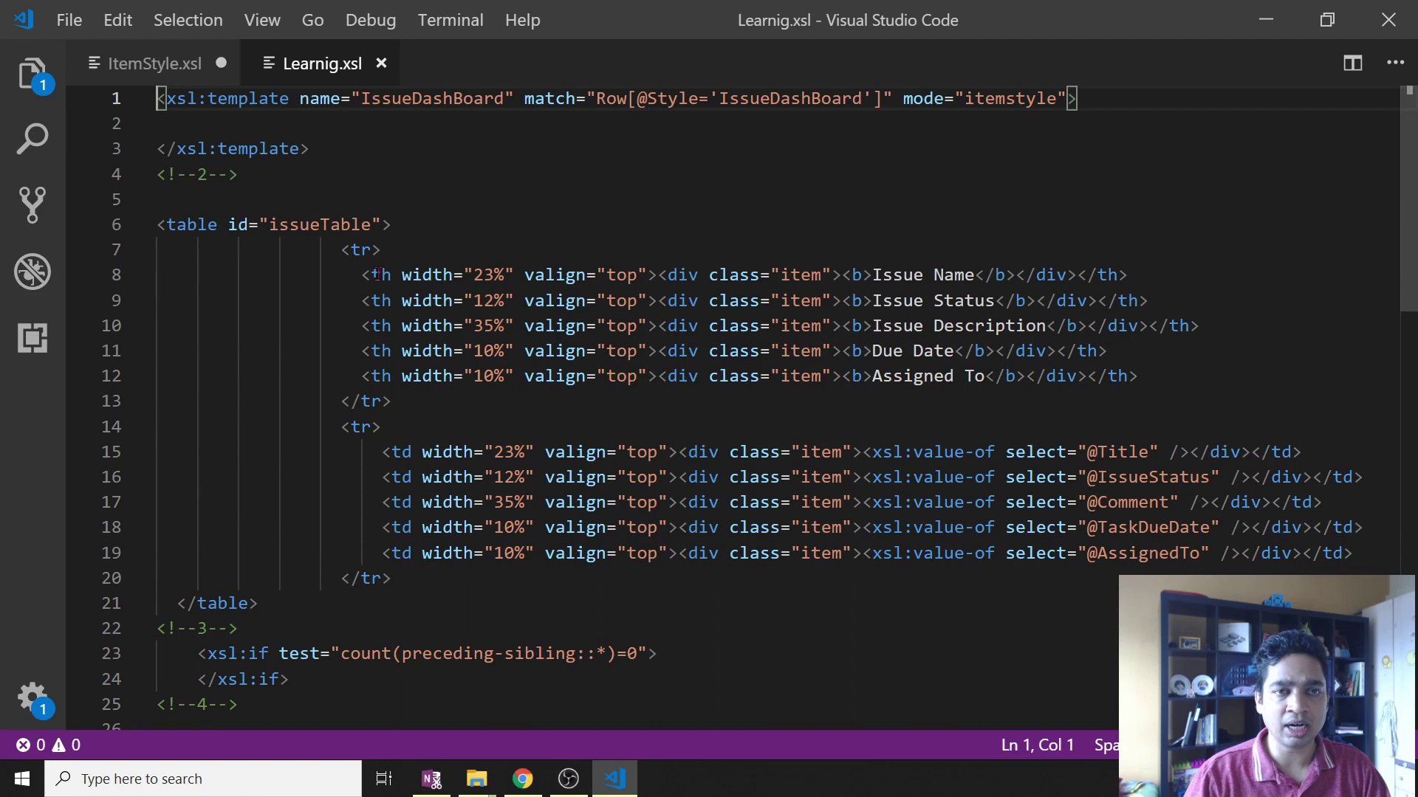
# Step: Copy the empty IssueDashBoard template from Learnig.xsl into ItemStyle.xsl after the HiddenSlots template, before the closing stylesheet tag
pyautogui.click(152, 68)
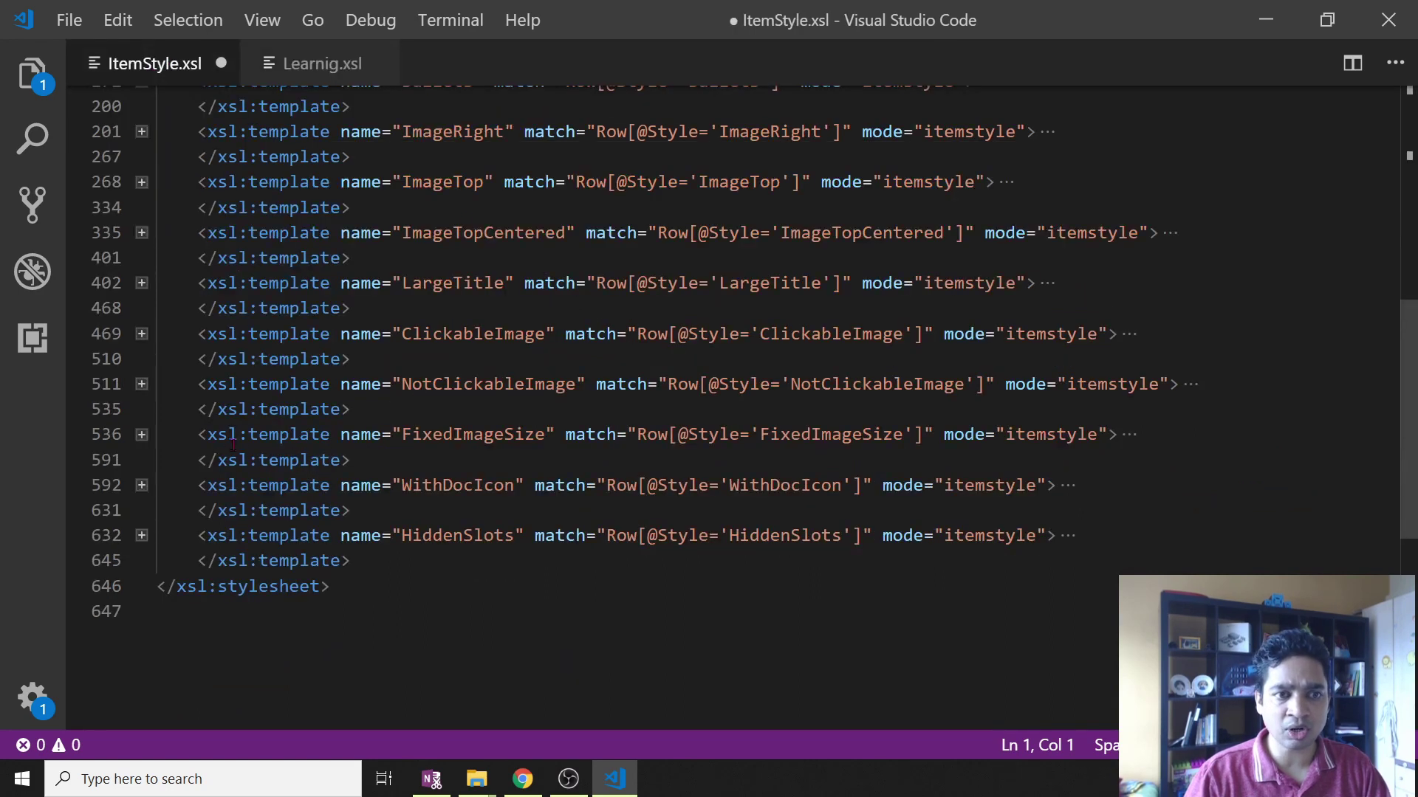
pyautogui.moveTo(197, 434); pyautogui.dragTo(1134, 441)
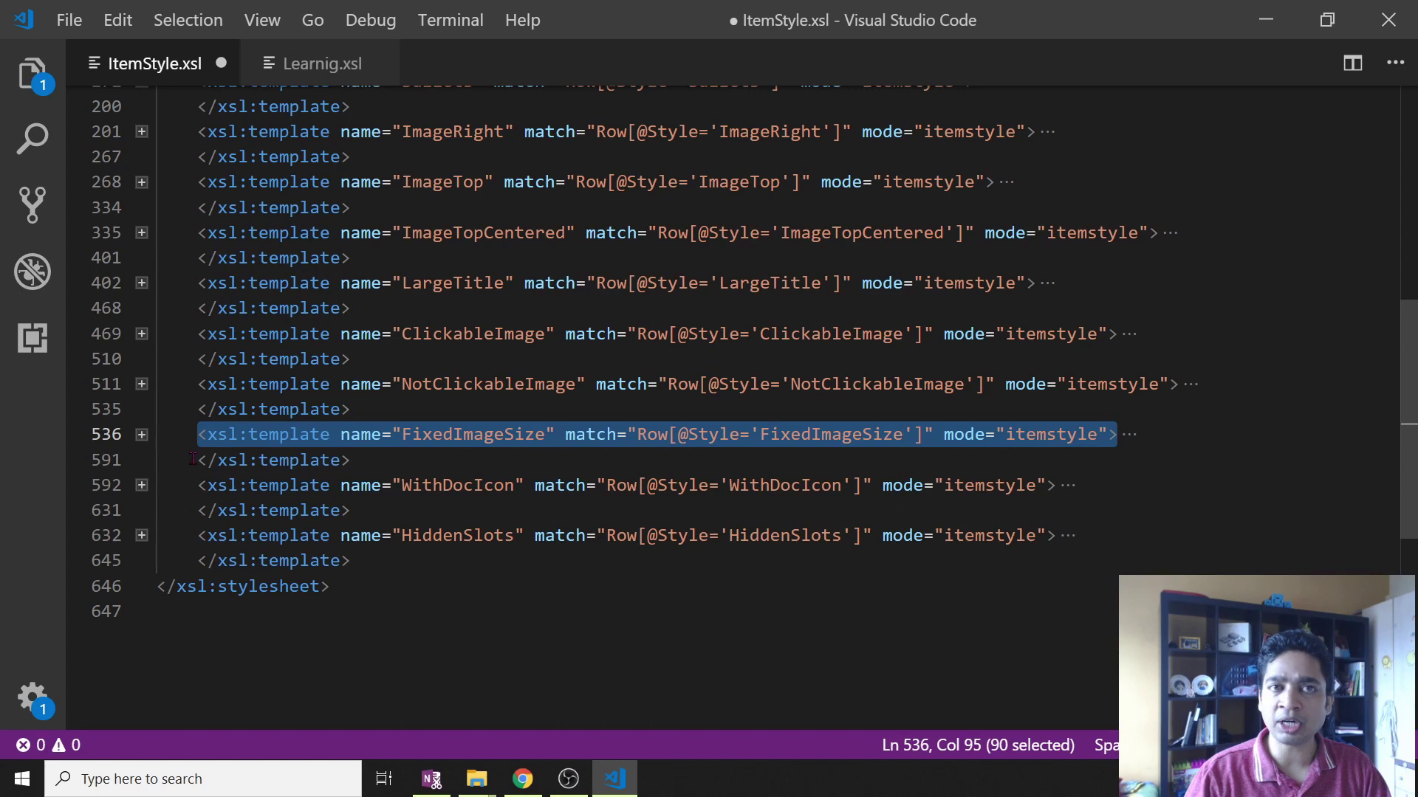
pyautogui.click(322, 64)
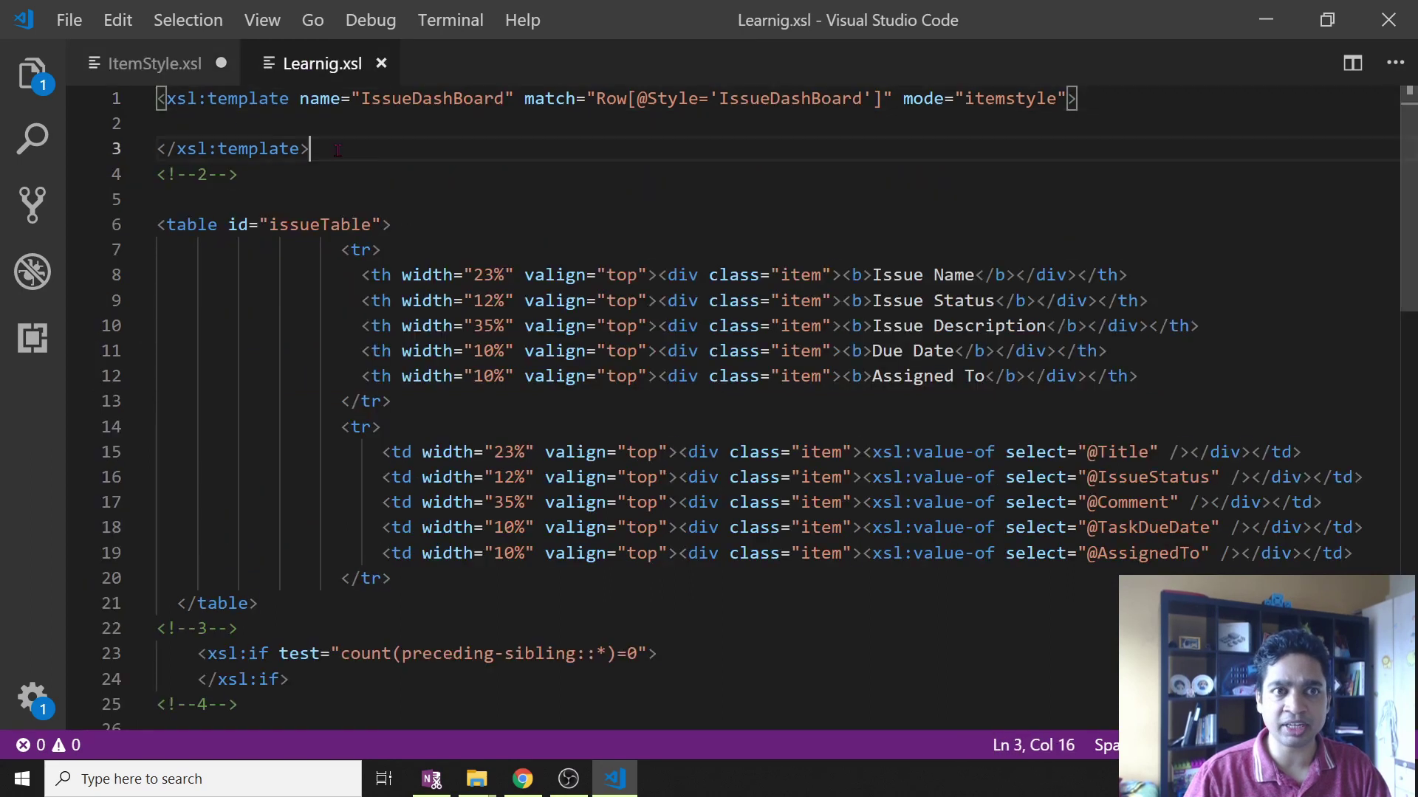
pyautogui.moveTo(309, 148); pyautogui.dragTo(155, 92)
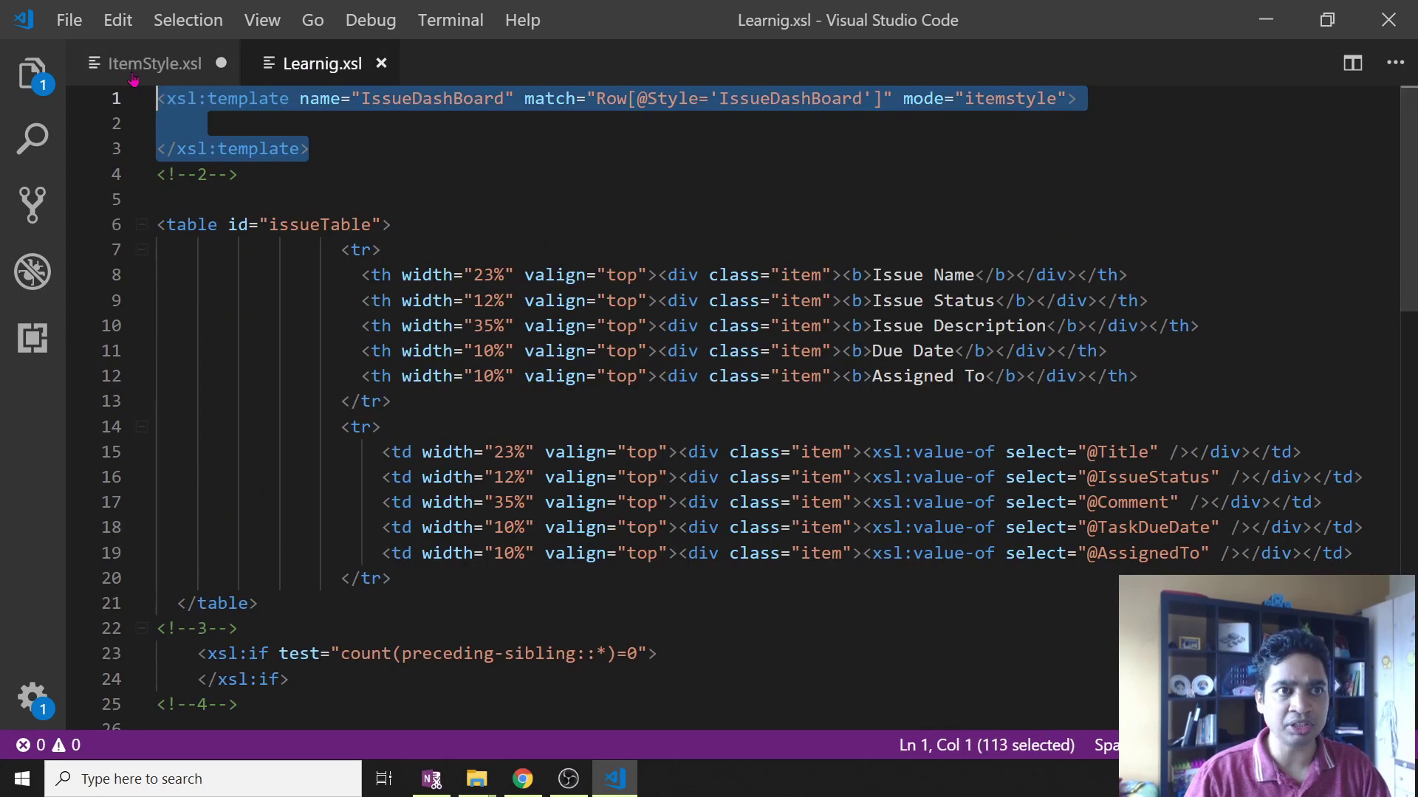
pyautogui.click(151, 63)
pyautogui.click(364, 537)
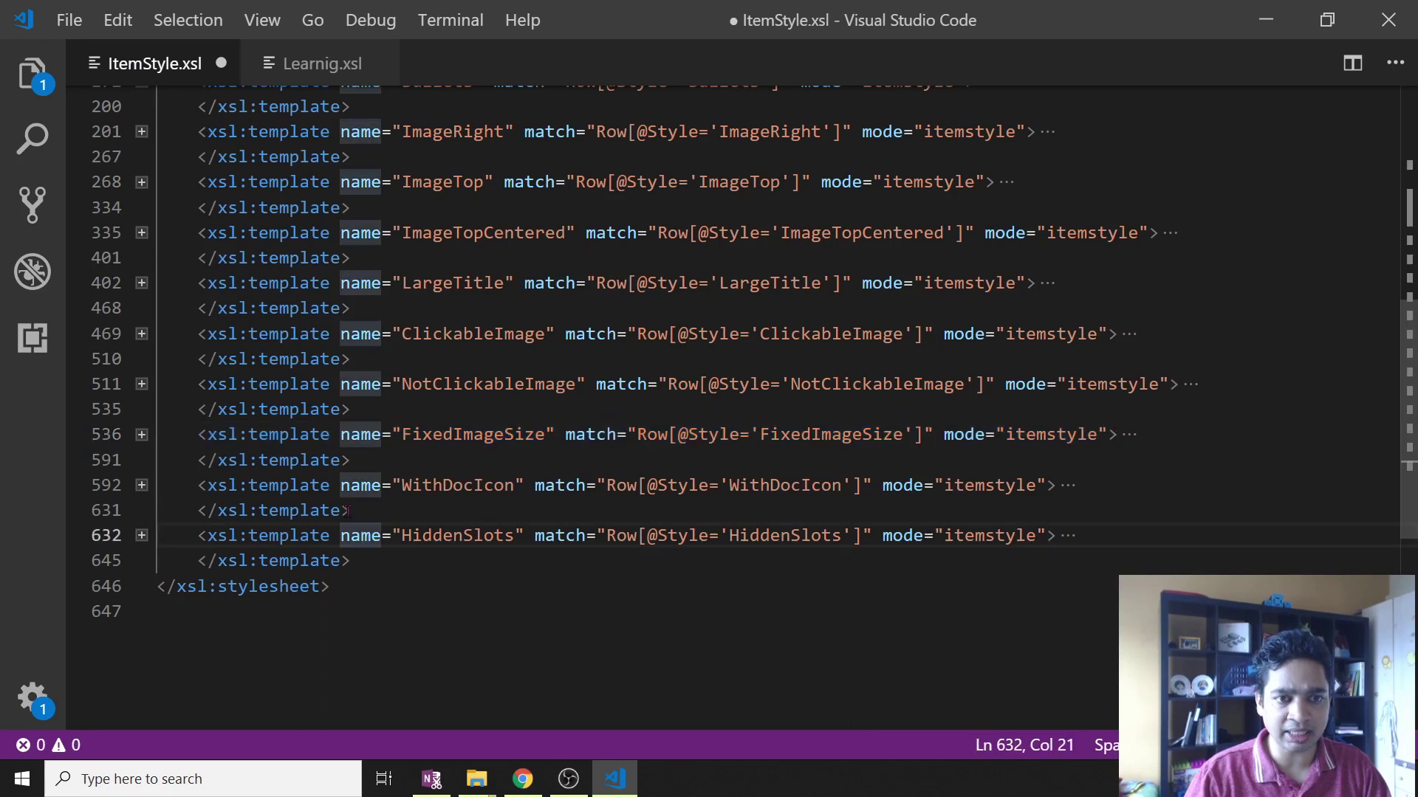
pyautogui.click(347, 511)
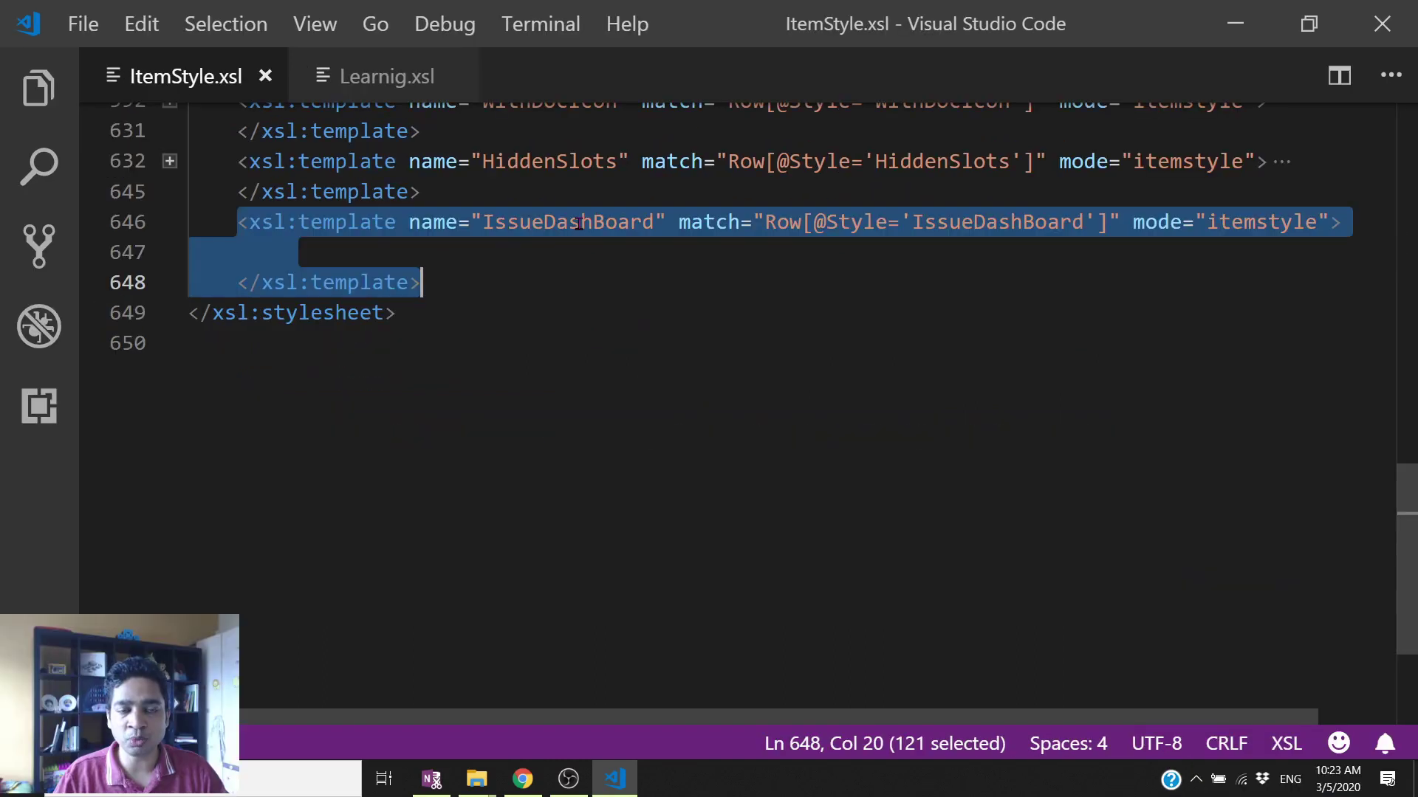
# Step: Review the IssueDashBoard template's name, Row style match and closing tag, ending with the cursor on its empty inner line
pyautogui.click(484, 185)
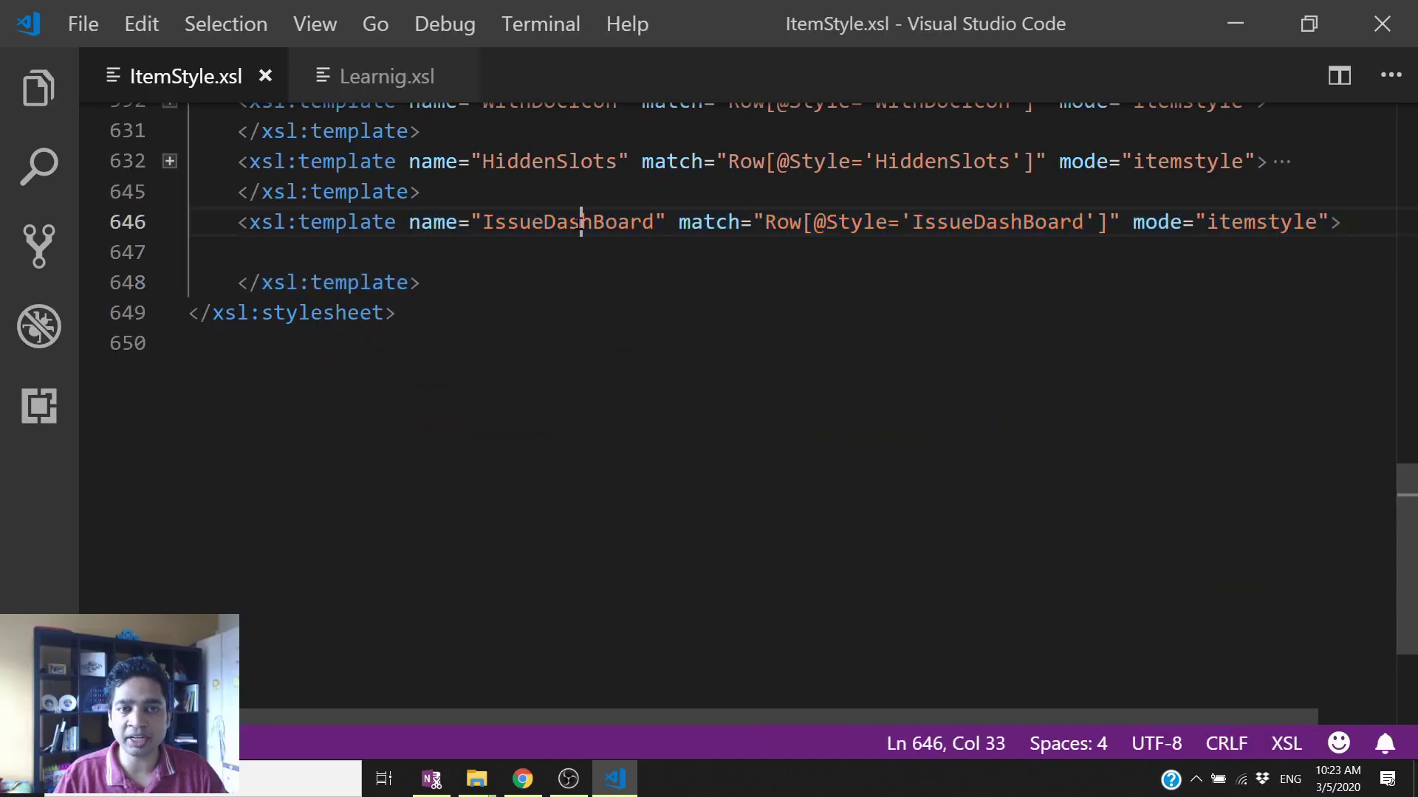
pyautogui.doubleClick(520, 226)
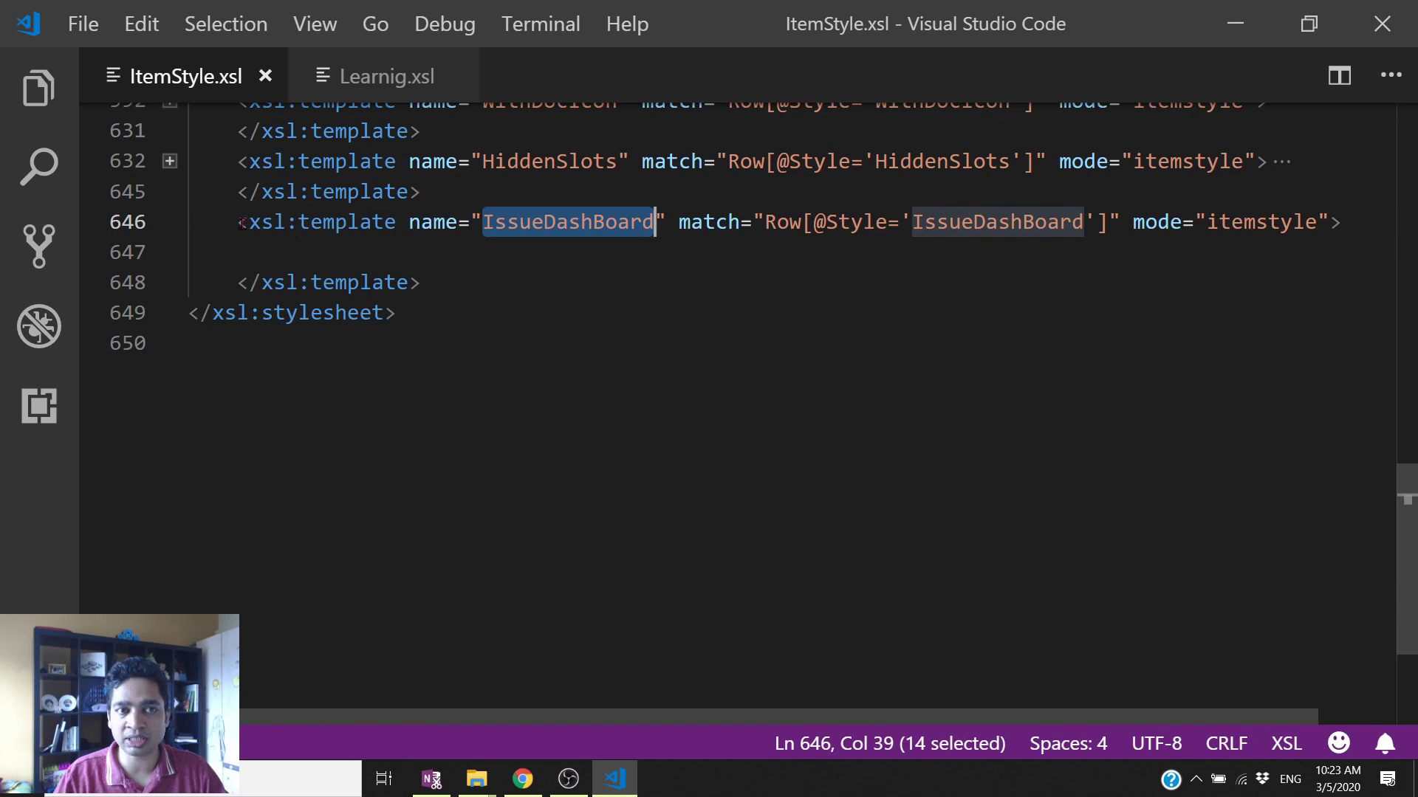
pyautogui.moveTo(238, 222); pyautogui.dragTo(313, 221)
pyautogui.doubleClick(613, 222)
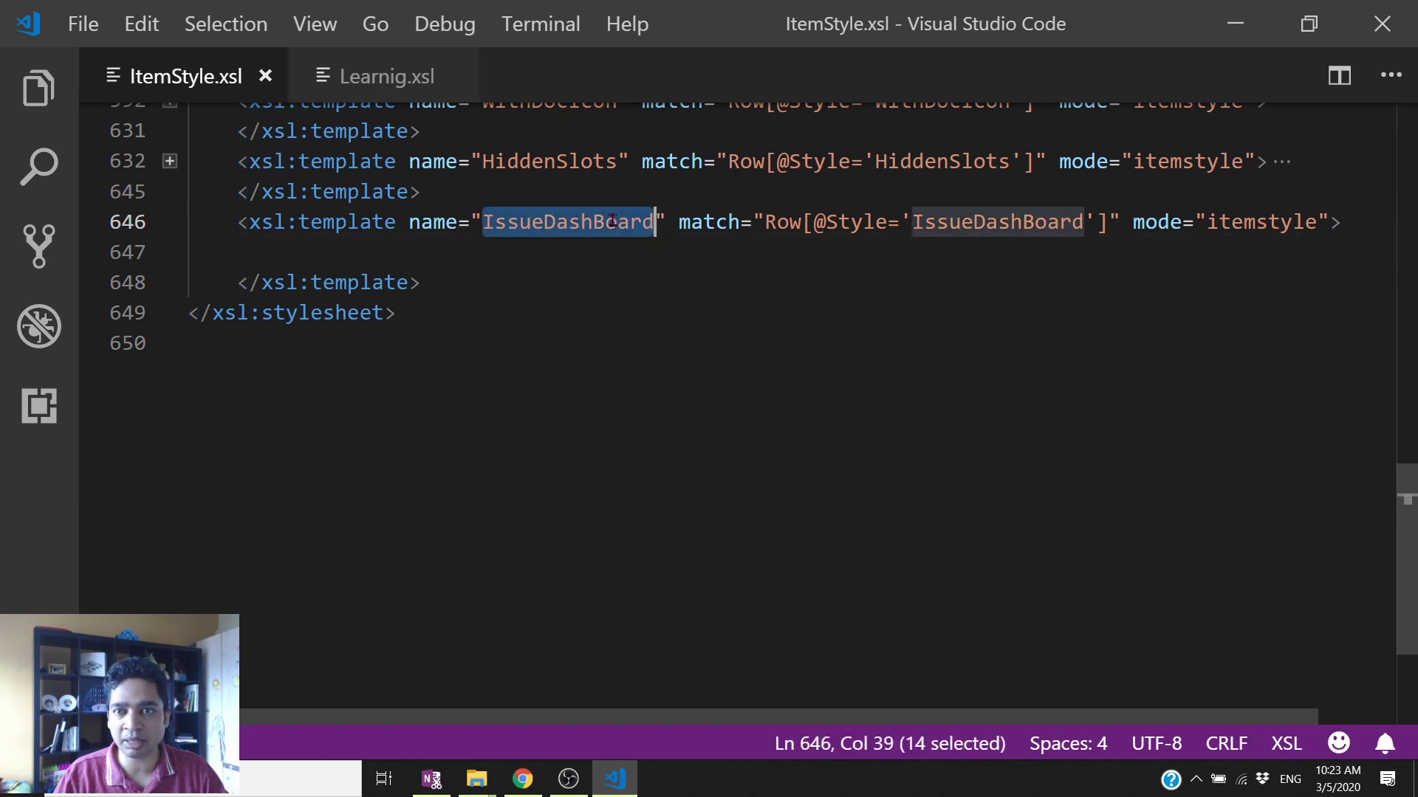
pyautogui.click(987, 226)
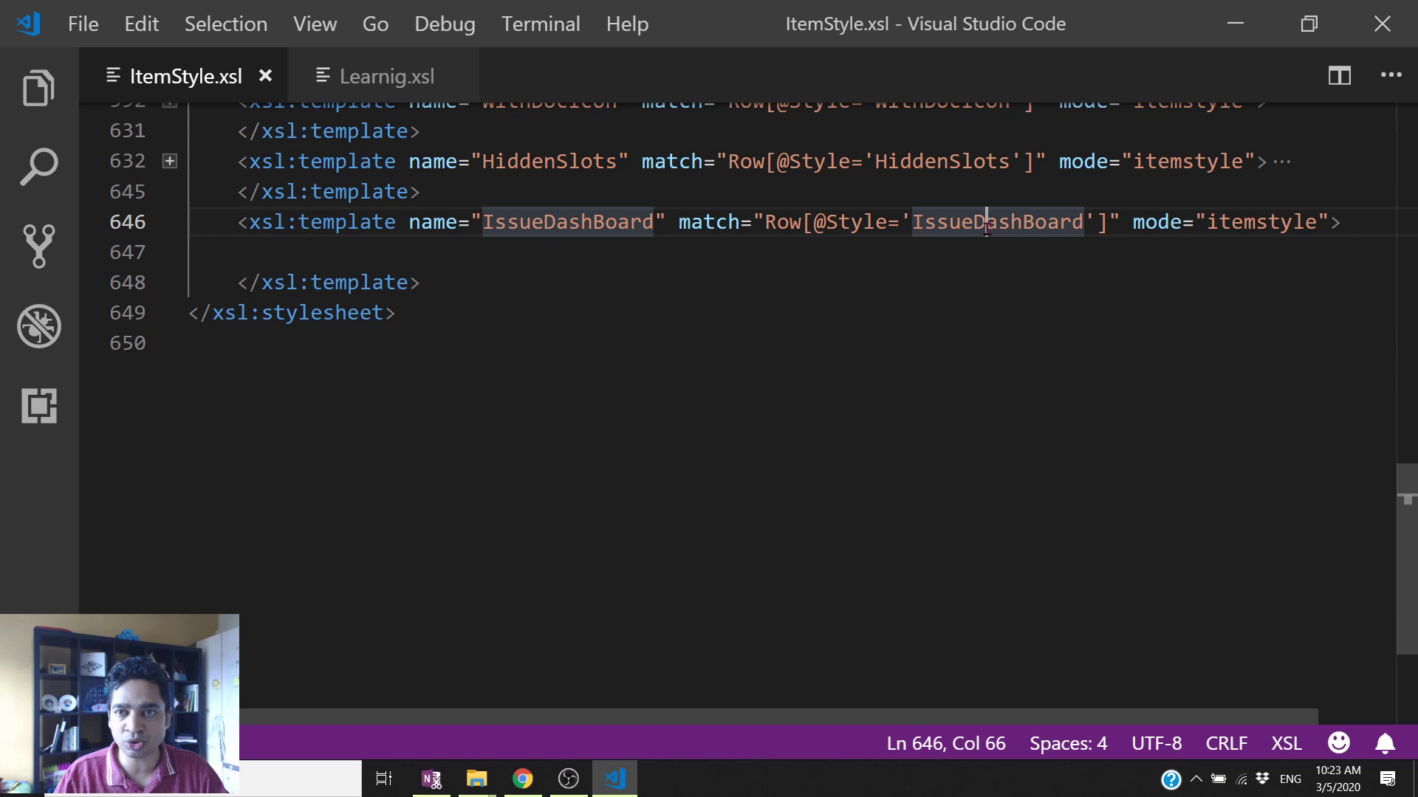
pyautogui.moveTo(421, 282); pyautogui.dragTo(250, 282)
pyautogui.click(397, 248)
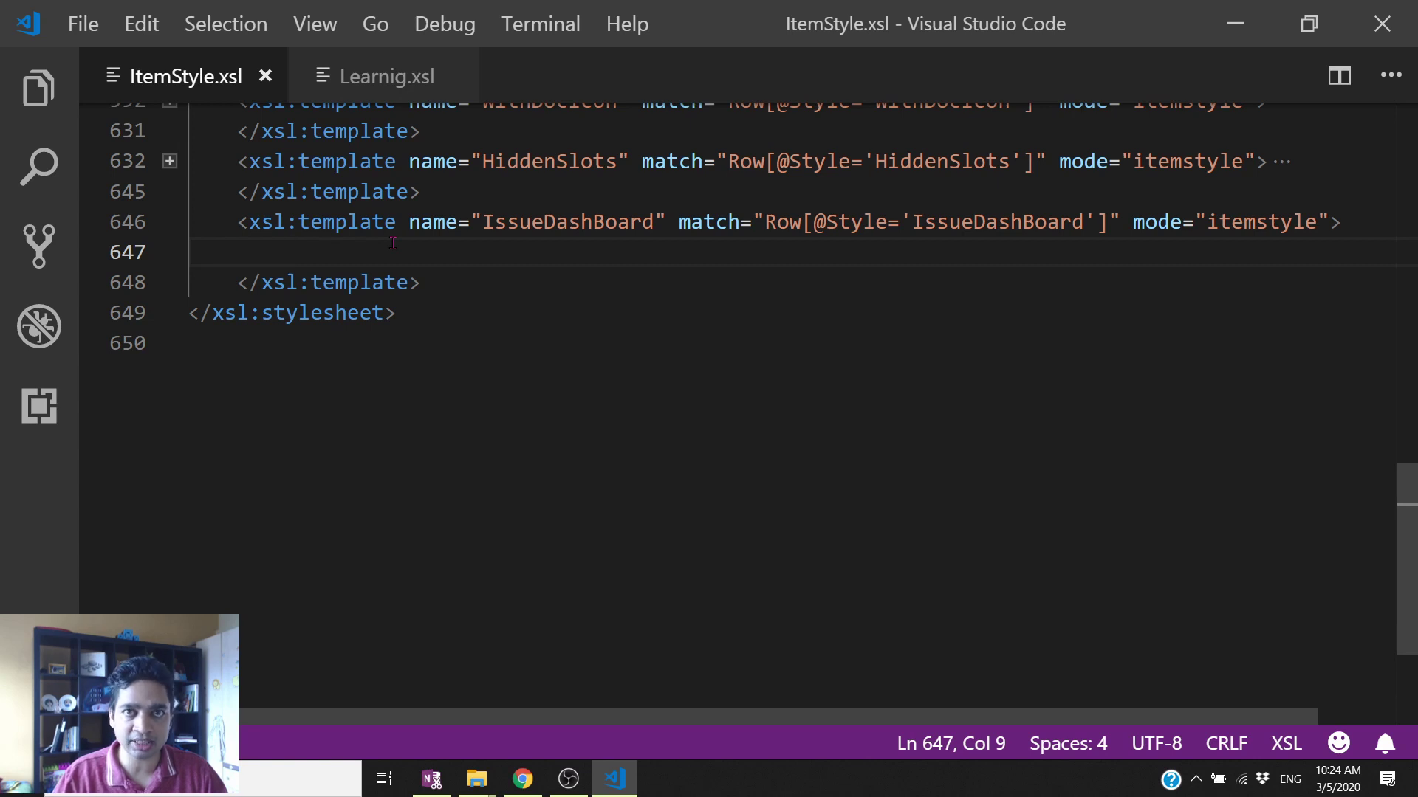
# Step: Copy the issueTable markup from Learnig.xsl into the empty body of the IssueDashBoard template in ItemStyle.xsl
pyautogui.click(372, 84)
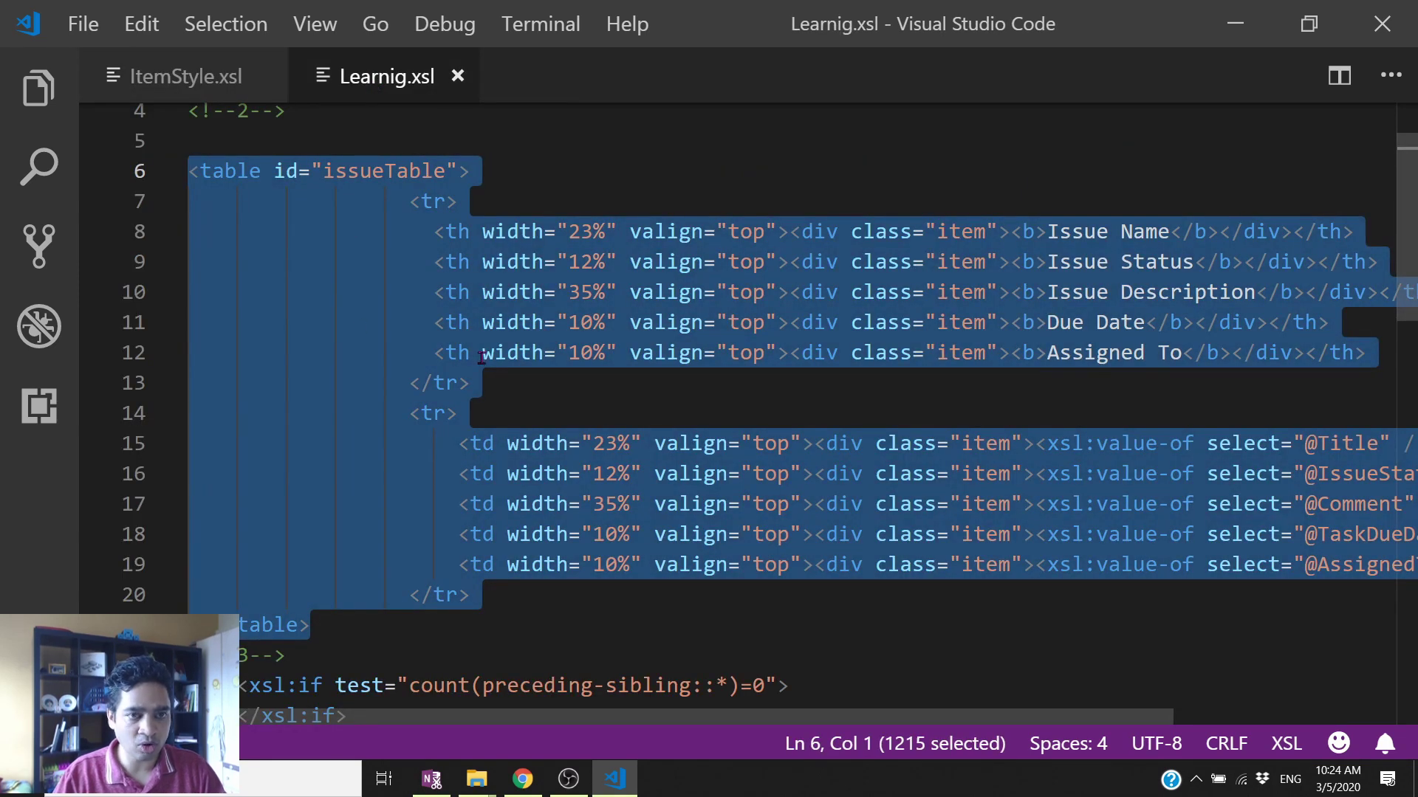
pyautogui.hotkey('ctrl', 'c')
pyautogui.click(186, 76)
pyautogui.hotkey('ctrl', 'v')
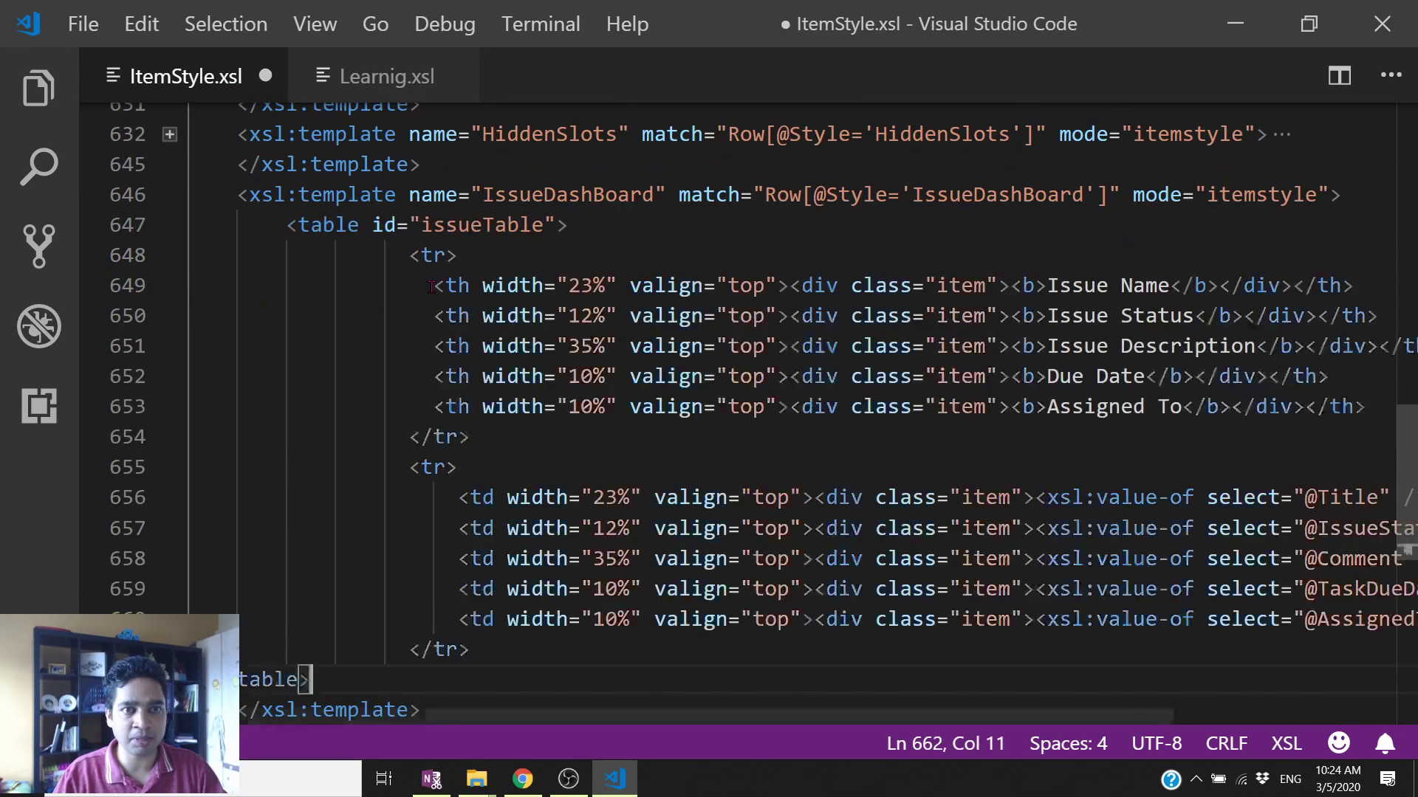
pyautogui.scroll(-1, 687, 694)
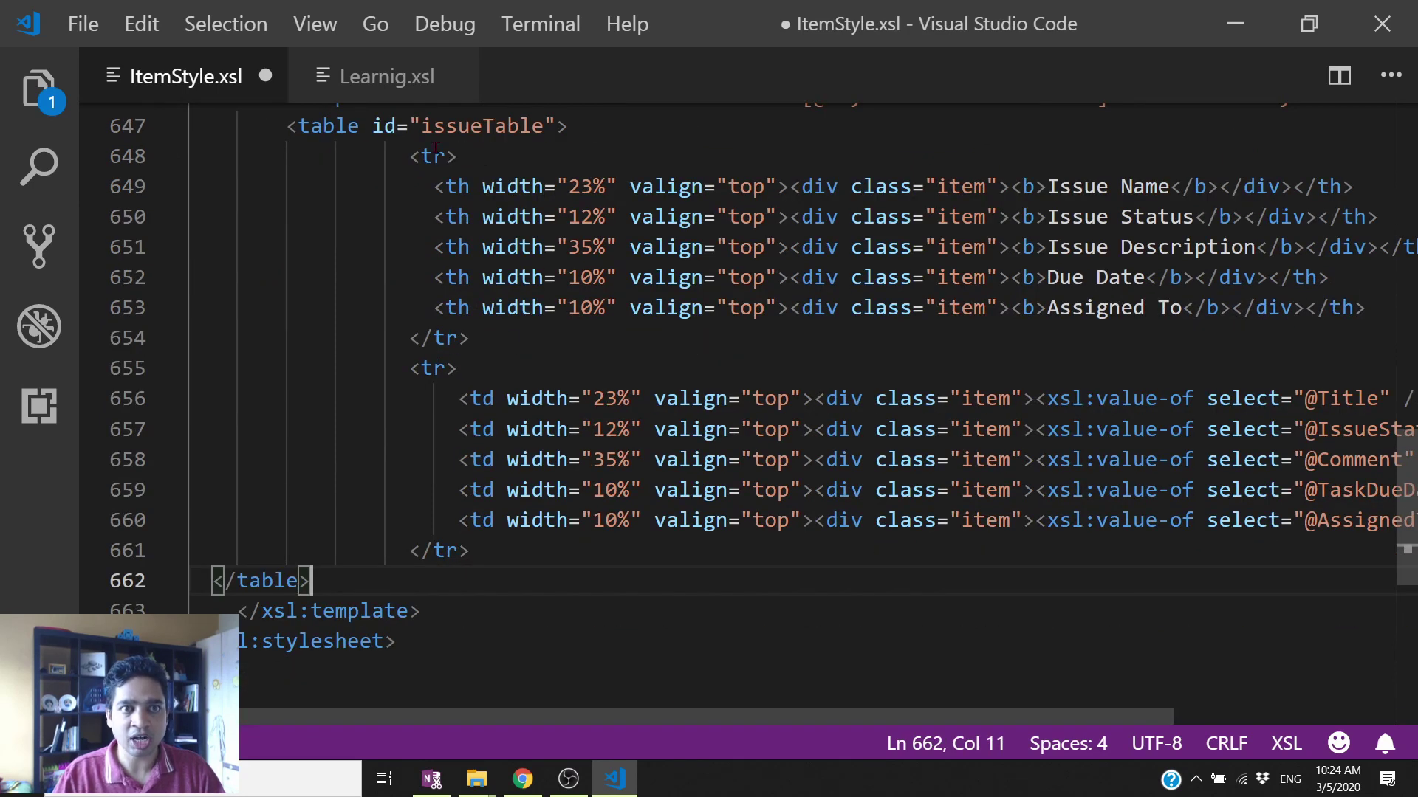
# Step: Examine the issueTable header row's cells: Issue Name, Issue Status, Issue Description, Due Date and Assigned To
pyautogui.moveTo(448, 186); pyautogui.dragTo(581, 307)
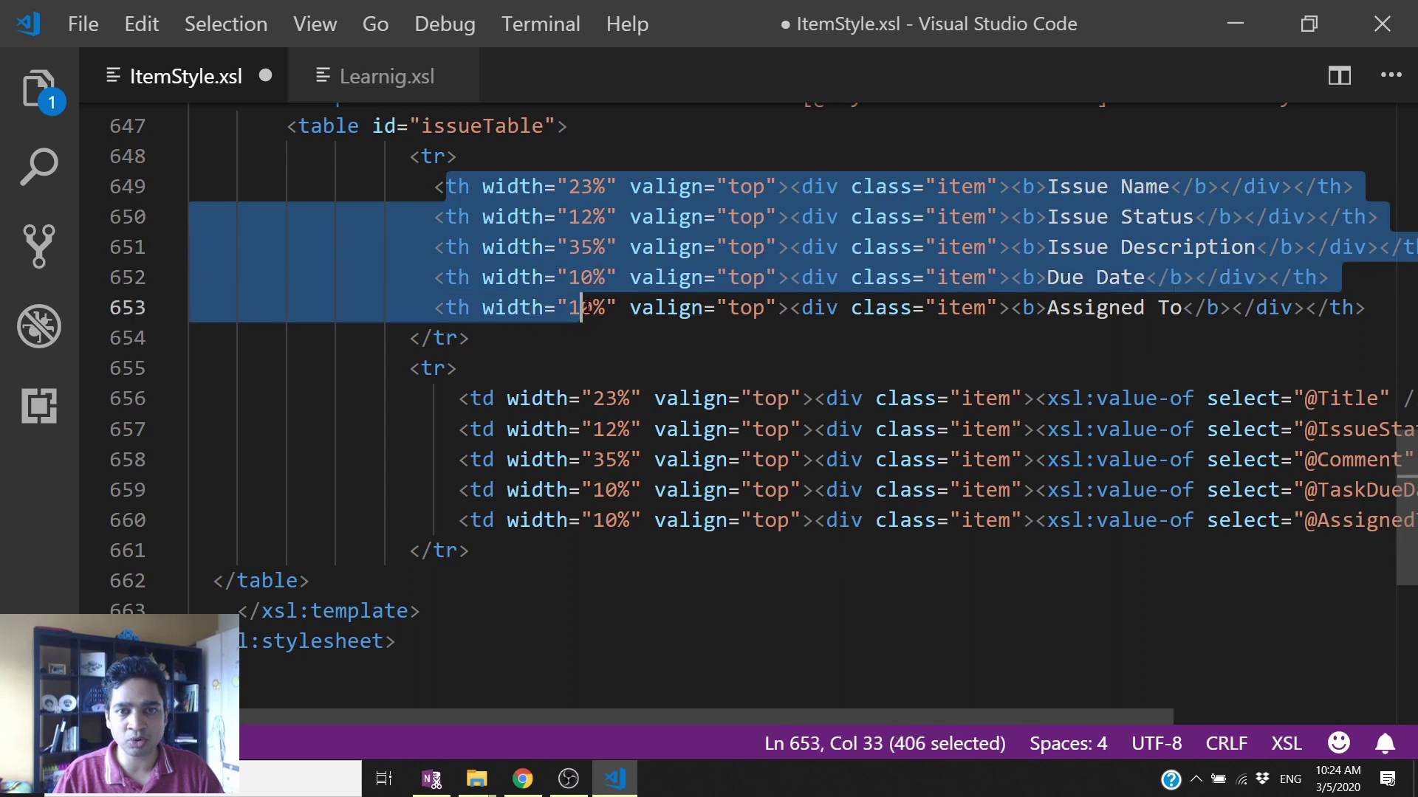
pyautogui.hscroll(3, 1001, 303)
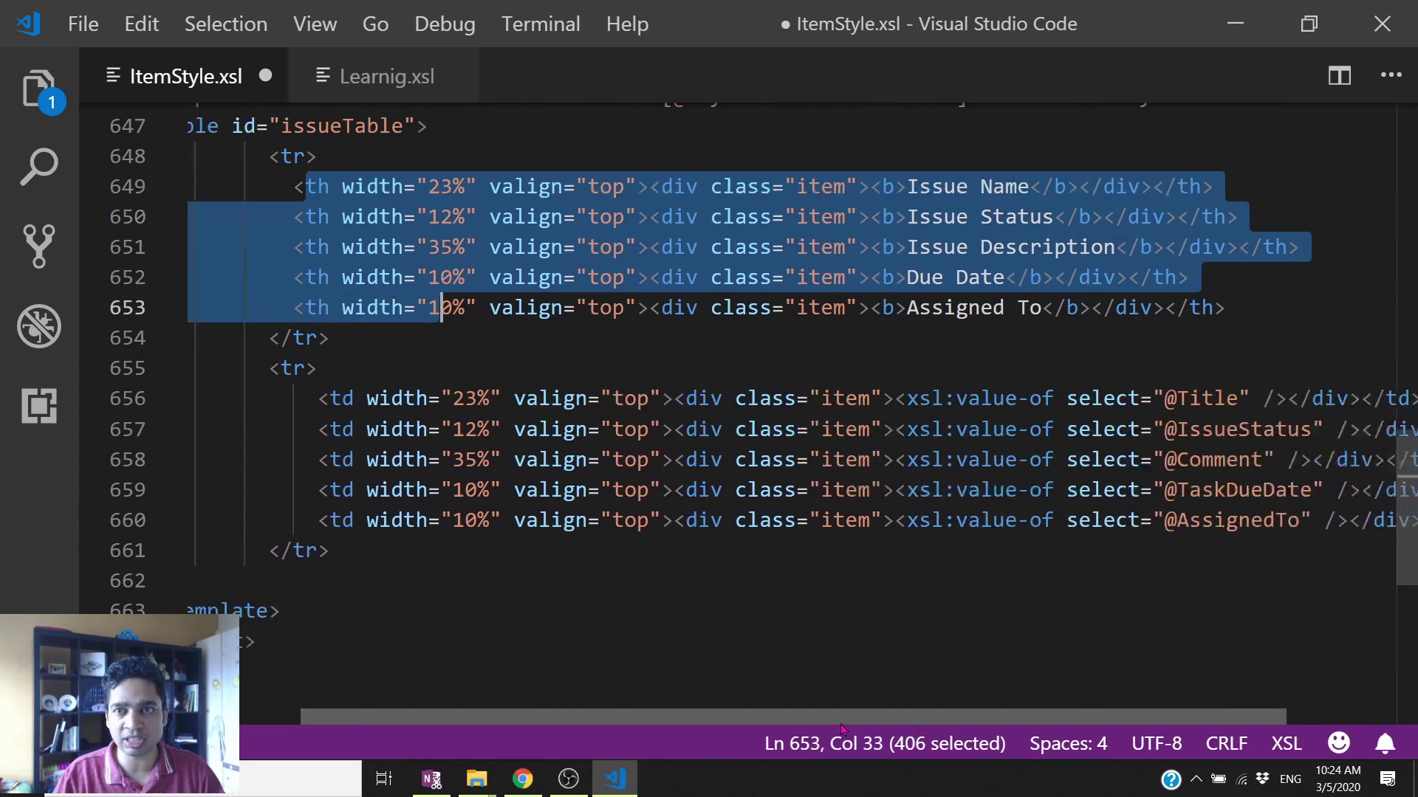
pyautogui.moveTo(929, 186); pyautogui.dragTo(1061, 186)
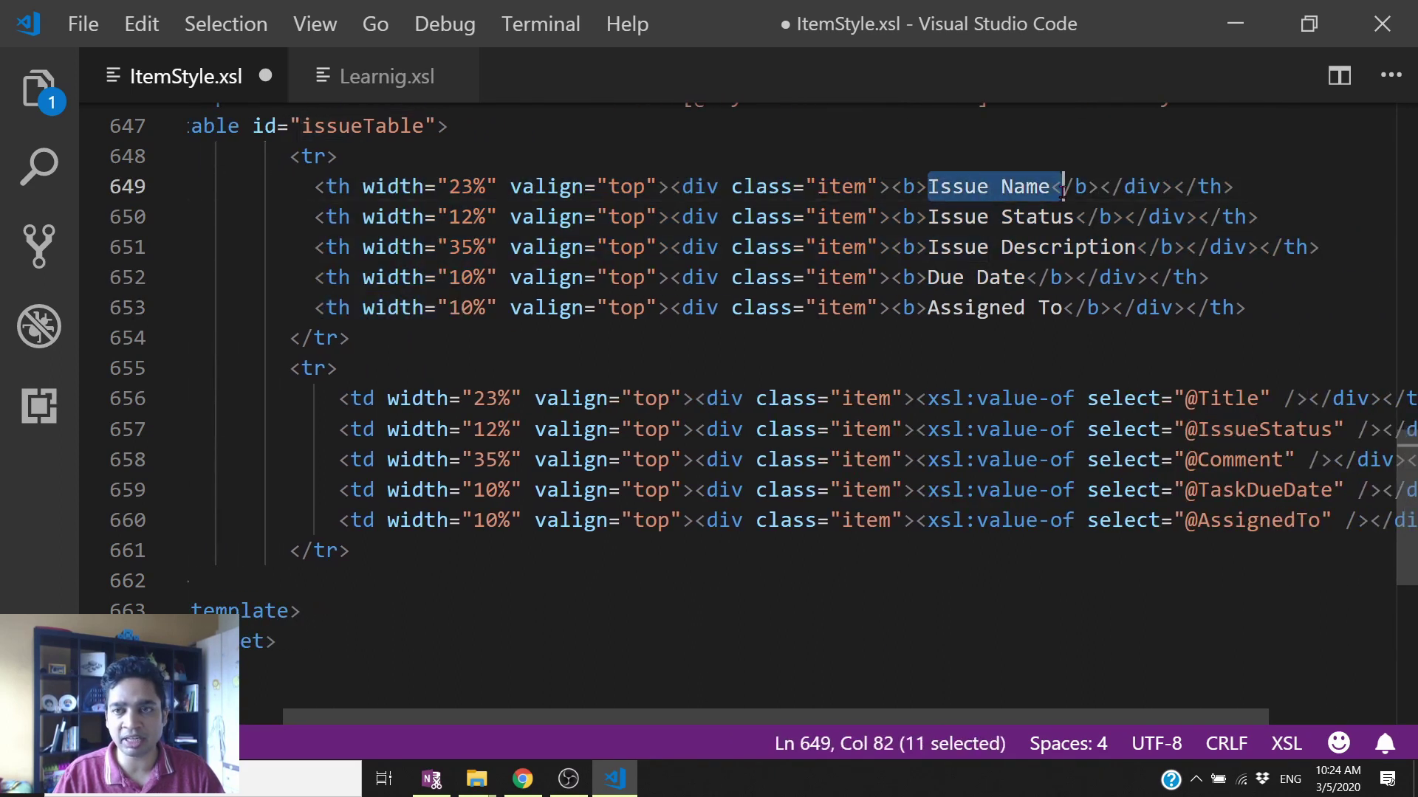
pyautogui.moveTo(977, 210); pyautogui.dragTo(1075, 217)
pyautogui.moveTo(939, 247); pyautogui.dragTo(1151, 248)
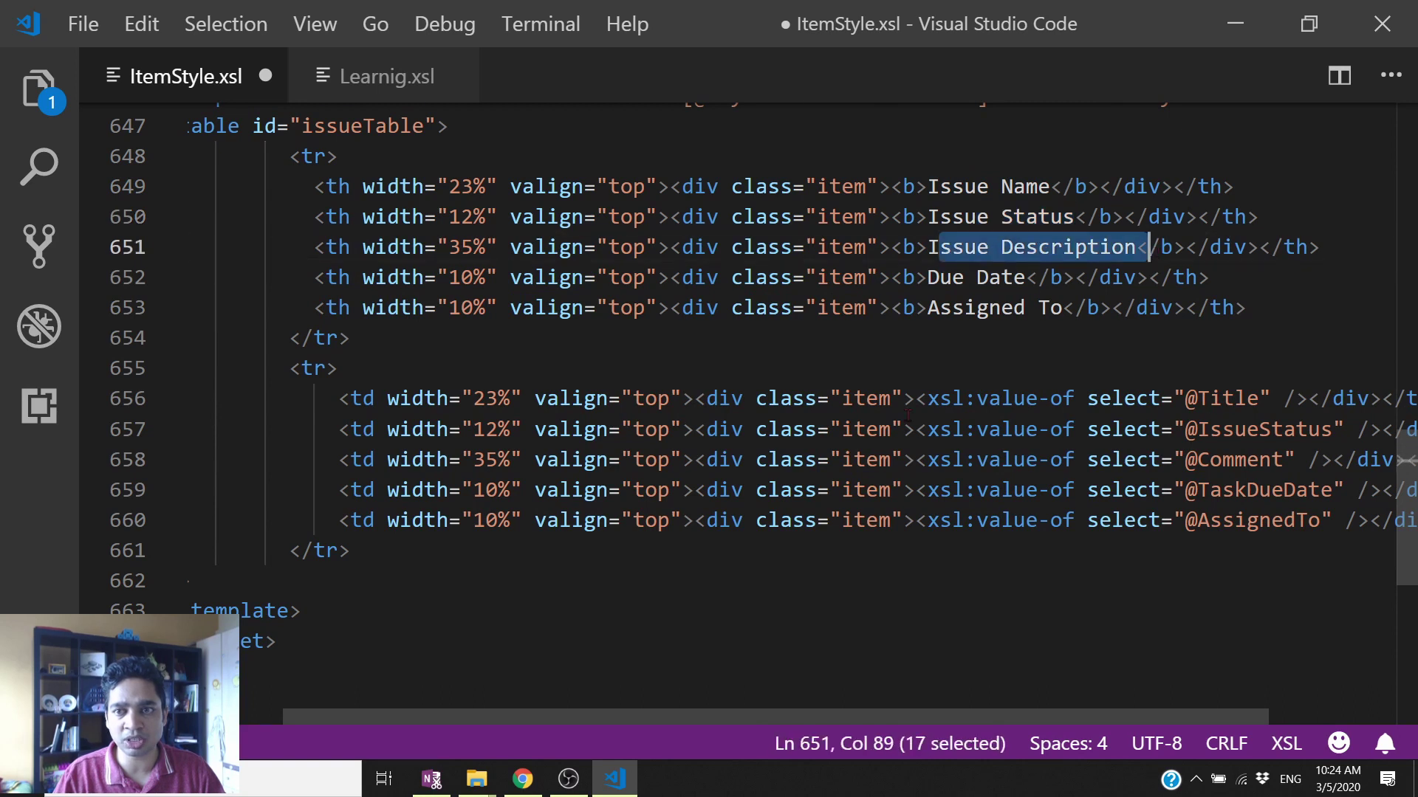
pyautogui.hscroll(4, 822, 691)
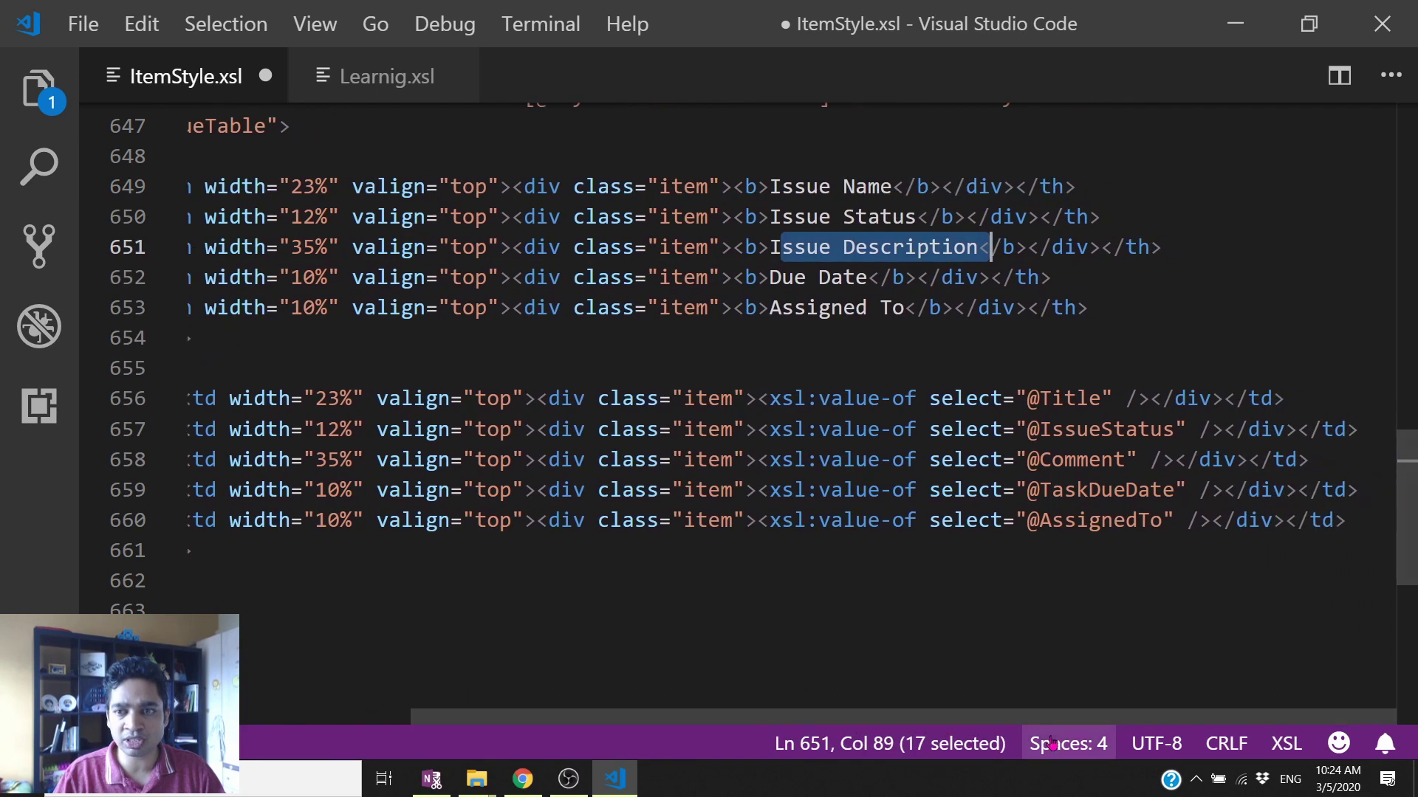
pyautogui.moveTo(759, 398); pyautogui.dragTo(1003, 399)
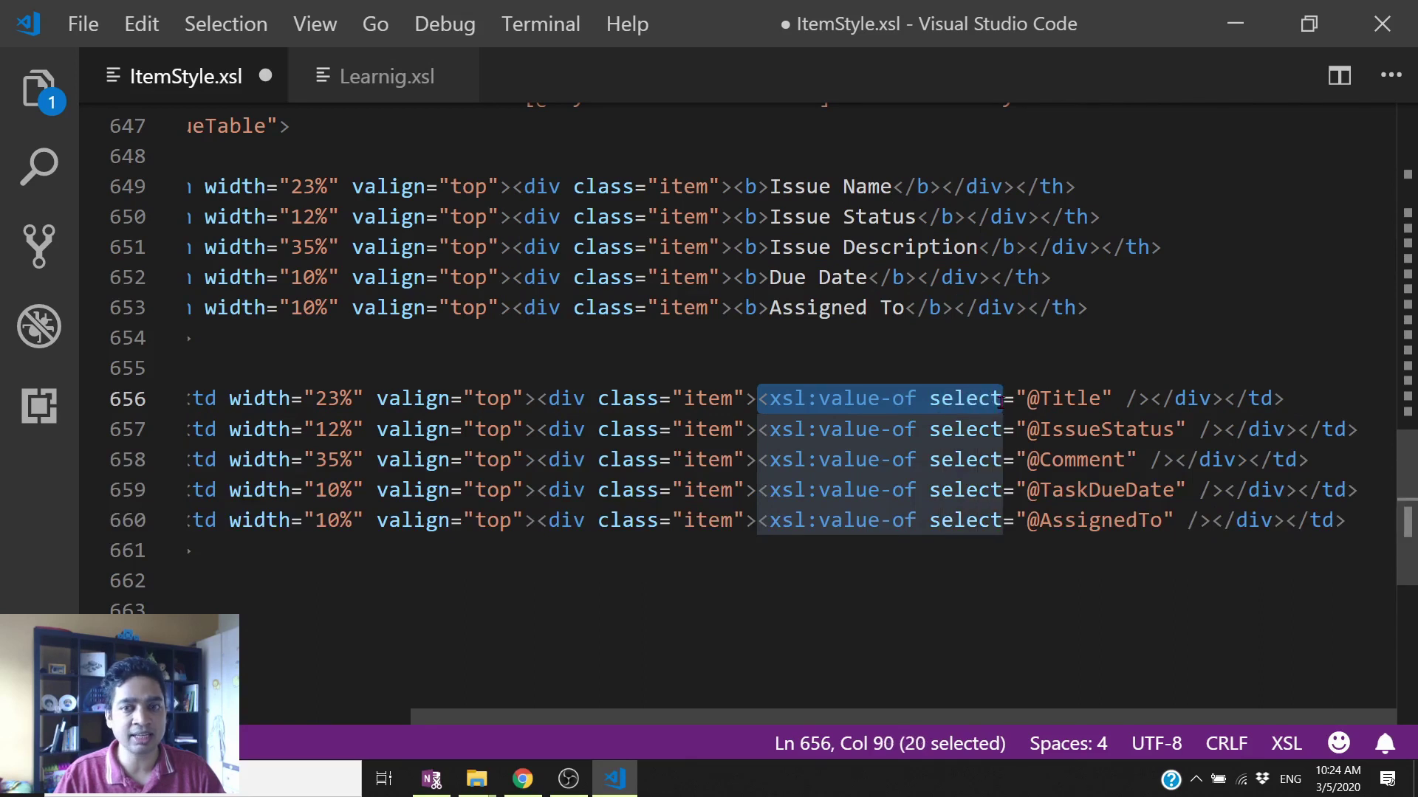
pyautogui.hotkey('shift', 'Right')
pyautogui.hotkey('shift', 'Right')
pyautogui.hotkey('shift', 'Right')
pyautogui.hotkey('shift', 'Right')
pyautogui.hotkey('shift', 'Right')
pyautogui.hotkey('shift', 'Right')
pyautogui.hotkey('shift', 'Right')
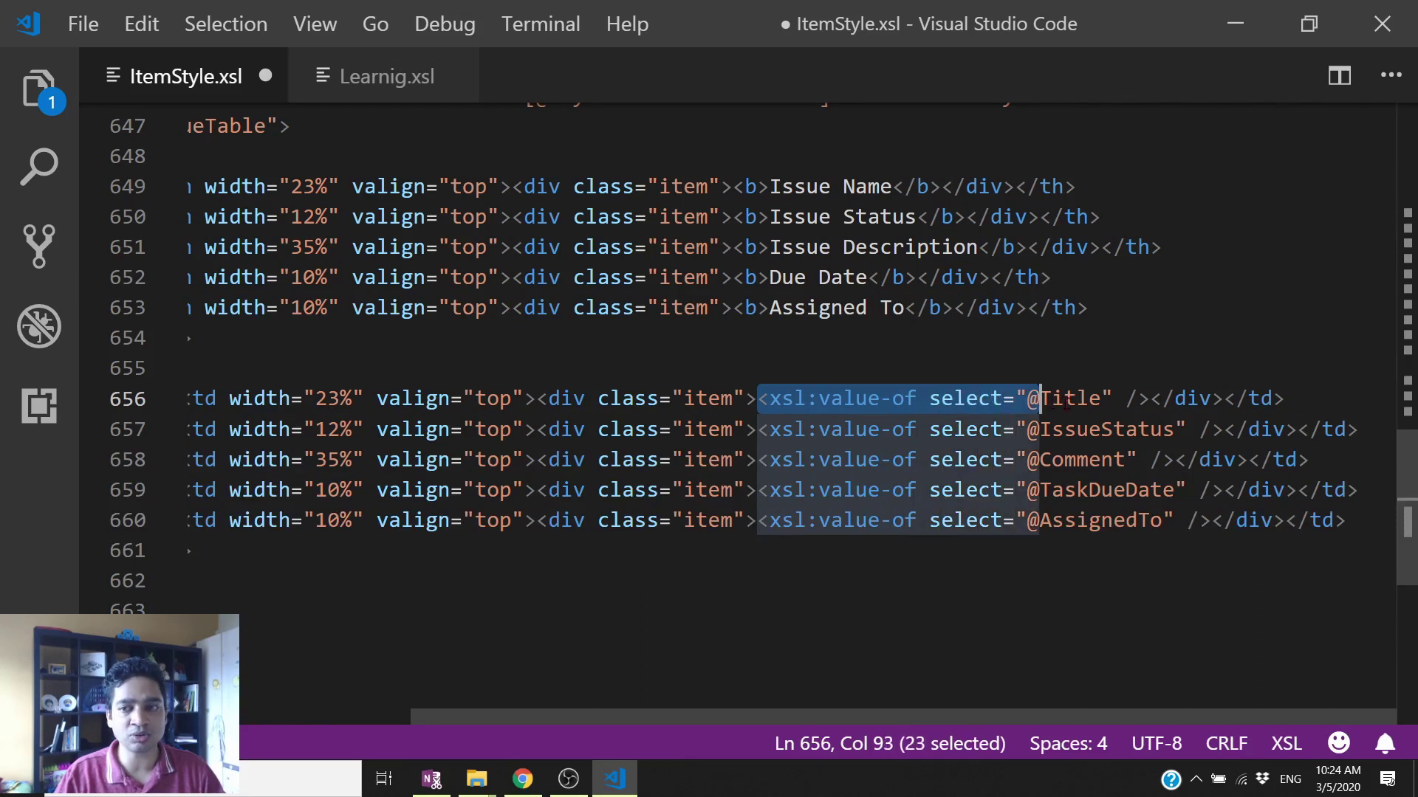
pyautogui.moveTo(769, 429); pyautogui.dragTo(1176, 431)
pyautogui.moveTo(857, 460); pyautogui.dragTo(1177, 520)
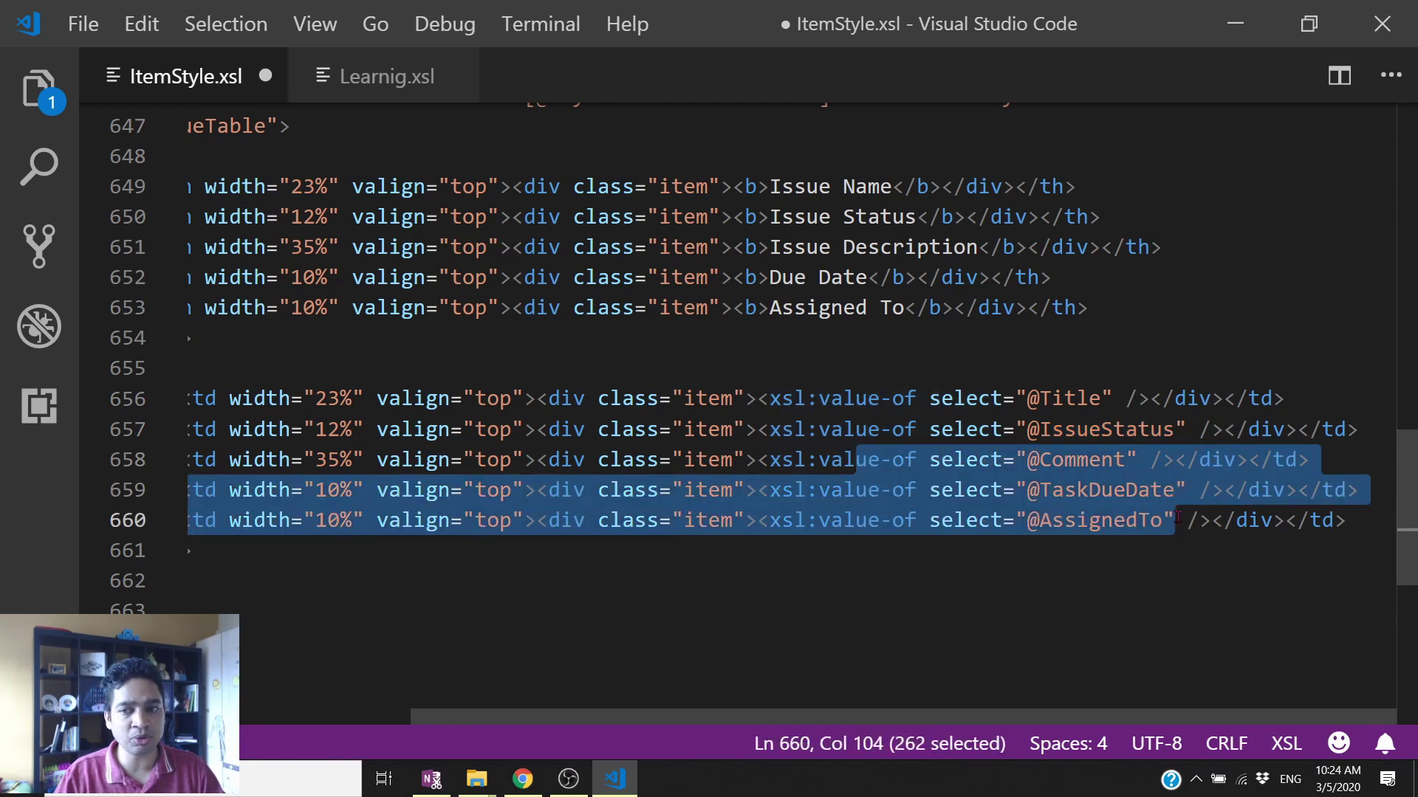
pyautogui.click(1177, 520)
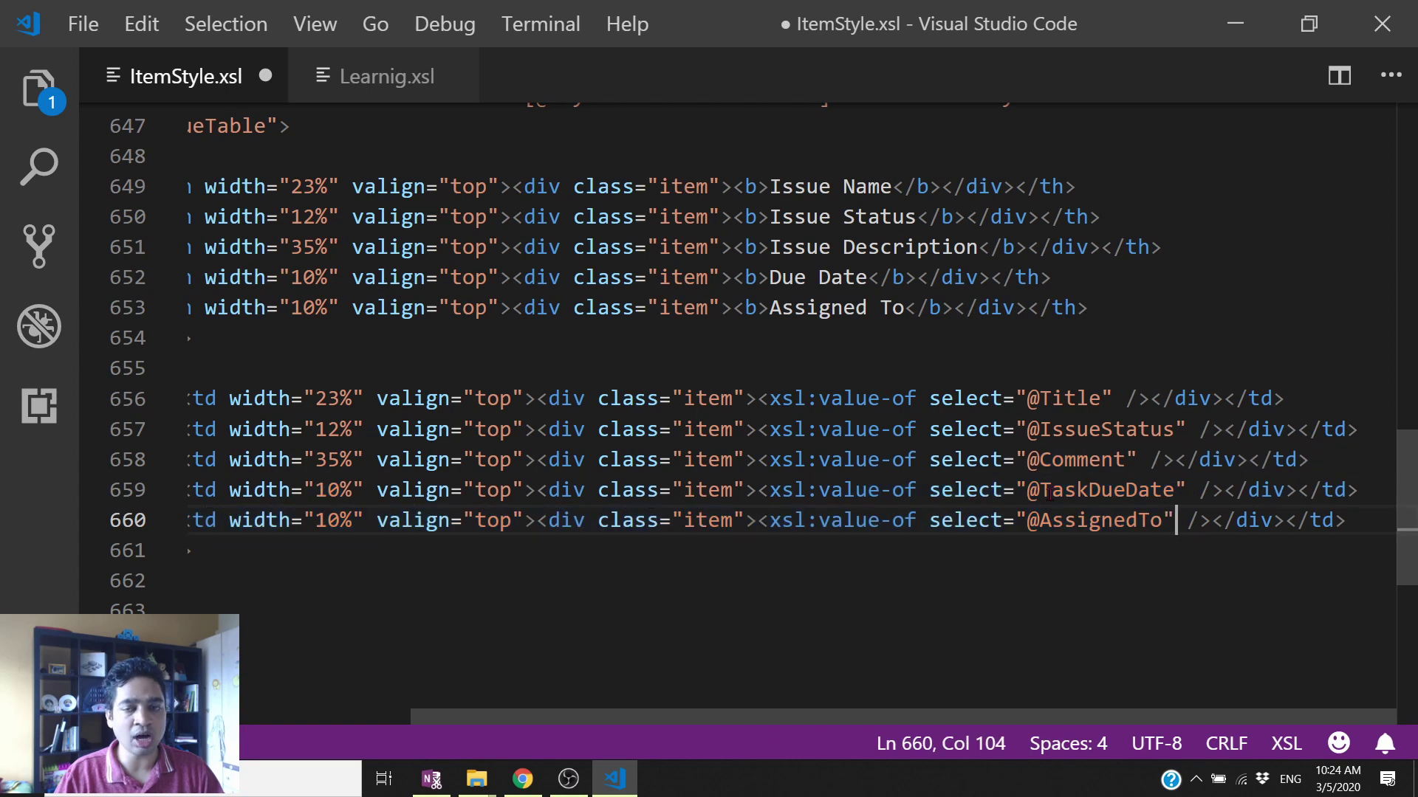
pyautogui.click(1110, 438)
pyautogui.press('Left')
pyautogui.press('Left')
pyautogui.press('Right')
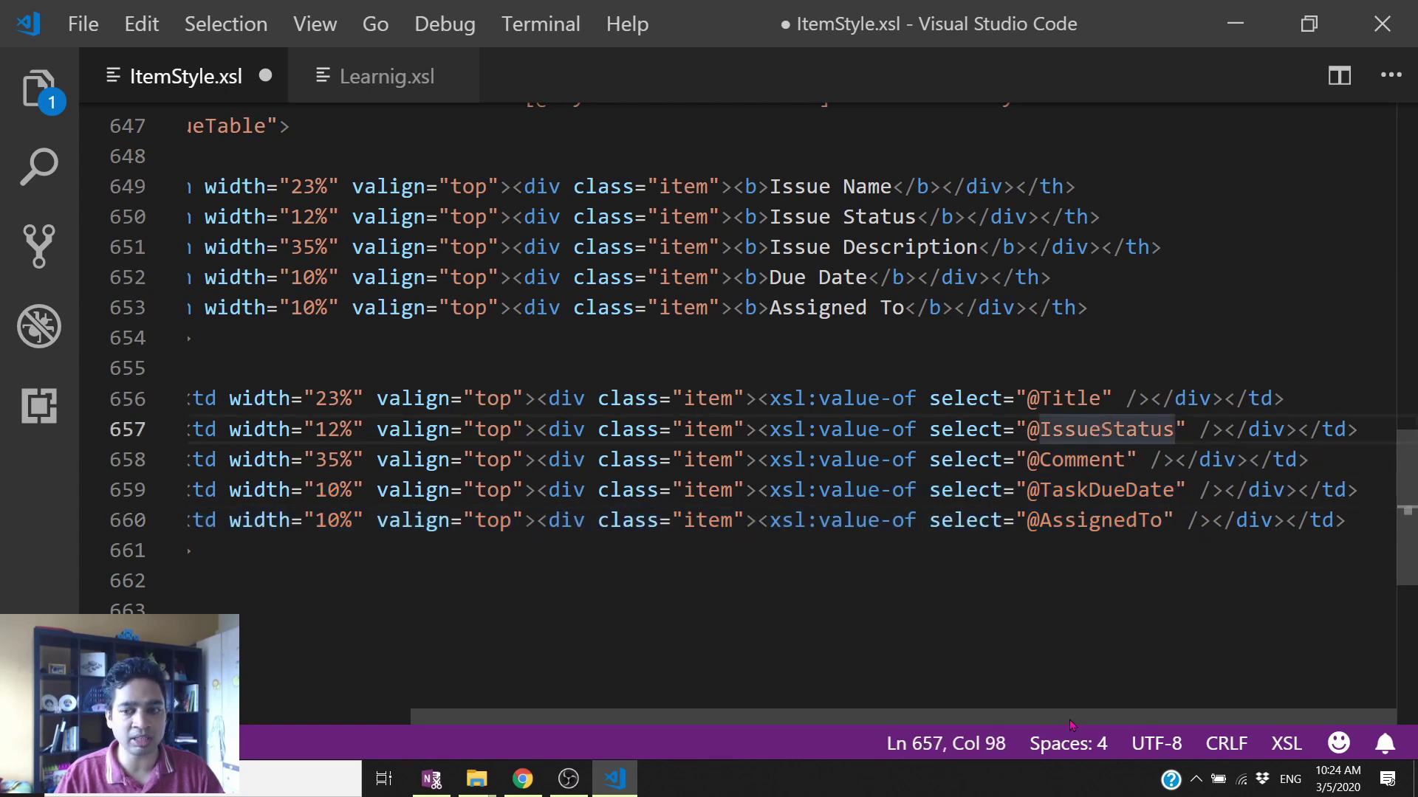
# Step: Save ItemStyle.xsl, switch to Chrome and upload it from the content query webpart folder to the Style Library's XSL Style Sheets folder
pyautogui.moveTo(1072, 725); pyautogui.dragTo(687, 690)
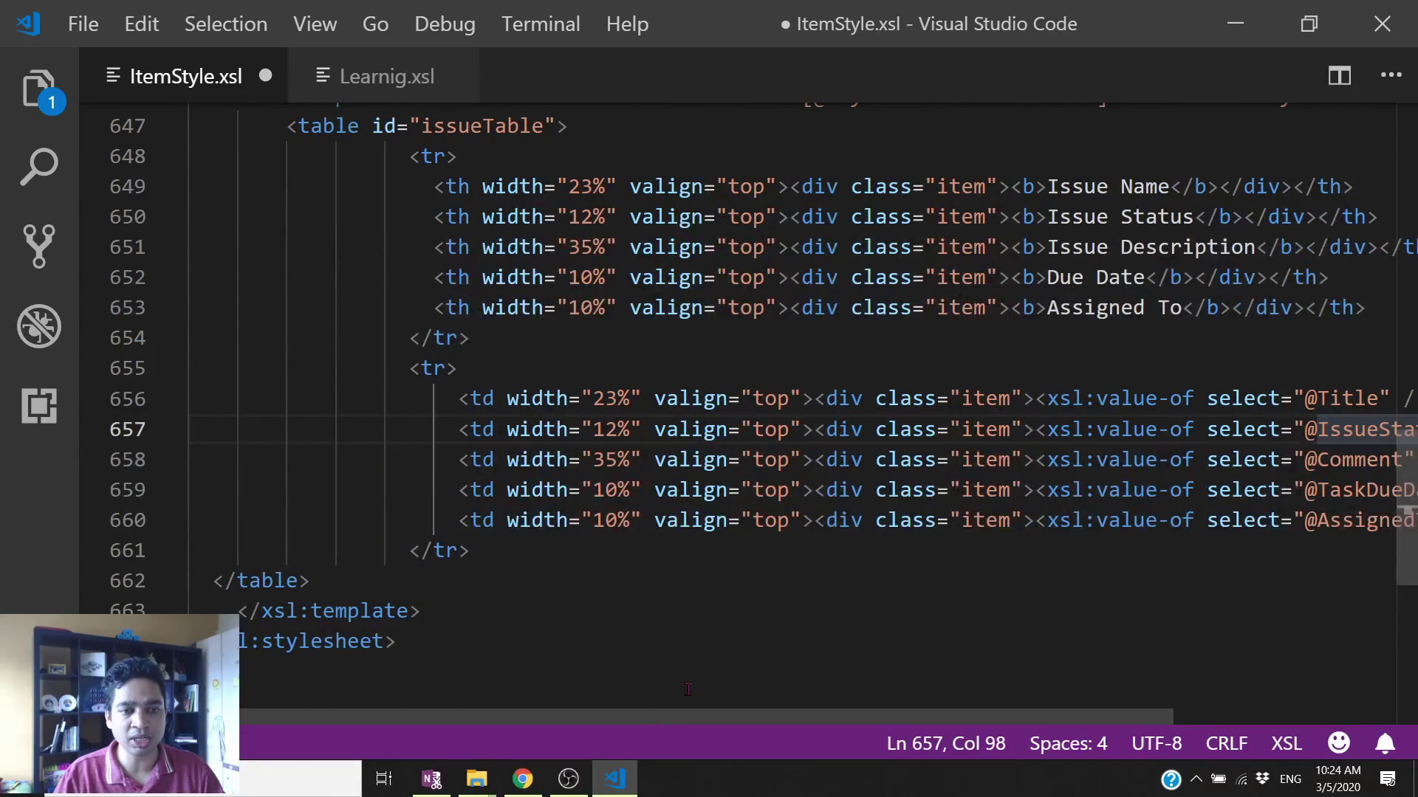
pyautogui.scroll(1, 687, 690)
pyautogui.hotkey('ctrl', 's')
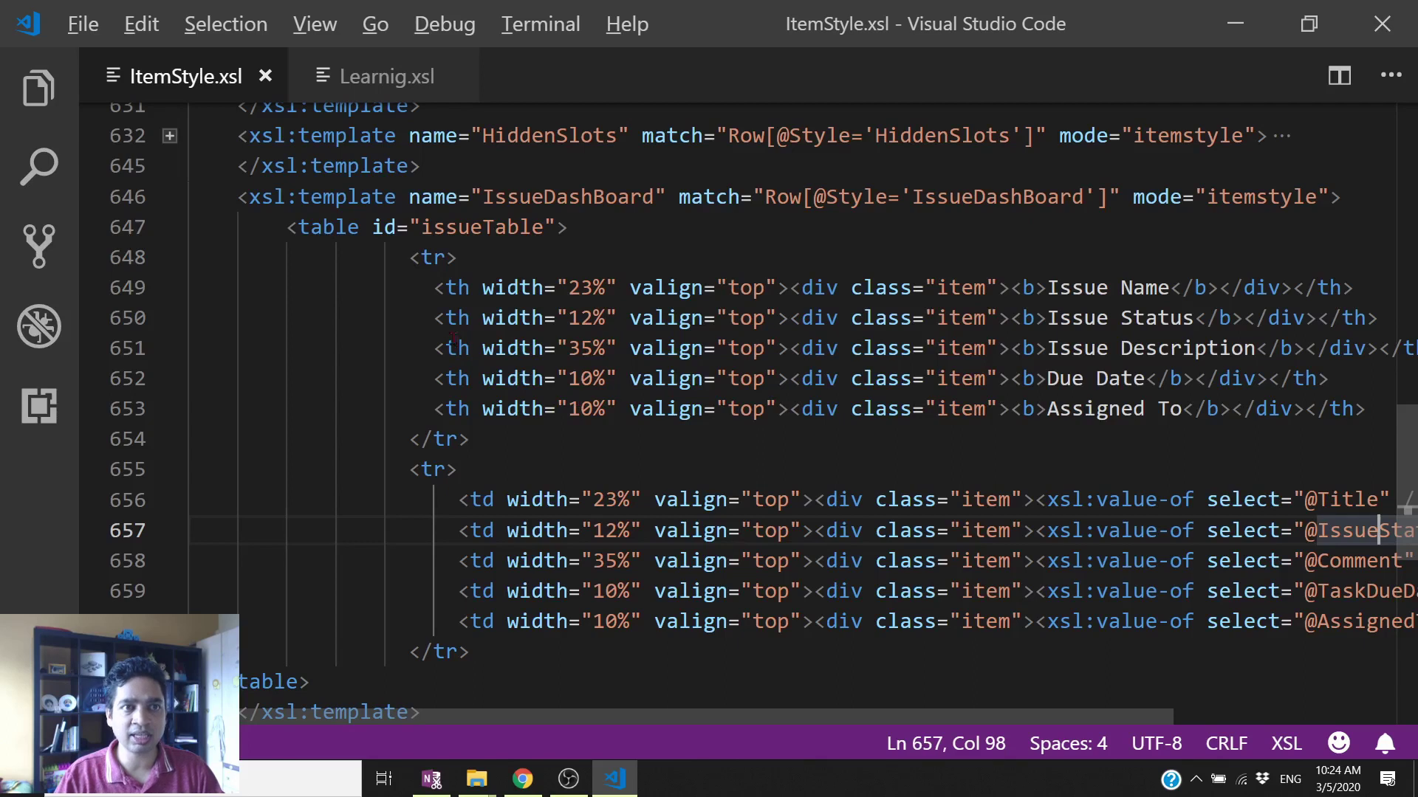
pyautogui.hotkey('alt', 'Tab')
pyautogui.click(325, 14)
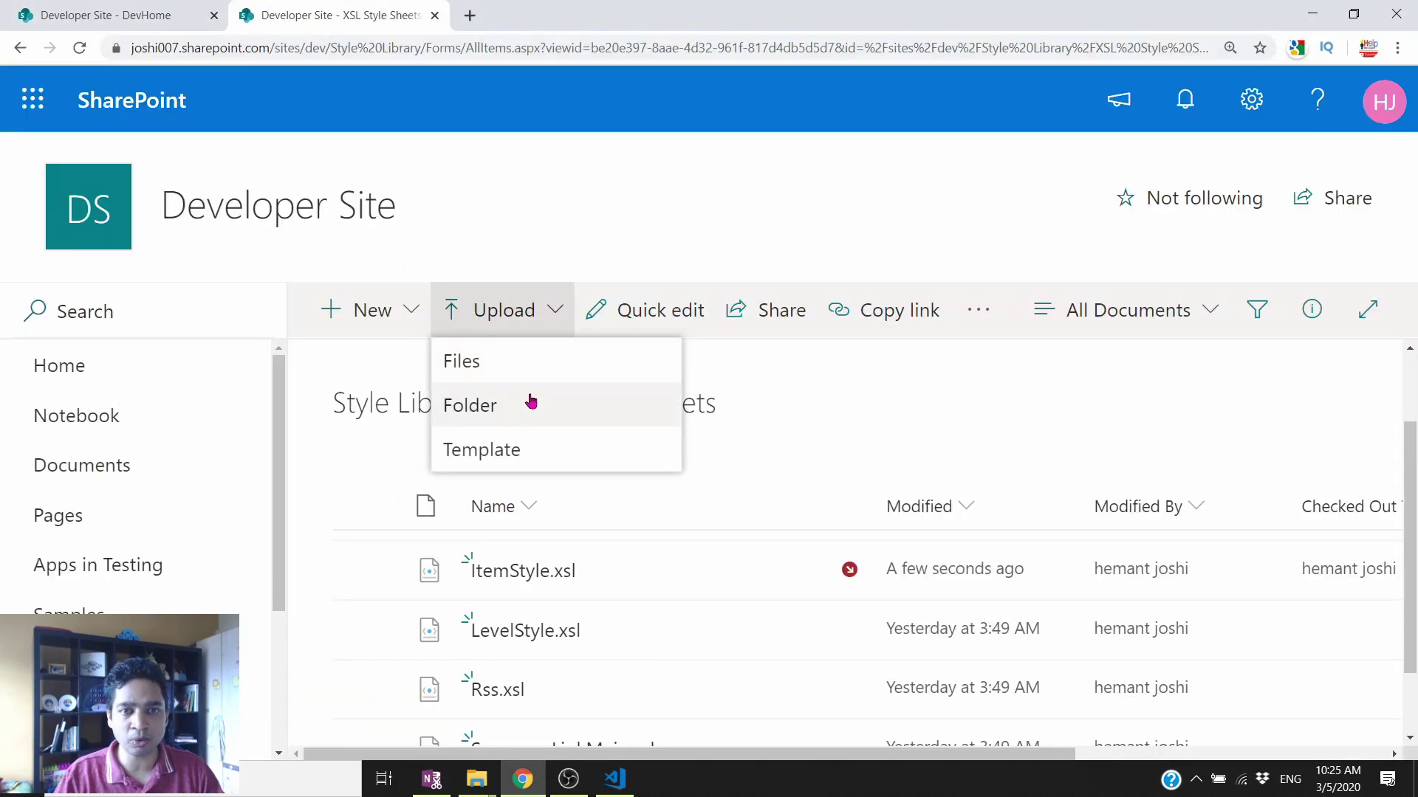
pyautogui.click(499, 361)
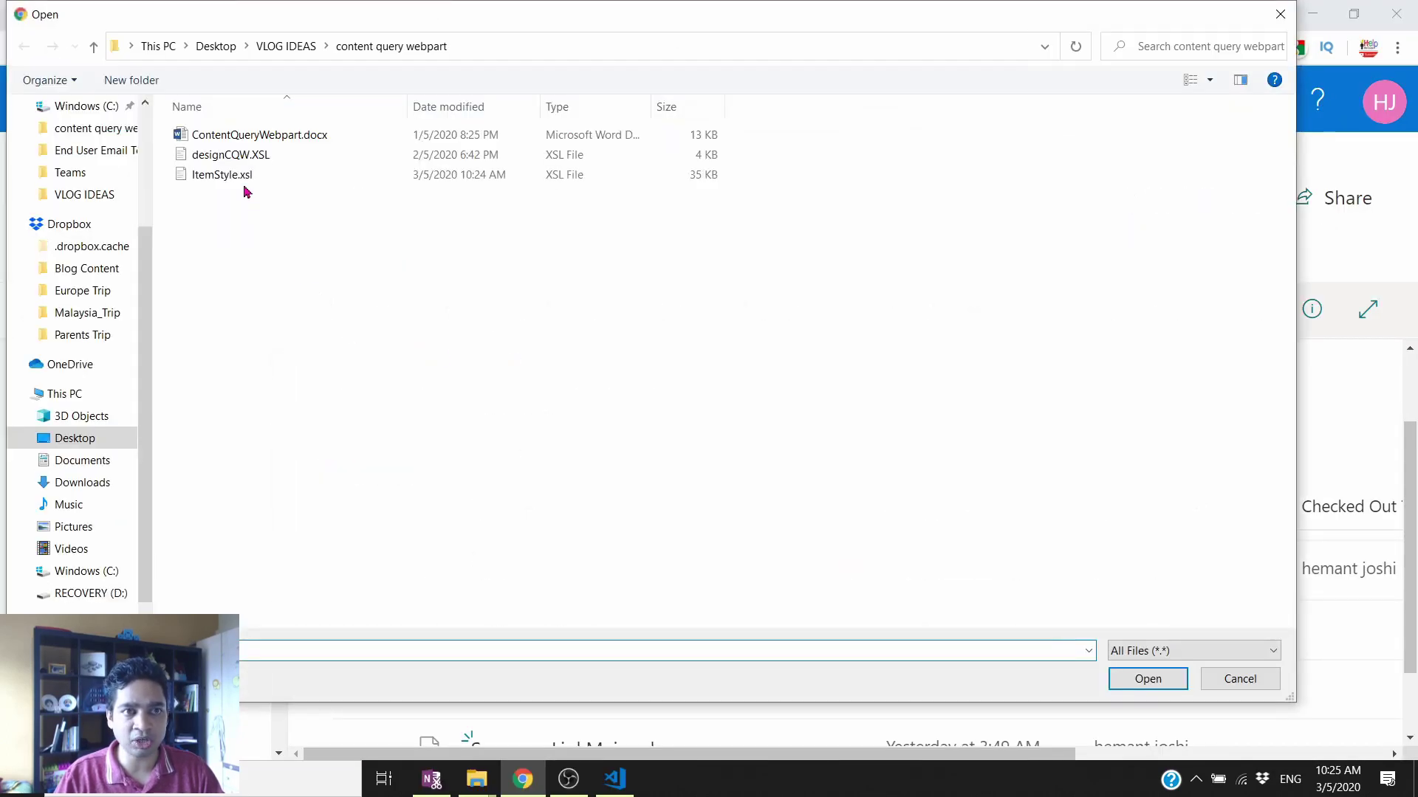
pyautogui.doubleClick(243, 176)
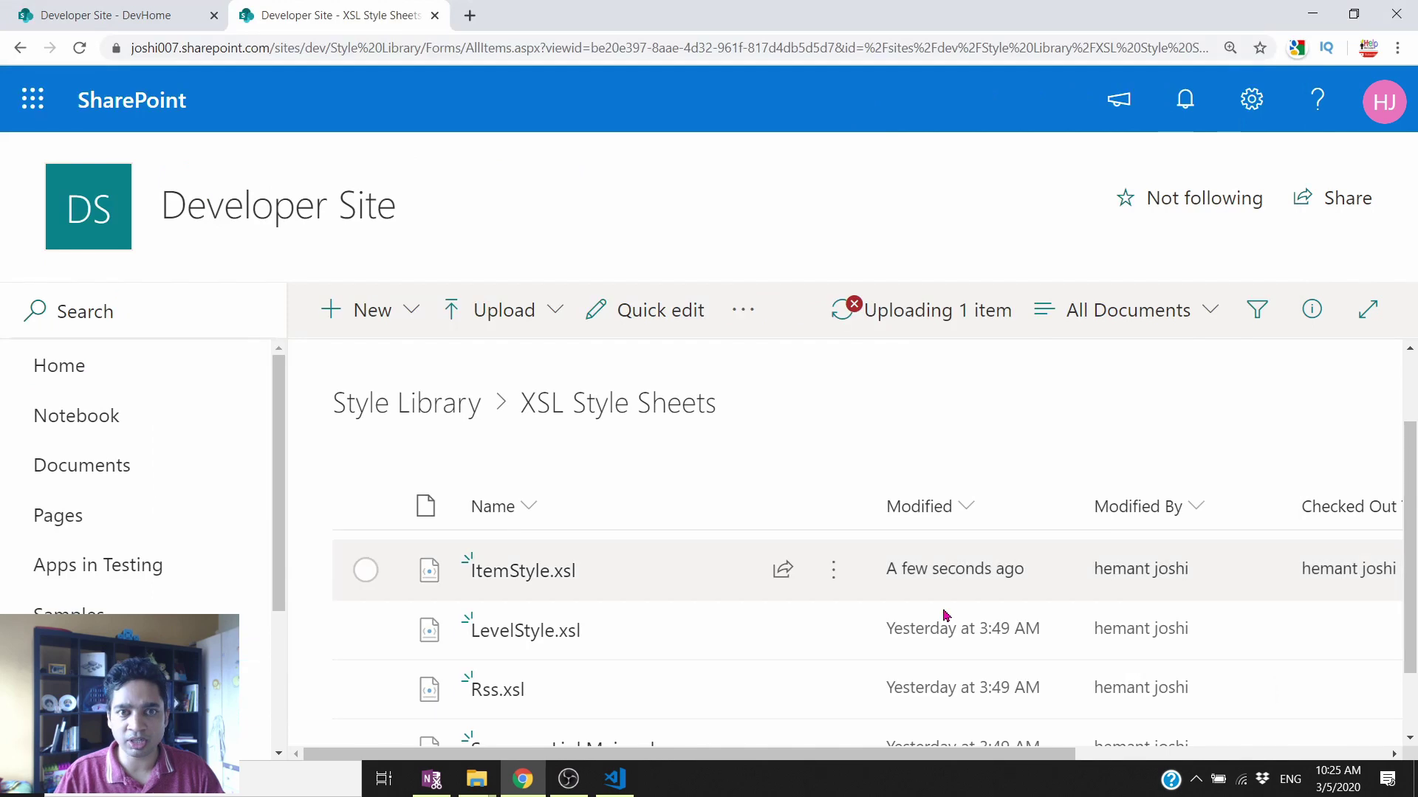
pyautogui.click(585, 573)
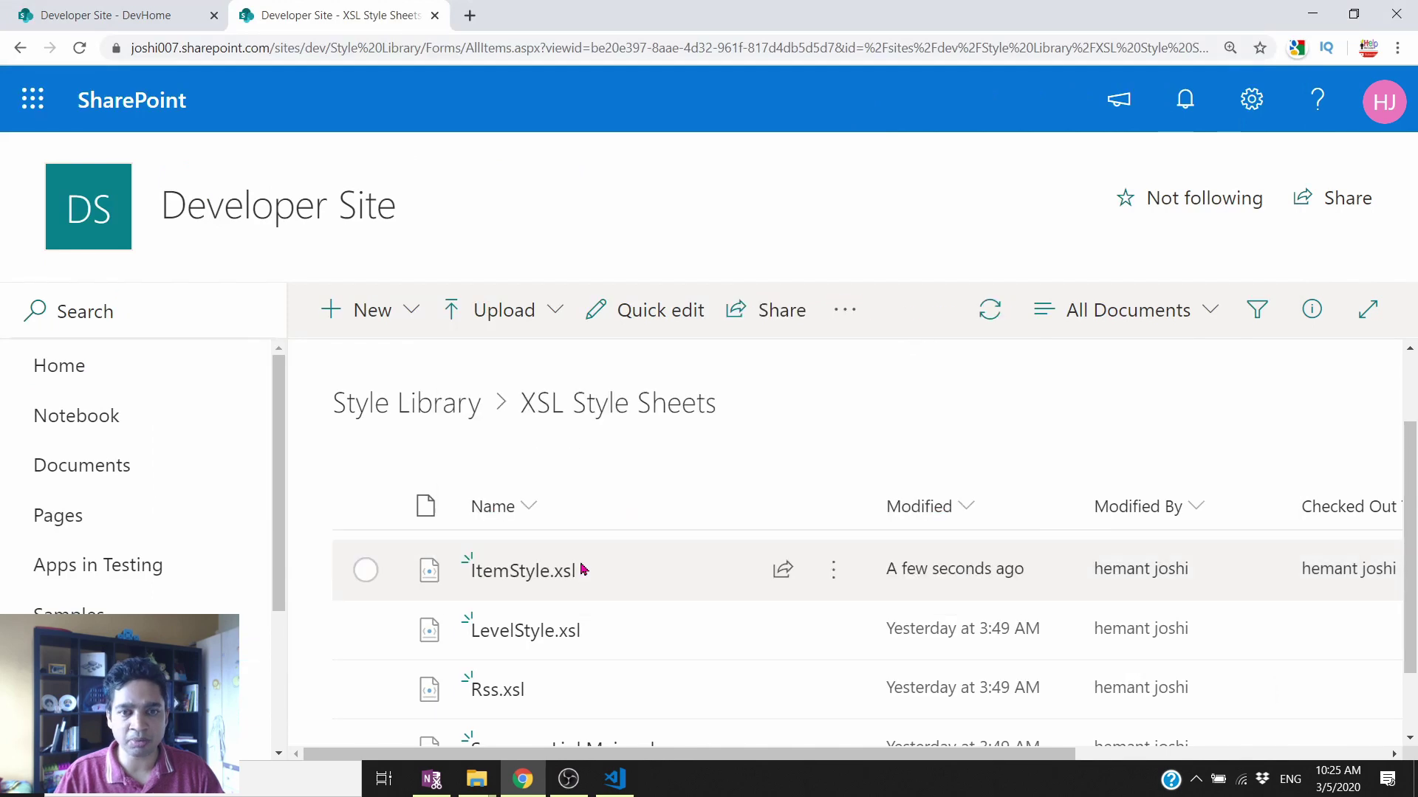
# Step: Reload the DevHome page, put it in edit mode and open the Content Query web part's properties
pyautogui.click(138, 25)
pyautogui.click(78, 48)
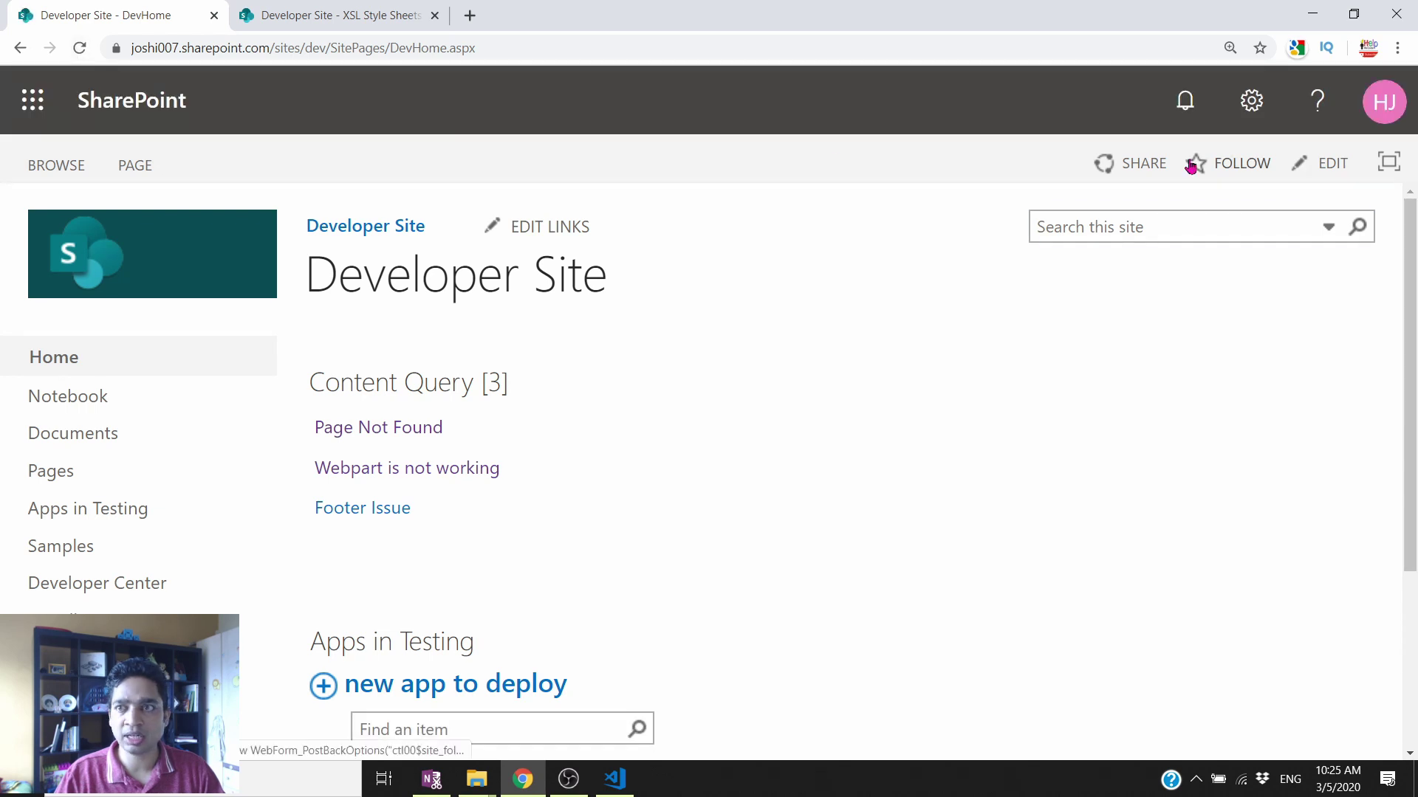
pyautogui.click(1245, 98)
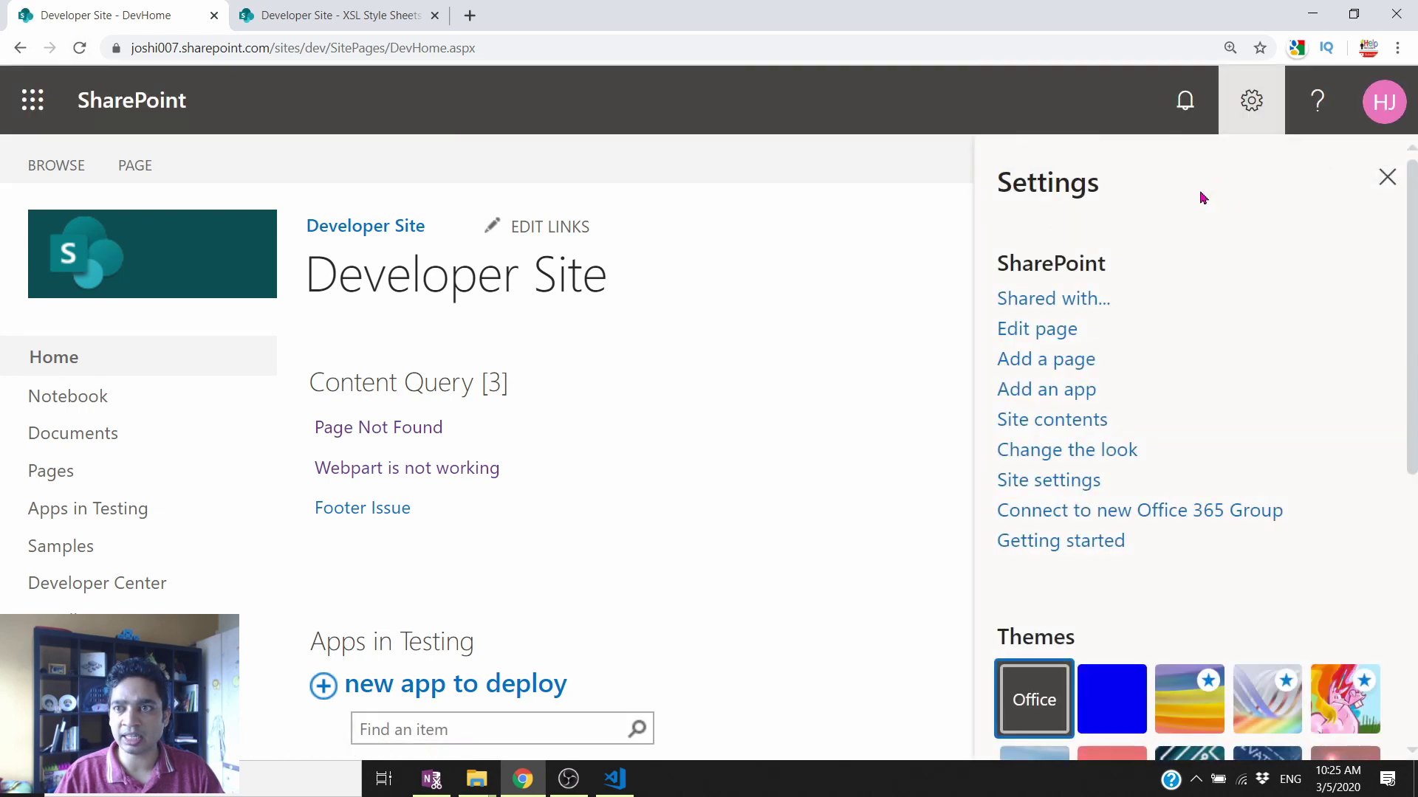
pyautogui.click(1038, 333)
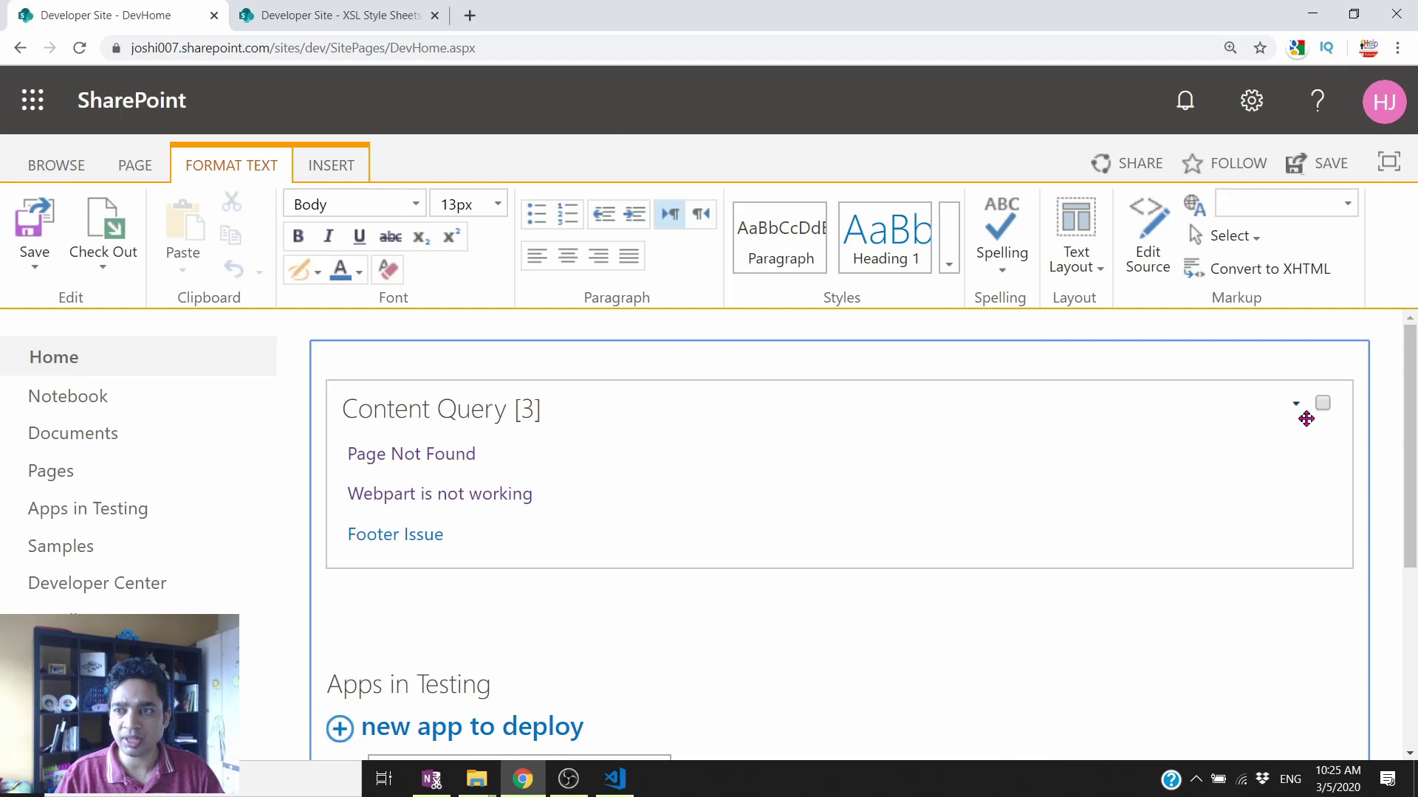
pyautogui.click(1296, 408)
pyautogui.click(1206, 538)
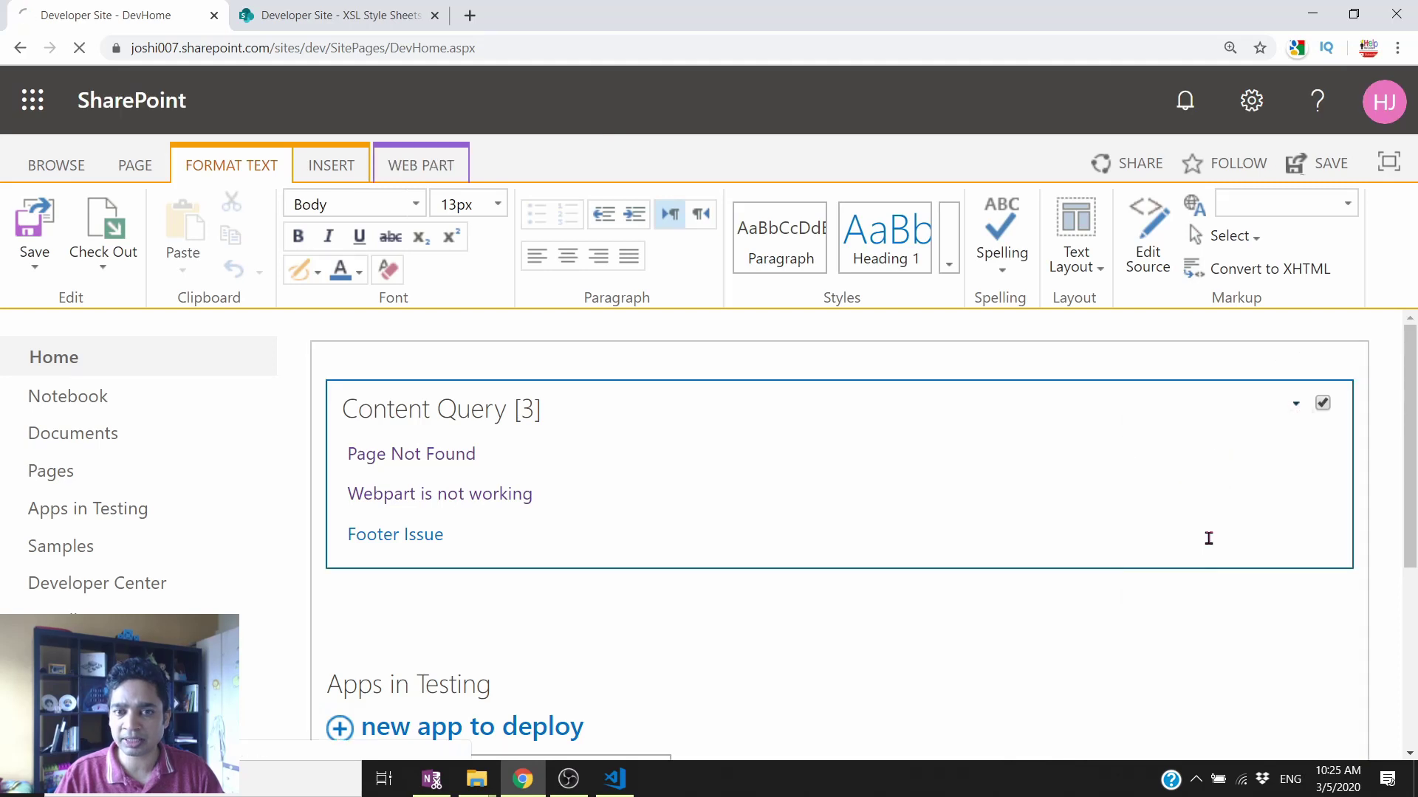
# Step: Set the Content Query web part's item style to IssueDashBoard in its presentation settings
pyautogui.click(1059, 482)
pyautogui.scroll(-10, 1108, 545)
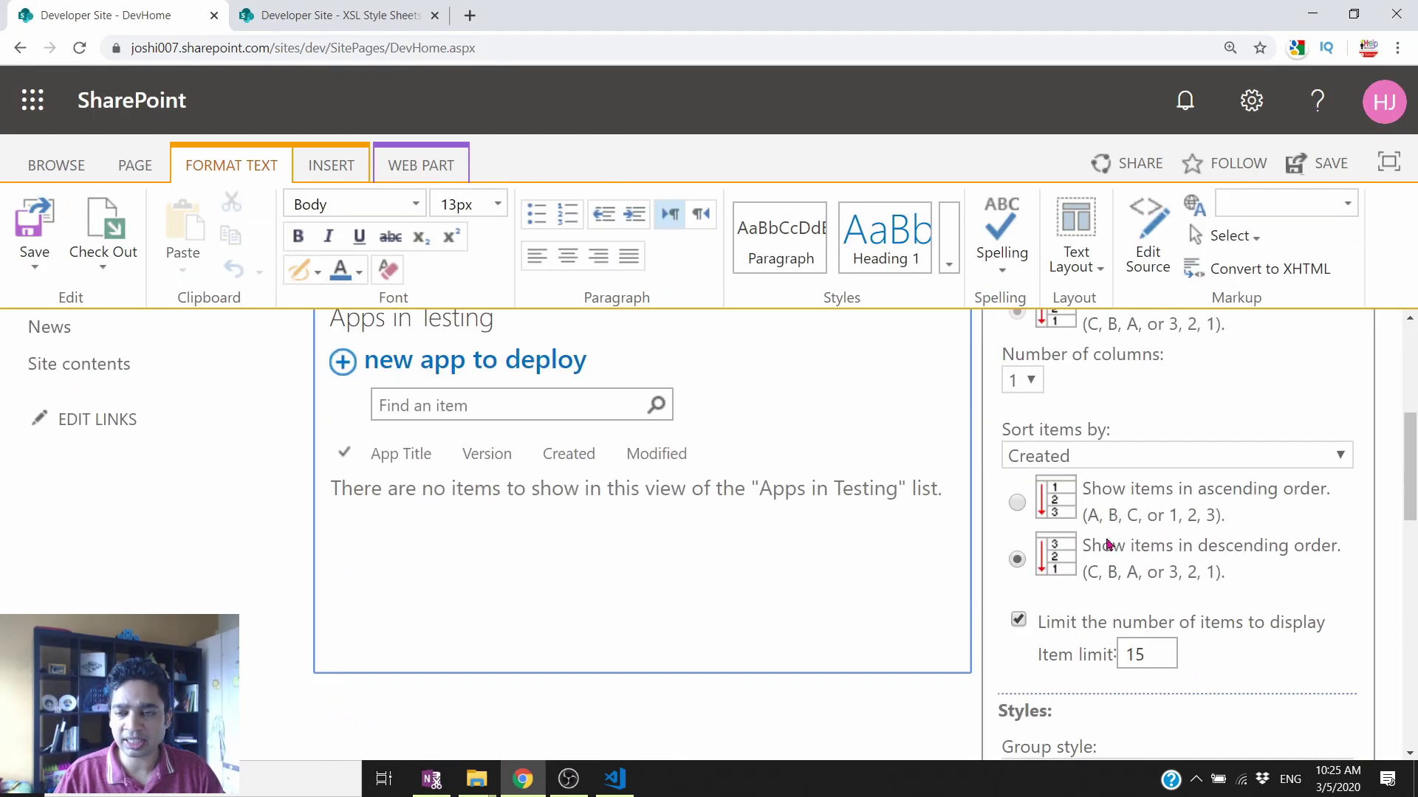
pyautogui.click(1102, 555)
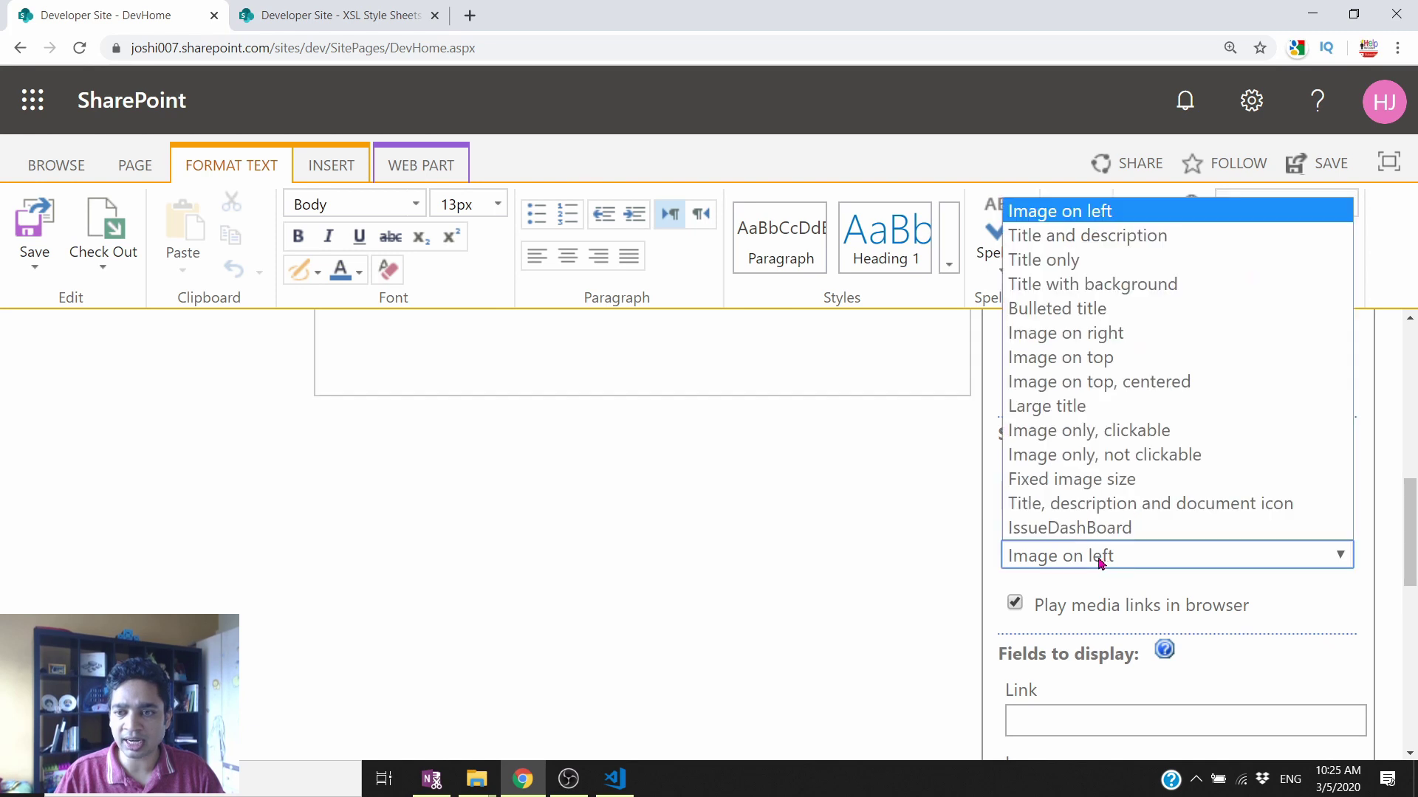
pyautogui.click(1064, 530)
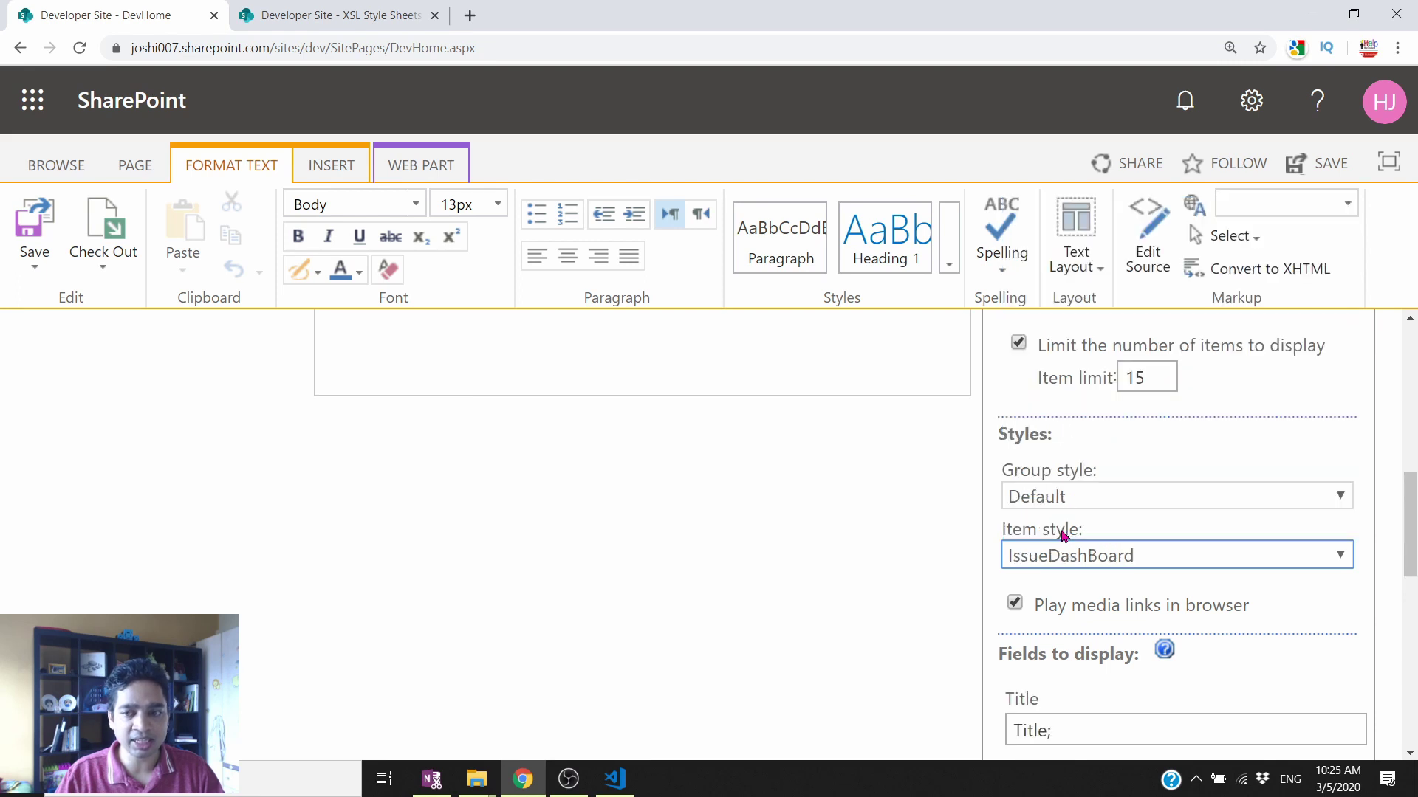
# Step: Set the IssueStatus field to display to "IssueStatus;" in the Content Query web part
pyautogui.scroll(-3, 1077, 591)
pyautogui.scroll(-1, 1078, 583)
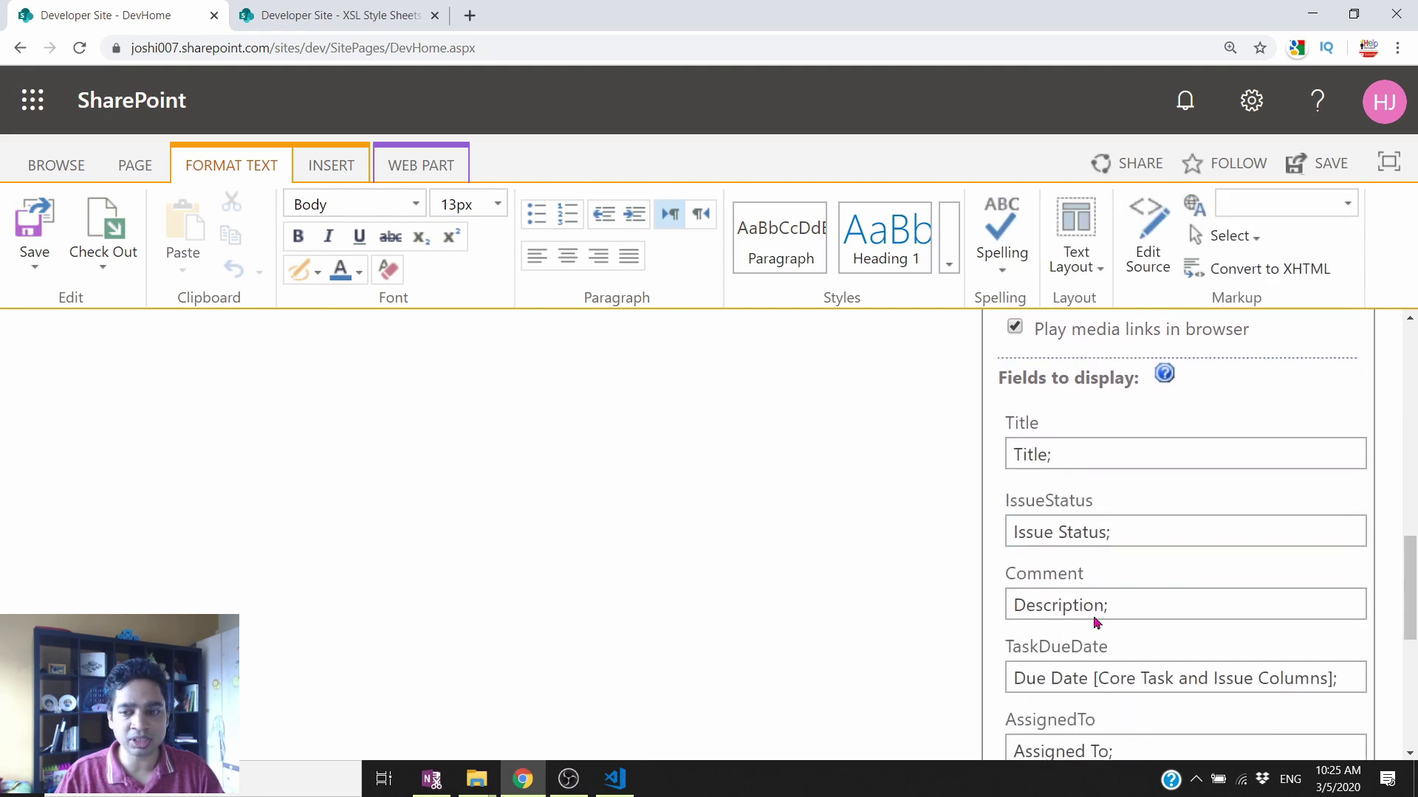
pyautogui.scroll(-1, 1091, 591)
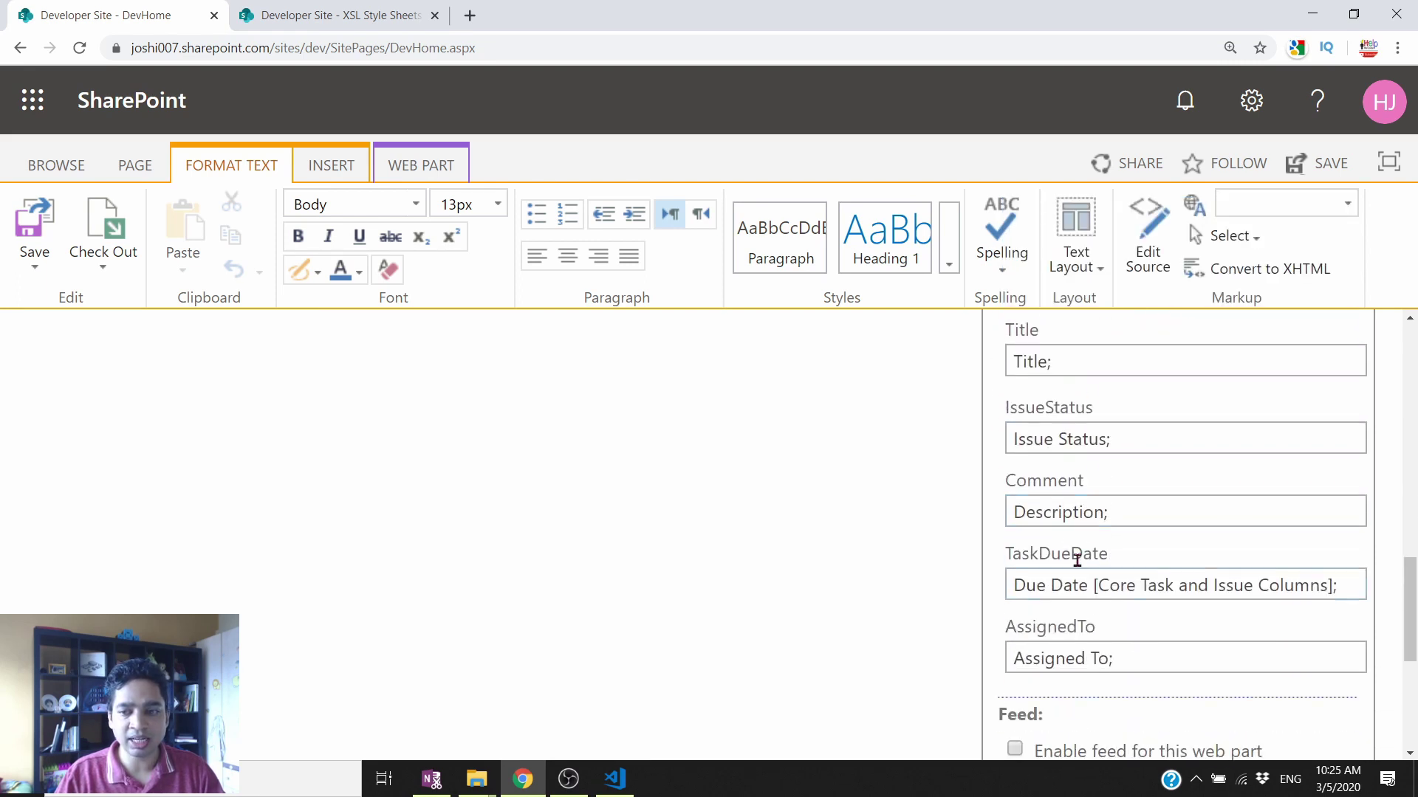
pyautogui.doubleClick(1034, 360)
pyautogui.doubleClick(1039, 436)
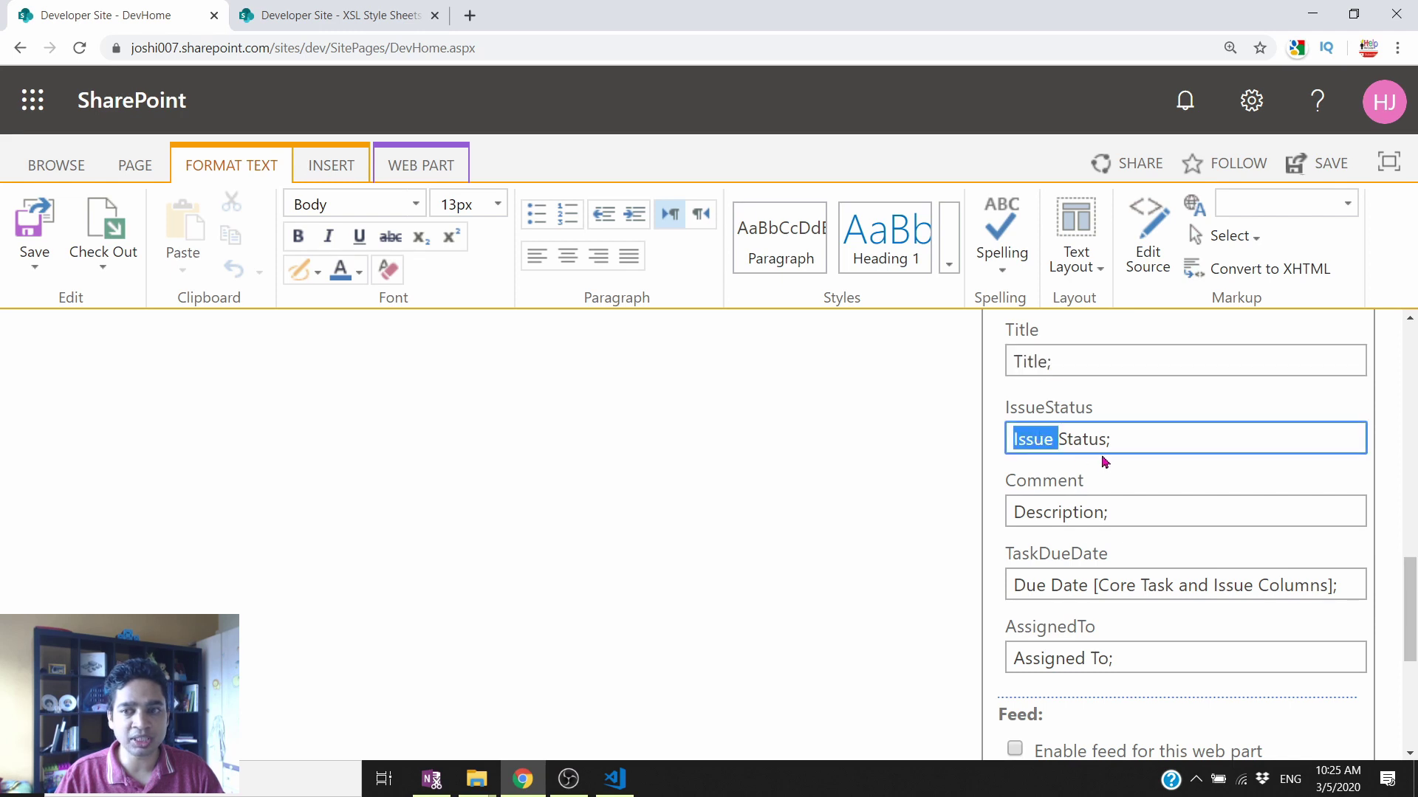
pyautogui.click(1039, 437)
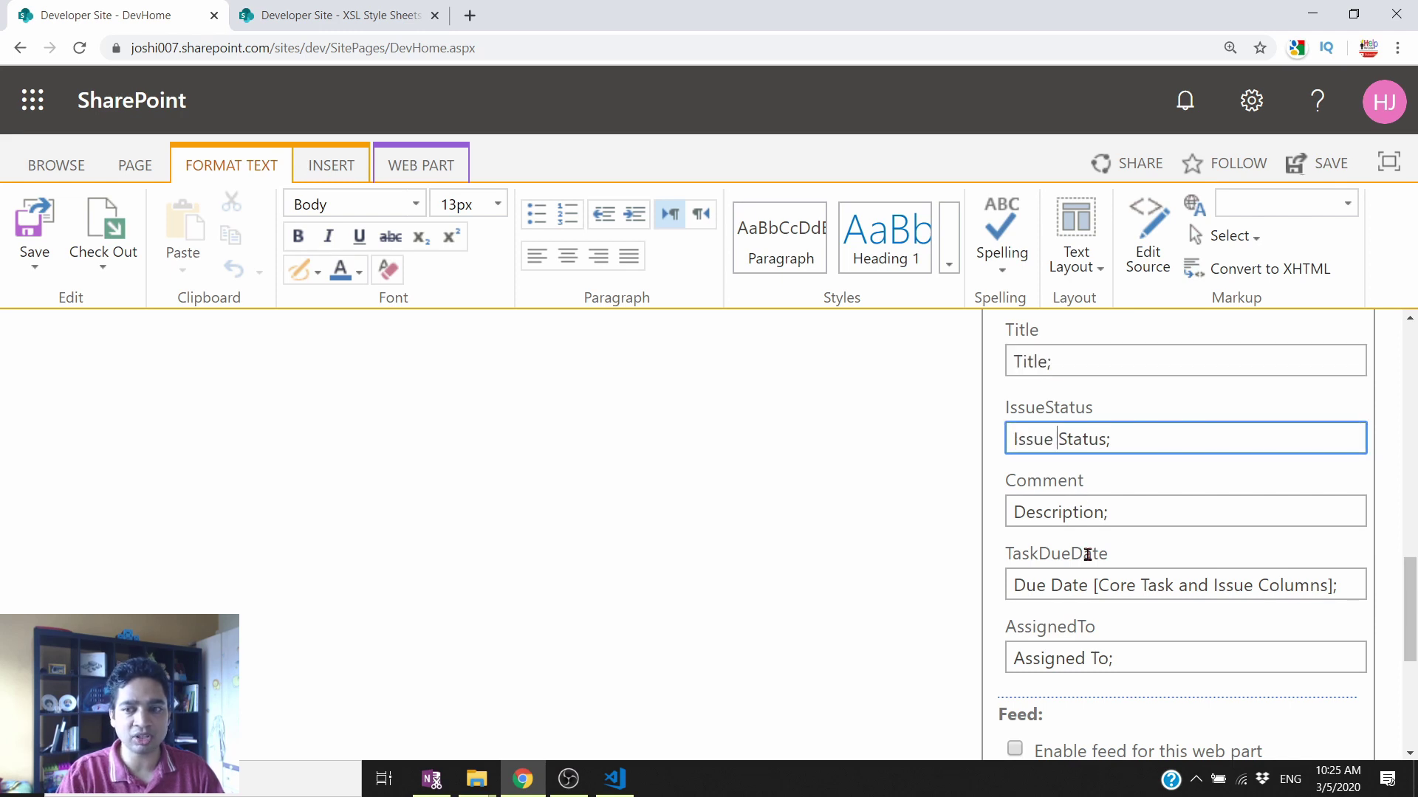
pyautogui.press('BackSpace')
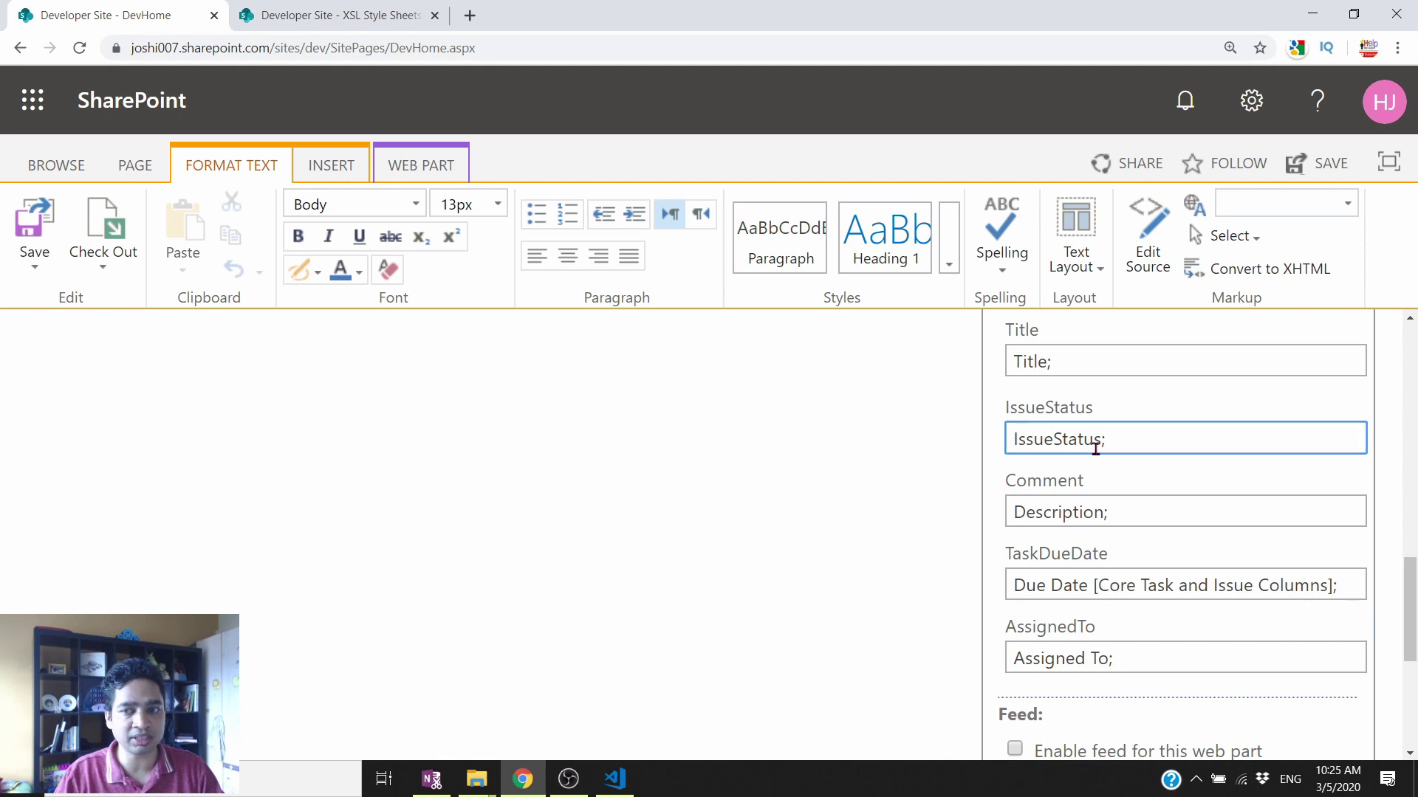
pyautogui.moveTo(1086, 441); pyautogui.dragTo(1004, 442)
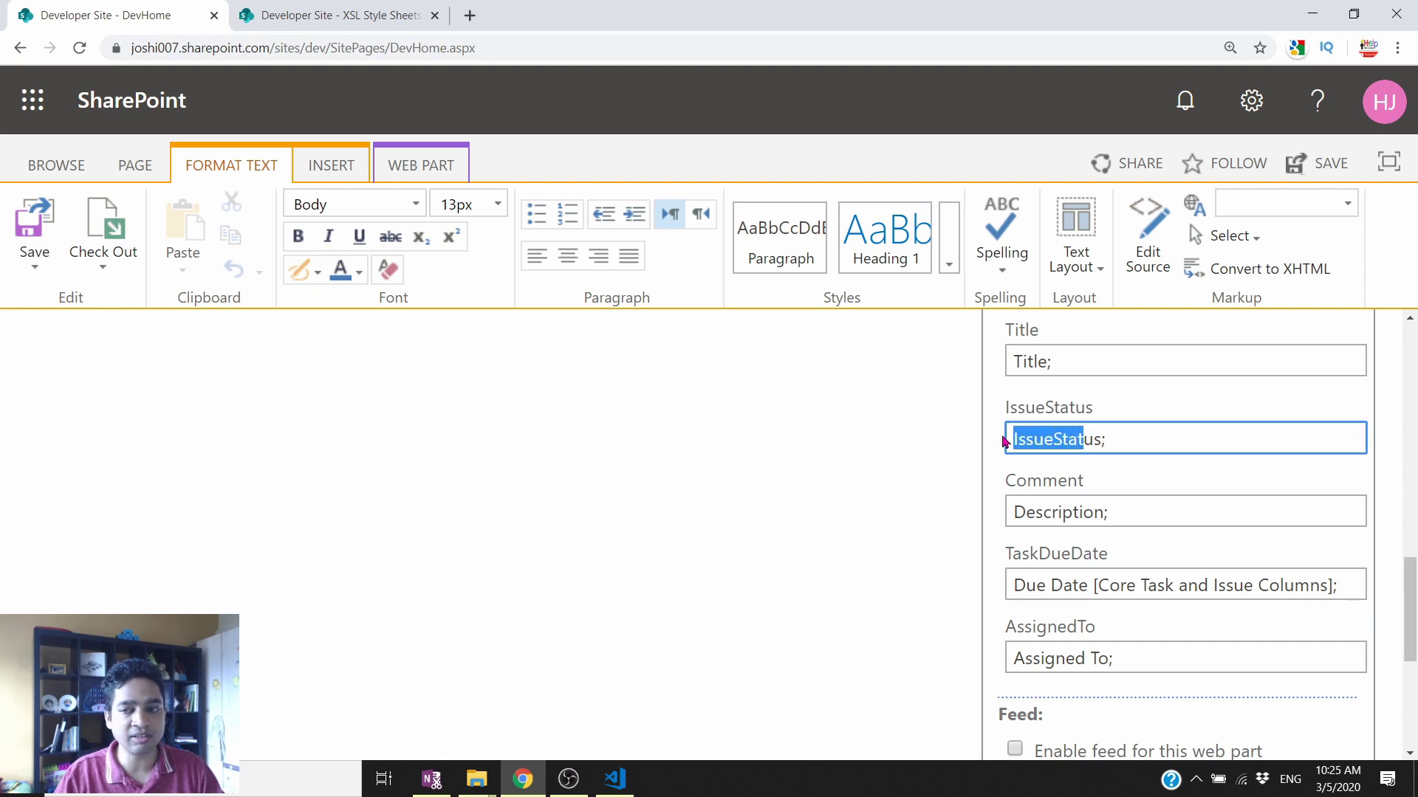
# Step: Check the column mappings entered for the Comment, TaskDueDate and AssignedTo fields to display
pyautogui.click(1095, 515)
pyautogui.doubleClick(1057, 511)
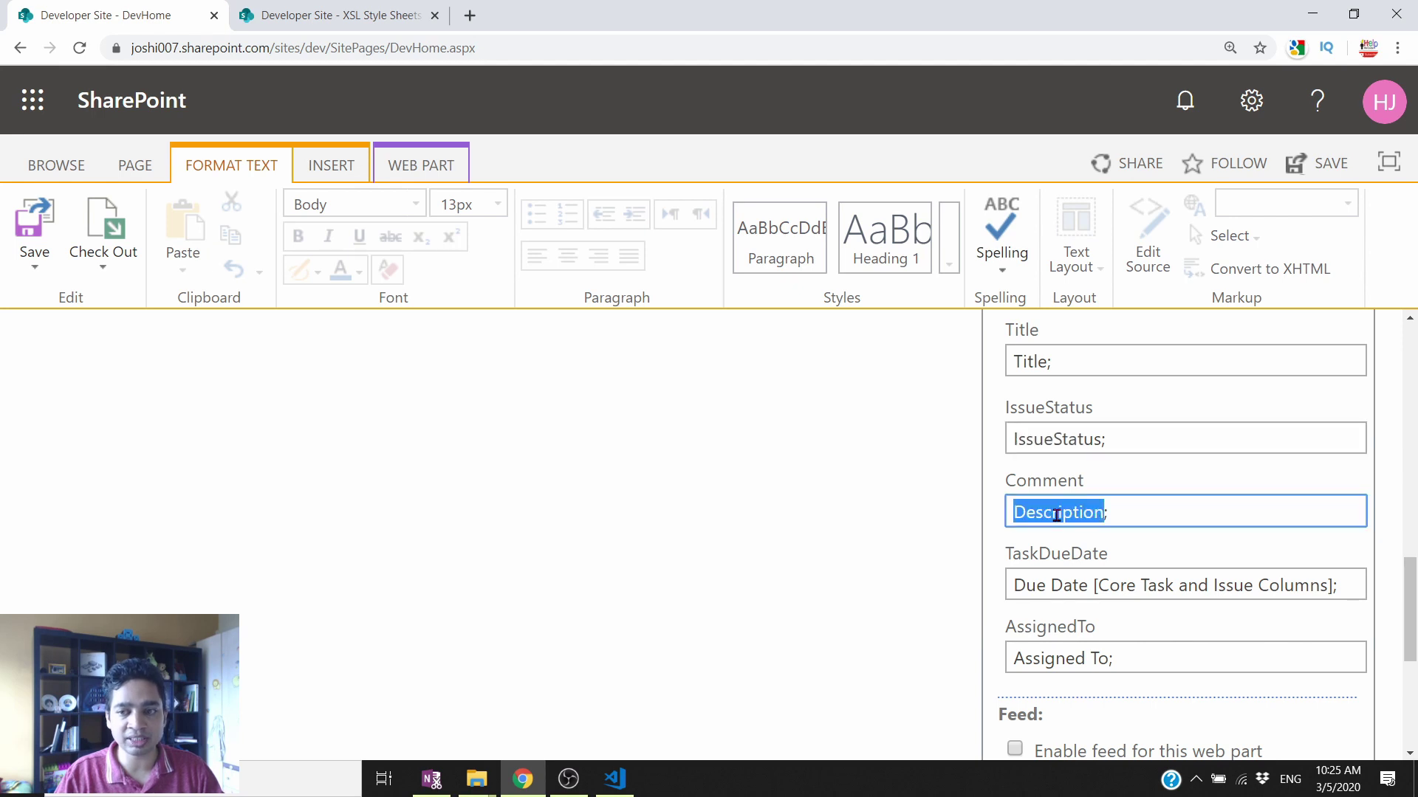
pyautogui.click(1037, 585)
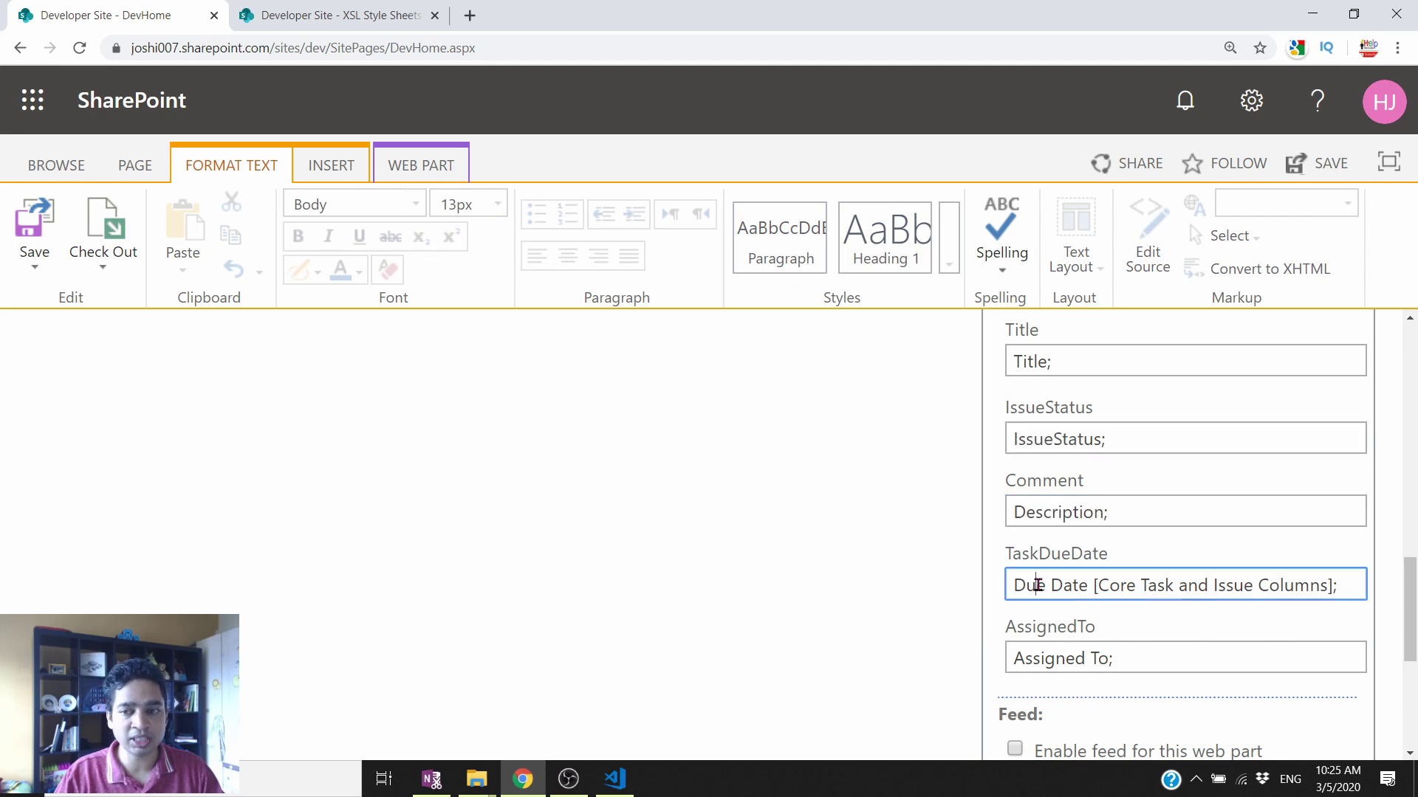
pyautogui.doubleClick(1057, 657)
pyautogui.click(1106, 659)
pyautogui.write(';')
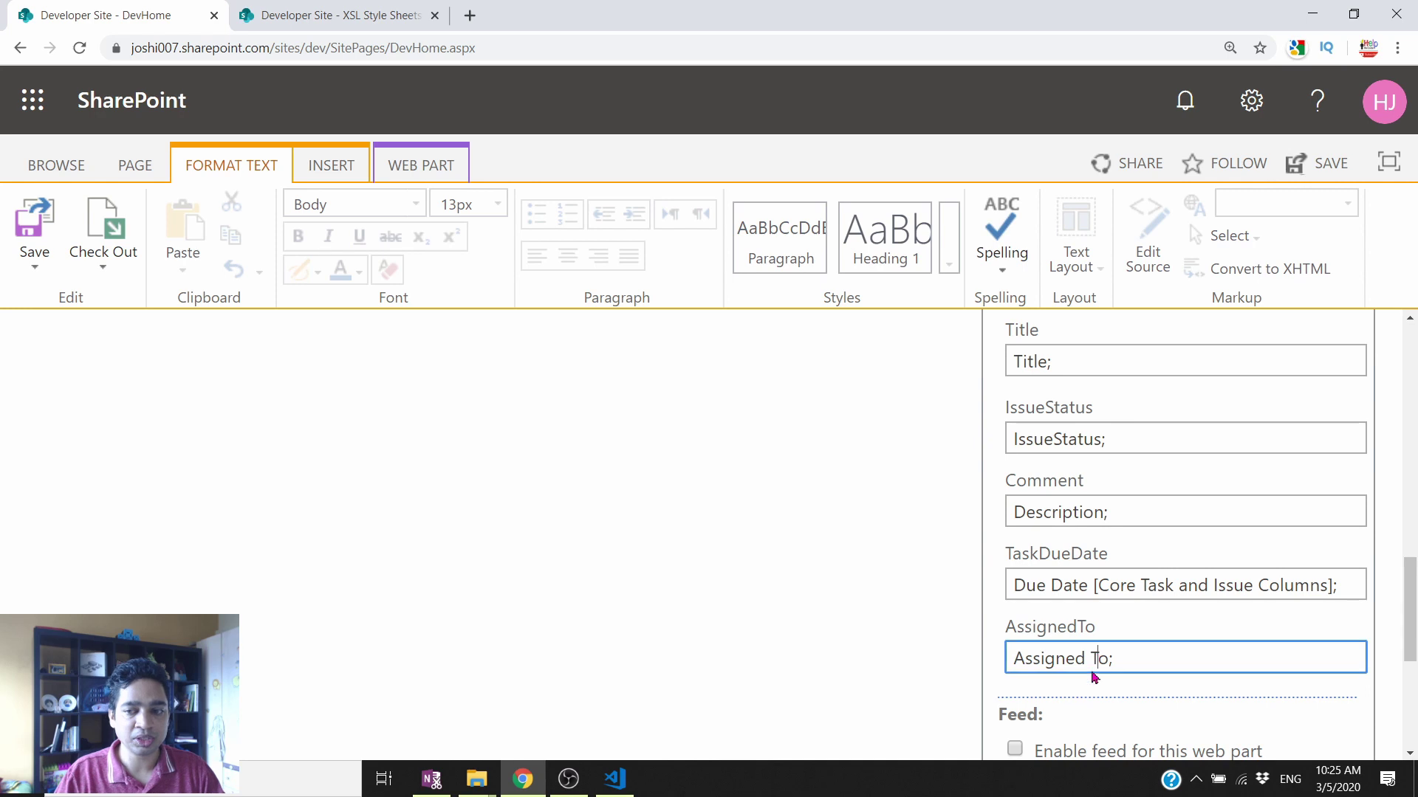
# Step: Remove the spaces from the AssignedTo and TaskDueDate mappings, making them "AssignedTo;" and "DueDate [Core Task and Issue Columns];", and apply the web part changes
pyautogui.click(1091, 659)
pyautogui.press('BackSpace')
pyautogui.click(1053, 586)
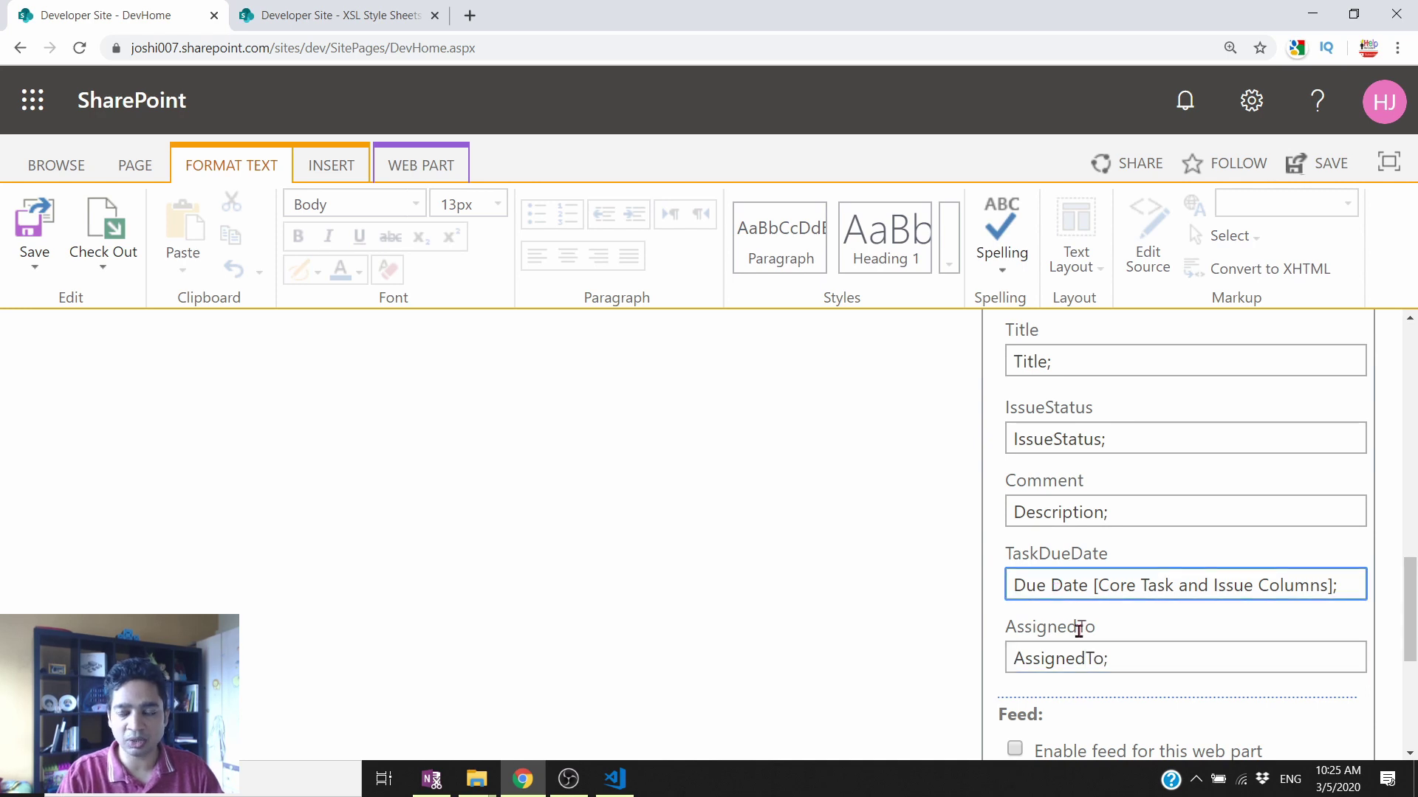
pyautogui.press('BackSpace')
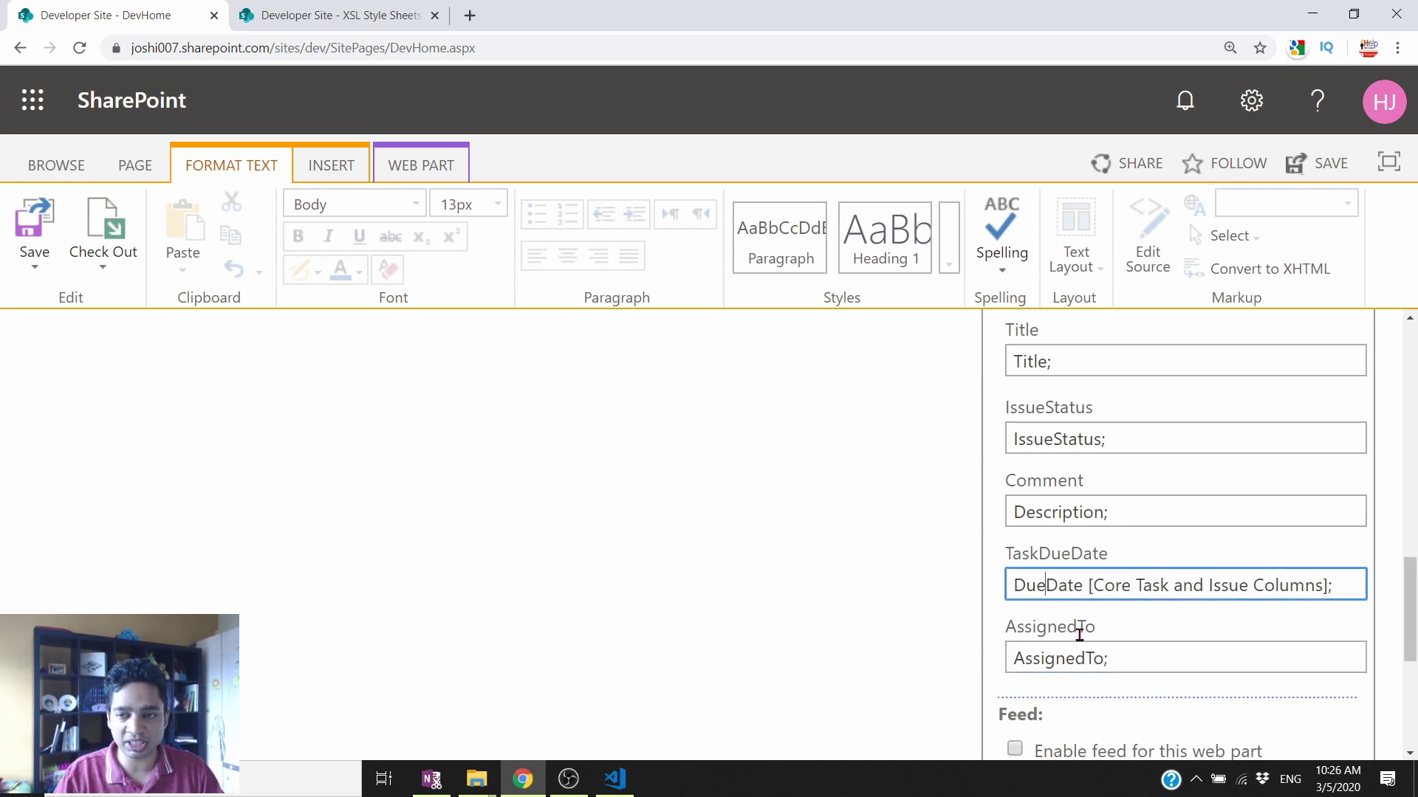
pyautogui.scroll(-1, 1076, 643)
pyautogui.scroll(-5, 1074, 648)
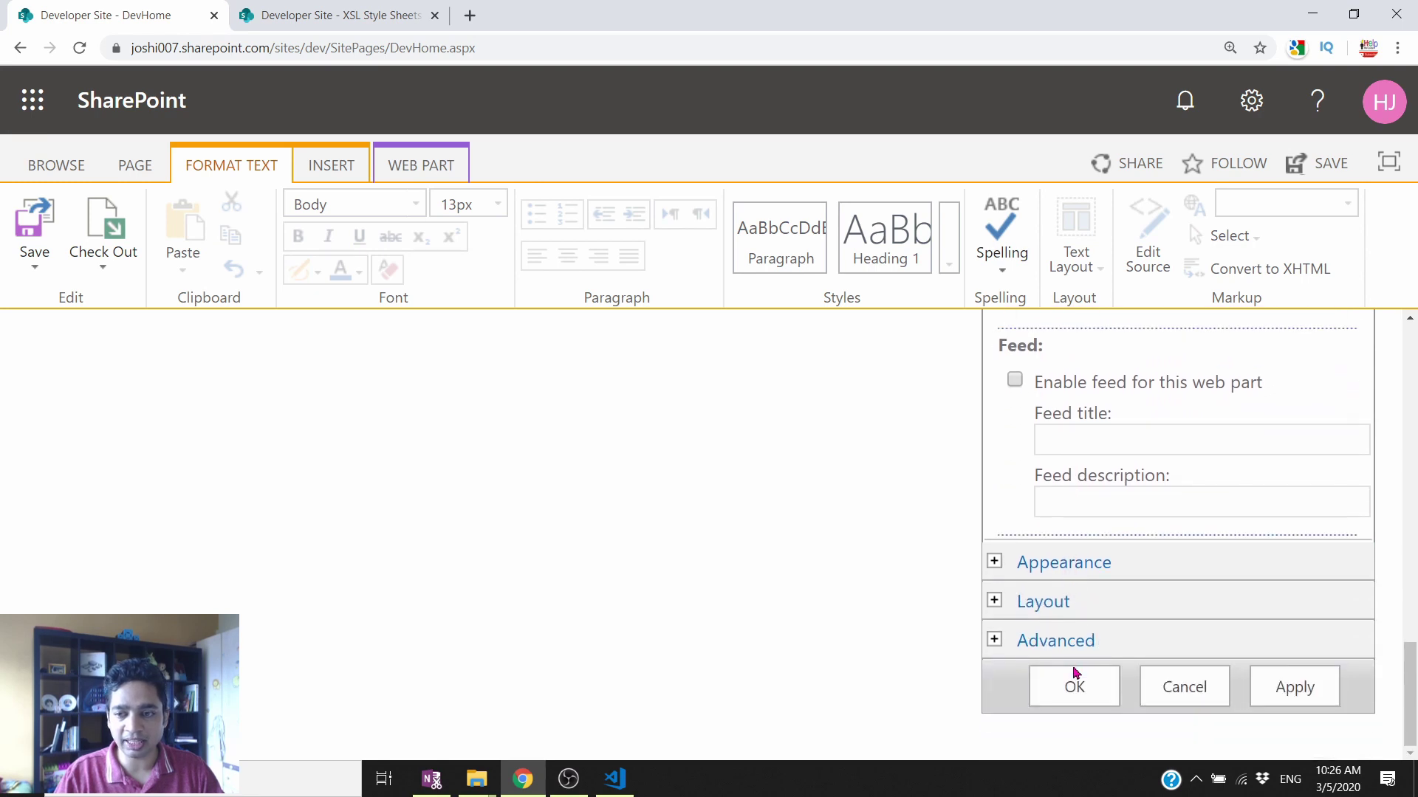
pyautogui.click(1075, 687)
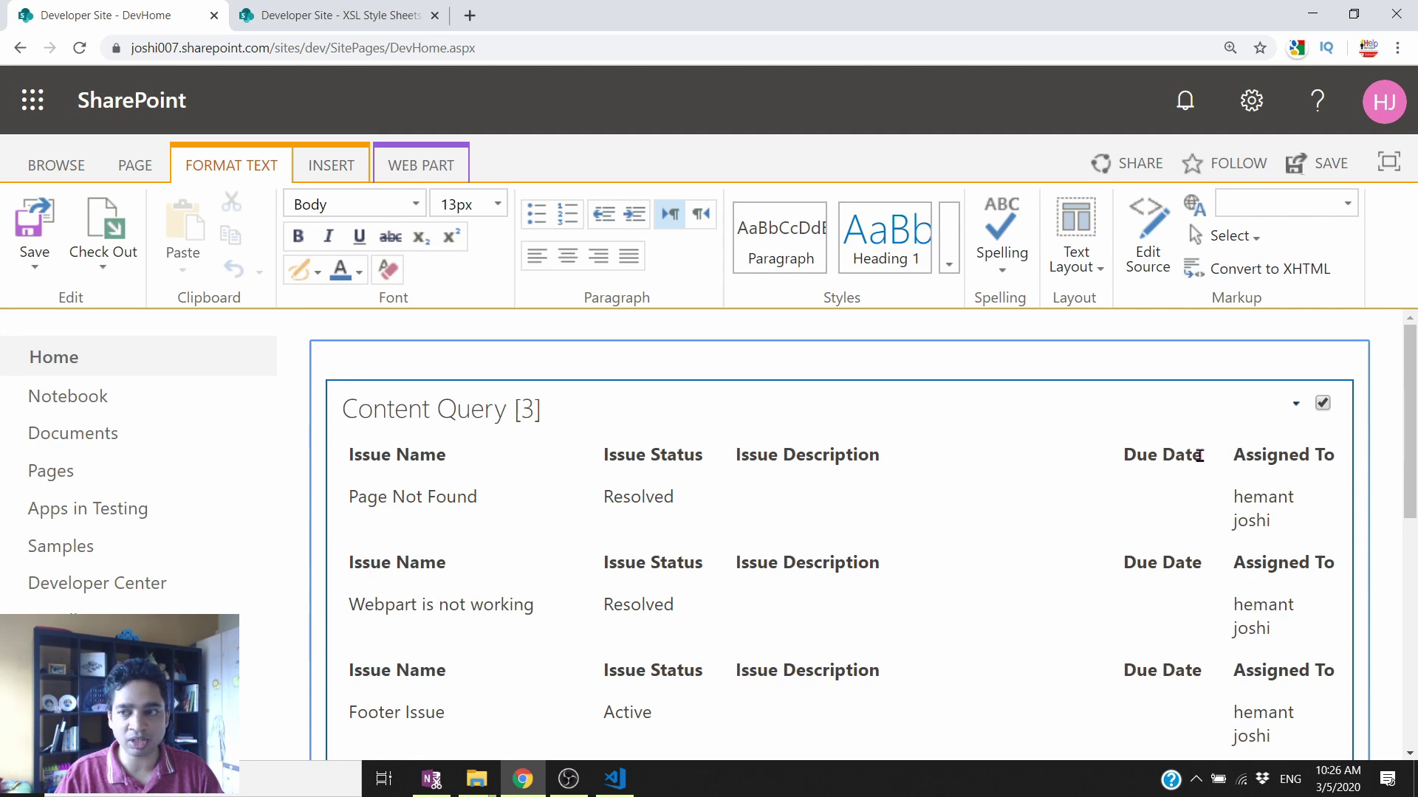
# Step: Reopen the Content Query web part's properties and go to the Comment mapping among the fields to display
pyautogui.click(1296, 404)
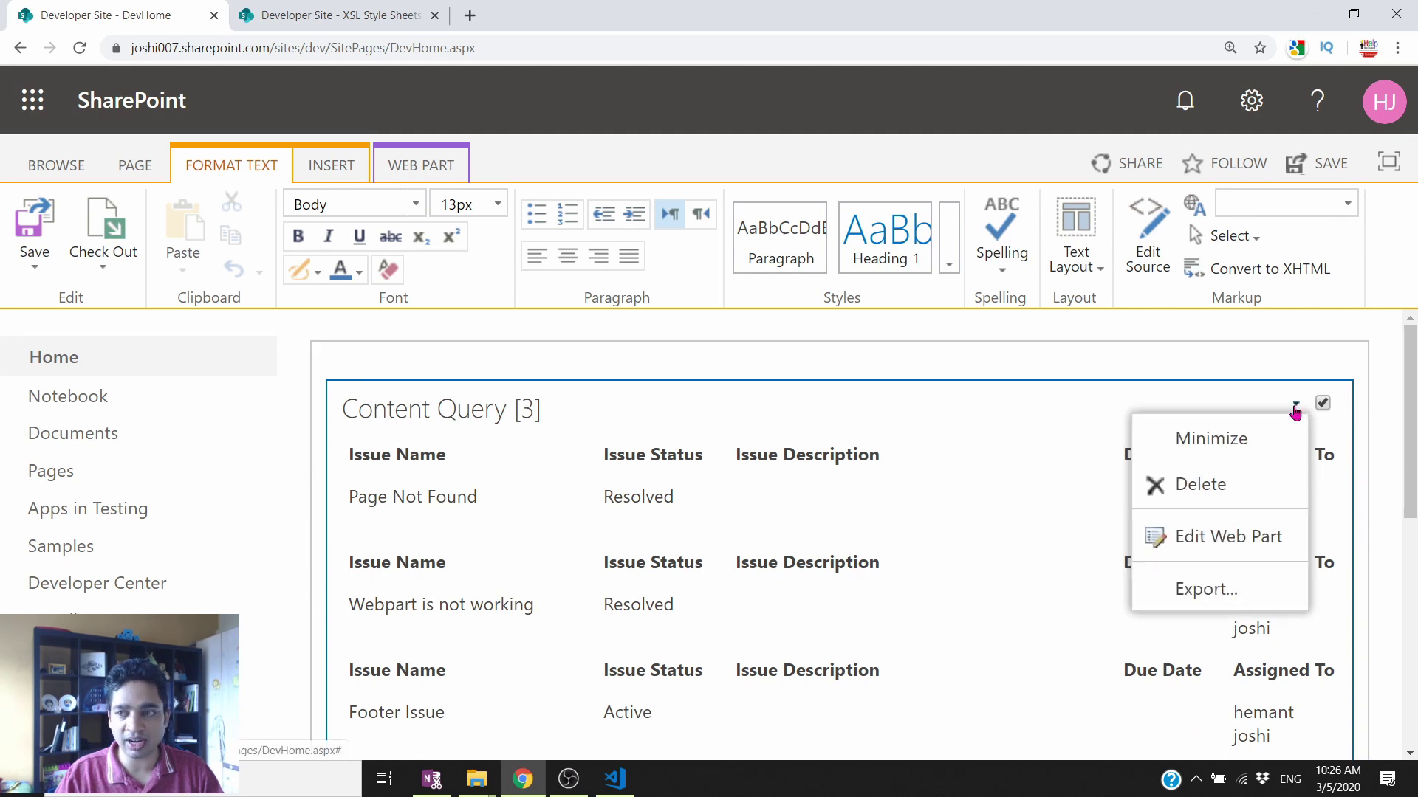
pyautogui.click(1186, 546)
pyautogui.scroll(-1, 1061, 589)
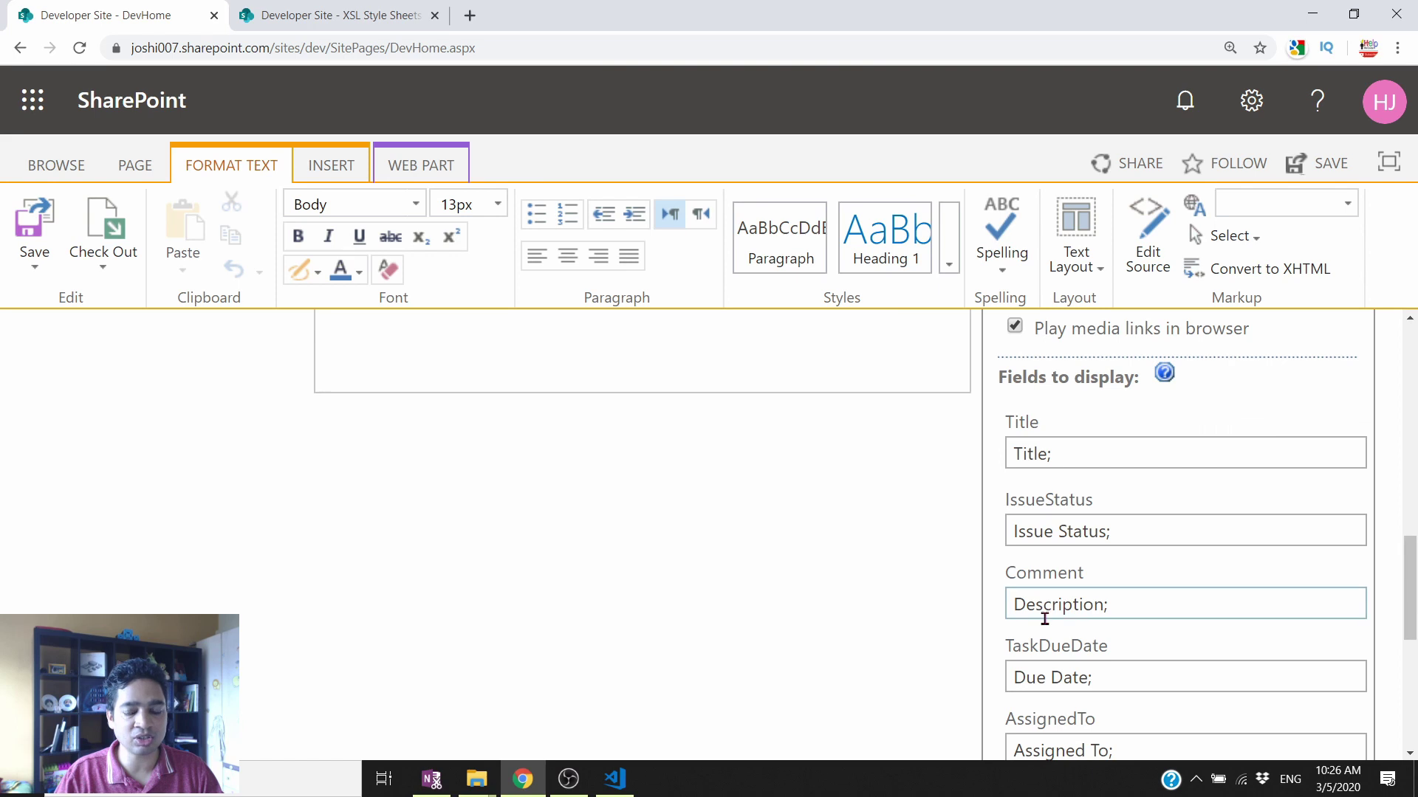
pyautogui.doubleClick(1073, 606)
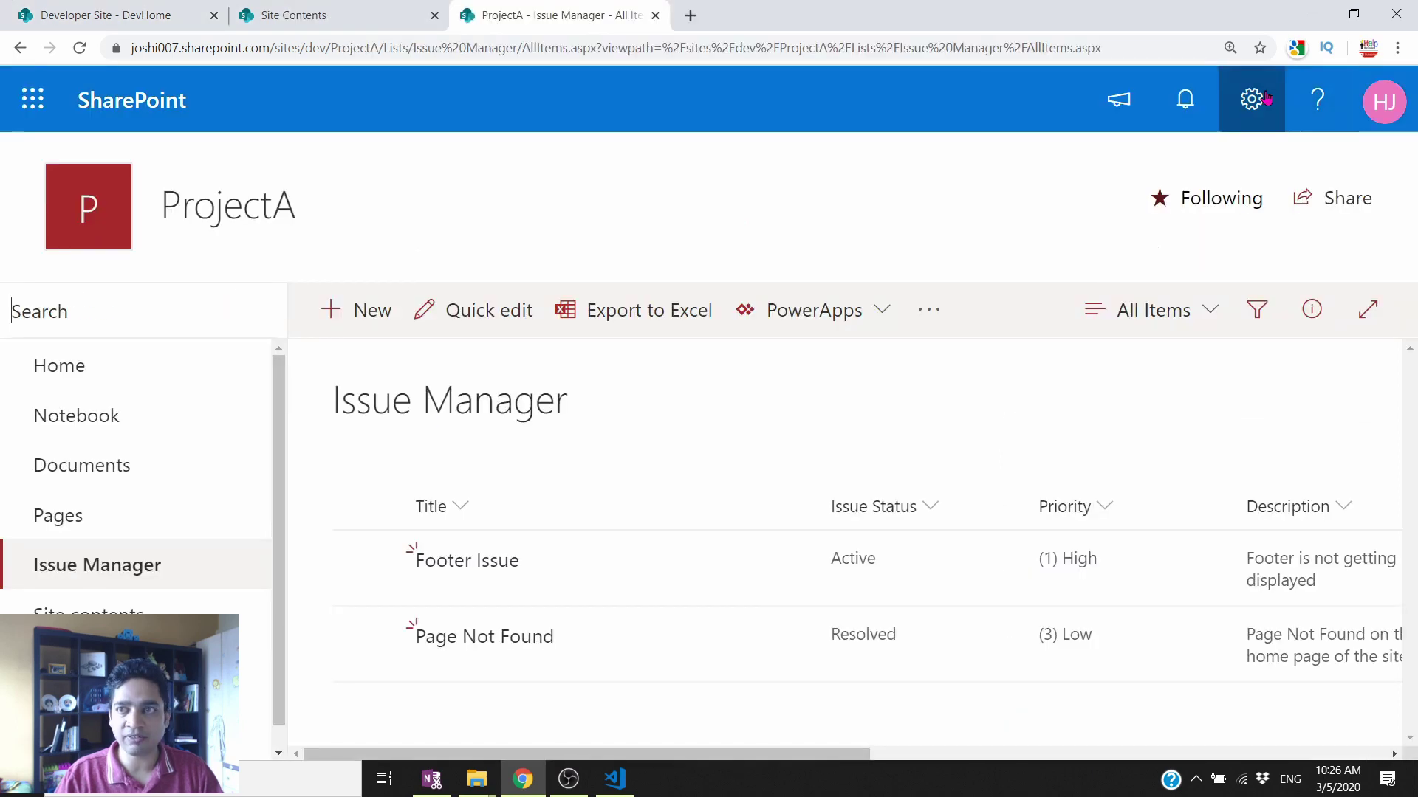
# Step: Open the list settings of ProjectA's Issue Manager list and go to its columns
pyautogui.click(1266, 97)
pyautogui.click(1044, 389)
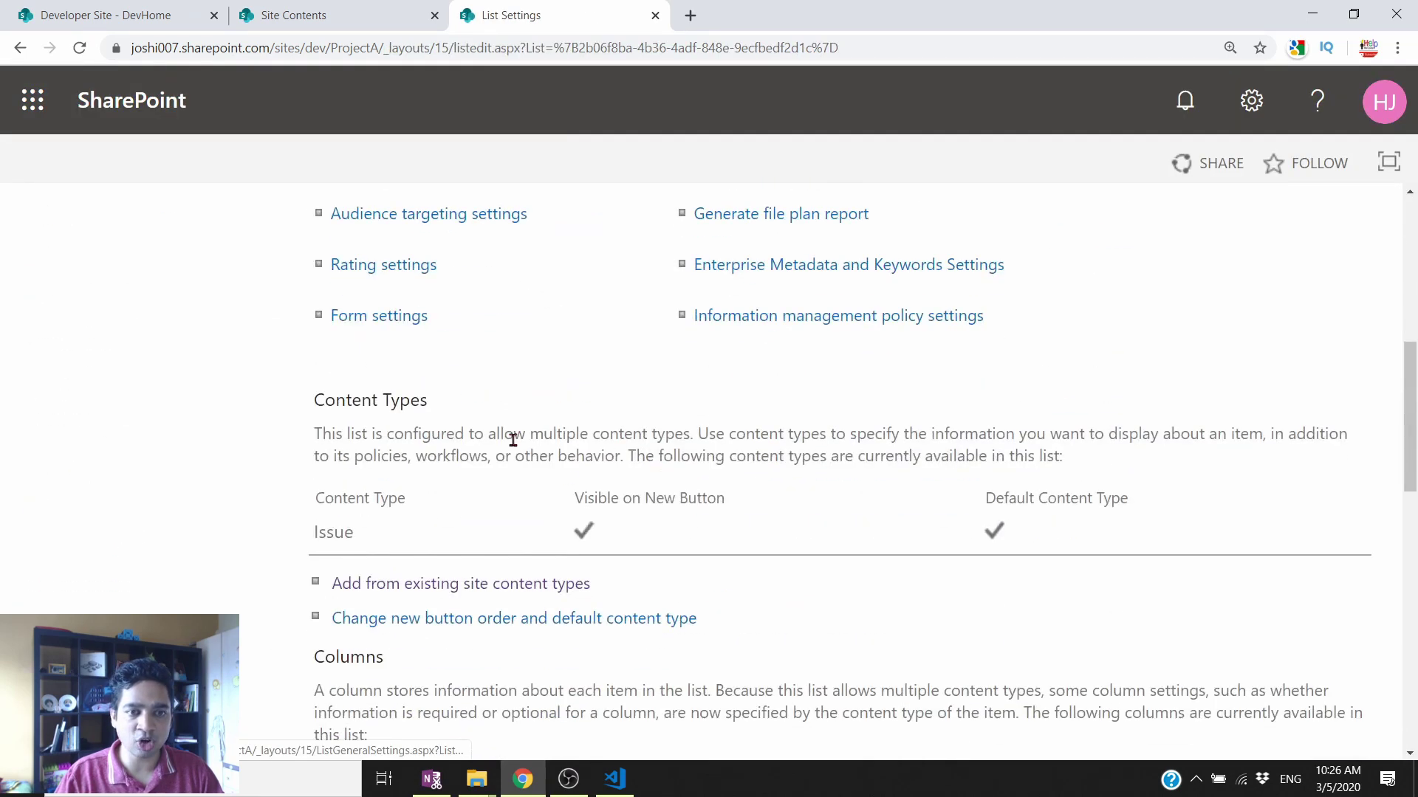
pyautogui.scroll(-5, 509, 437)
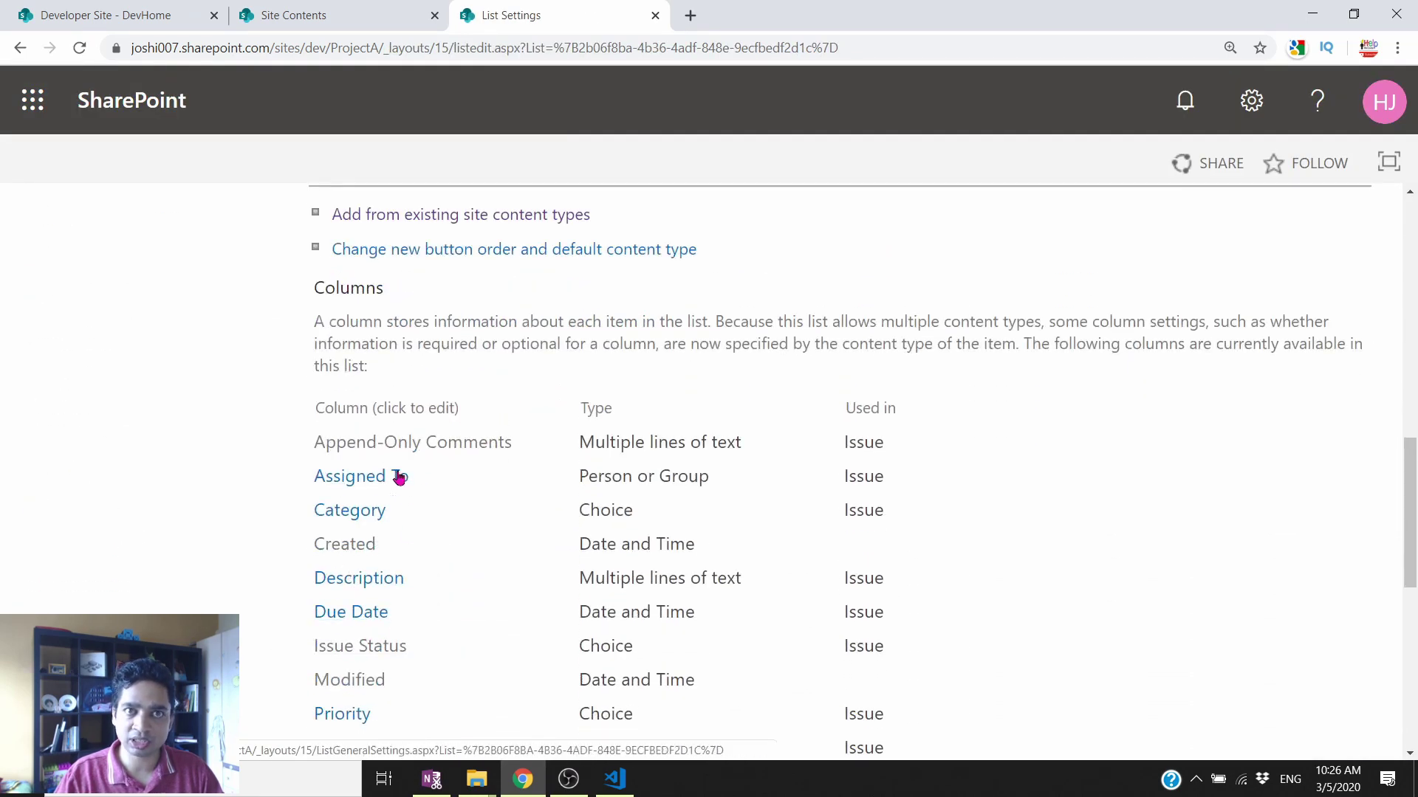
pyautogui.scroll(-2, 395, 475)
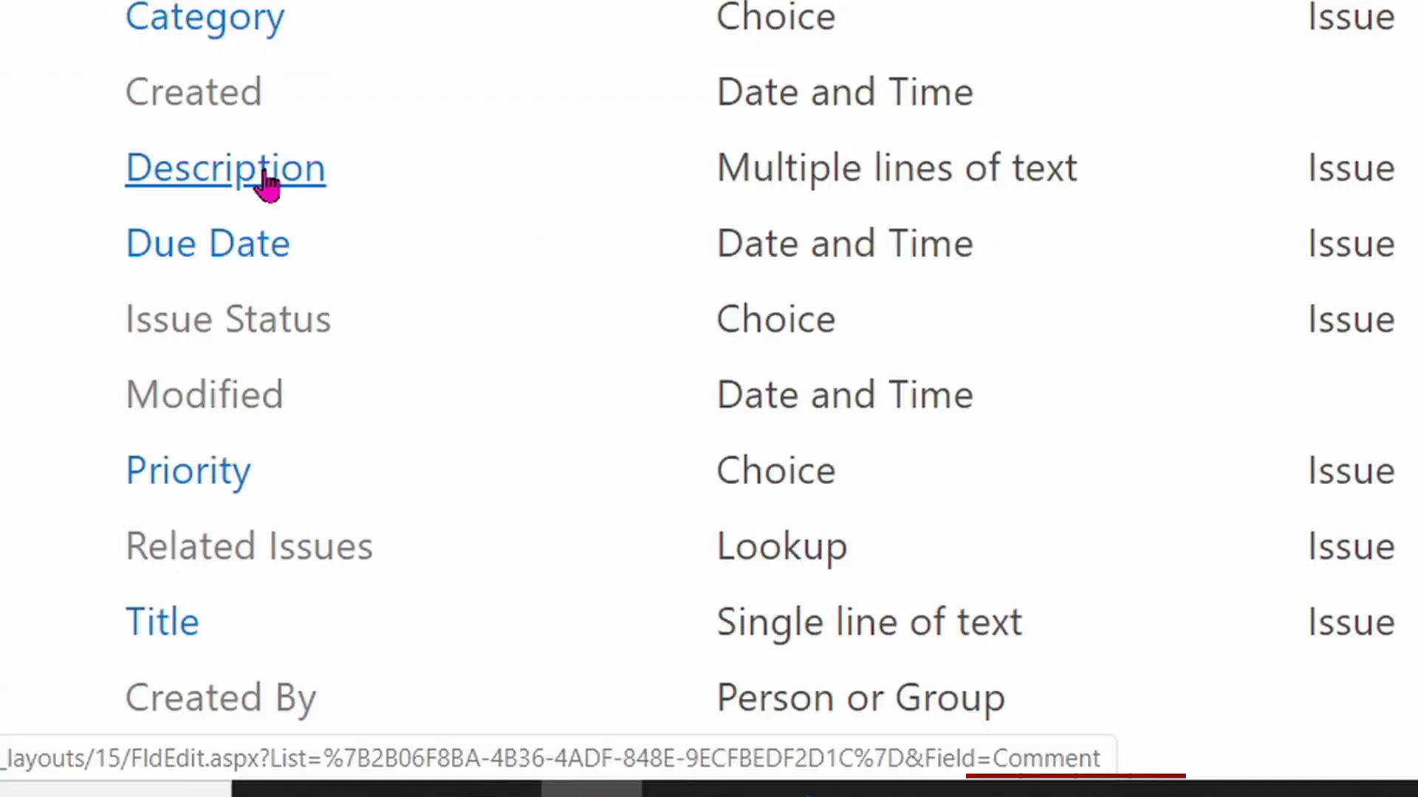
# Step: Open the Description column's settings and copy its internal name "Comment" from the page address
pyautogui.click(267, 184)
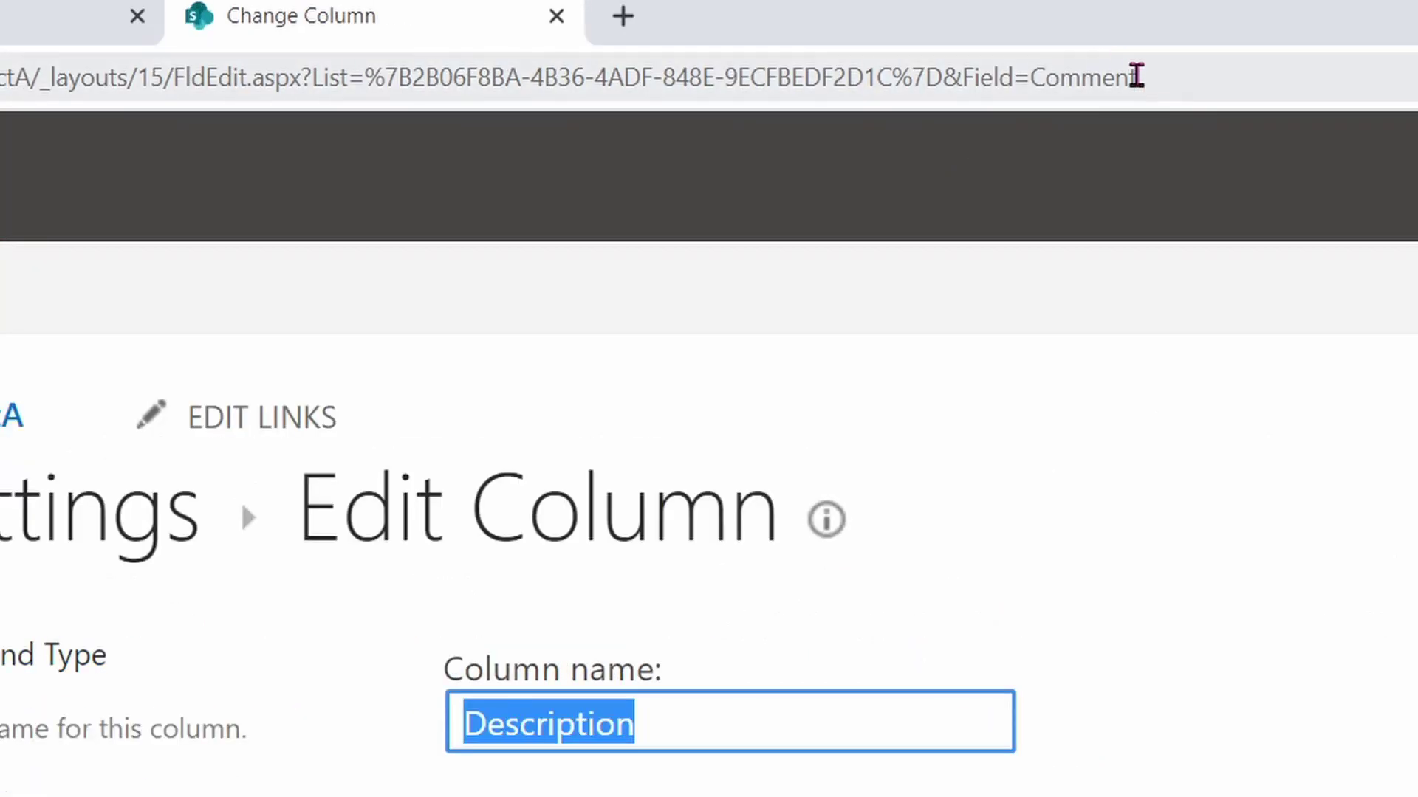
pyautogui.click(1174, 76)
pyautogui.doubleClick(1108, 80)
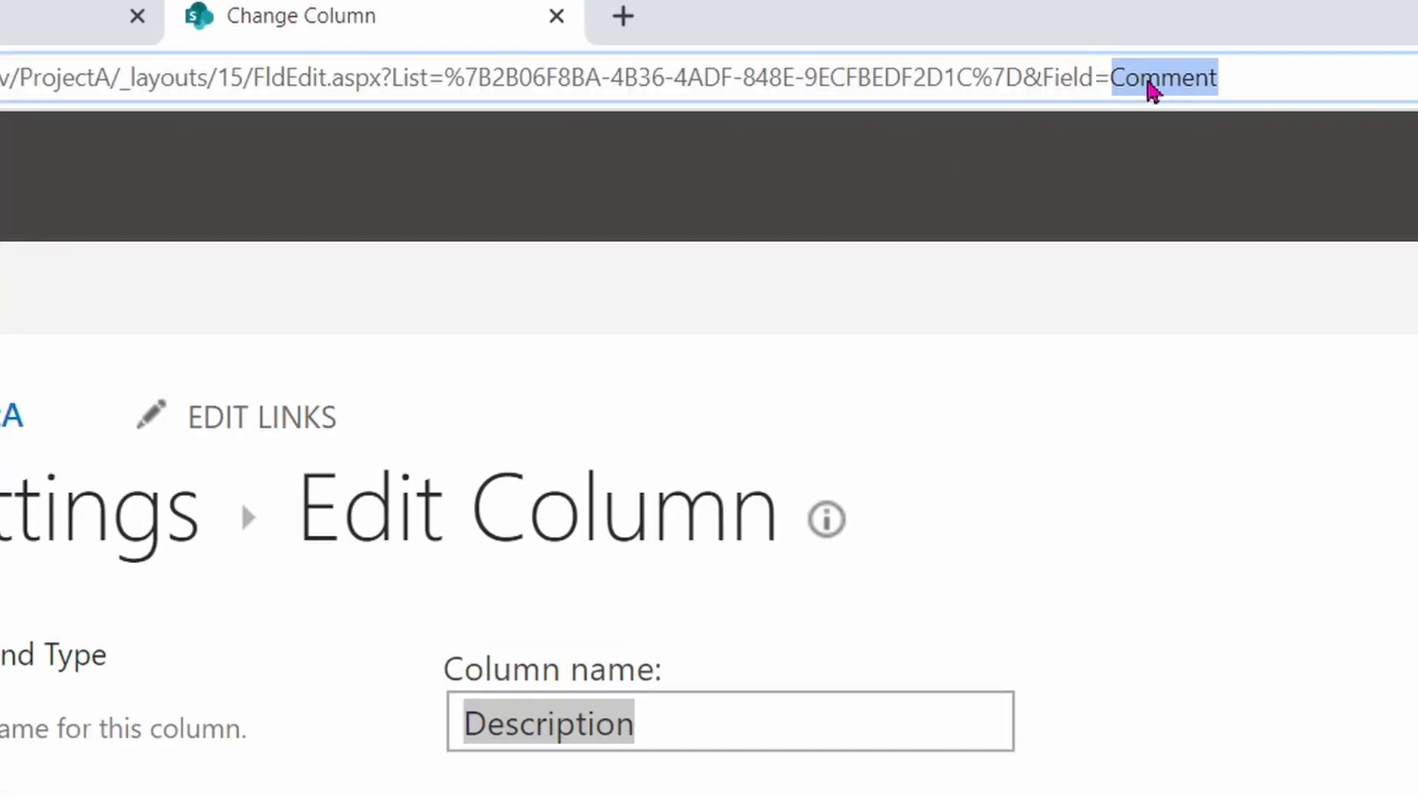
pyautogui.moveTo(1285, 86); pyautogui.dragTo(1107, 70)
pyautogui.hotkey('ctrl', 'c')
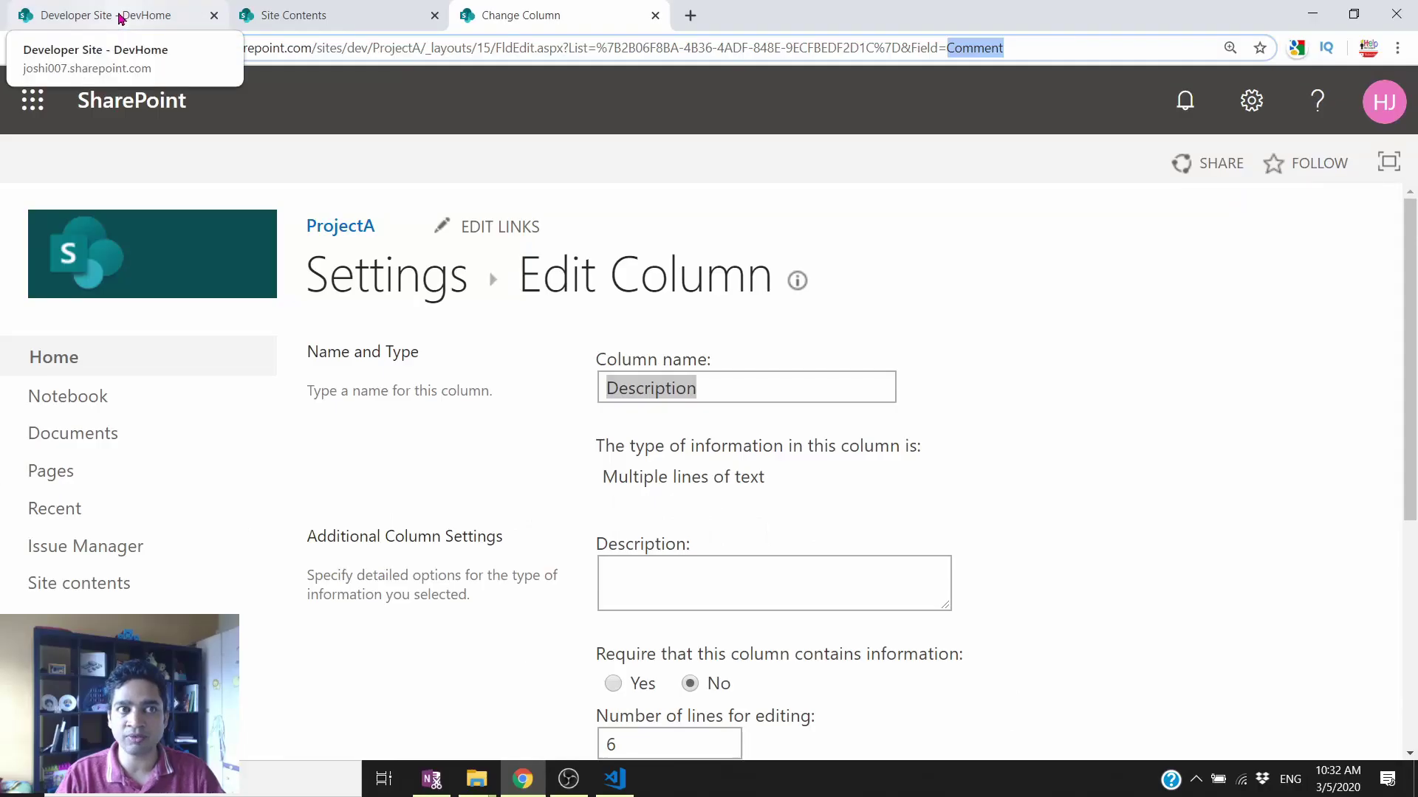
# Step: Return to the DevHome page and replace the Comment field's mapping with the copied internal name "Comment"
pyautogui.click(121, 17)
pyautogui.click(1123, 601)
pyautogui.hotkey('ctrl', 'a')
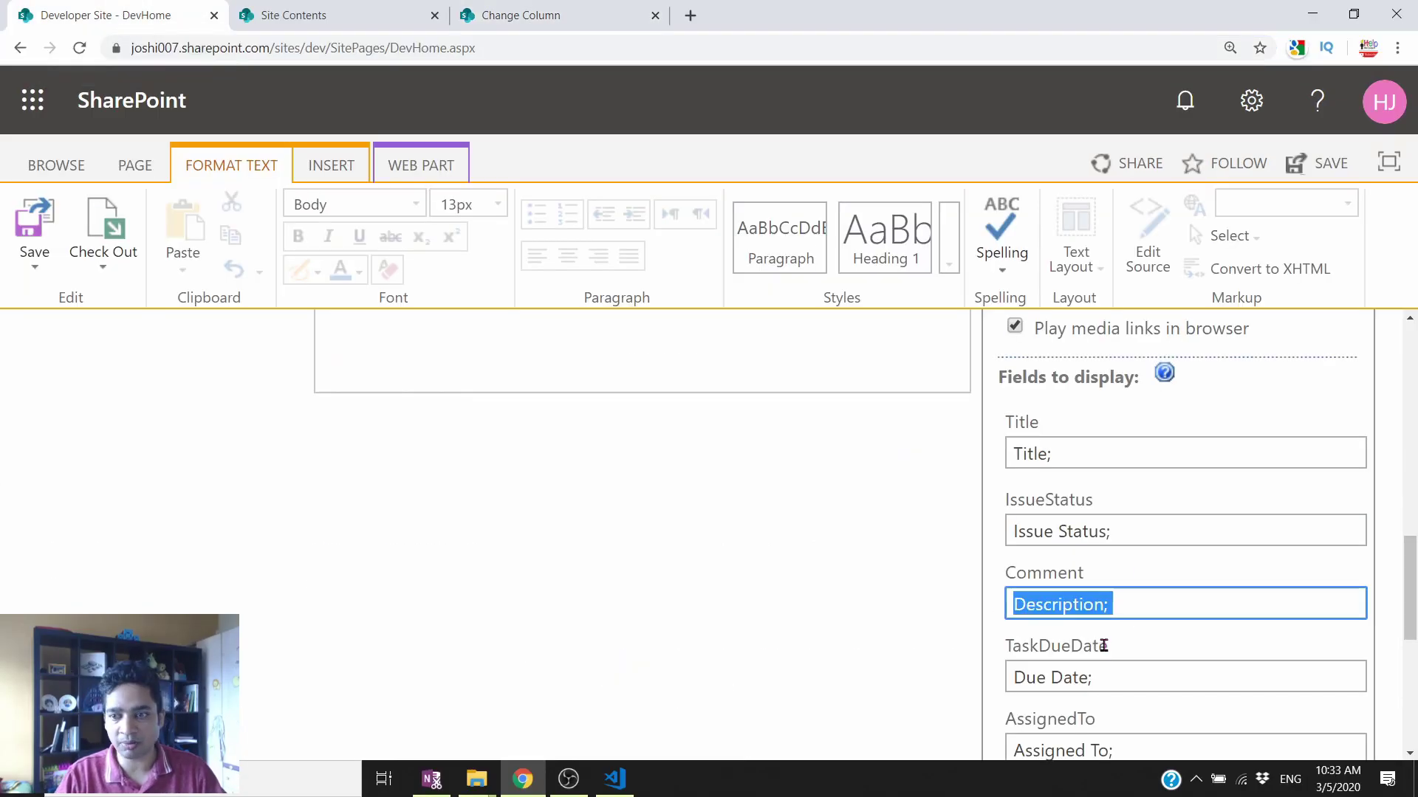
pyautogui.hotkey('ctrl', 'v')
# Step: Set the TaskDueDate field to display to "TaskDueDate" and apply the web part changes
pyautogui.scroll(-1, 1113, 629)
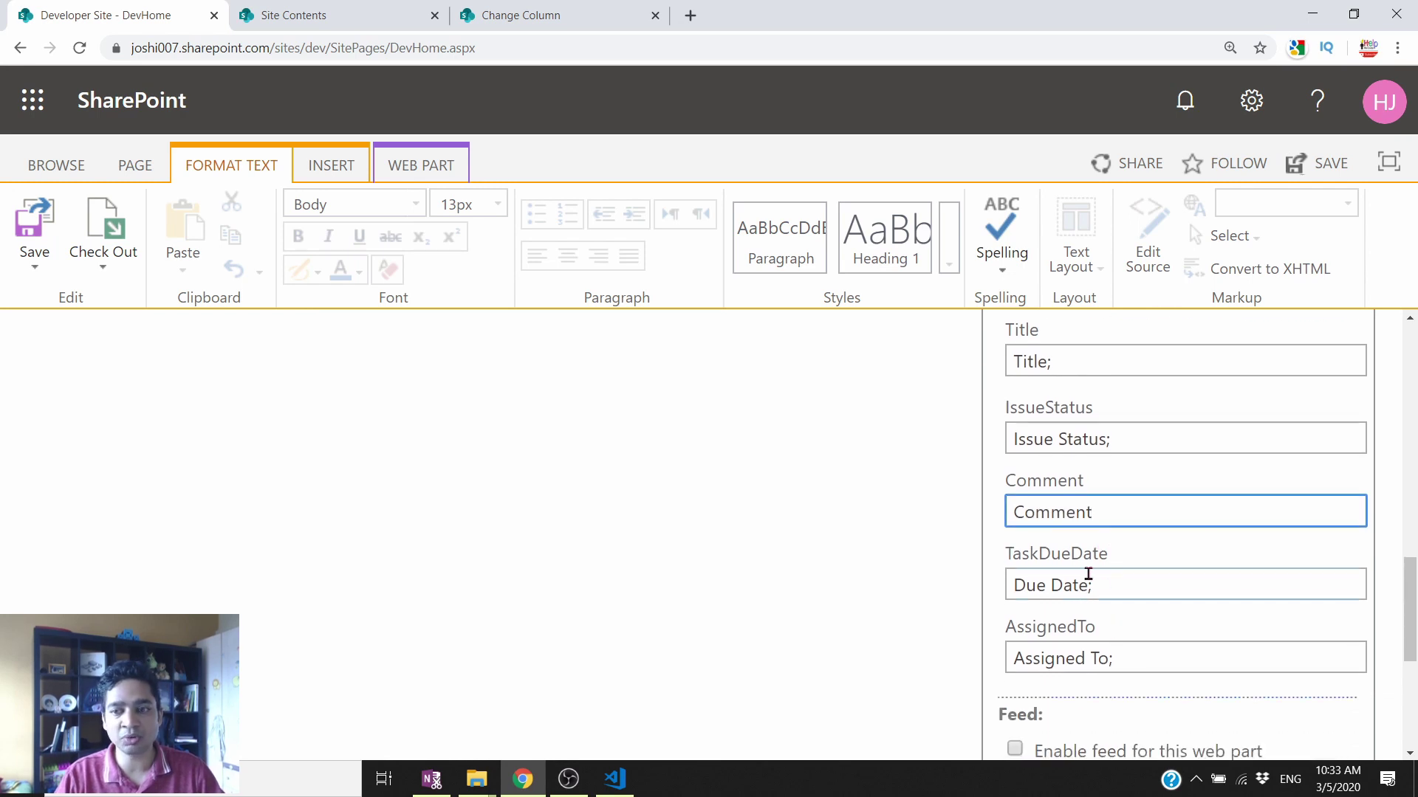
pyautogui.click(1057, 583)
pyautogui.hotkey('ctrl', 'a')
pyautogui.write('TaskDueDate')
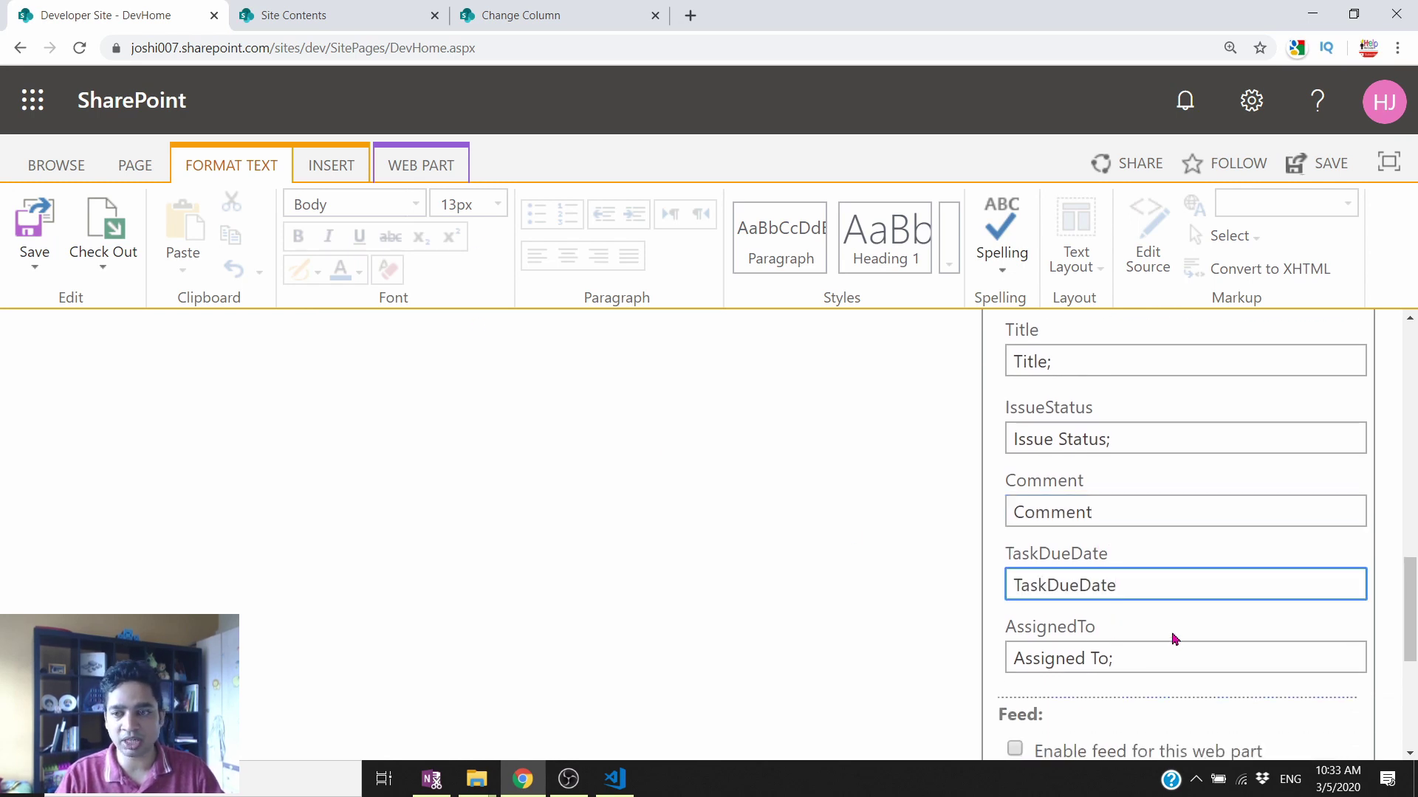
pyautogui.scroll(-5, 1161, 658)
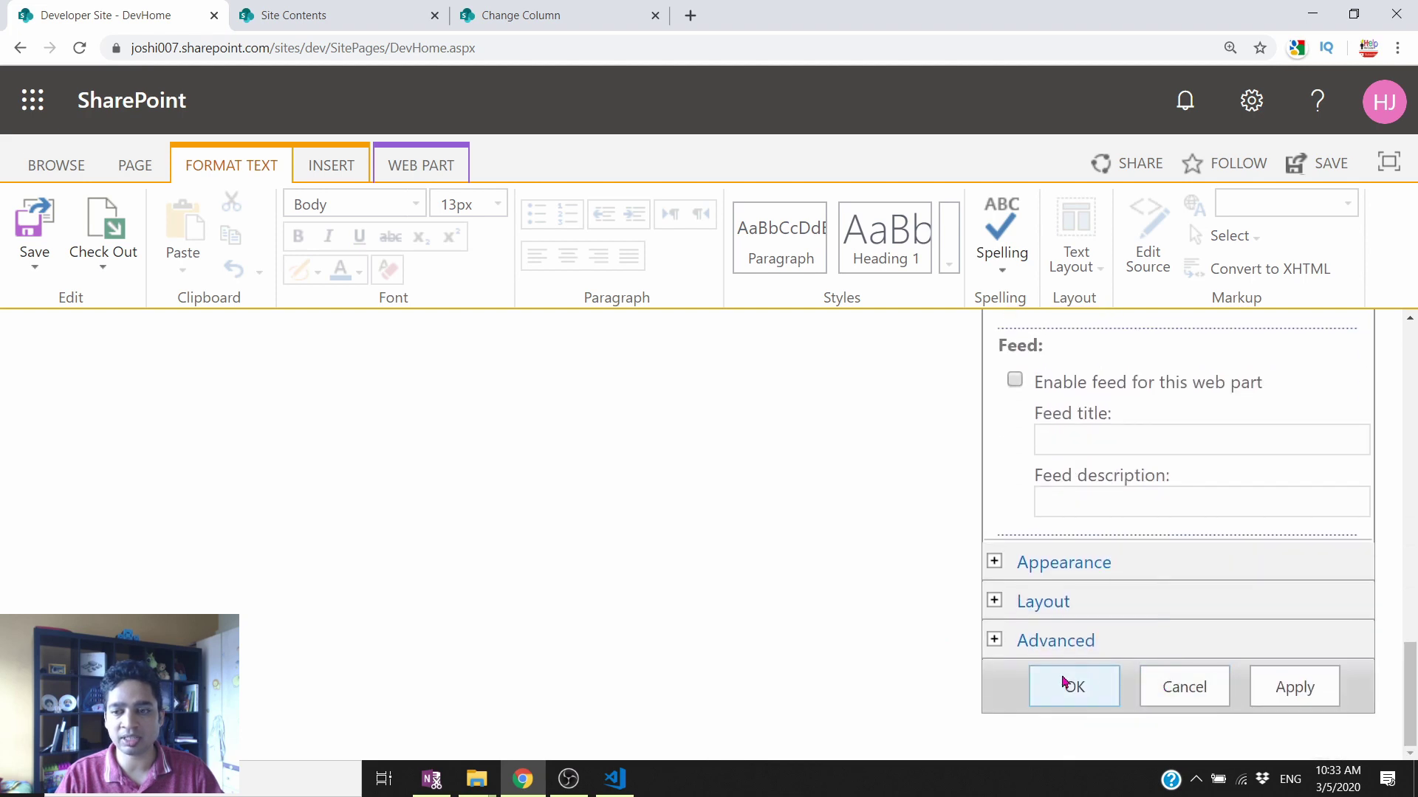
pyautogui.click(1065, 684)
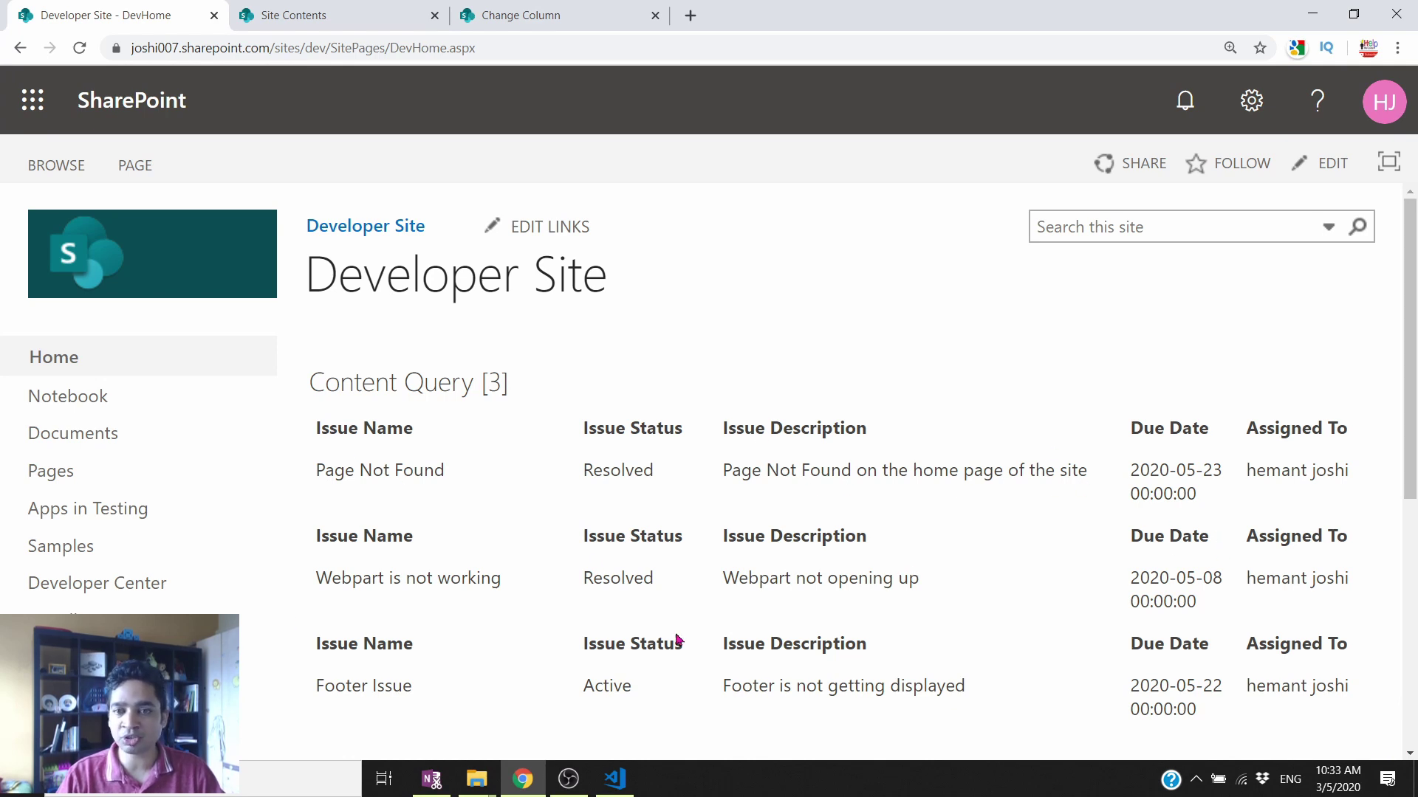
# Step: In Visual Studio Code, copy the opening tag <xsl:if test="count(preceding-sibling::*)=0"> from Learnig.xsl
pyautogui.moveTo(410, 257); pyautogui.dragTo(517, 434)
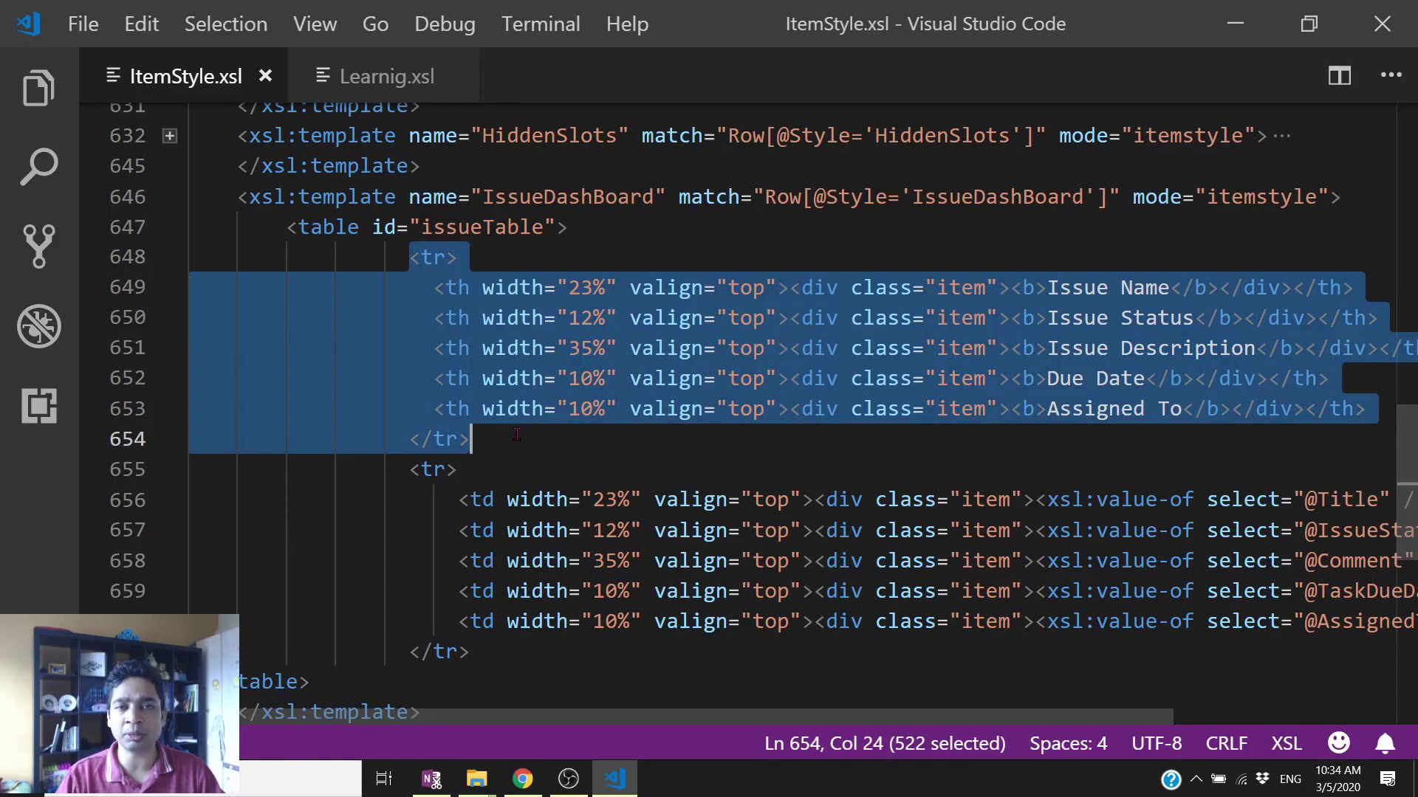
pyautogui.click(384, 76)
pyautogui.scroll(-1, 453, 448)
pyautogui.scroll(-2, 453, 448)
pyautogui.moveTo(237, 389); pyautogui.dragTo(829, 391)
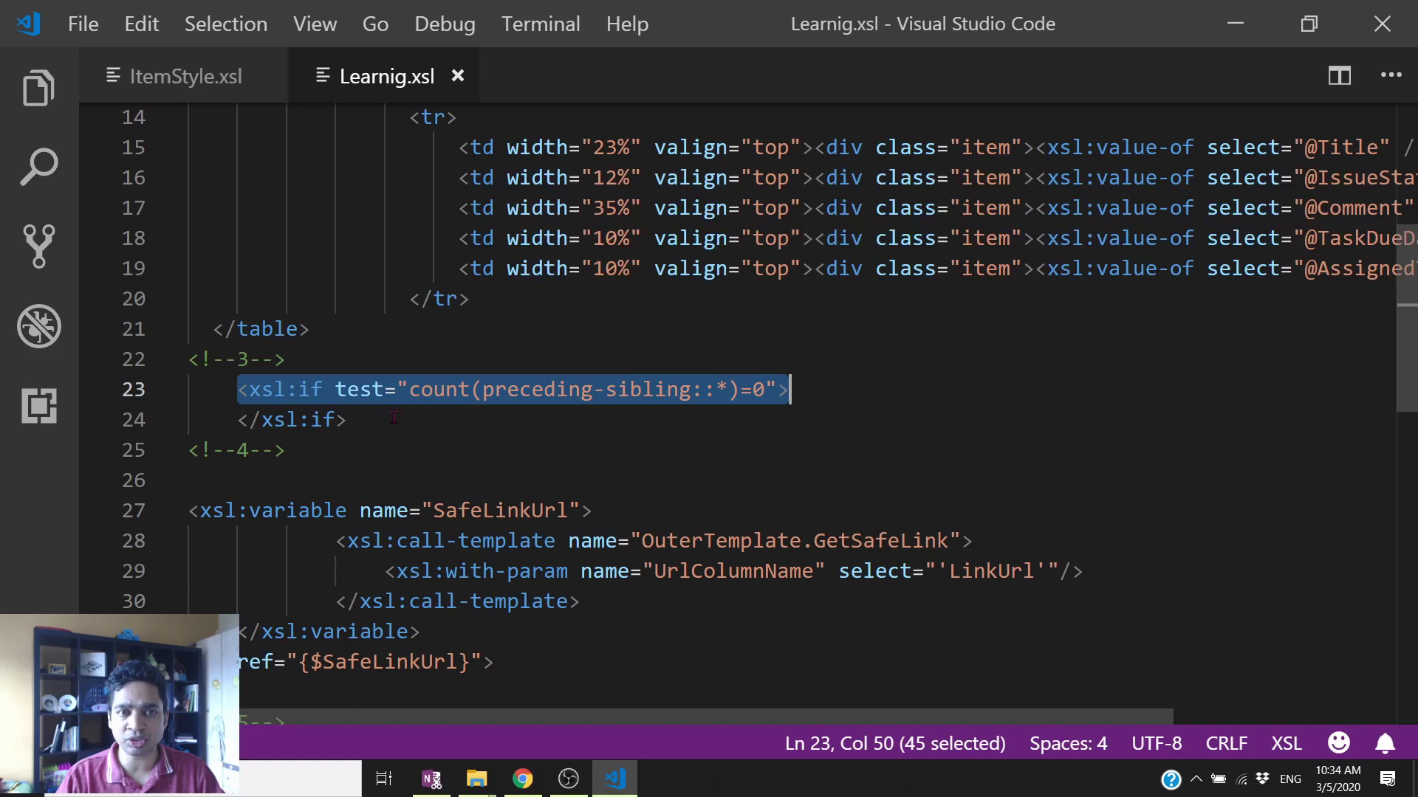
pyautogui.doubleClick(360, 389)
pyautogui.doubleClick(439, 389)
pyautogui.moveTo(699, 390); pyautogui.dragTo(626, 390)
pyautogui.moveTo(816, 390); pyautogui.dragTo(236, 386)
pyautogui.hotkey('ctrl', 'c')
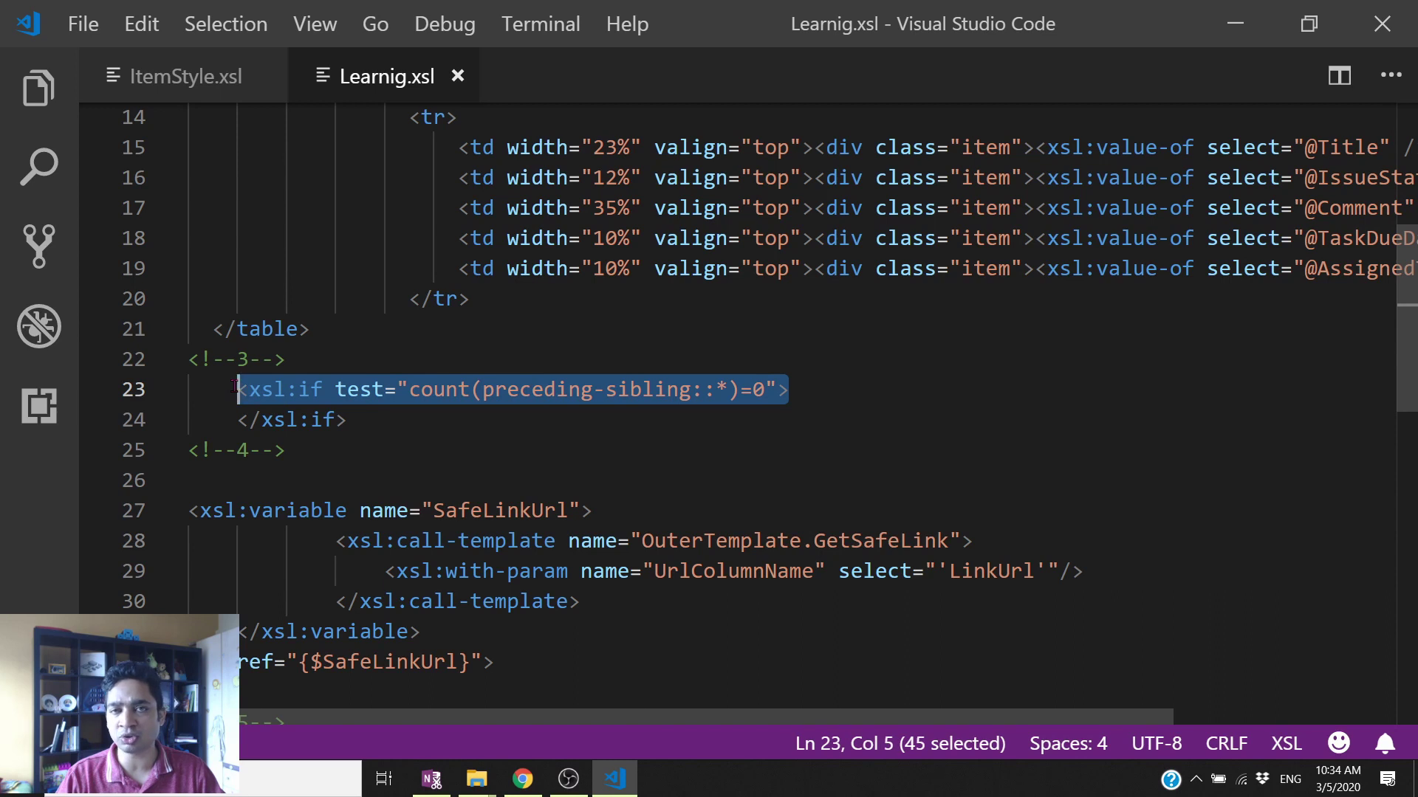
# Step: Paste the xsl:if opening tag above the header row of the IssueDashBoard template's table in ItemStyle.xsl
pyautogui.hotkey('ctrl', 'Tab')
pyautogui.click(598, 224)
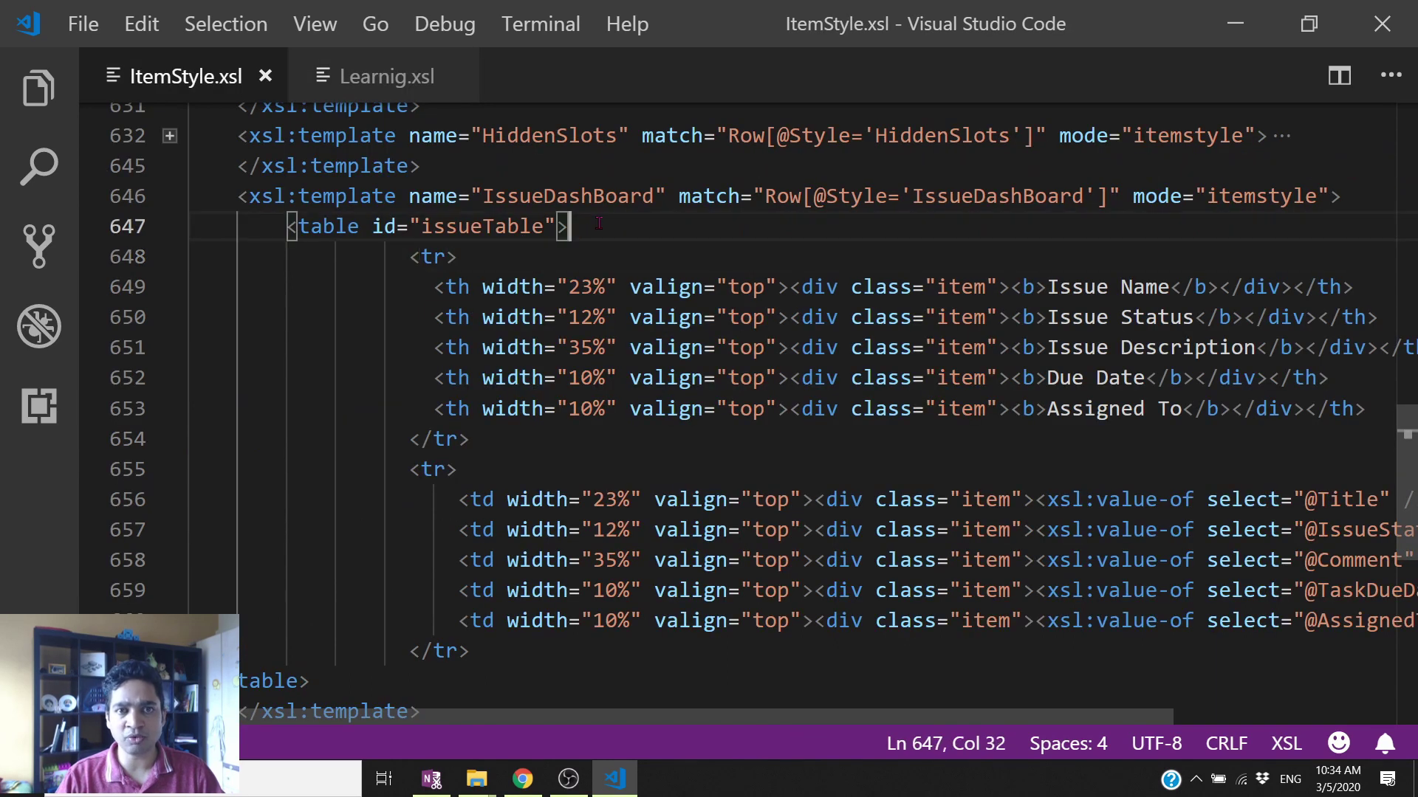
pyautogui.press('Return')
pyautogui.press('Tab')
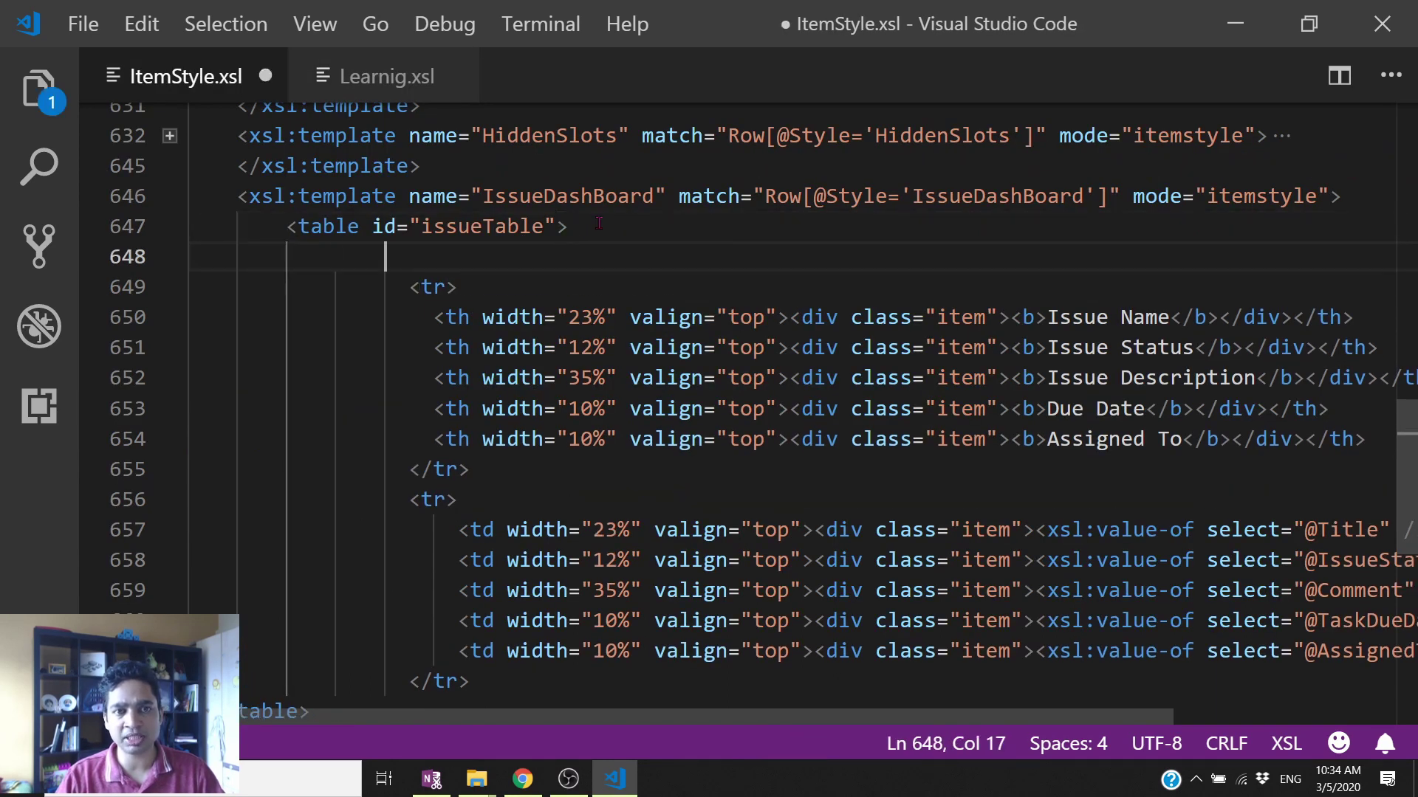
pyautogui.hotkey('ctrl', 'v')
# Step: Close the condition with </xsl:if> after the table's header row and save ItemStyle.xsl
pyautogui.click(532, 469)
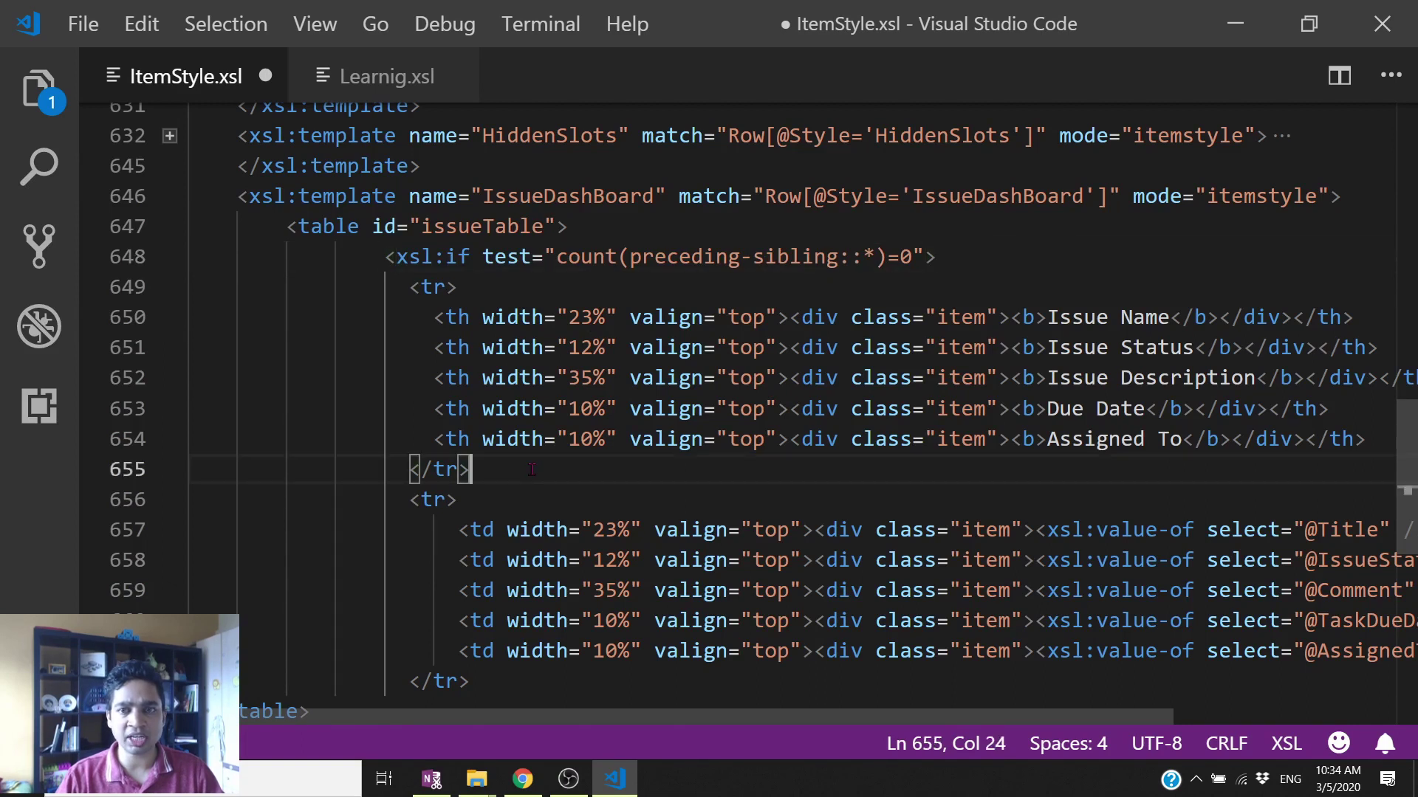
pyautogui.press('Return')
pyautogui.write('</xsl:if>')
pyautogui.hotkey('ctrl', 's')
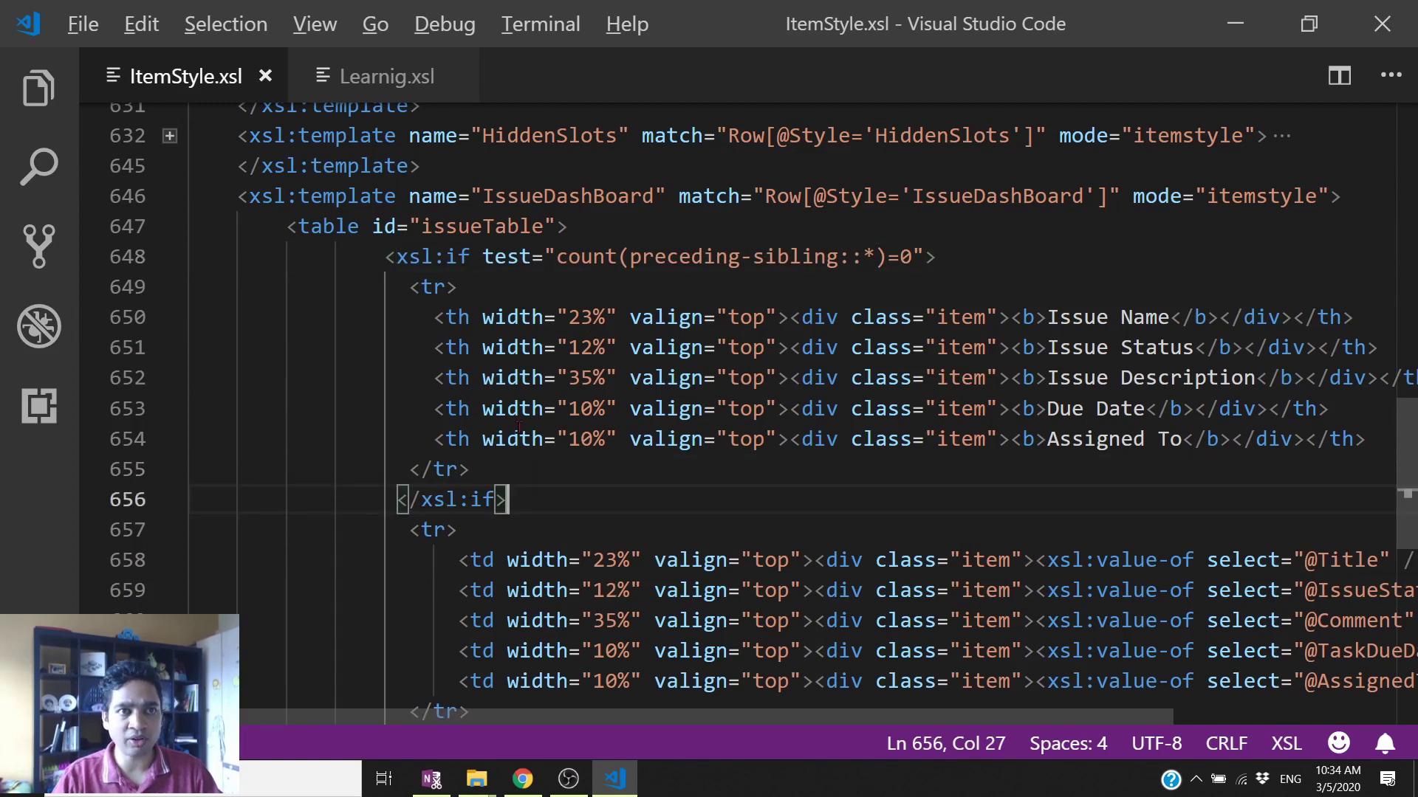
# Step: Switch to the browser and upload the edited ItemStyle.xsl to the XSL Style Sheets folder
pyautogui.hotkey('alt', 'Tab')
pyautogui.click(513, 323)
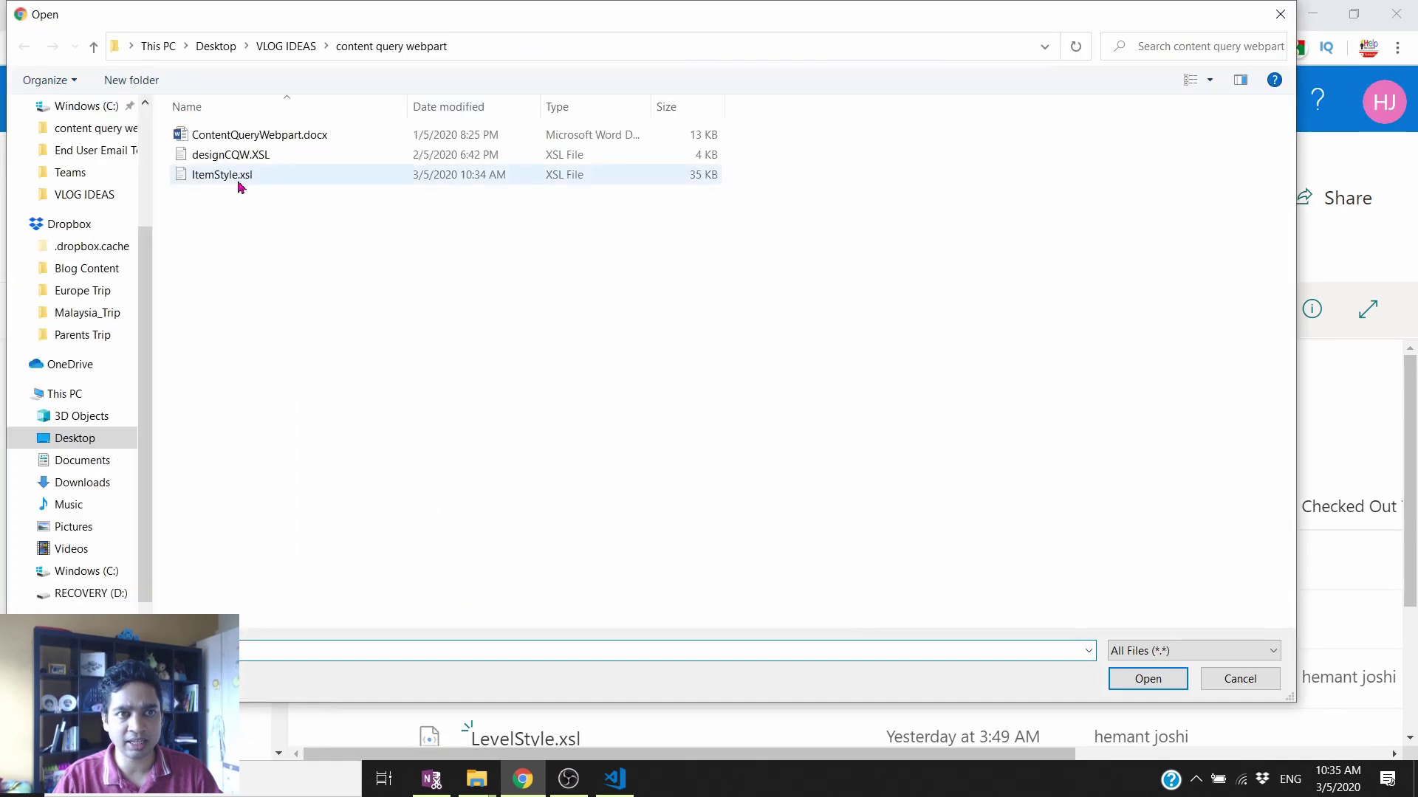
pyautogui.click(237, 177)
pyautogui.click(238, 183)
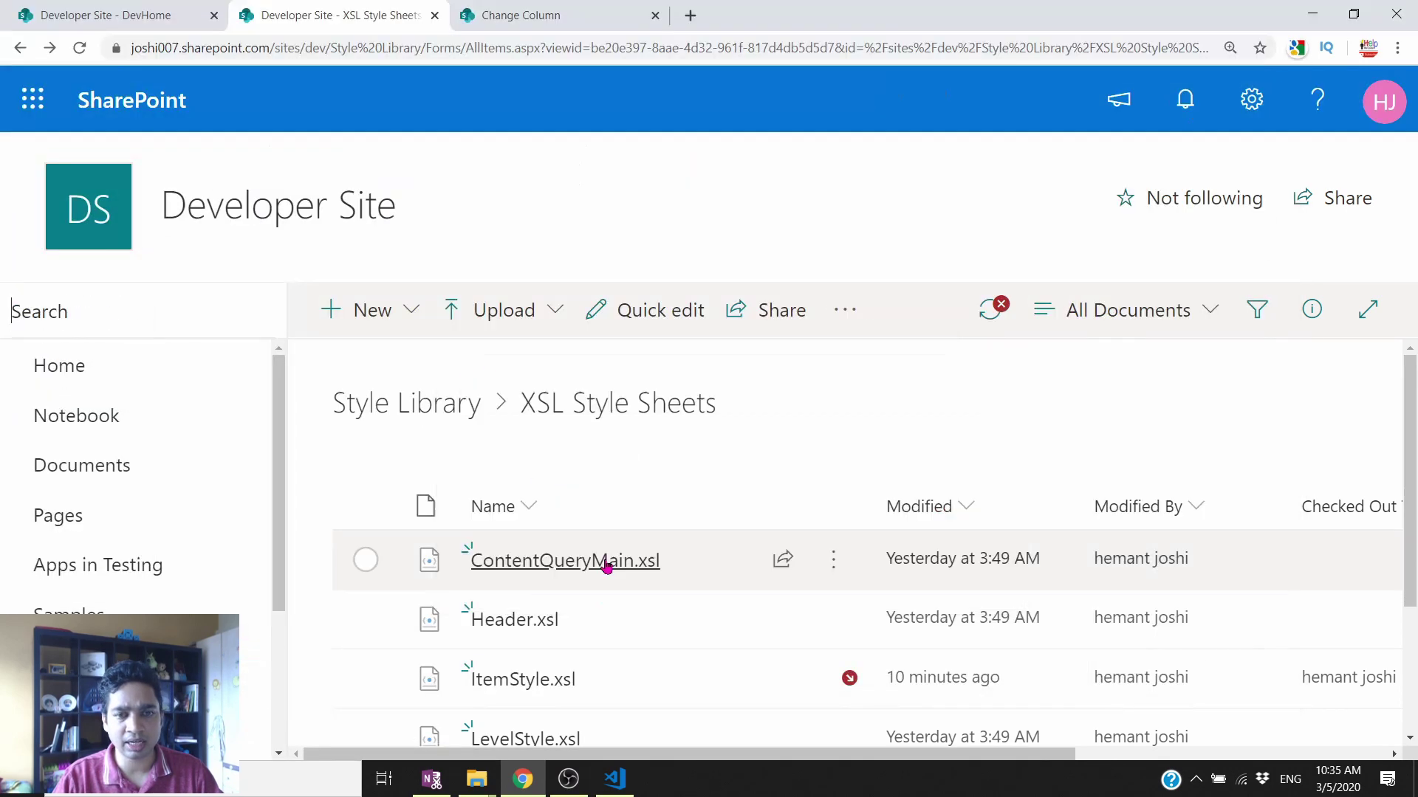
# Step: Reload the DevHome page and check the header row and issue names in the Content Query table
pyautogui.click(136, 22)
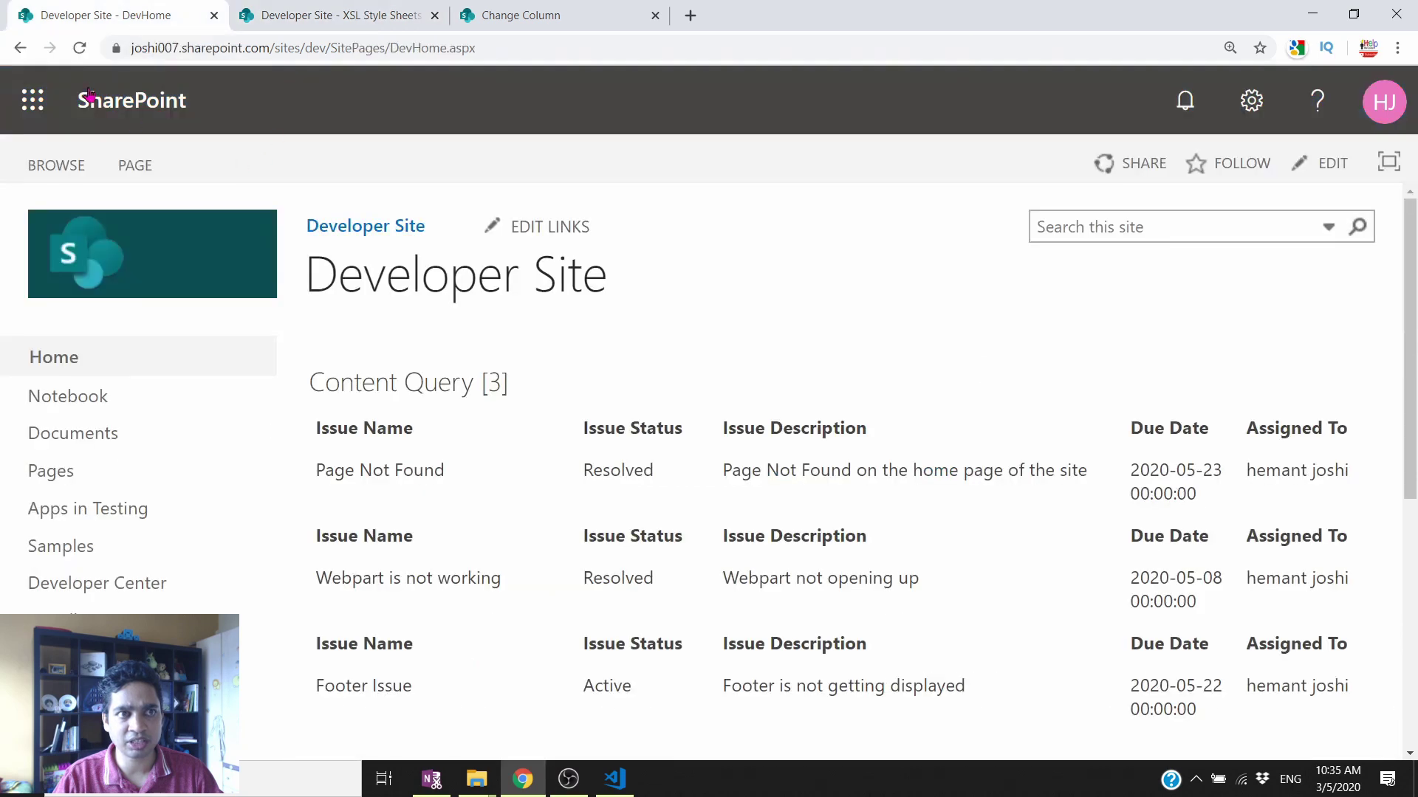
pyautogui.moveTo(314, 420); pyautogui.dragTo(1359, 429)
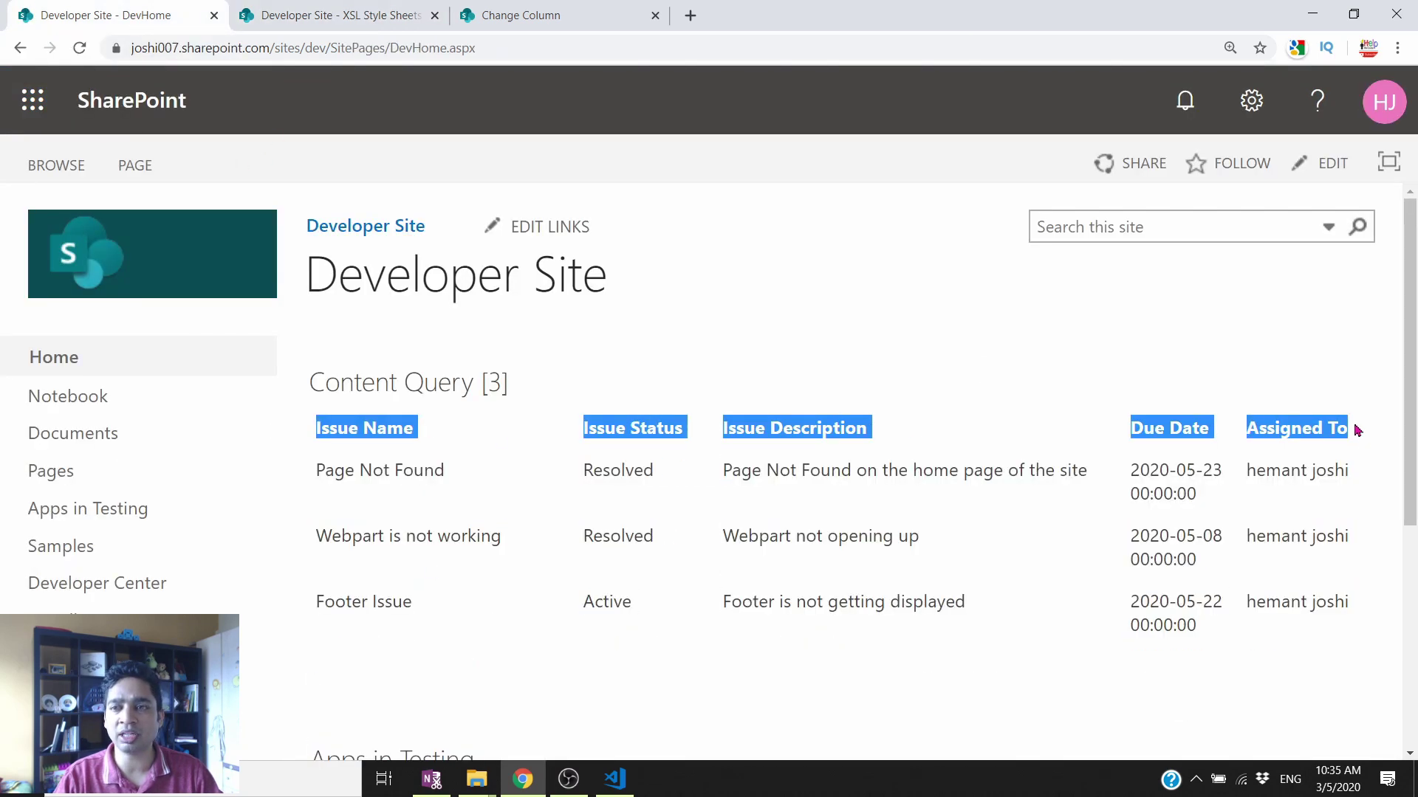
pyautogui.click(528, 445)
pyautogui.doubleClick(405, 476)
pyautogui.click(339, 468)
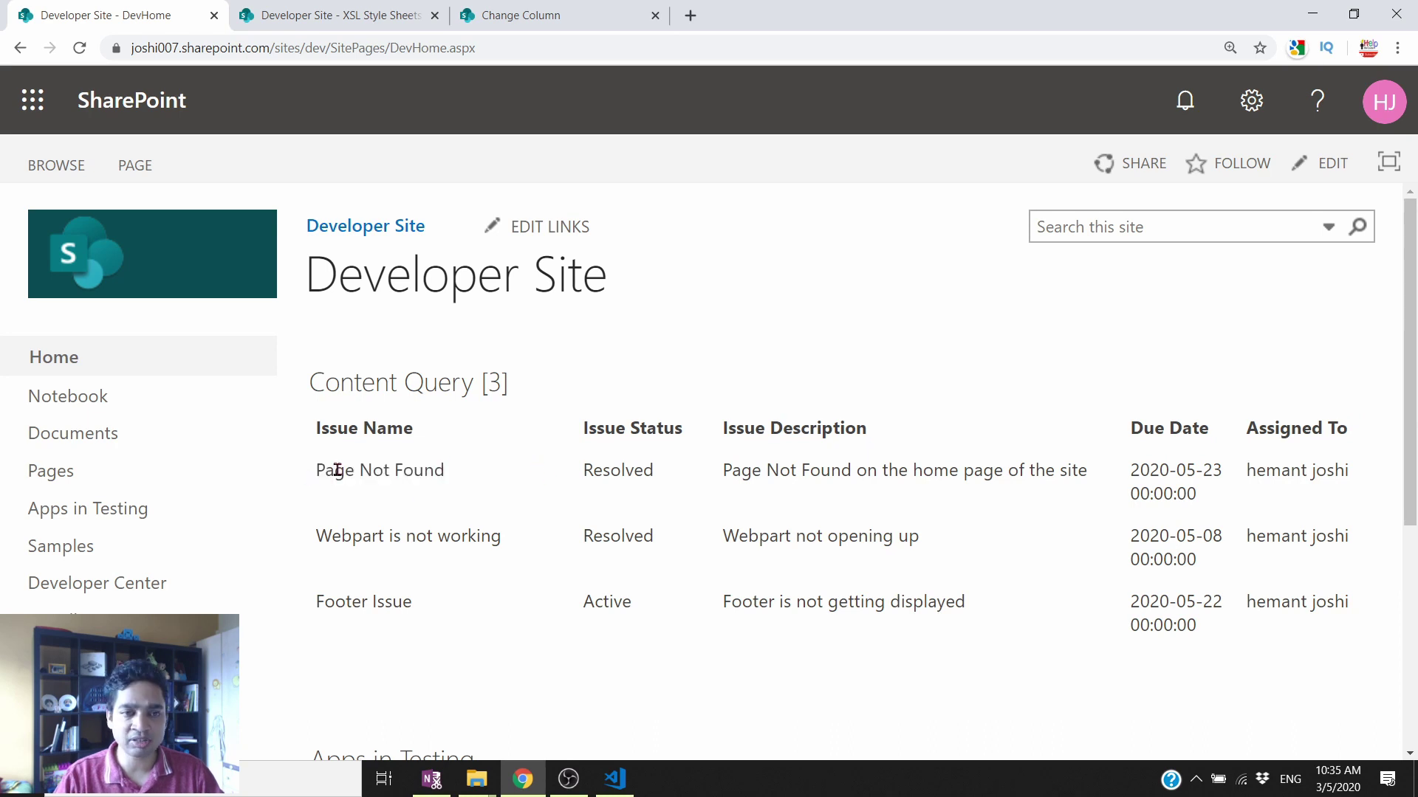
pyautogui.moveTo(306, 476)
pyautogui.mouseDown()
pyautogui.moveTo(436, 471)
pyautogui.moveTo(454, 485)
pyautogui.moveTo(321, 472)
pyautogui.mouseUp()
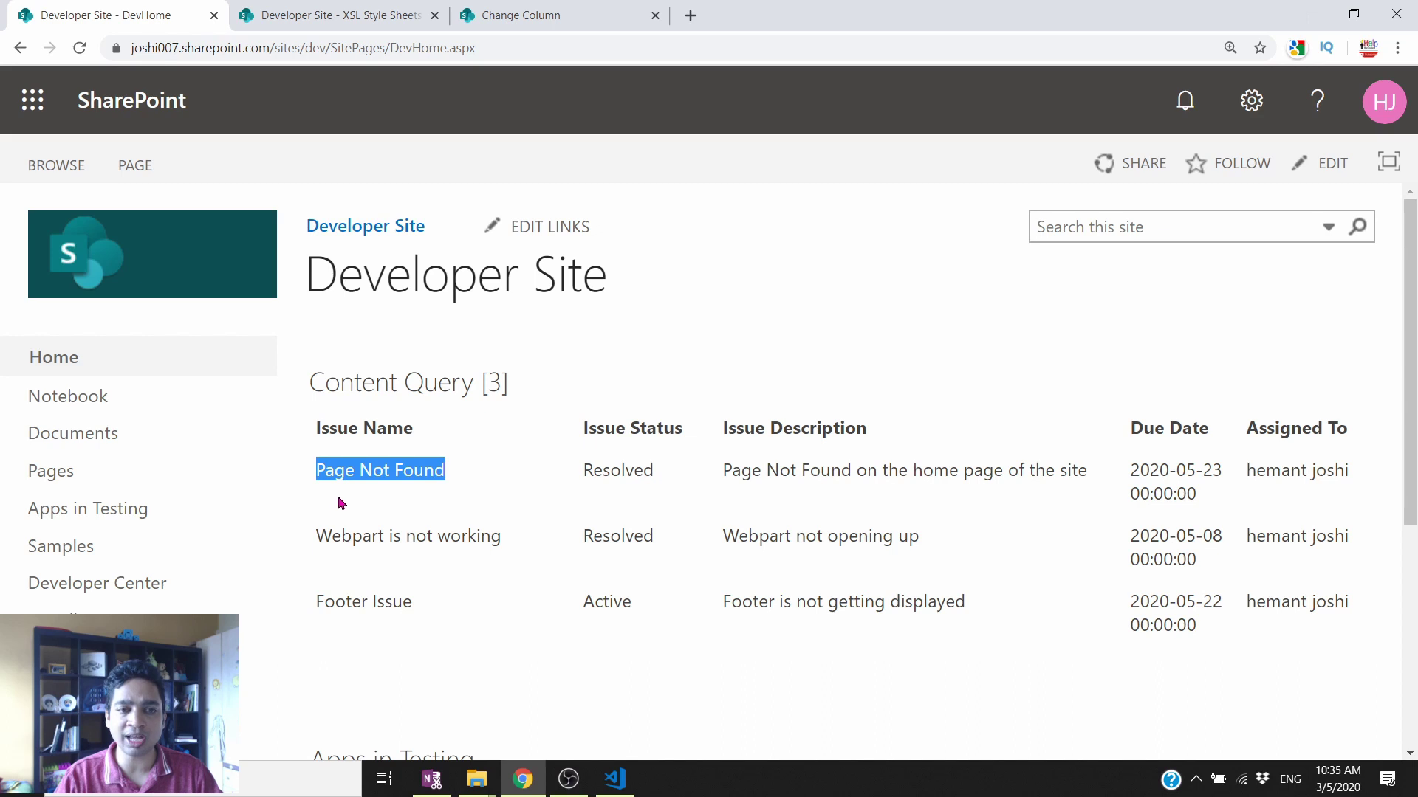
pyautogui.click(372, 480)
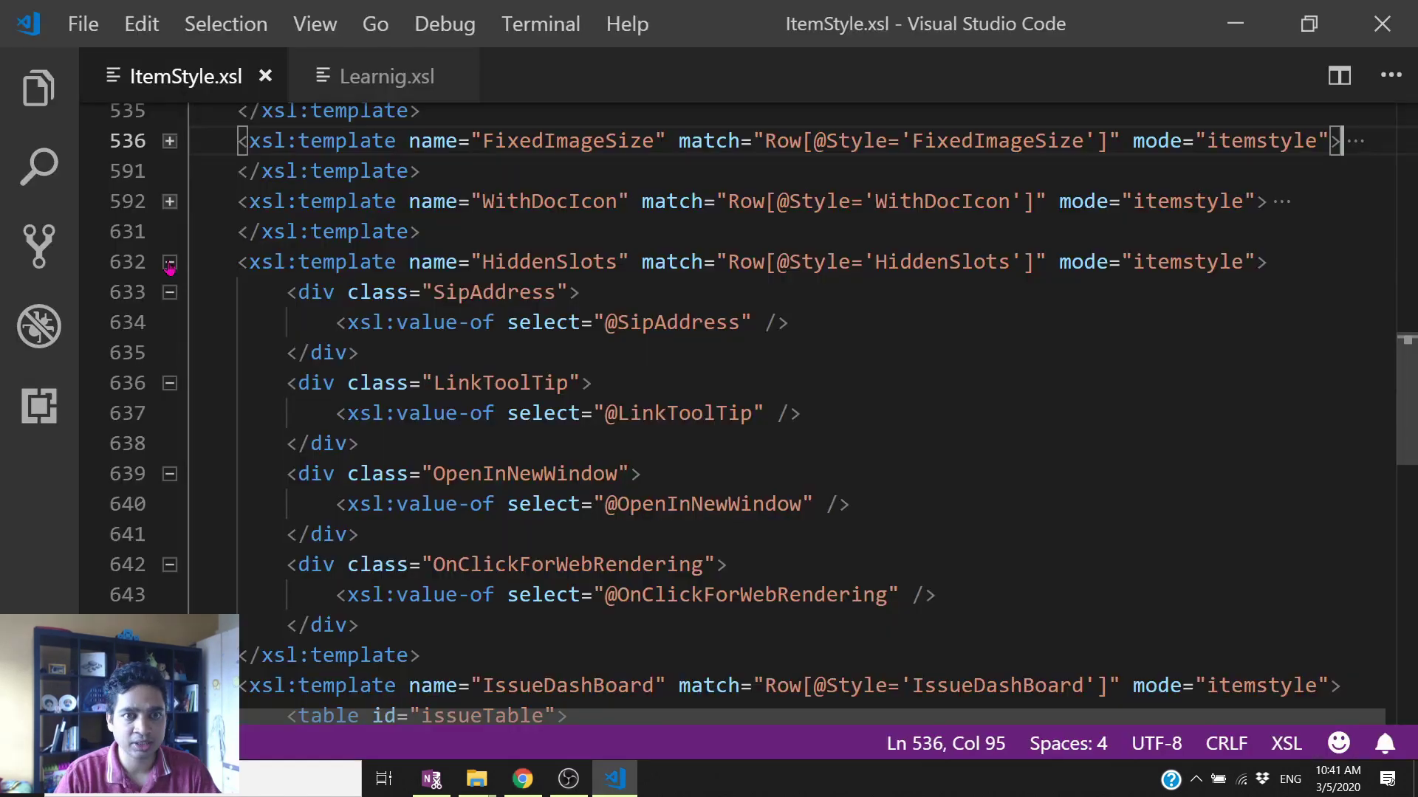
# Step: In Visual Studio Code, copy the SafeLinkUrl variable block from the WithDocIcon template in ItemStyle.xsl
pyautogui.click(170, 262)
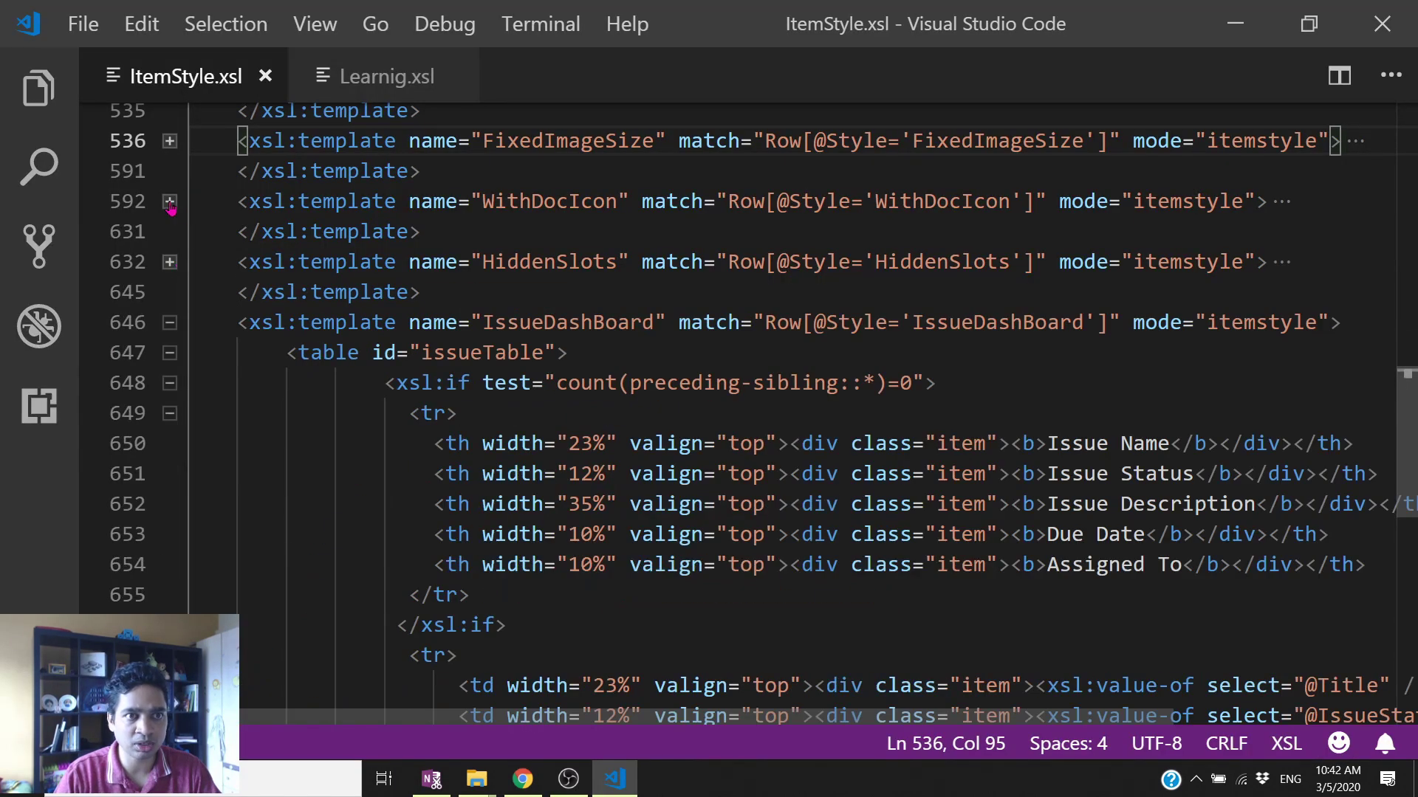
pyautogui.click(169, 202)
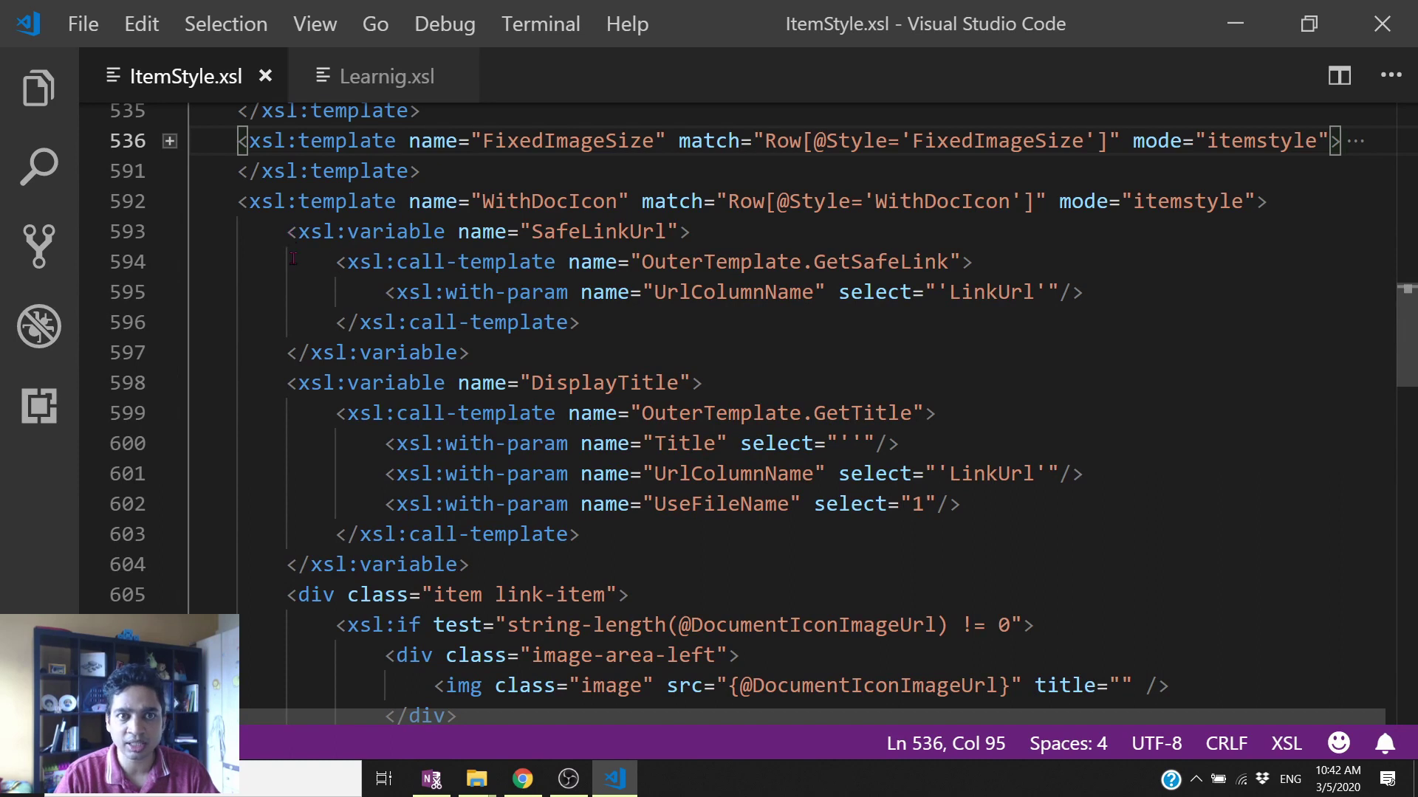
pyautogui.moveTo(287, 234); pyautogui.dragTo(467, 352)
pyautogui.hotkey('ctrl', 'c')
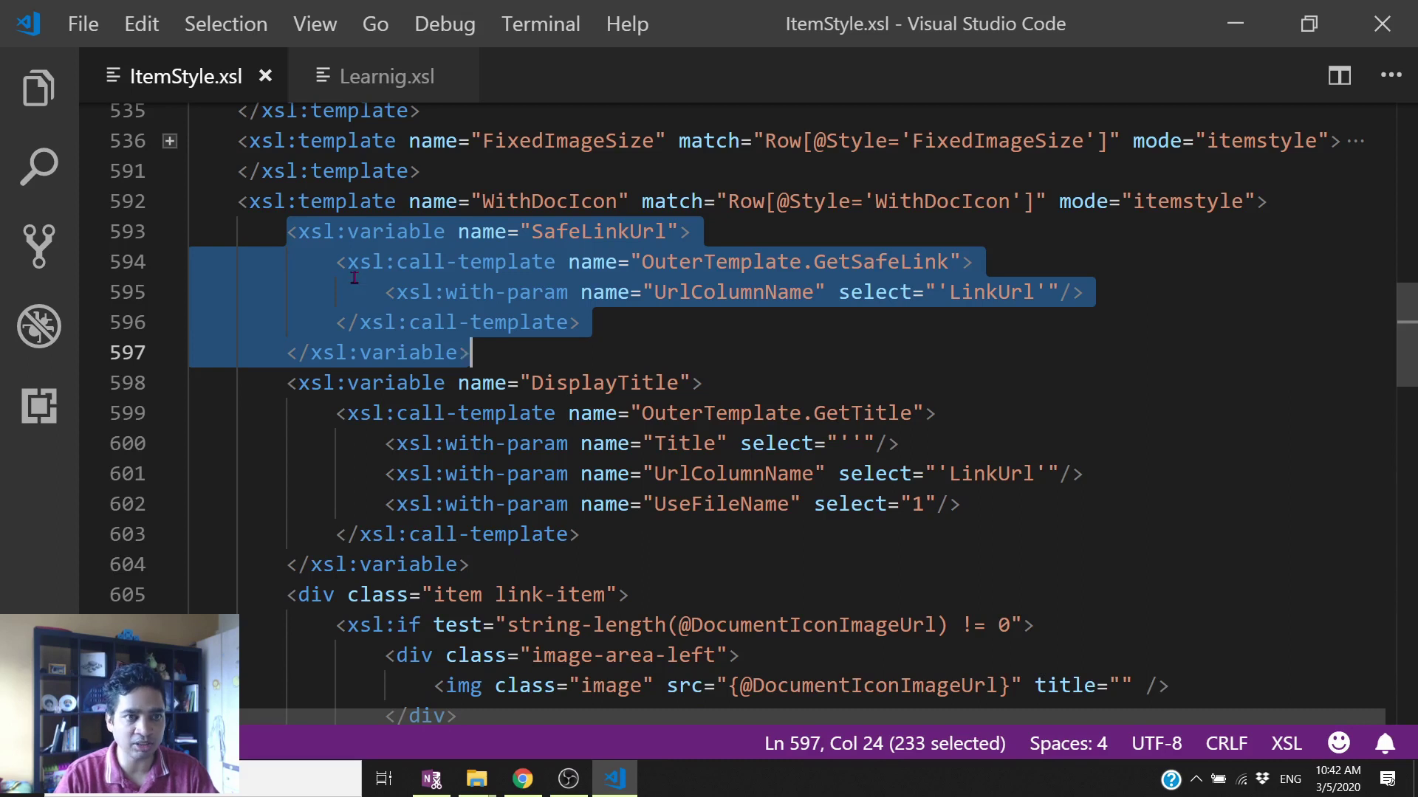
# Step: Collapse the WithDocIcon template and paste the copied SafeLinkUrl variable block directly under the IssueDashBoard template's opening tag
pyautogui.click(170, 202)
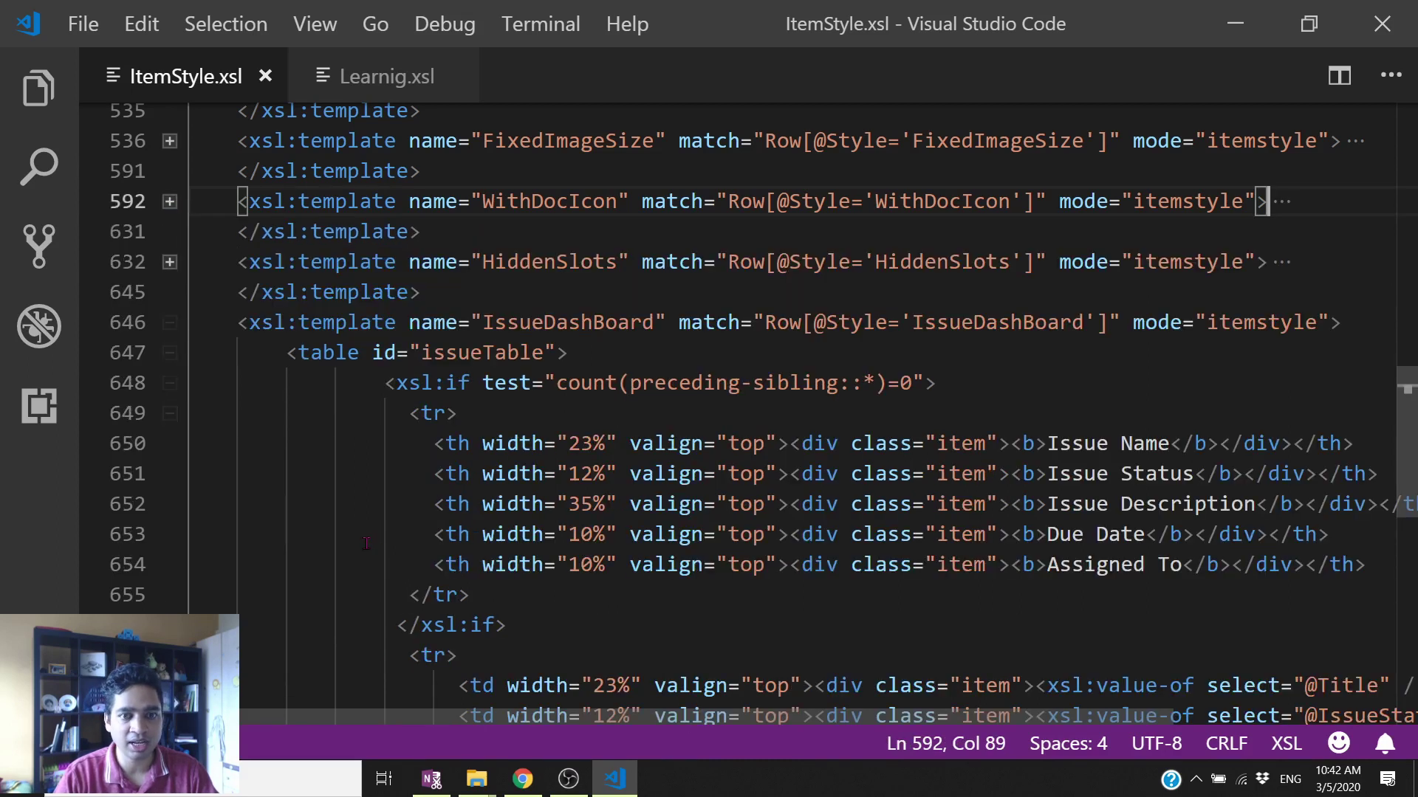
pyautogui.click(1372, 326)
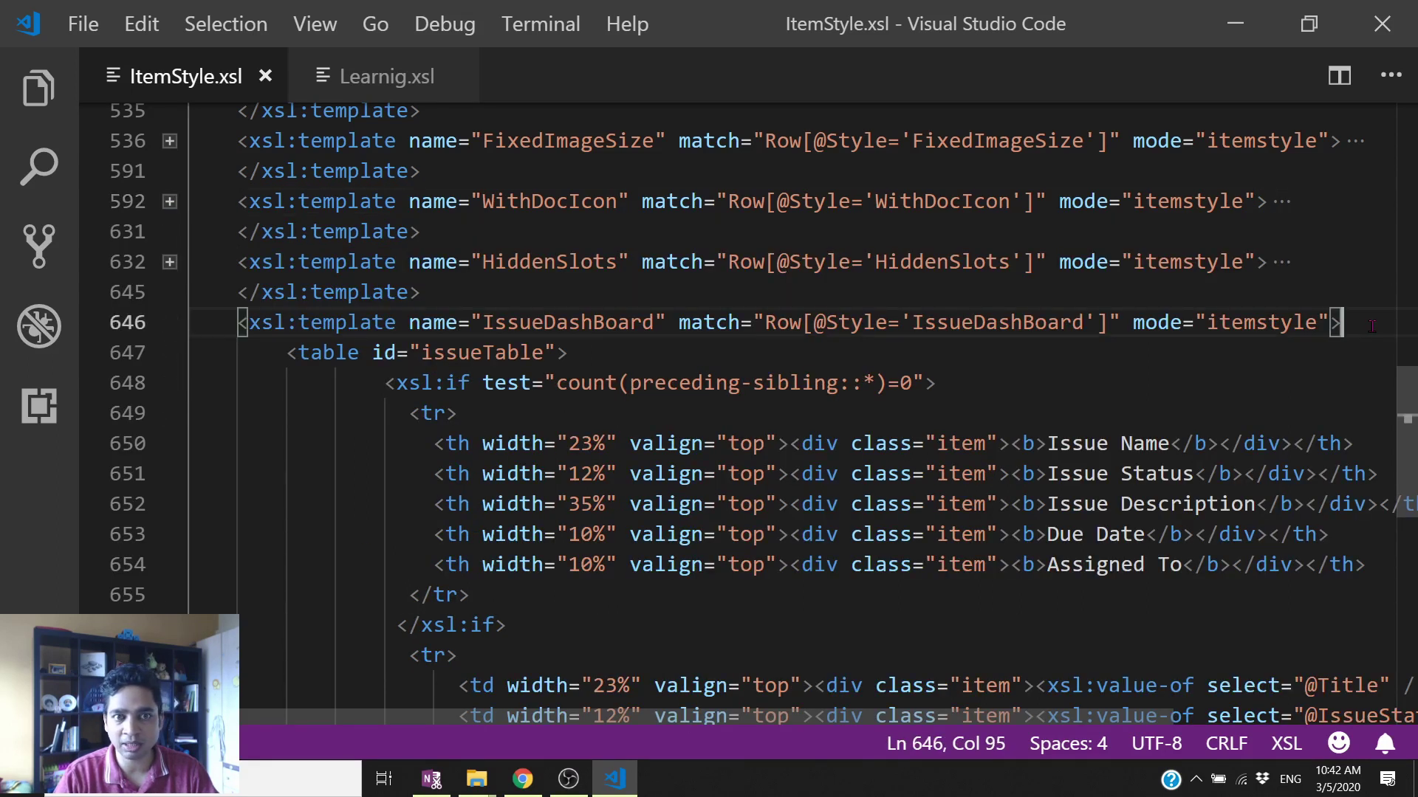
pyautogui.press('Return')
pyautogui.press('Tab')
pyautogui.hotkey('ctrl', 'v')
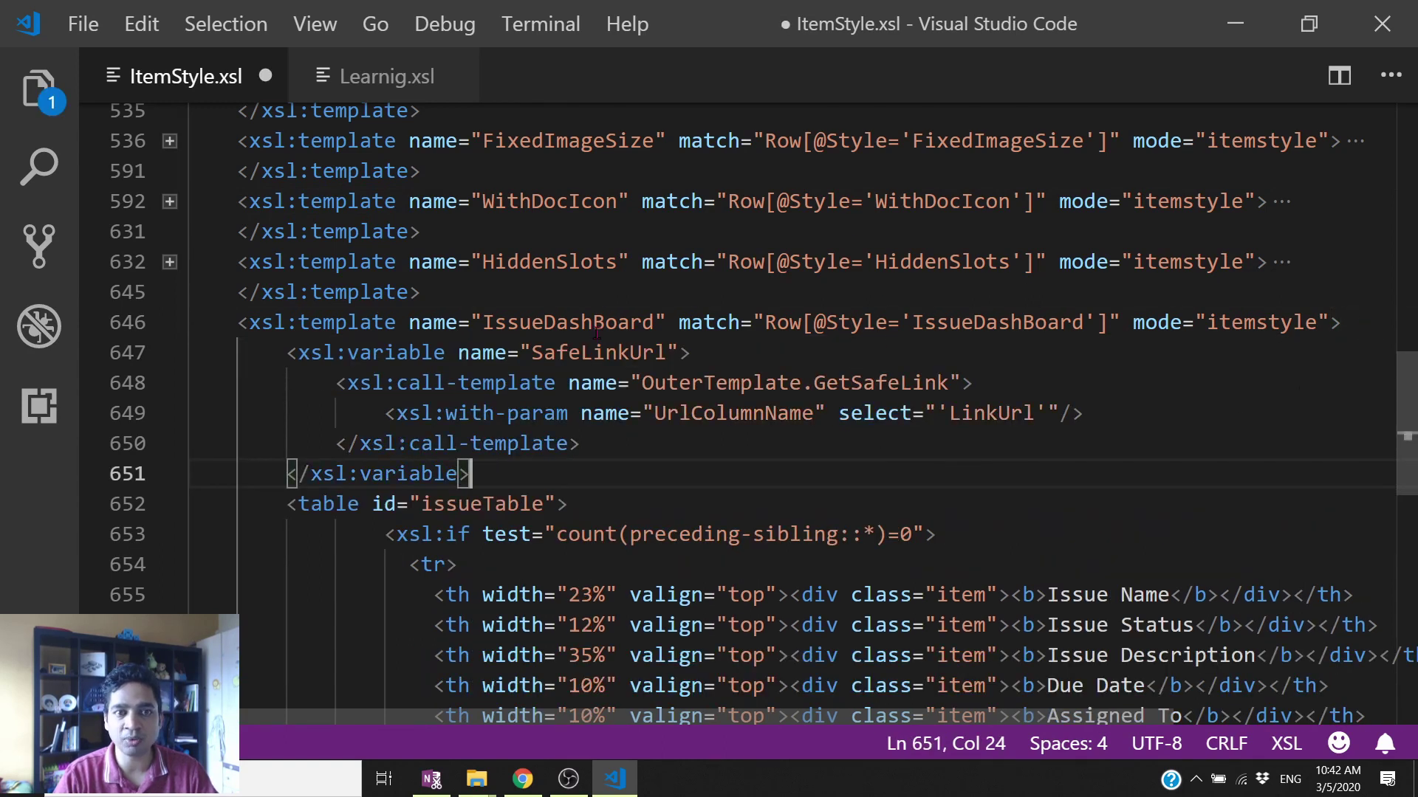
pyautogui.click(385, 359)
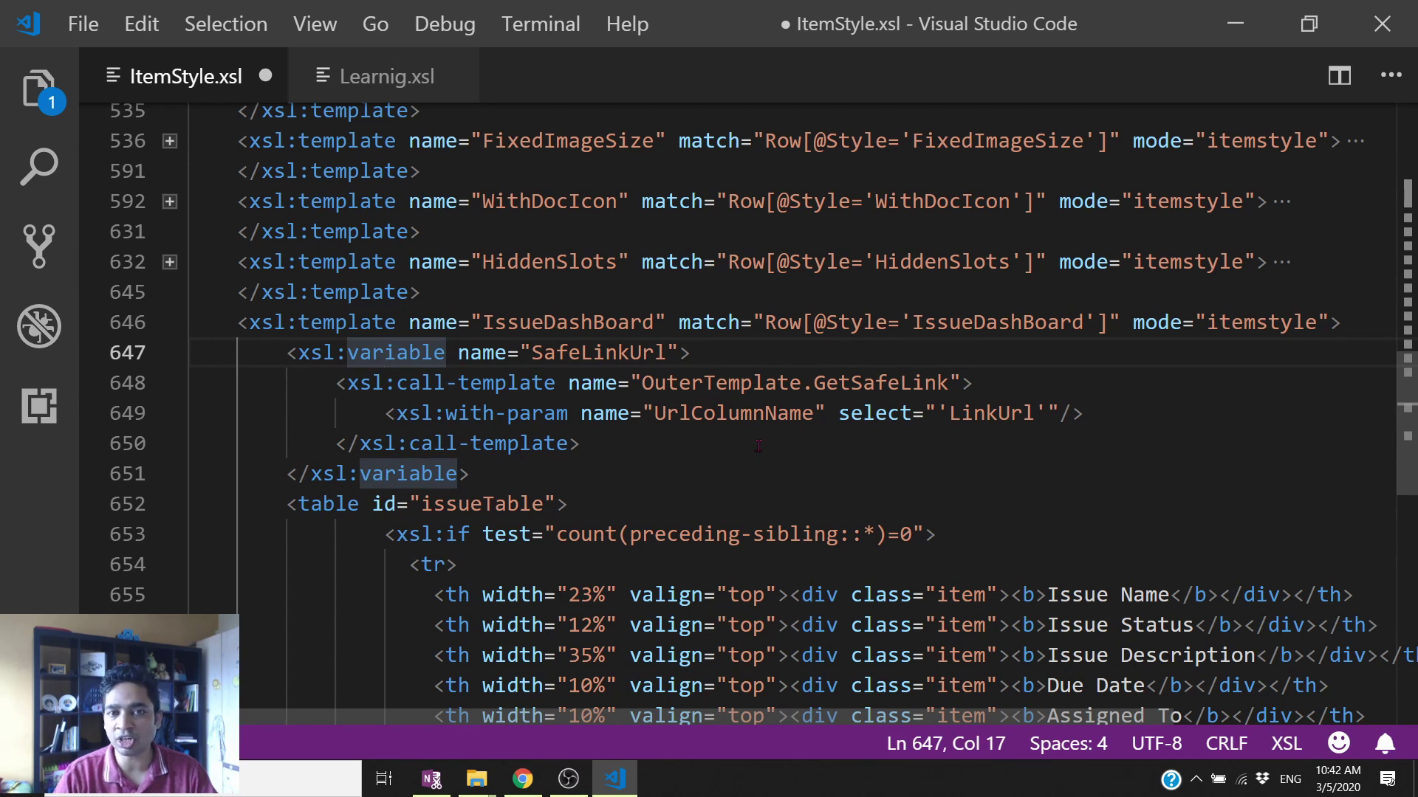
pyautogui.doubleClick(604, 355)
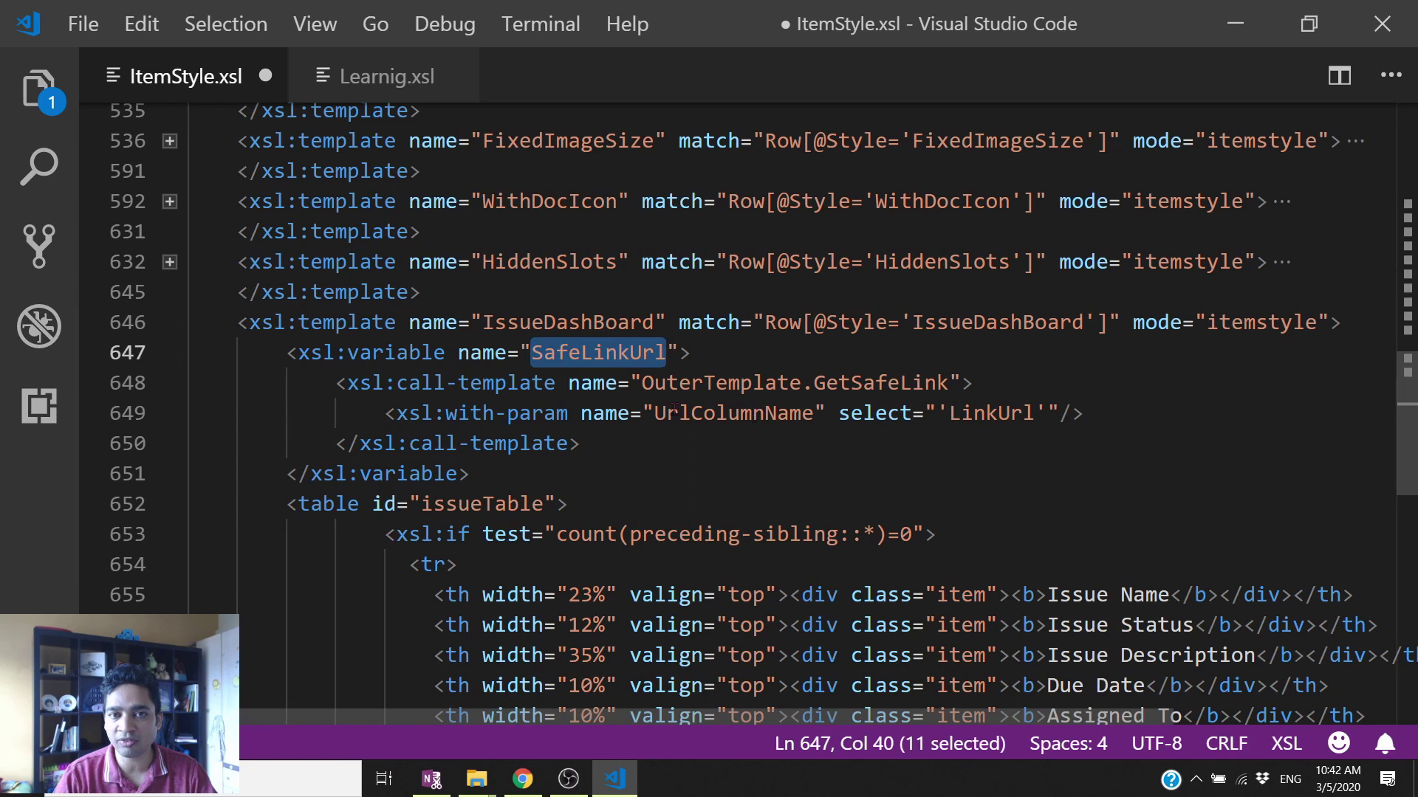
pyautogui.moveTo(337, 382); pyautogui.dragTo(582, 443)
pyautogui.click(607, 354)
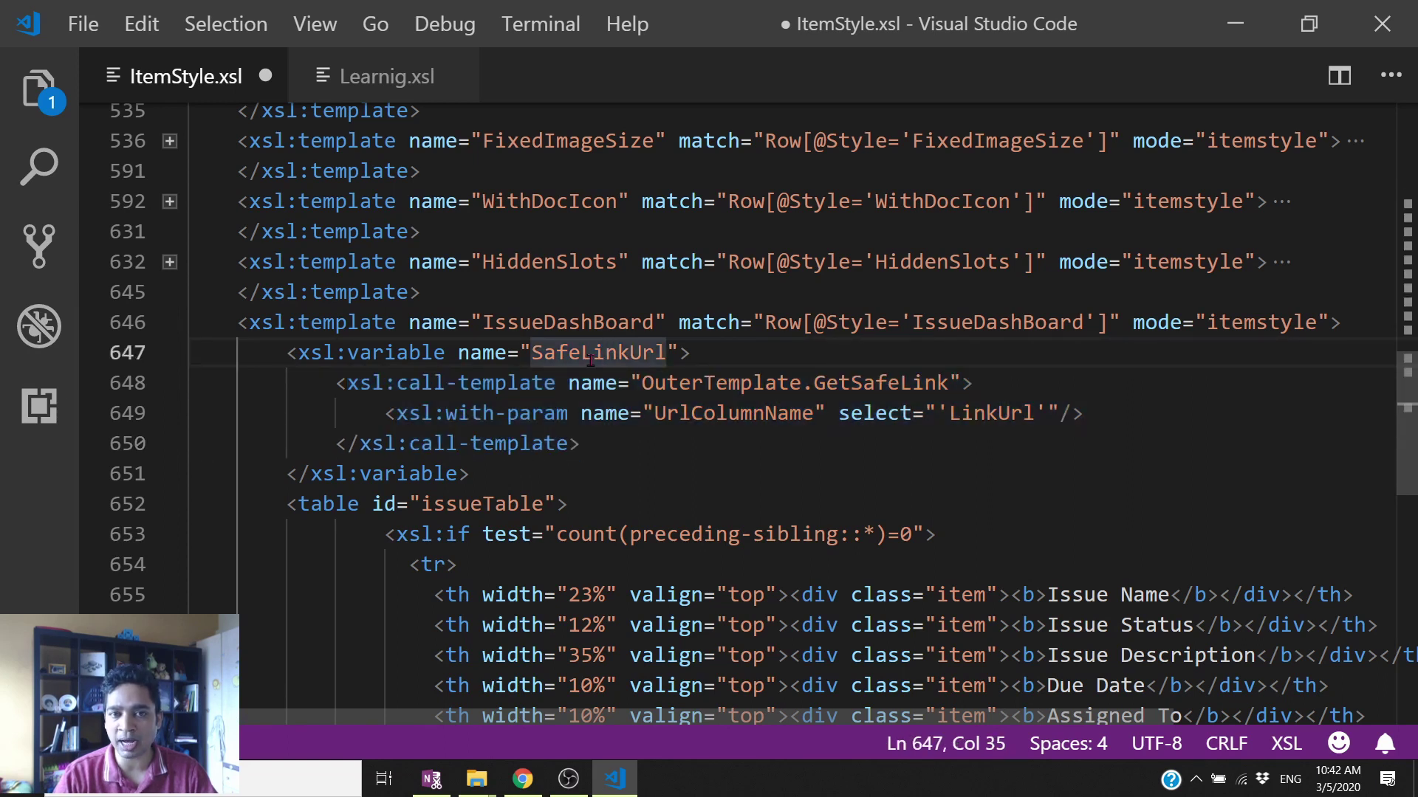
pyautogui.doubleClick(591, 354)
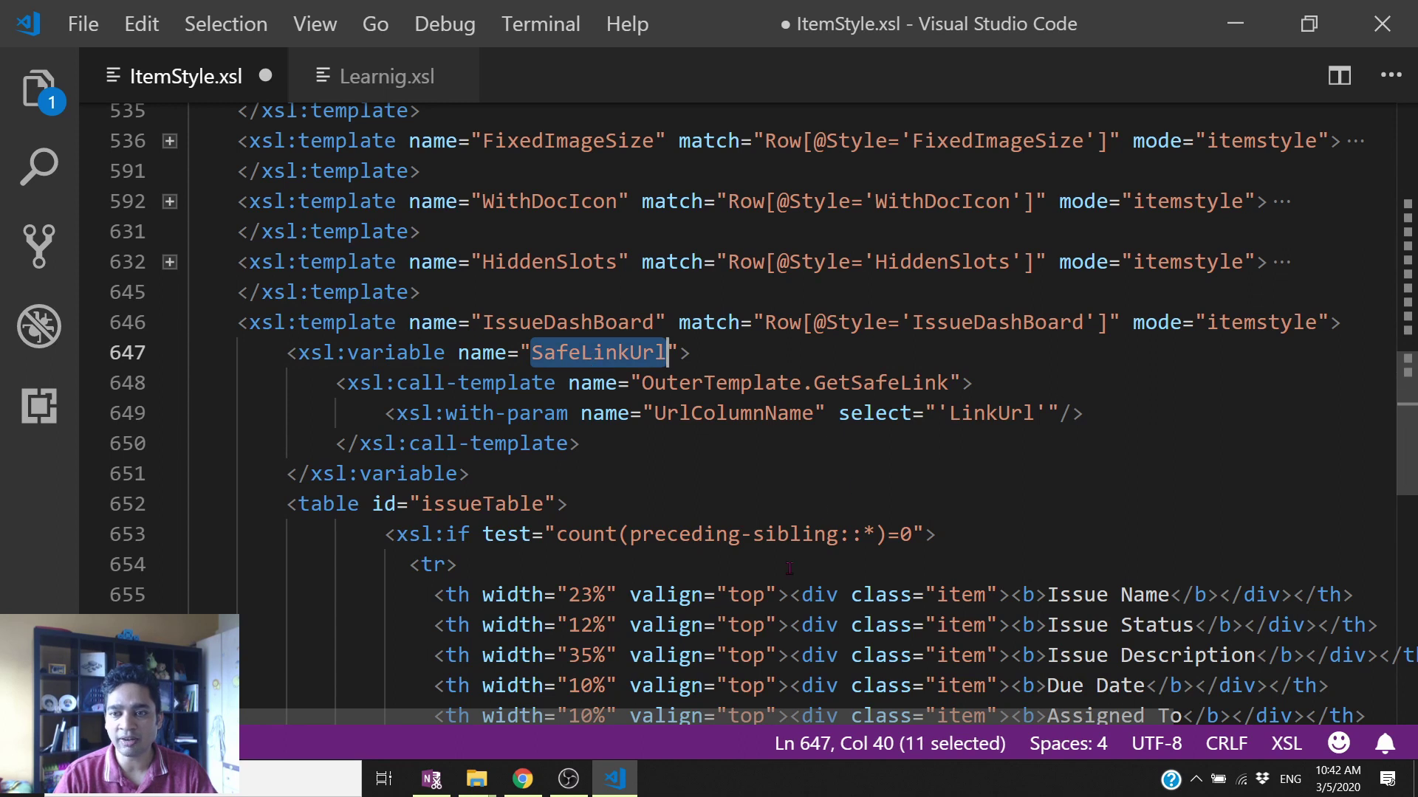
pyautogui.scroll(-2, 1002, 639)
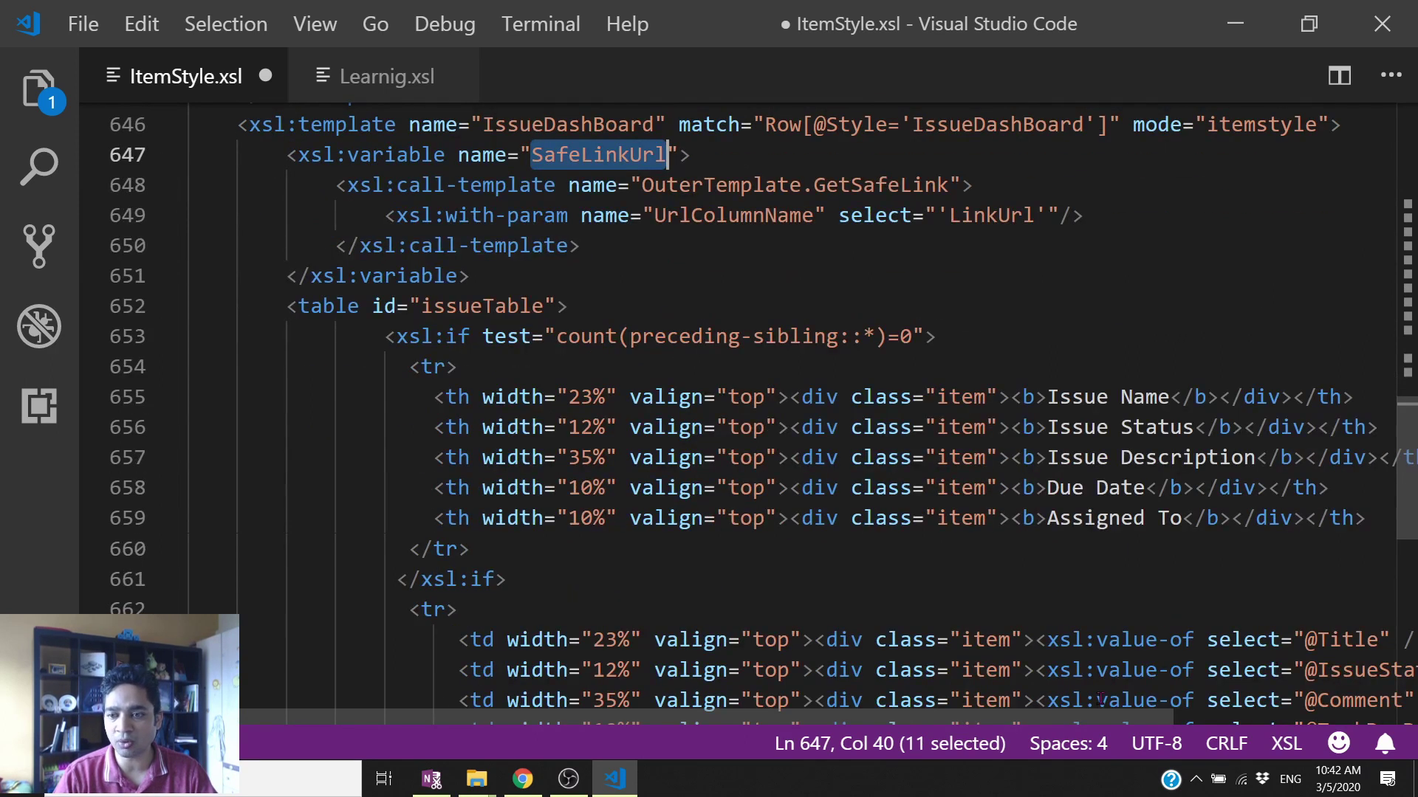
pyautogui.moveTo(1085, 717); pyautogui.dragTo(1216, 724)
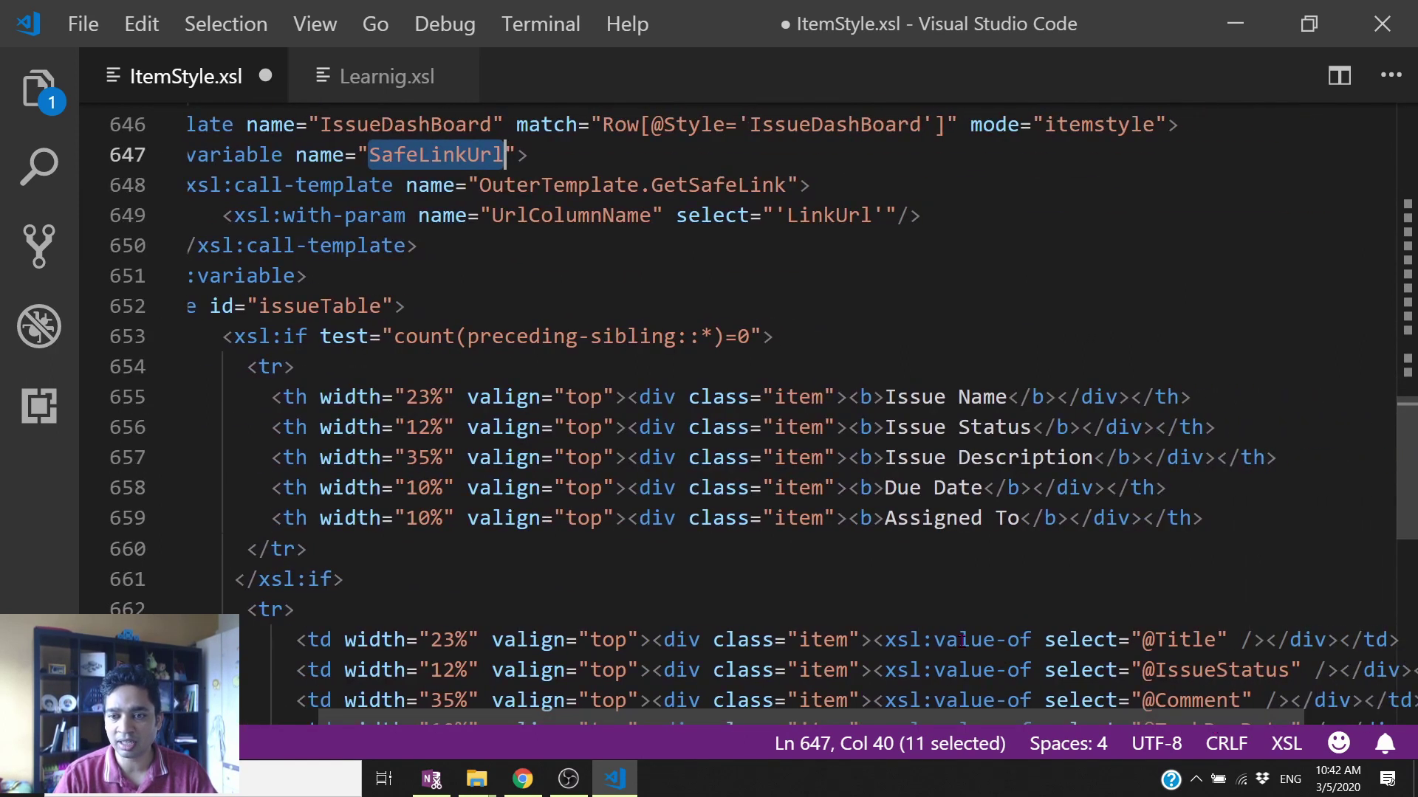
pyautogui.click(874, 640)
pyautogui.write('<a href="{$SafeLinkUrl}">')
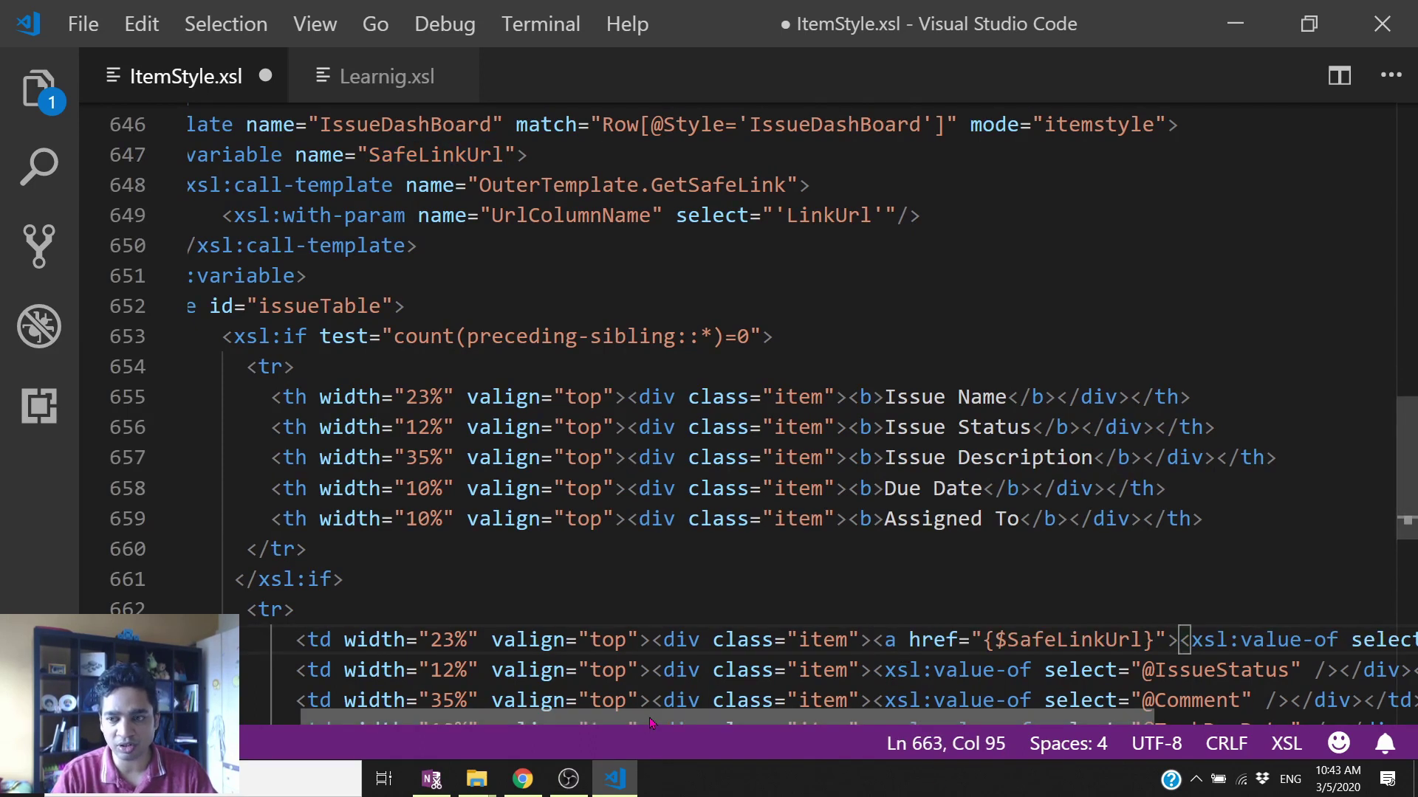
pyautogui.moveTo(651, 723); pyautogui.dragTo(1056, 678)
pyautogui.click(1224, 641)
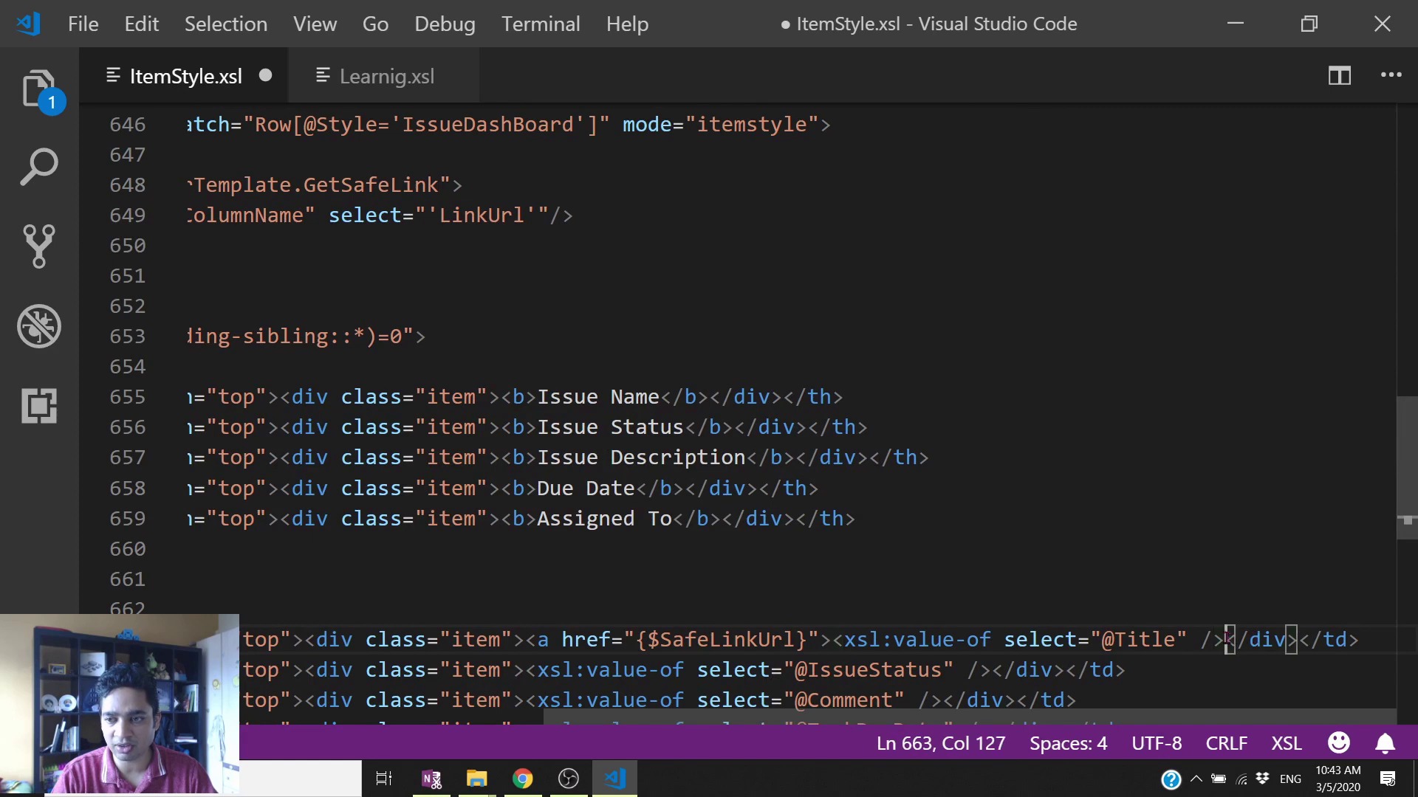
pyautogui.write('</a>')
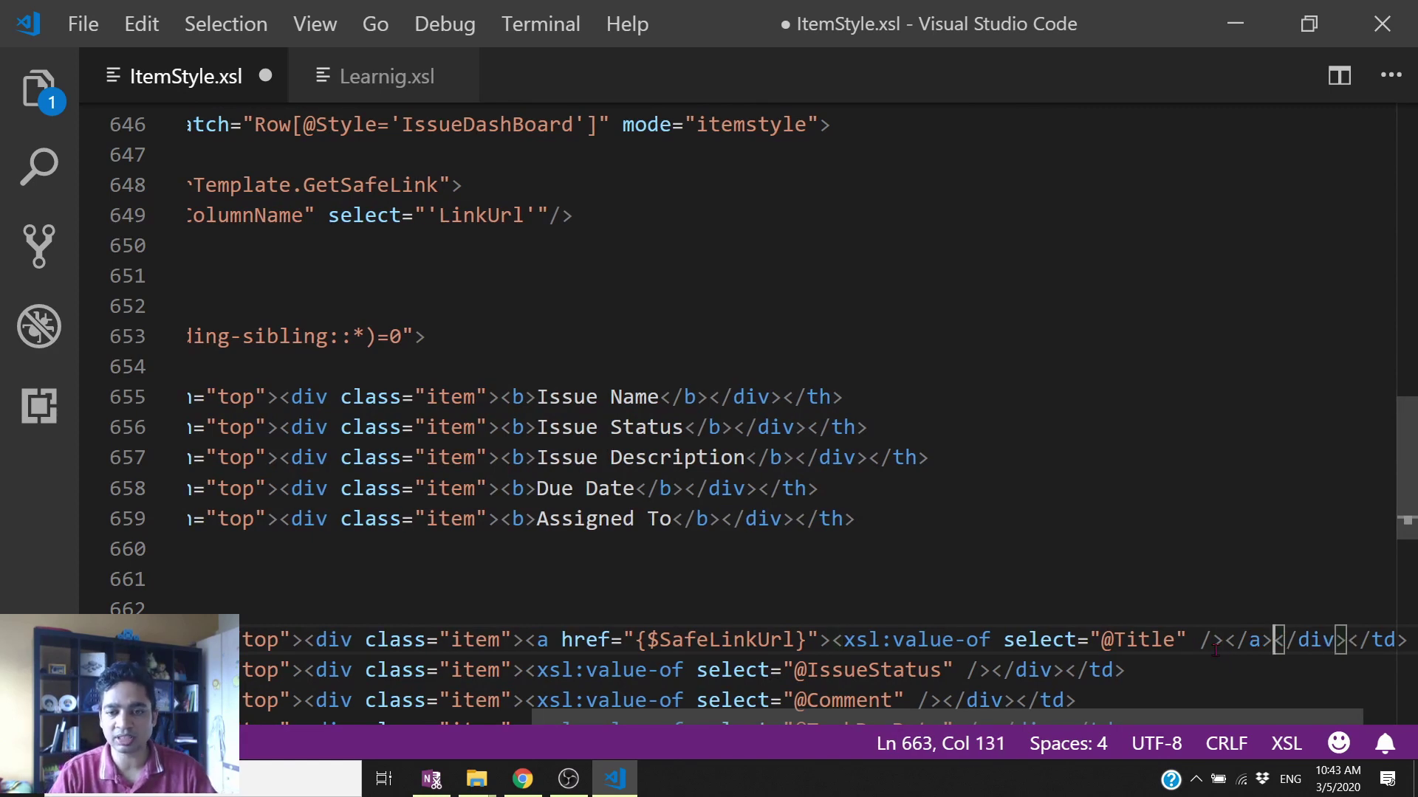
pyautogui.press('Up')
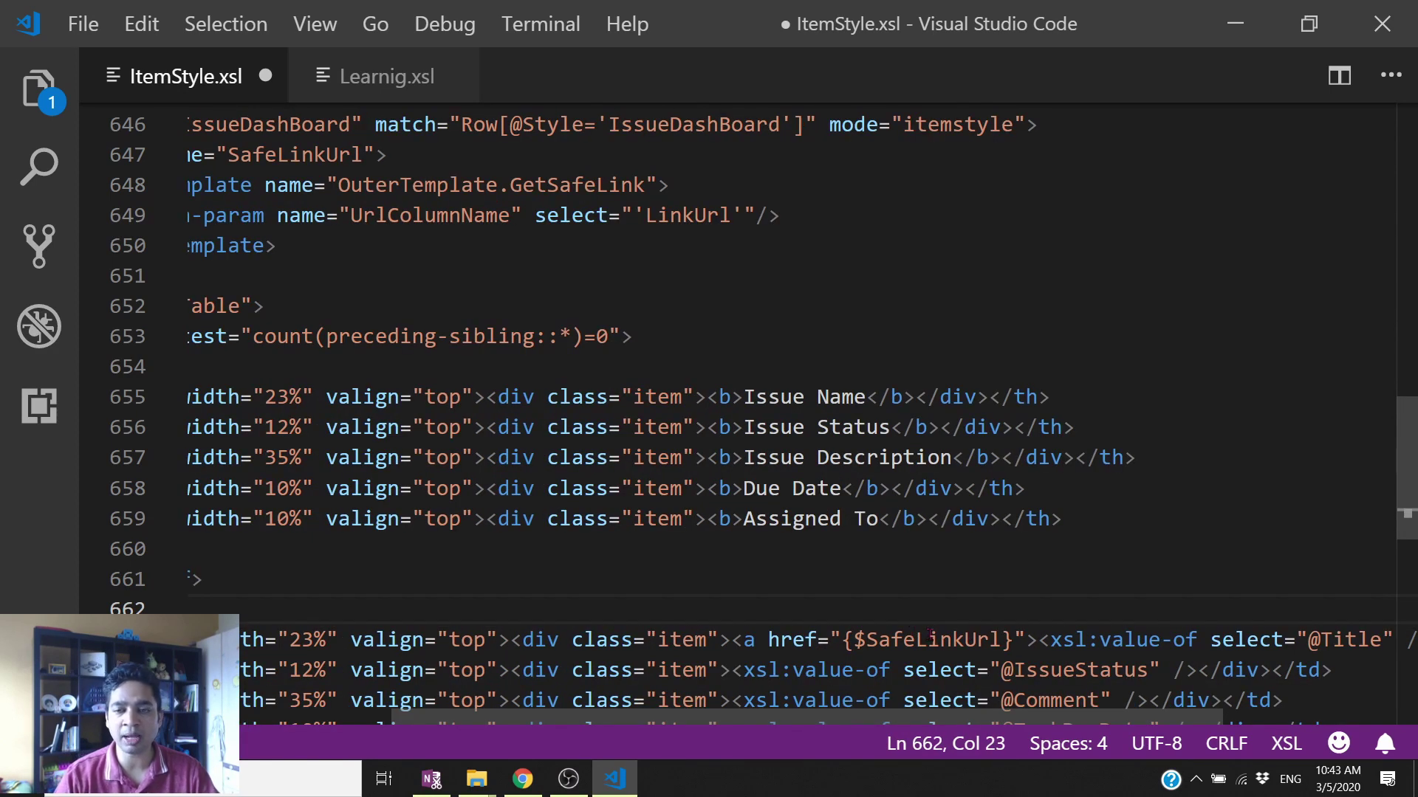
pyautogui.hotkey('ctrl', 's')
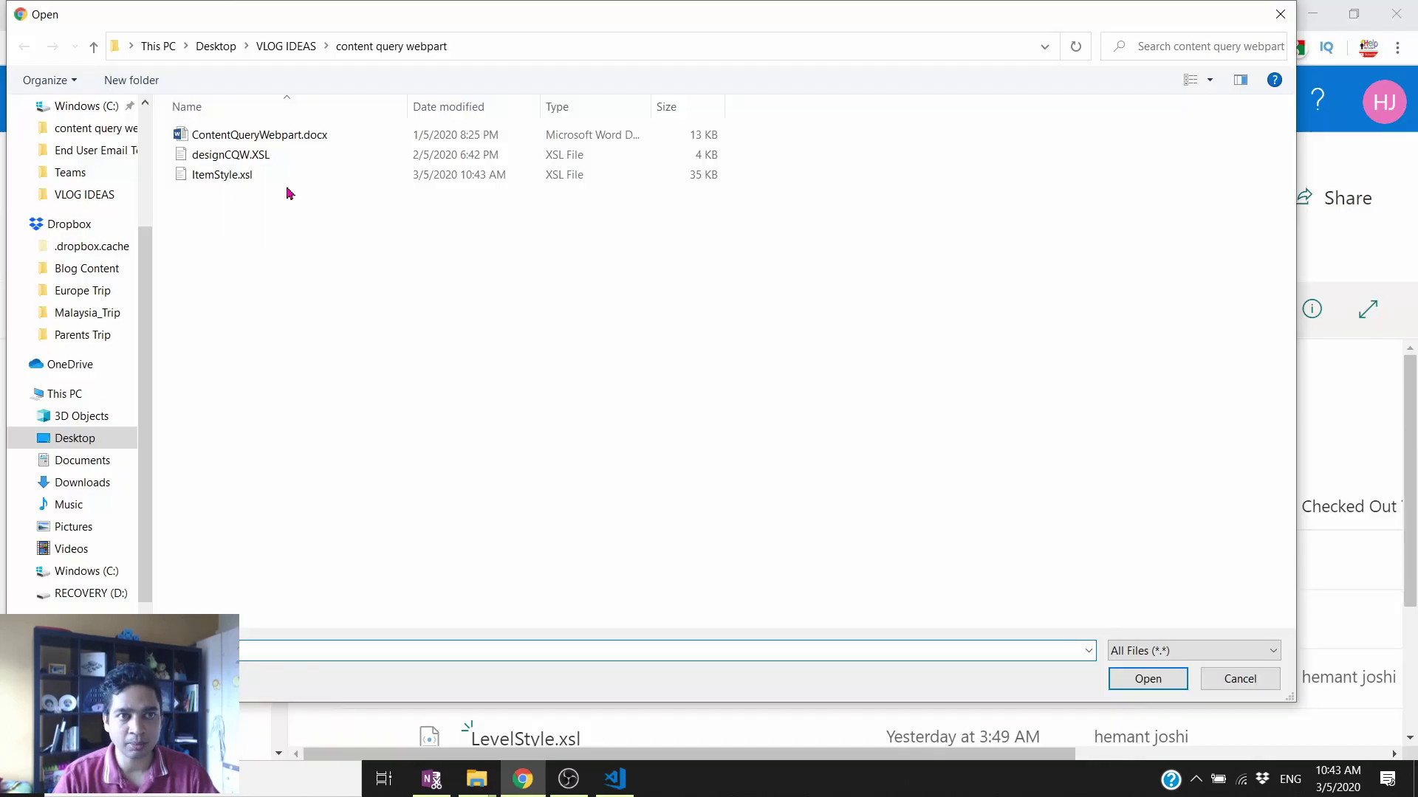
# Step: Upload the ItemStyle.xsl with the title link to the XSL Style Sheets folder, replacing the existing file, and reload DevHome
pyautogui.doubleClick(290, 191)
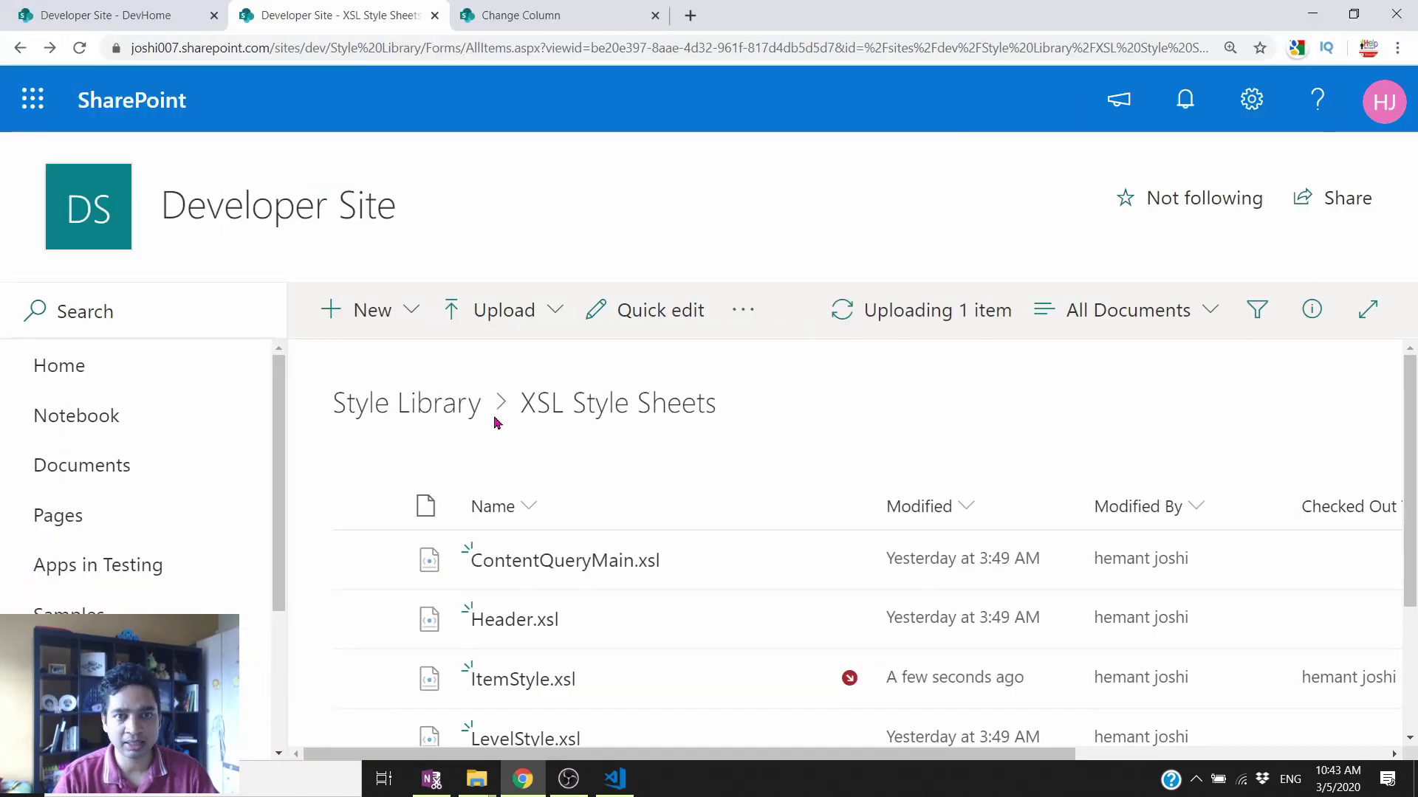
pyautogui.click(621, 570)
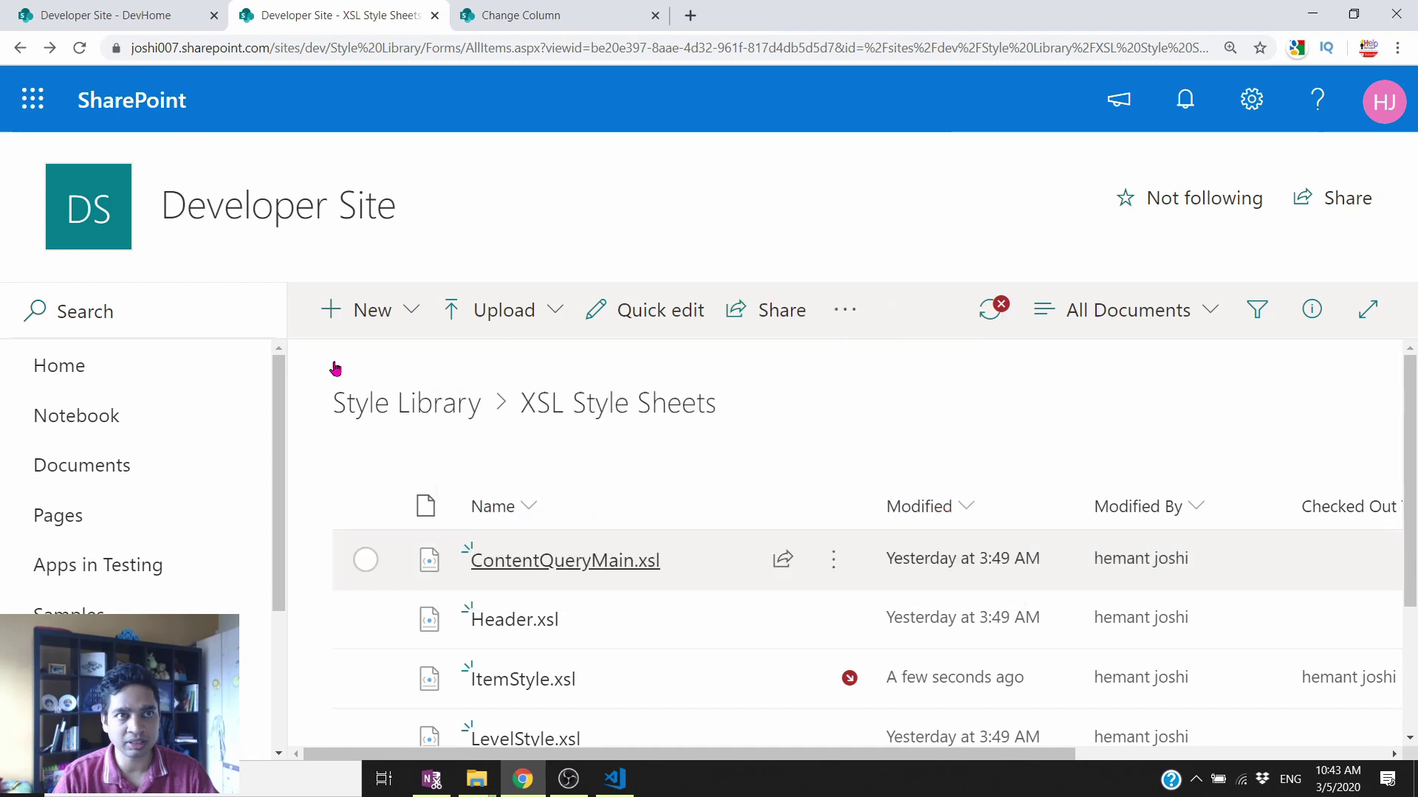
pyautogui.click(143, 22)
pyautogui.click(80, 47)
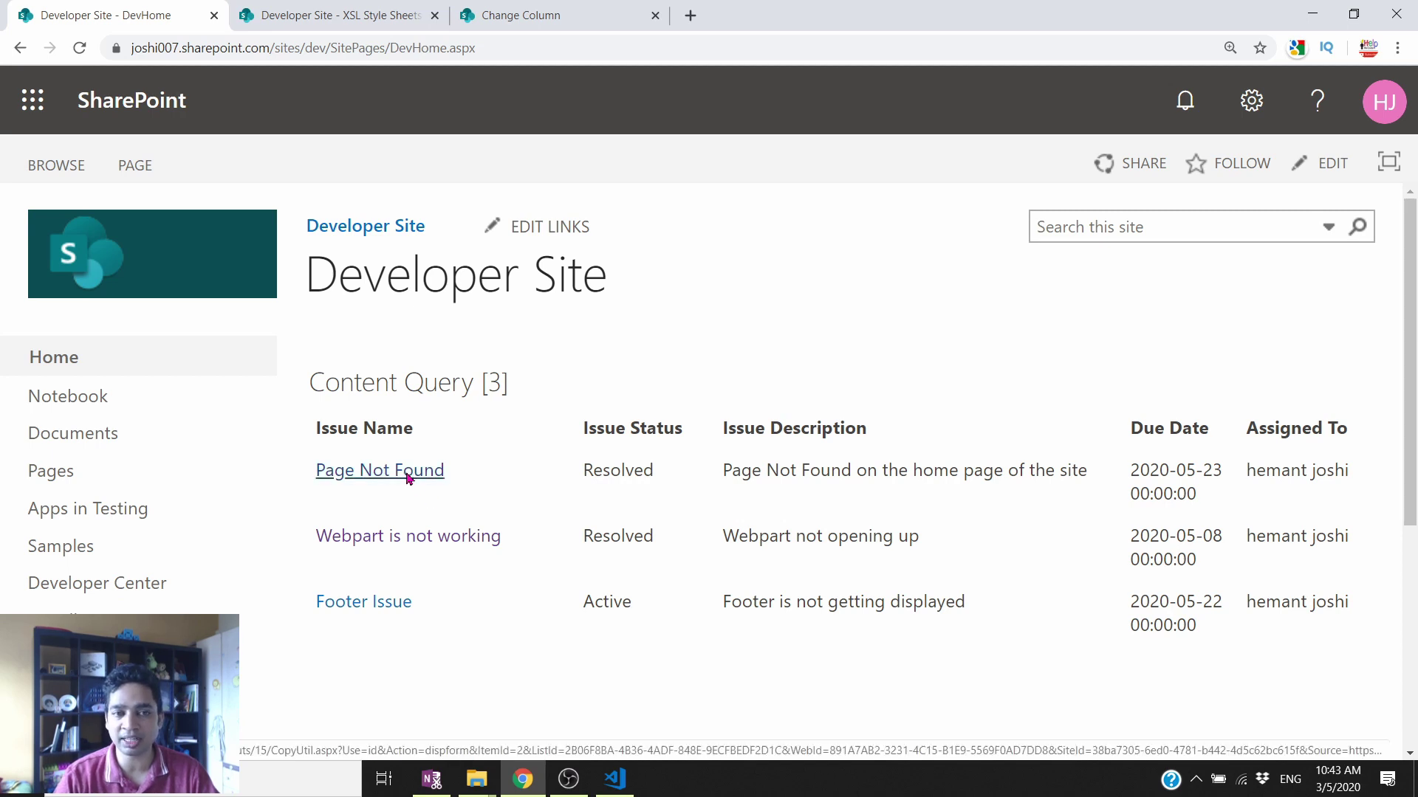
# Step: Open the Page Not Found issue from the Content Query table, look through its details, and return to DevHome
pyautogui.click(408, 477)
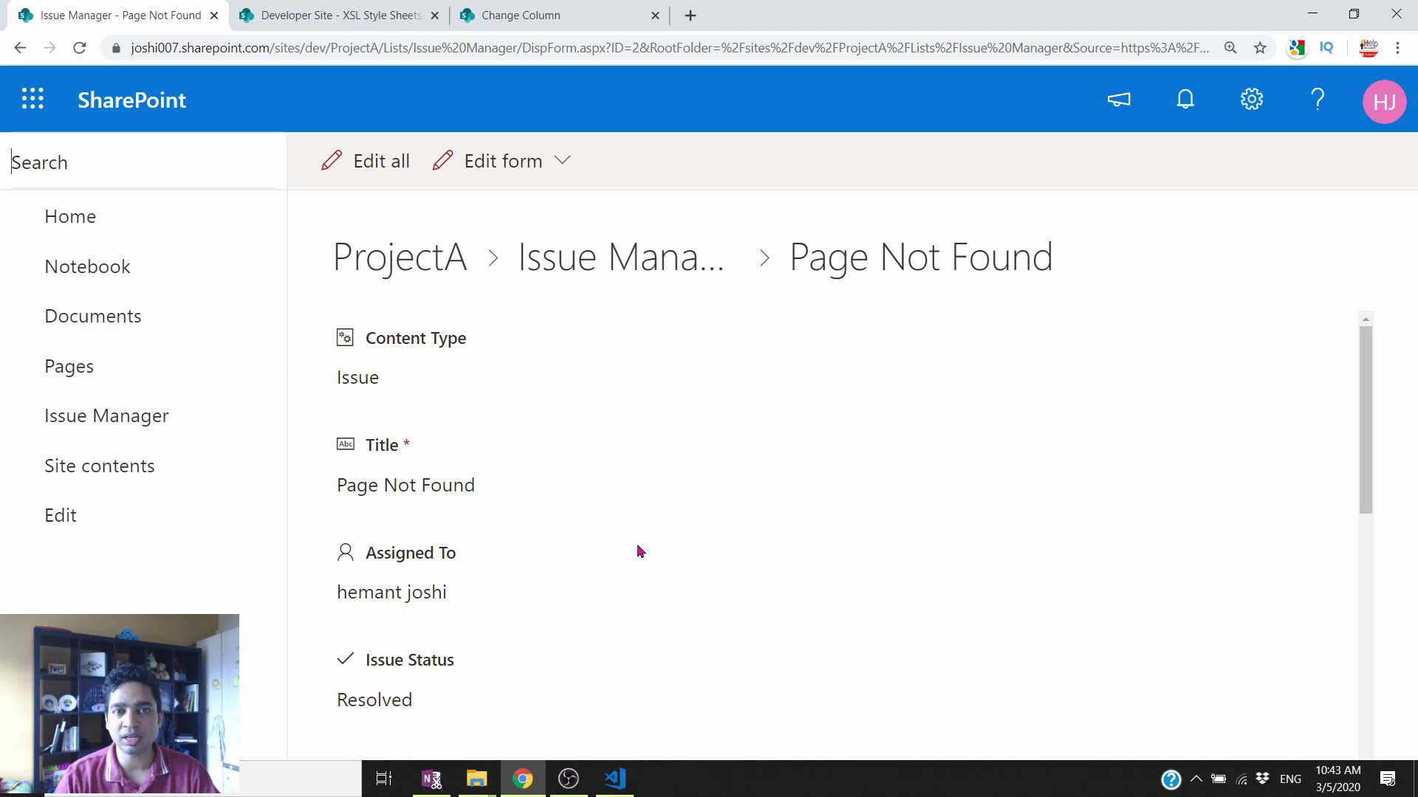
pyautogui.scroll(-5, 641, 569)
pyautogui.scroll(-3, 641, 571)
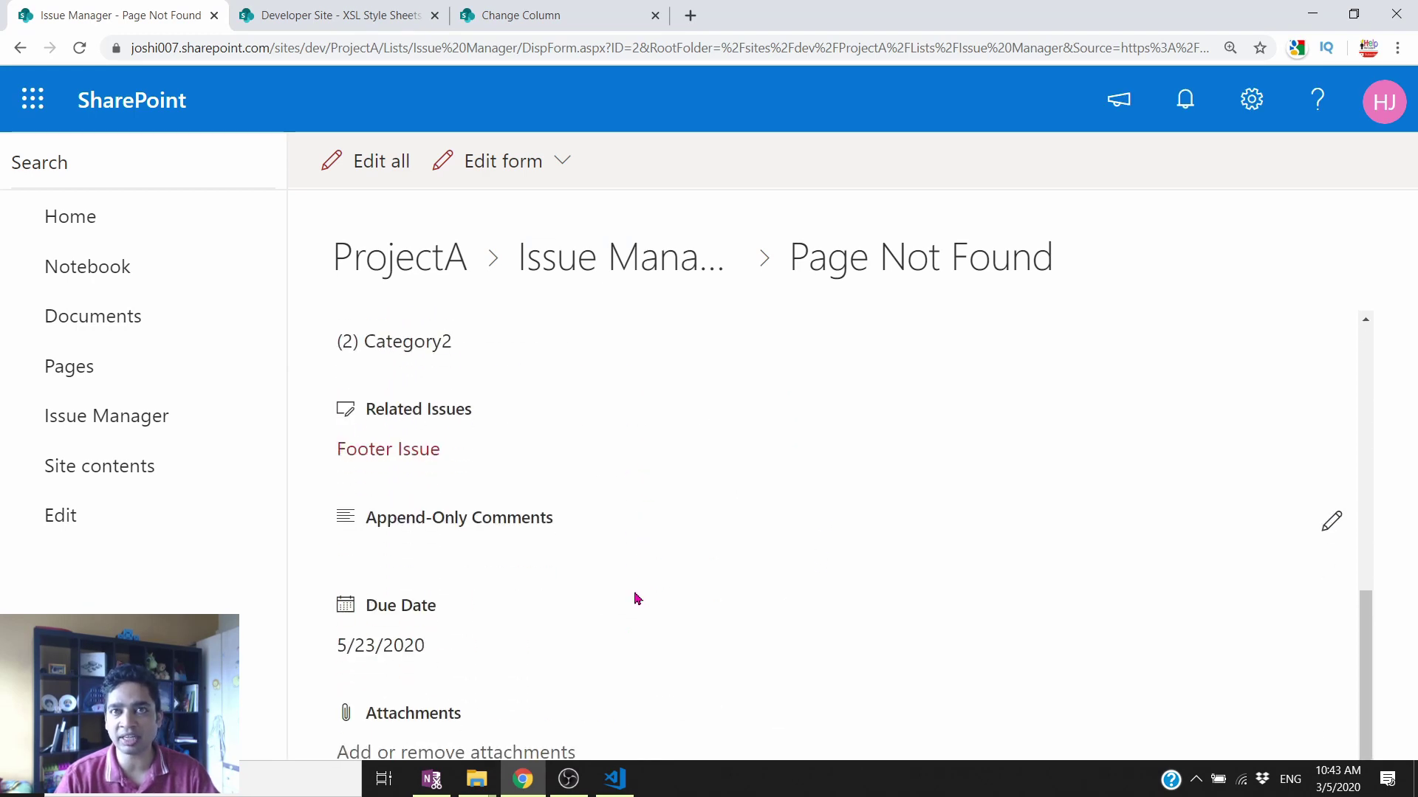
pyautogui.scroll(1, 638, 598)
pyautogui.scroll(4, 635, 597)
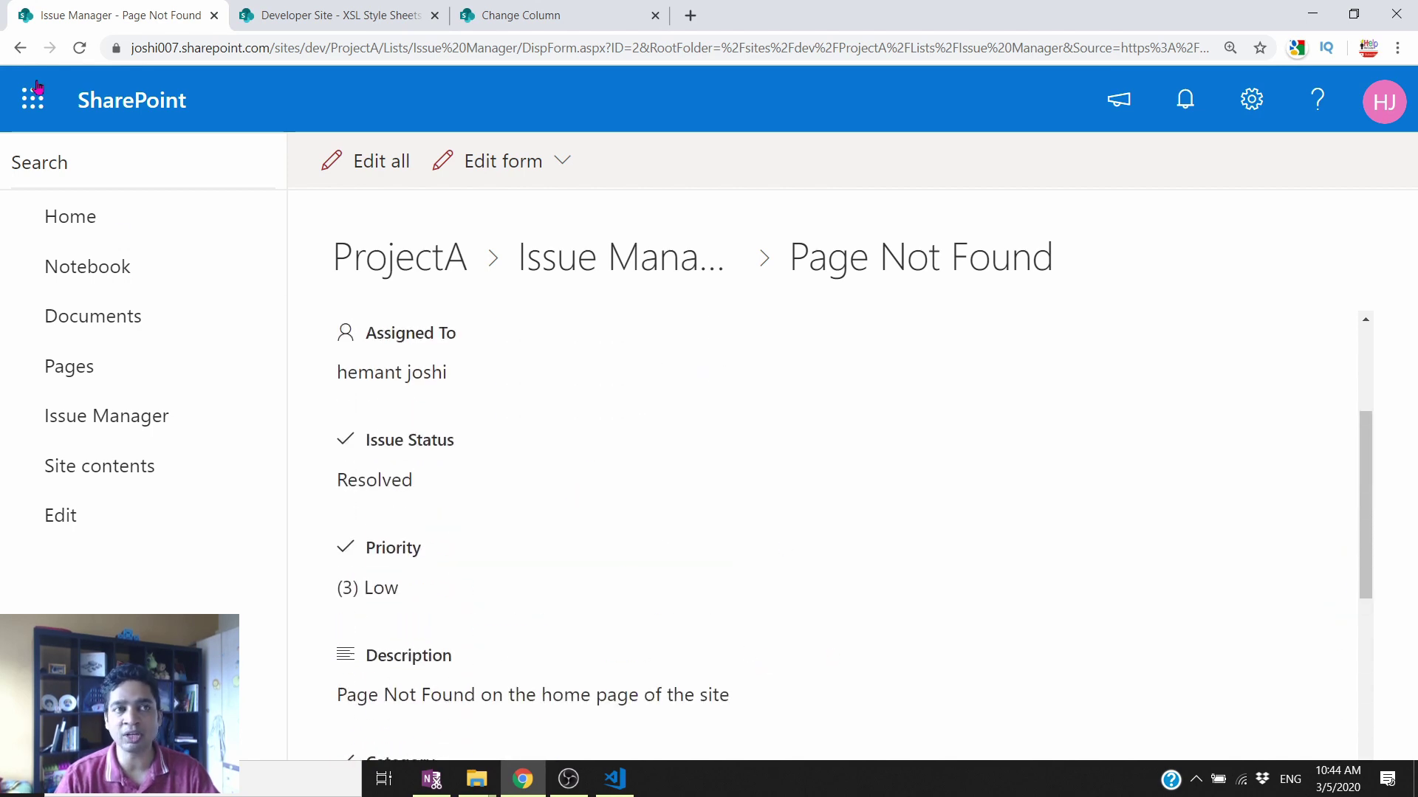
pyautogui.click(20, 47)
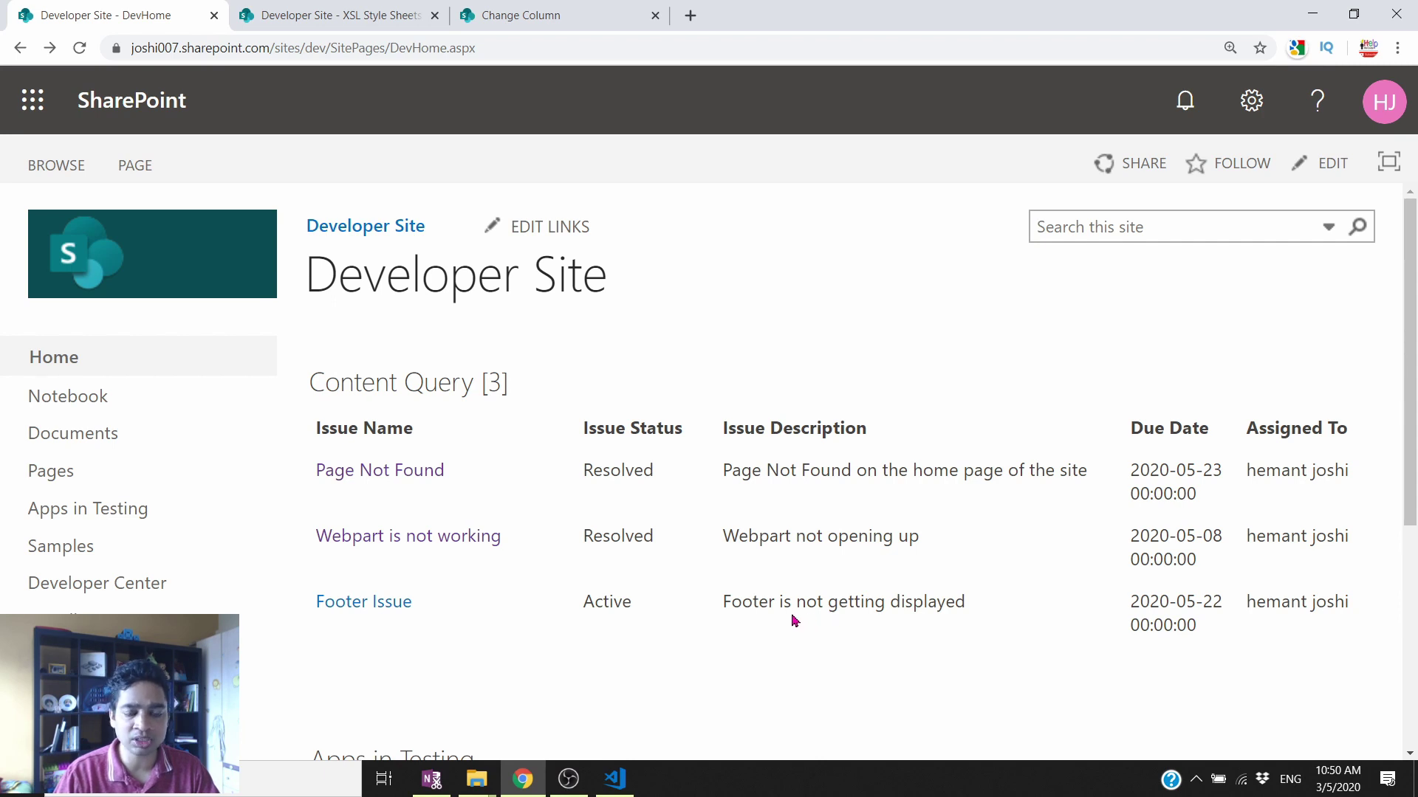
# Step: Switch to Visual Studio Code and copy the #issueTable style block from Learnig.xsl for the blank line above the table in ItemStyle.xsl
pyautogui.click(615, 779)
pyautogui.moveTo(385, 245); pyautogui.dragTo(530, 246)
pyautogui.moveTo(863, 336); pyautogui.dragTo(973, 336)
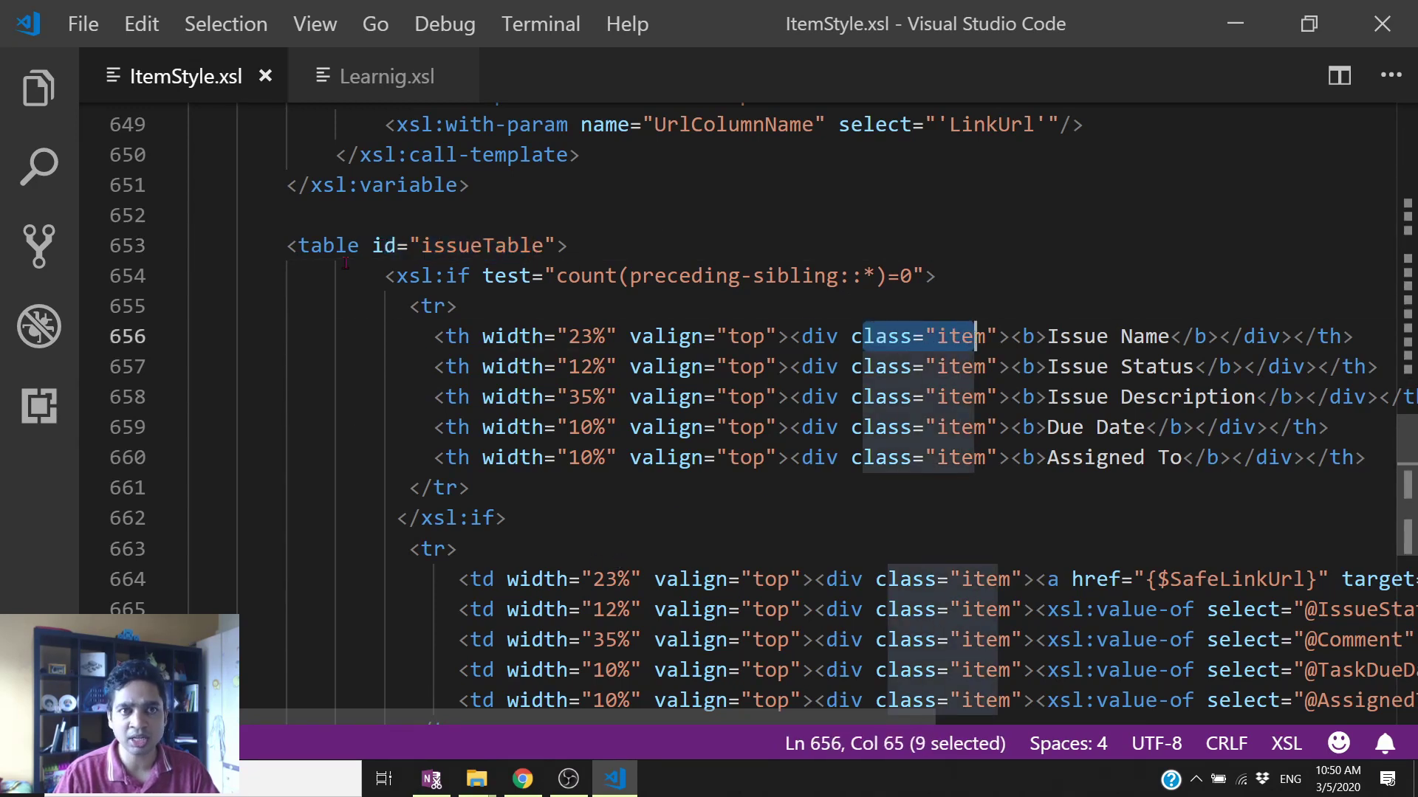
pyautogui.click(320, 213)
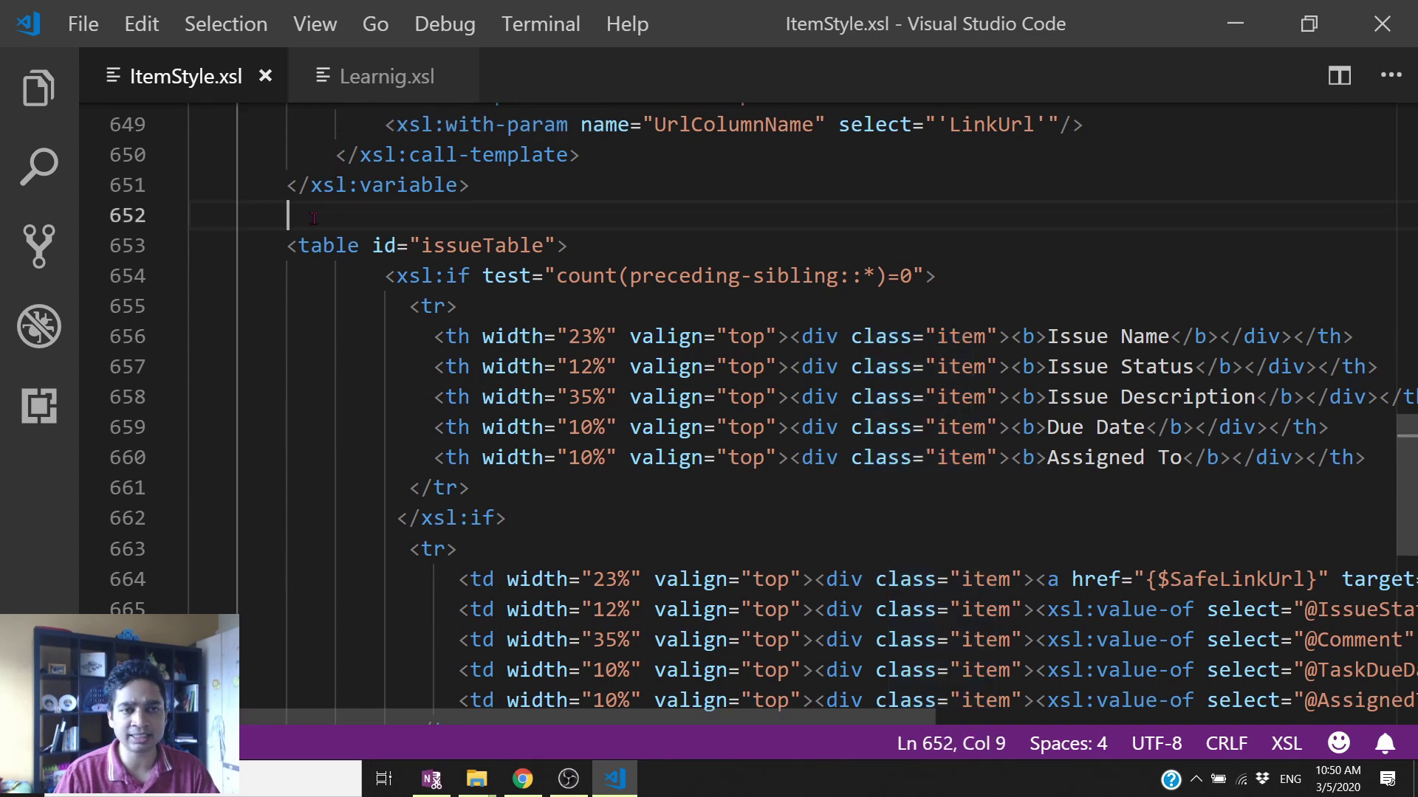
pyautogui.click(373, 76)
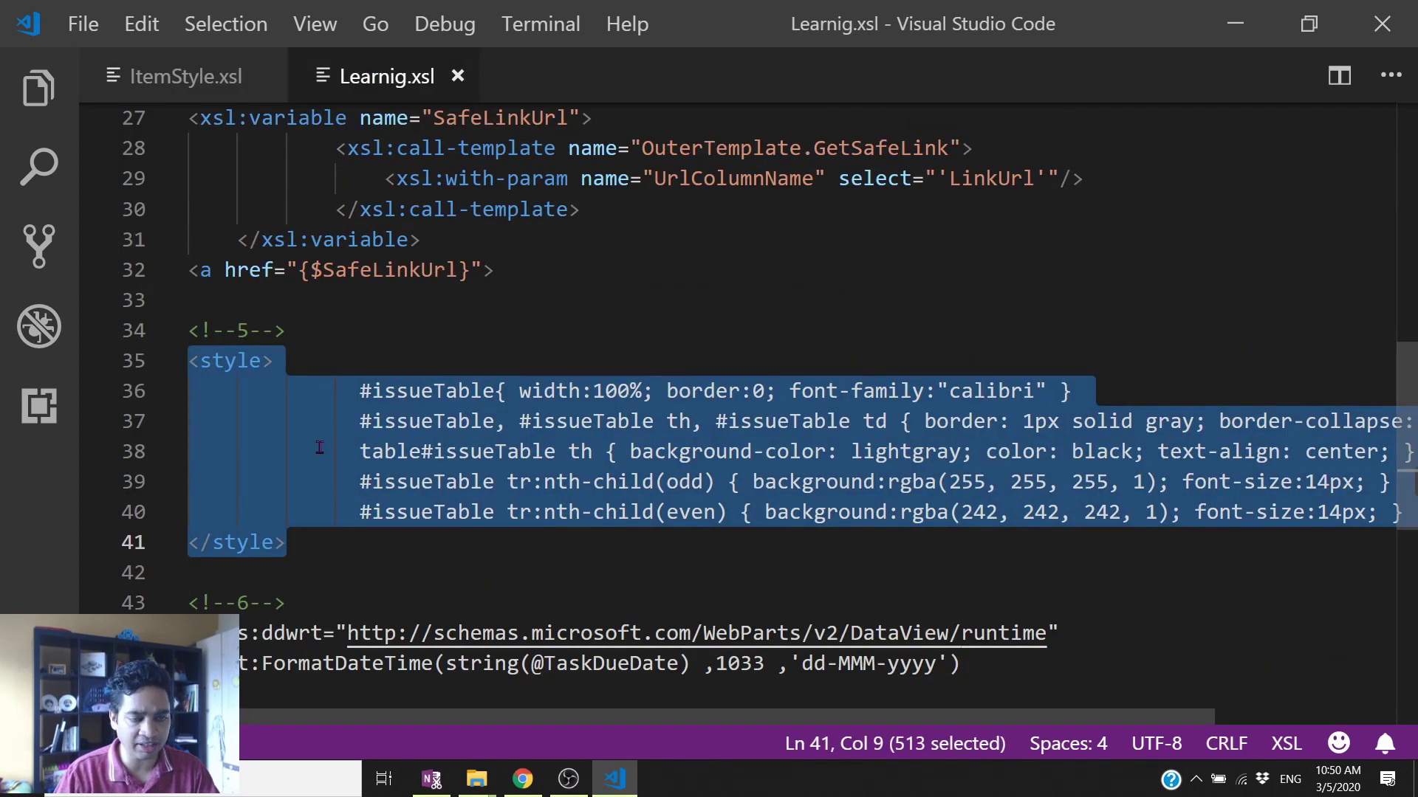
pyautogui.hotkey('ctrl', 'Tab')
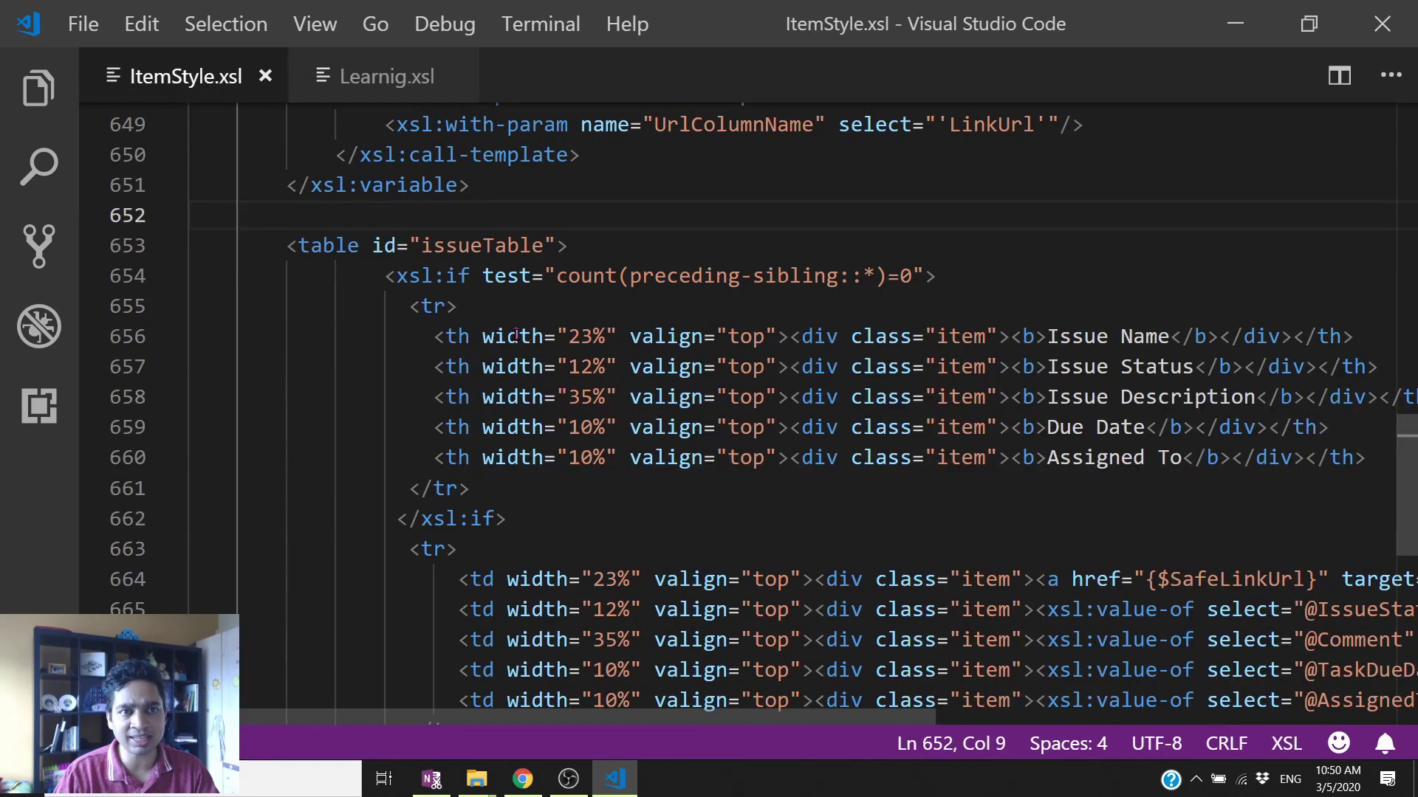
# Step: Paste the #issueTable style block above the table in the IssueDashBoard template, align its closing </style> tag, and save ItemStyle.xsl
pyautogui.hotkey('ctrl', 'v')
pyautogui.press('Home')
pyautogui.press('Right')
pyautogui.press('Right')
pyautogui.press('Right')
pyautogui.press('Right')
pyautogui.press('Right')
pyautogui.press('Right')
pyautogui.press('Right')
pyautogui.press('Right')
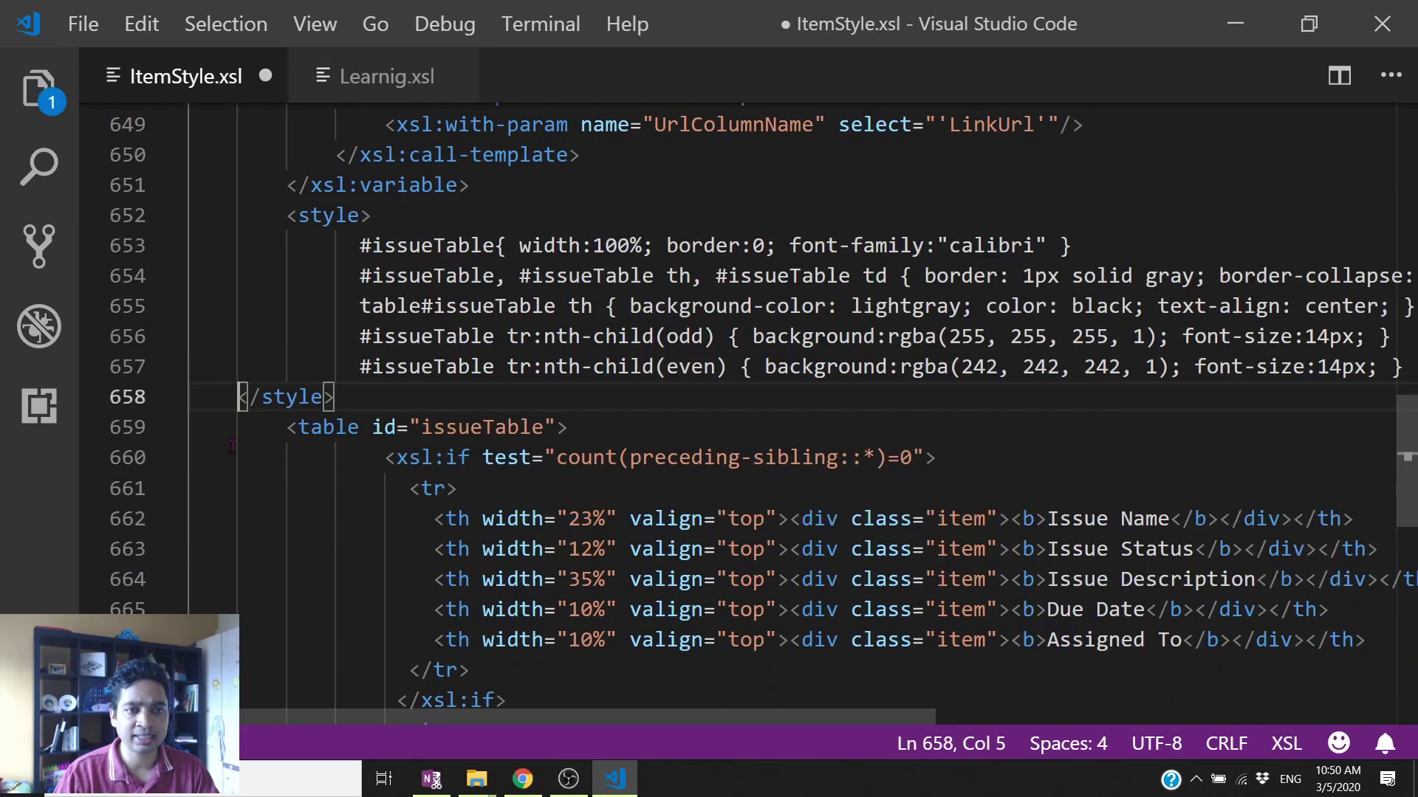
pyautogui.hotkey('ctrl', 's')
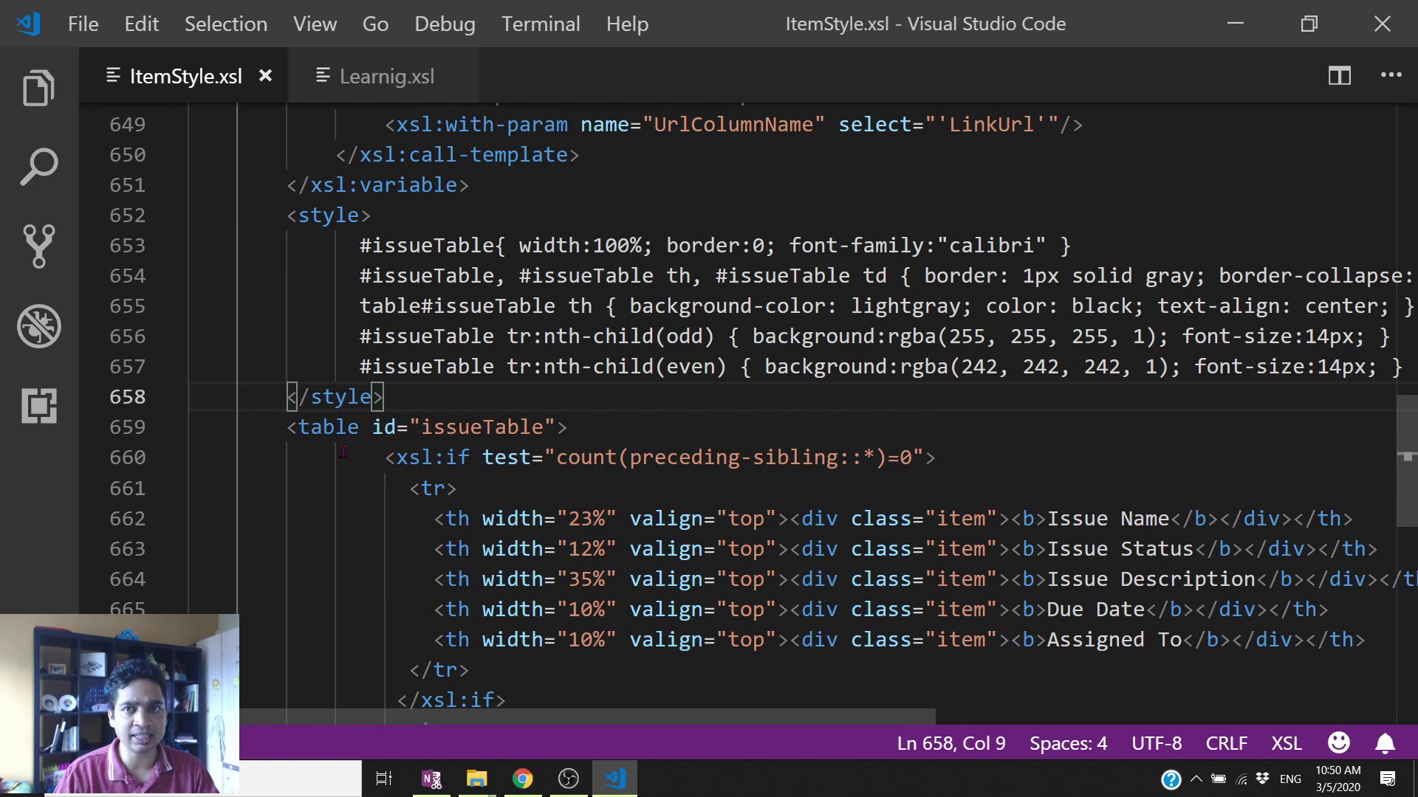
# Step: In the browser, upload the styled ItemStyle.xsl to XSL Style Sheets, reload DevHome, and check the Due Date column's format
pyautogui.hotkey('alt', 'Tab')
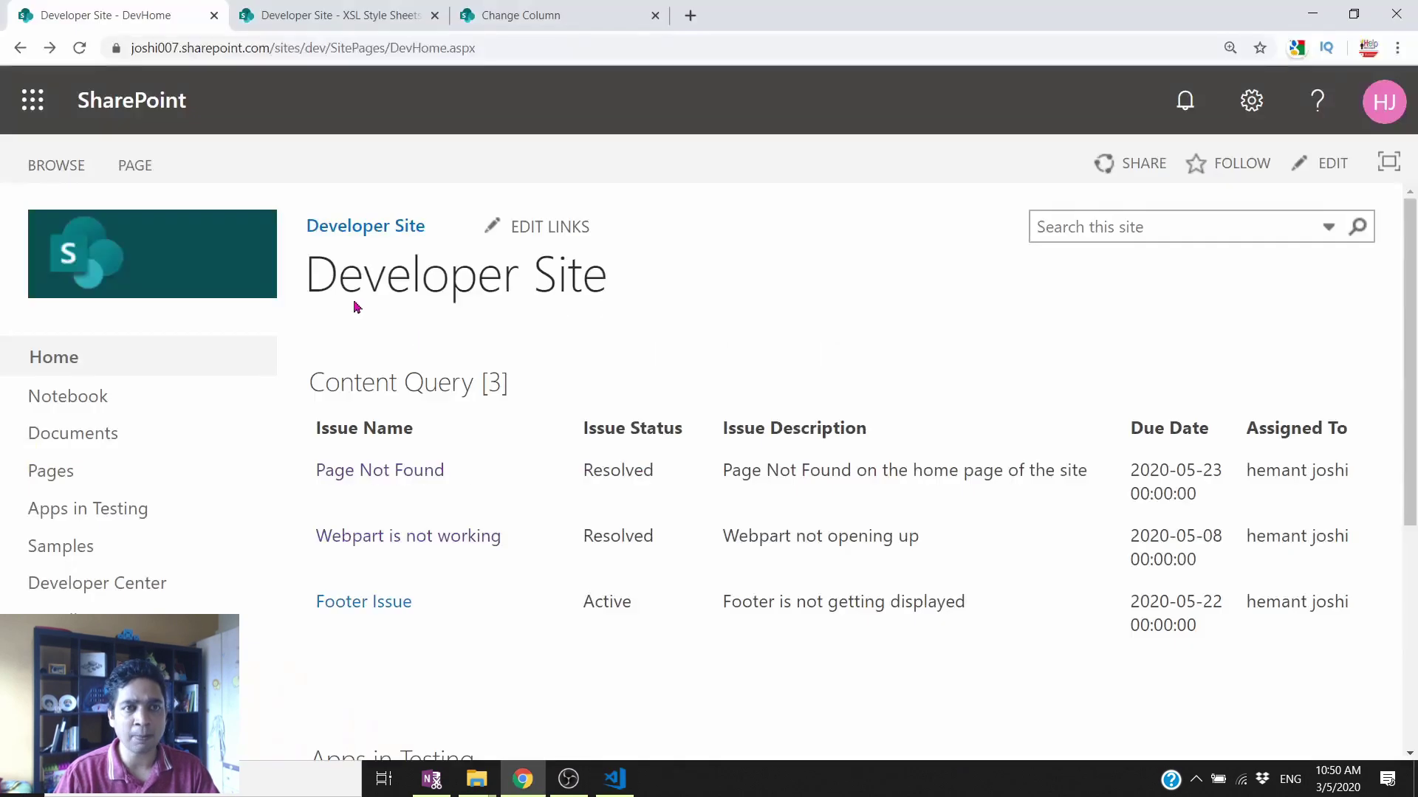
pyautogui.click(302, 8)
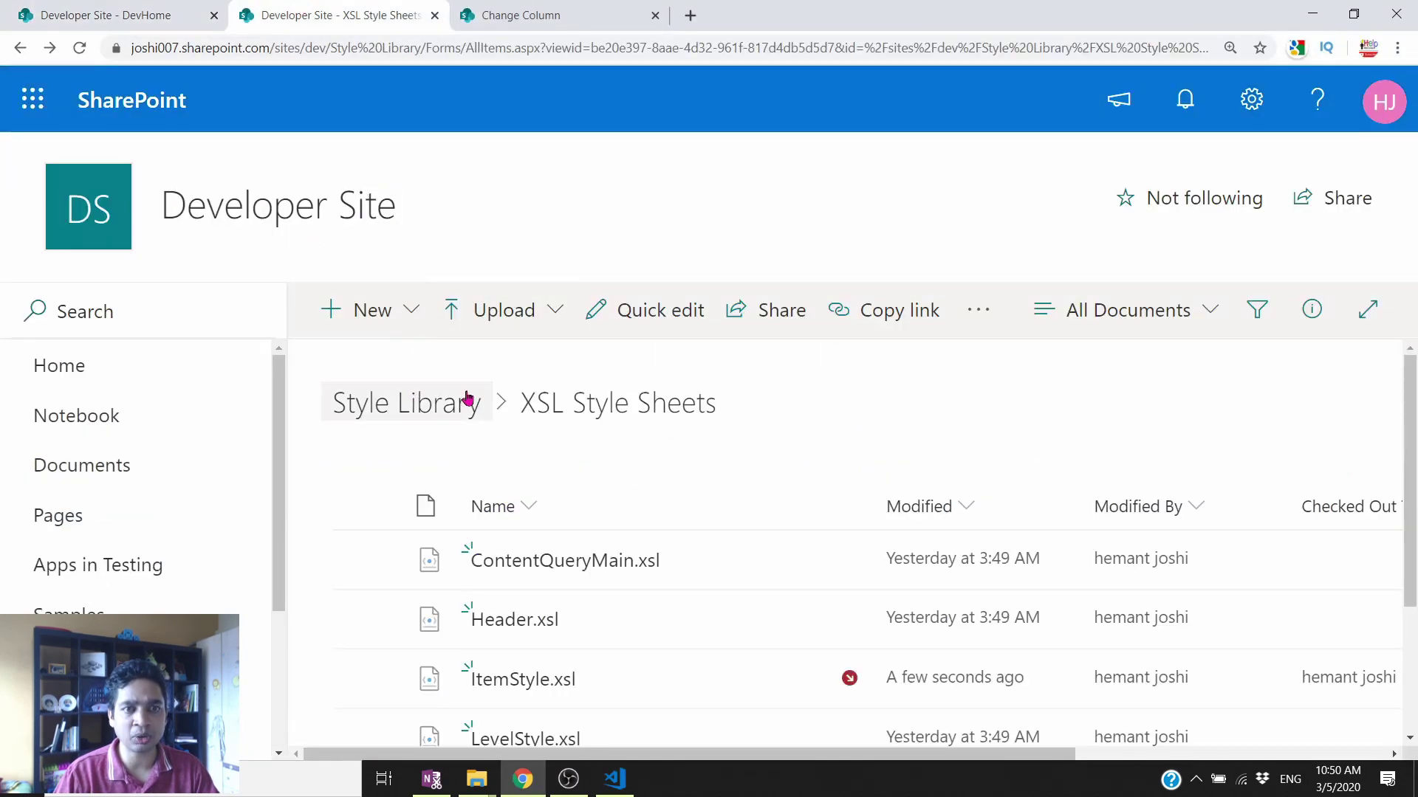
pyautogui.hotkey('ctrl', 'shift', 'Tab')
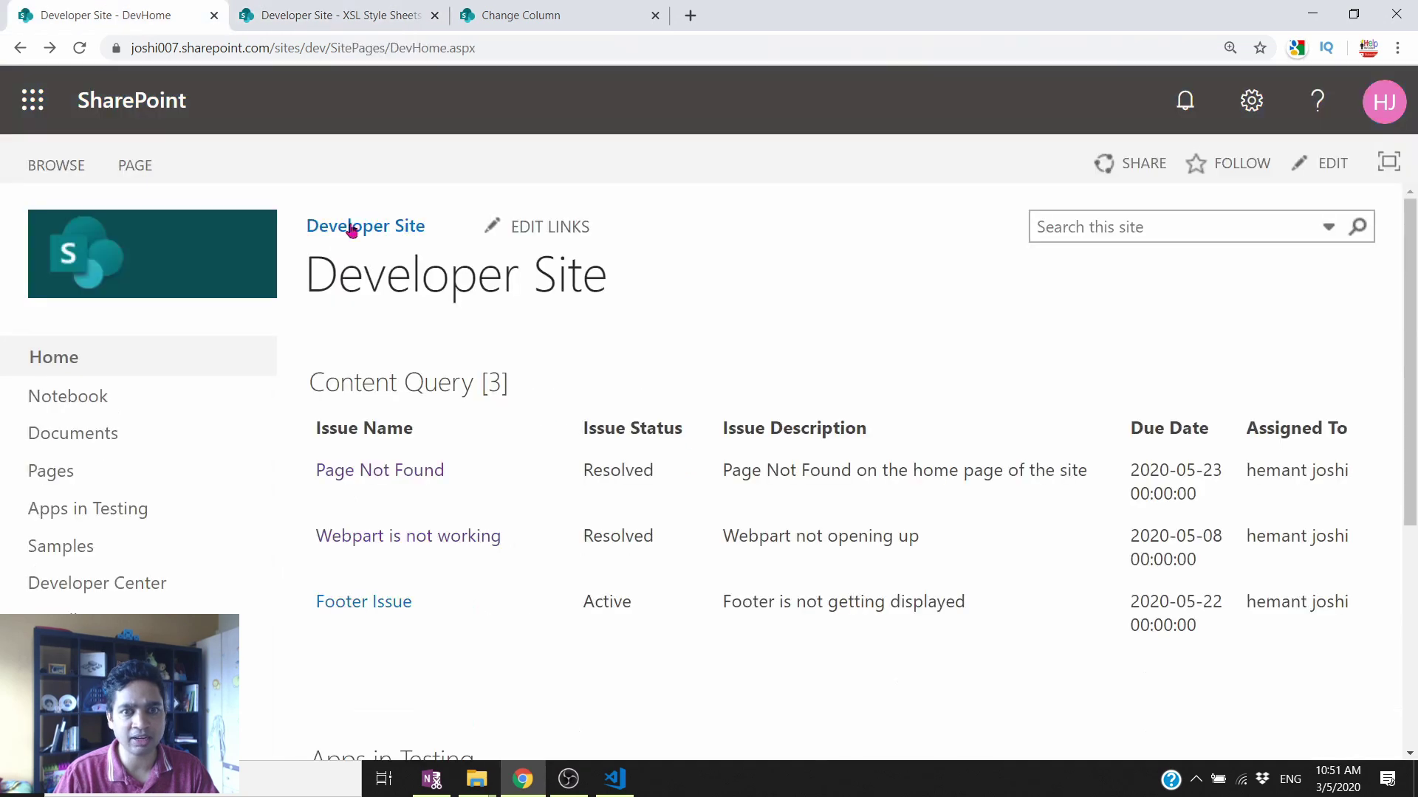
pyautogui.click(79, 48)
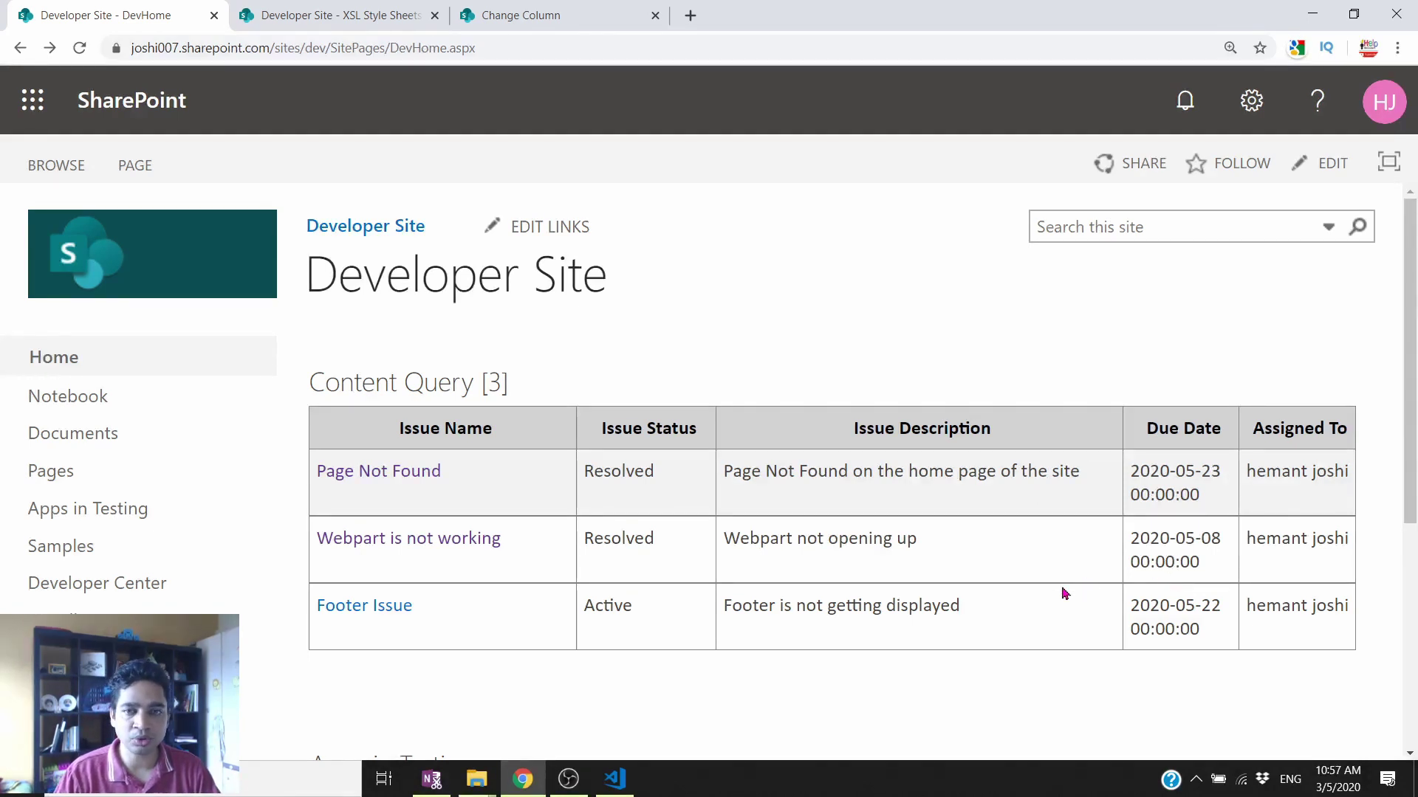
pyautogui.moveTo(1137, 482); pyautogui.dragTo(1207, 634)
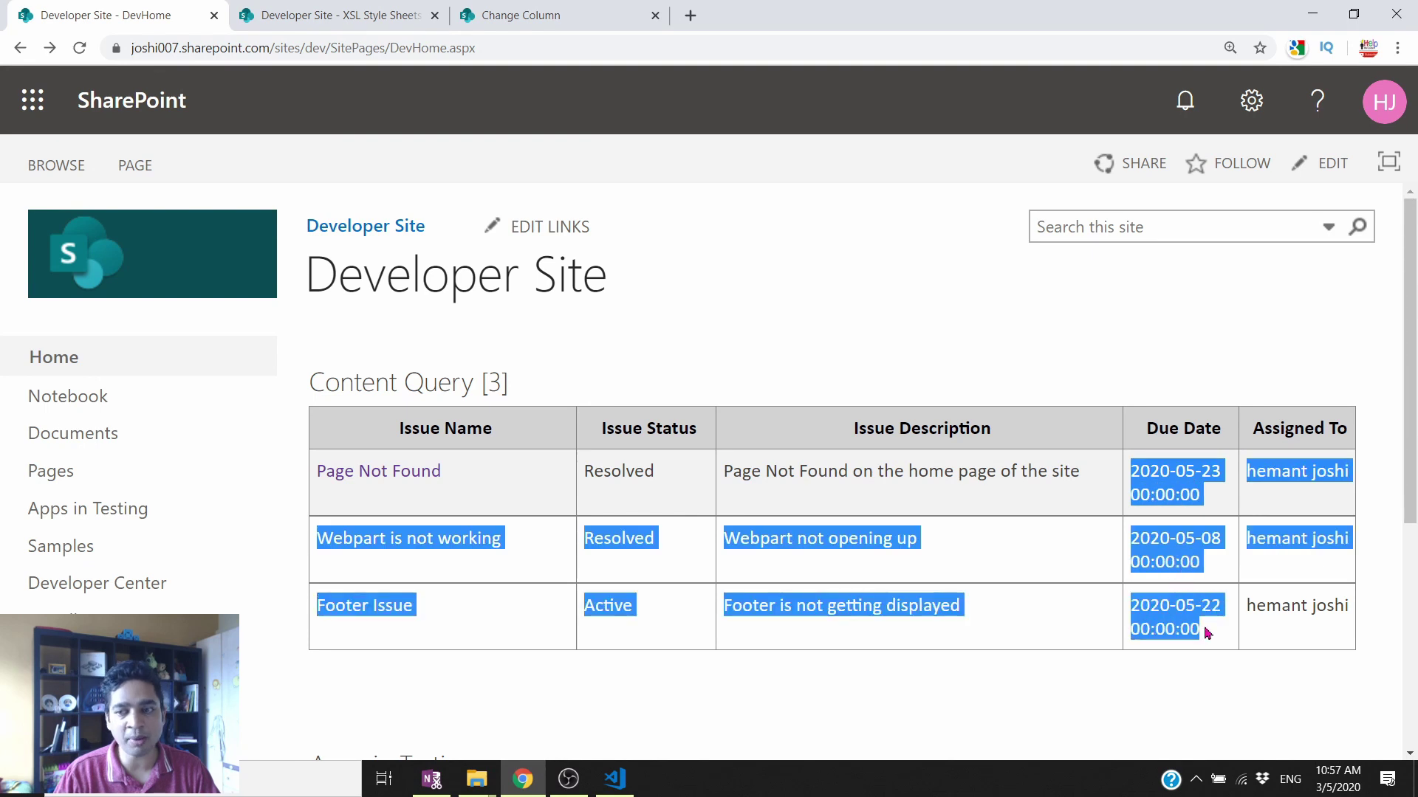
pyautogui.click(1186, 550)
pyautogui.click(615, 780)
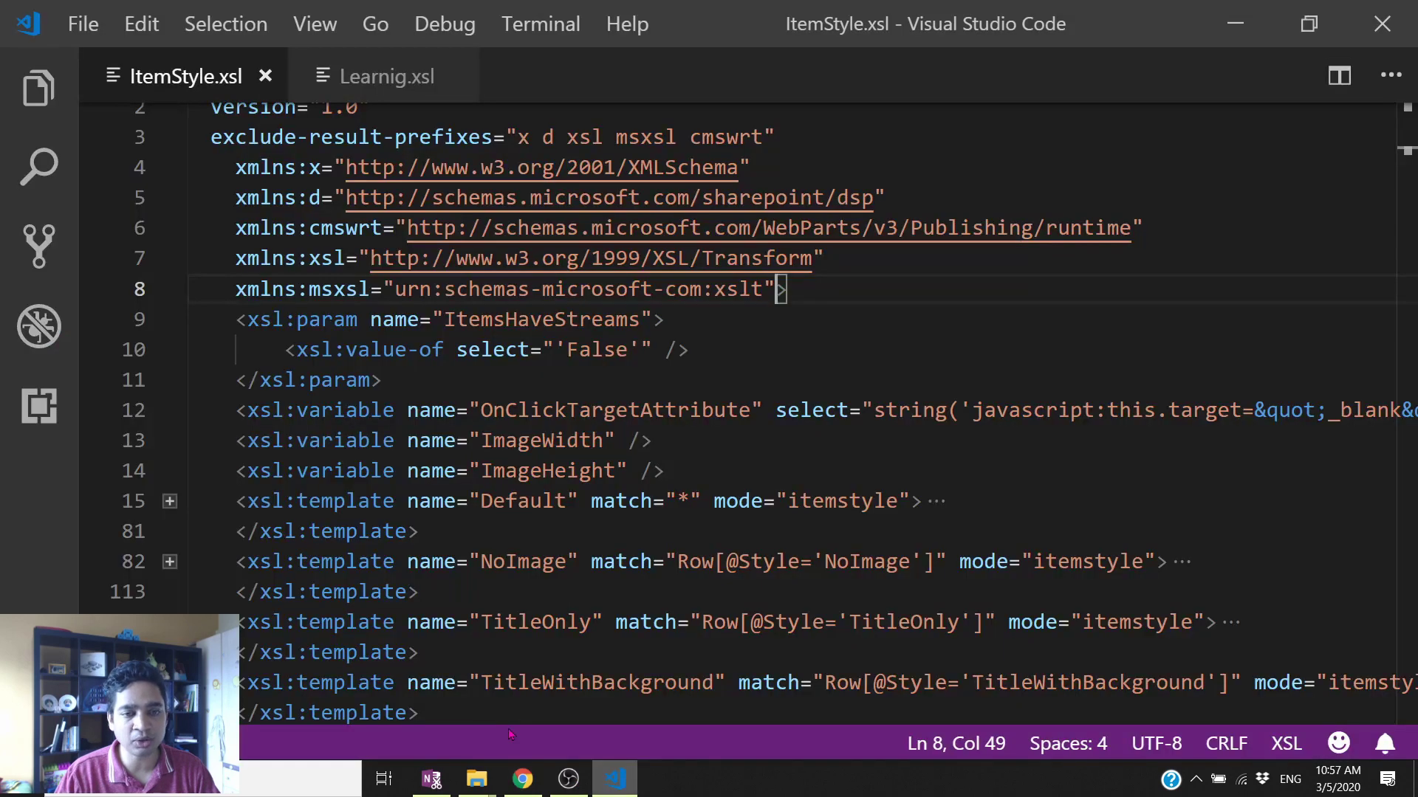
pyautogui.scroll(-7, 538, 499)
pyautogui.scroll(-20, 539, 499)
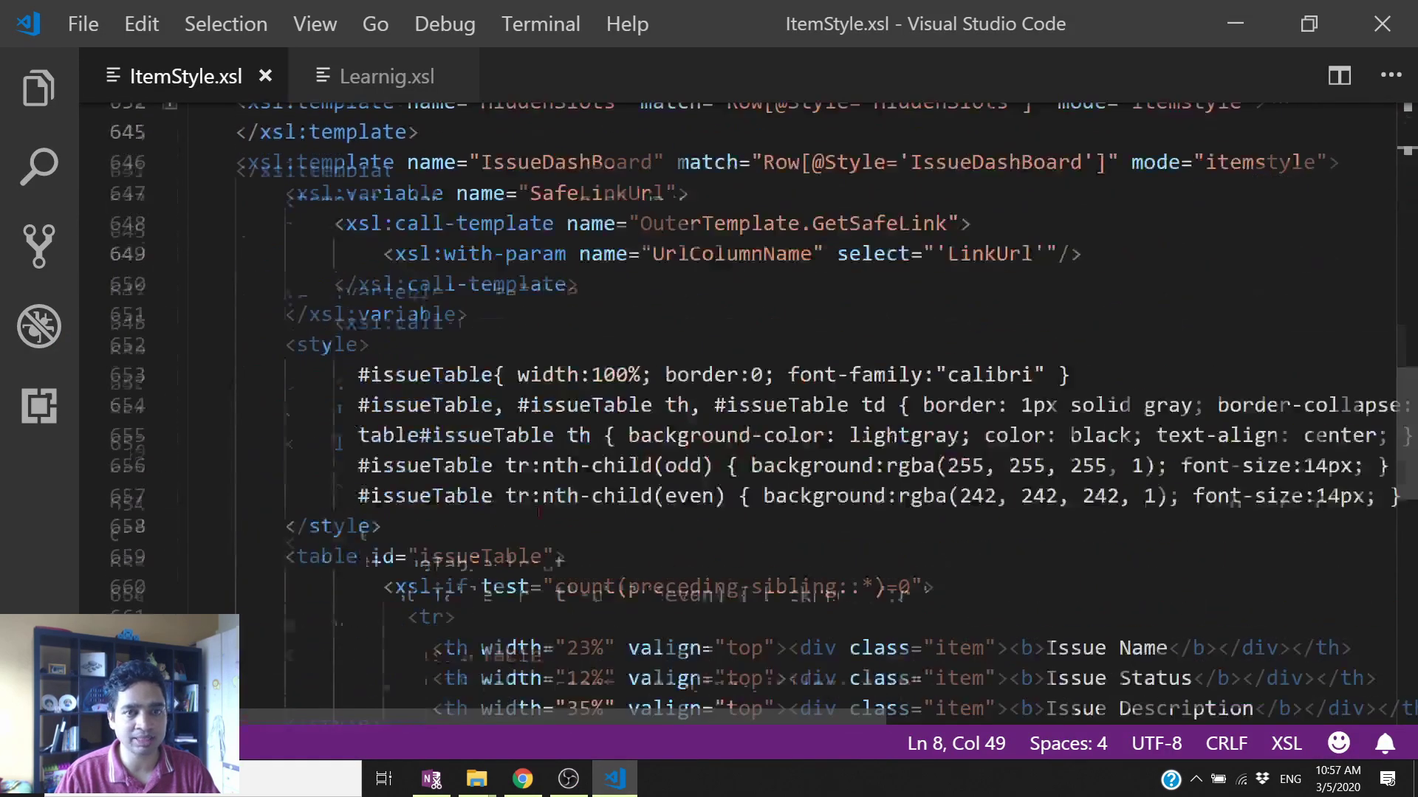
pyautogui.scroll(5, 538, 499)
pyautogui.moveTo(927, 724); pyautogui.dragTo(1119, 718)
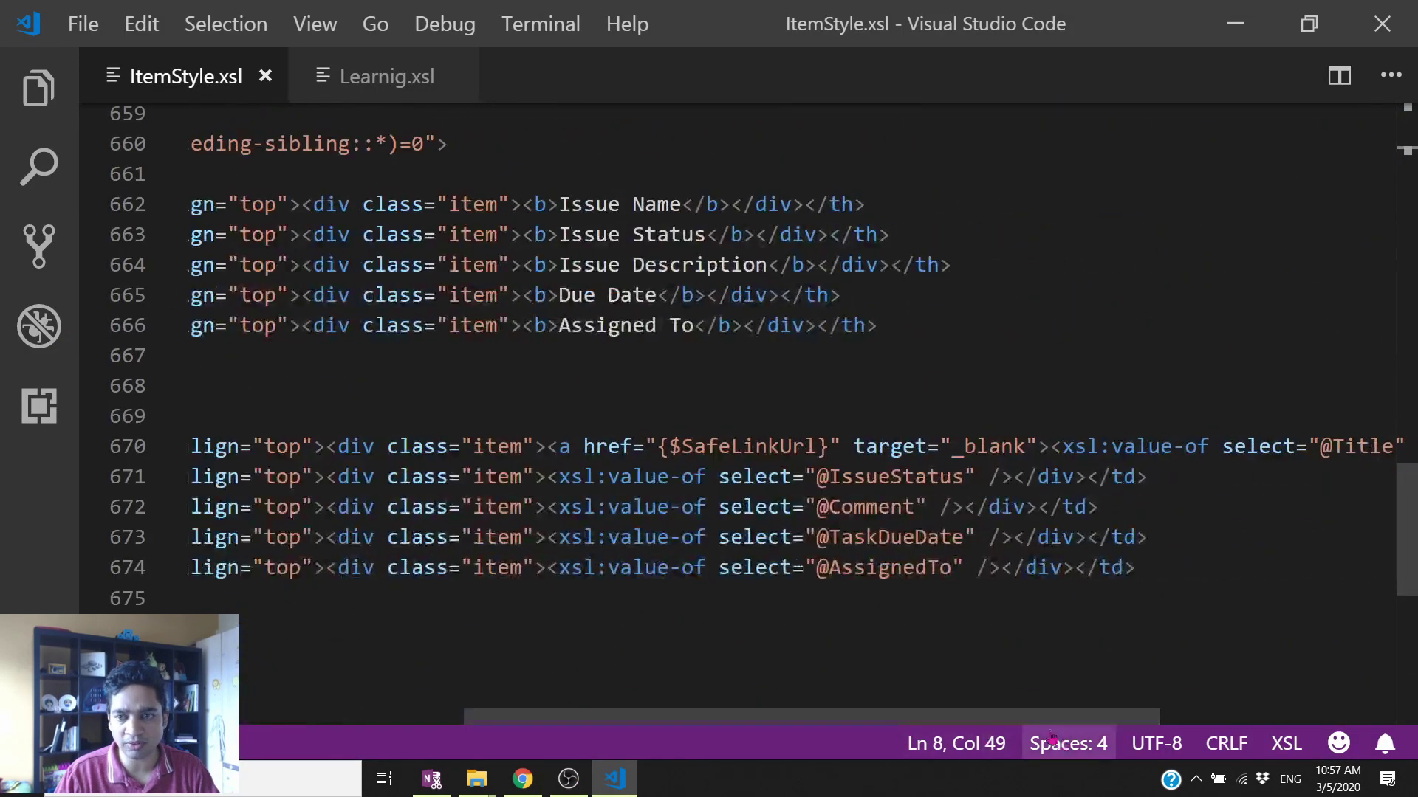
pyautogui.doubleClick(895, 537)
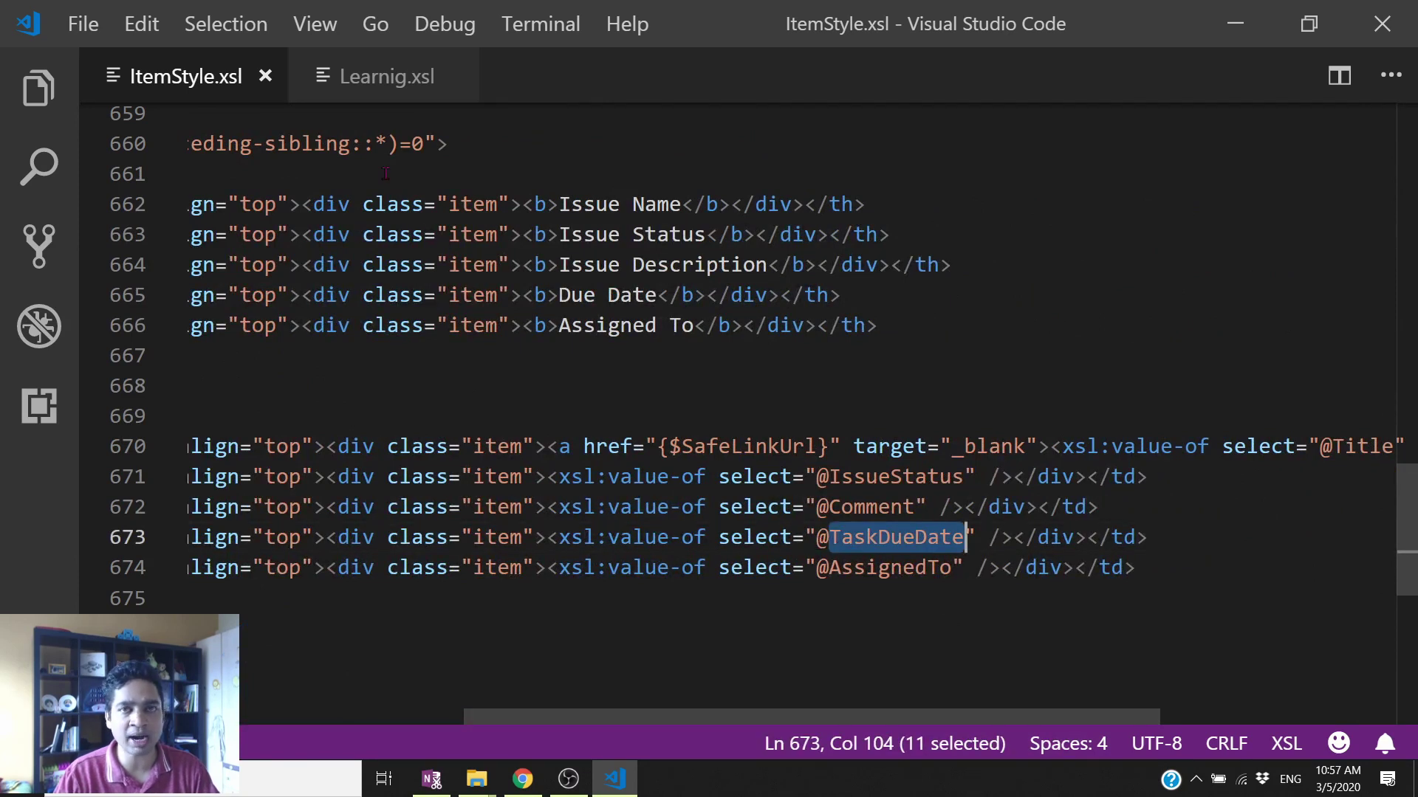
# Step: Examine the xmlns:ddwrt namespace declaration and the ddwrt:FormatDateTime expression under section 6 of Learnig.xsl
pyautogui.click(381, 76)
pyautogui.doubleClick(296, 569)
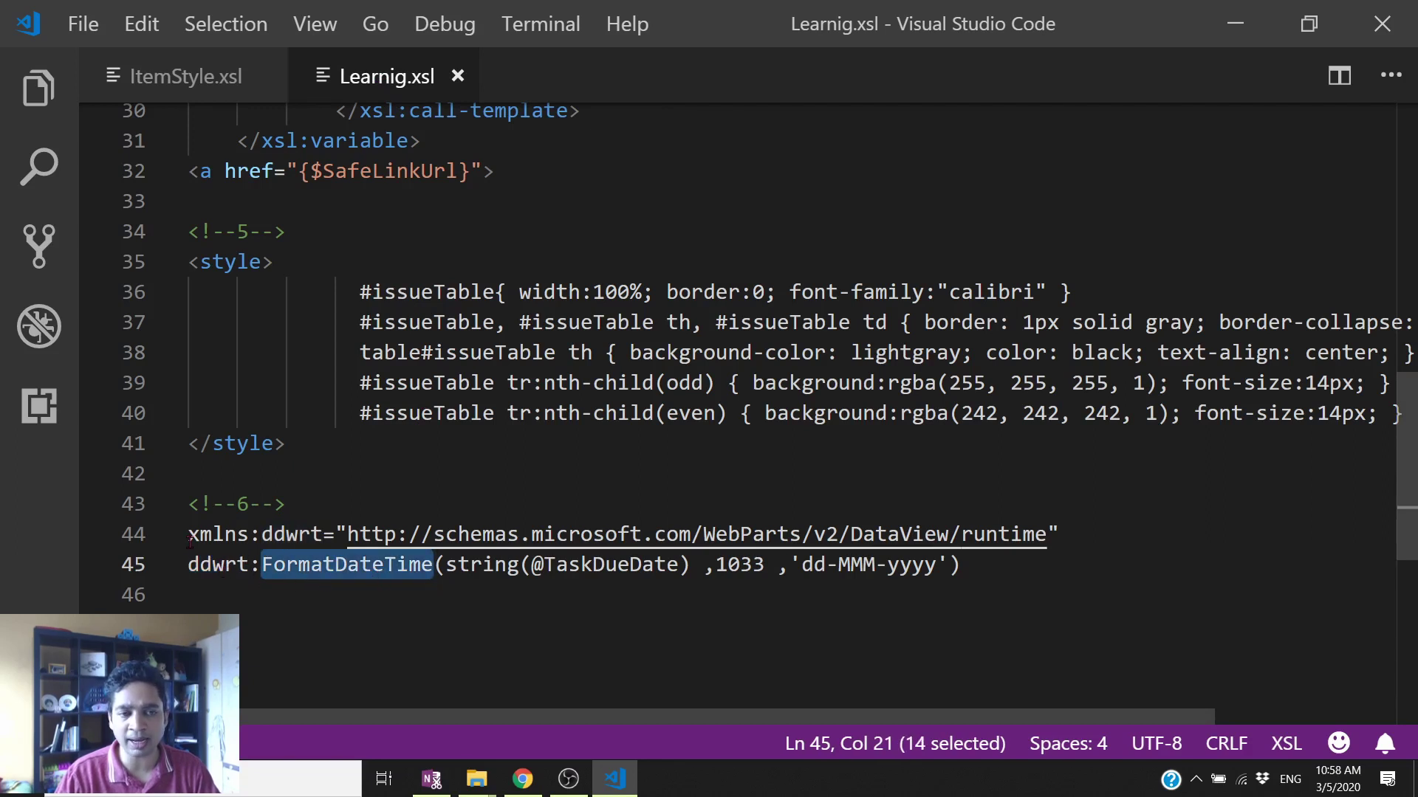
pyautogui.moveTo(1075, 526); pyautogui.dragTo(188, 534)
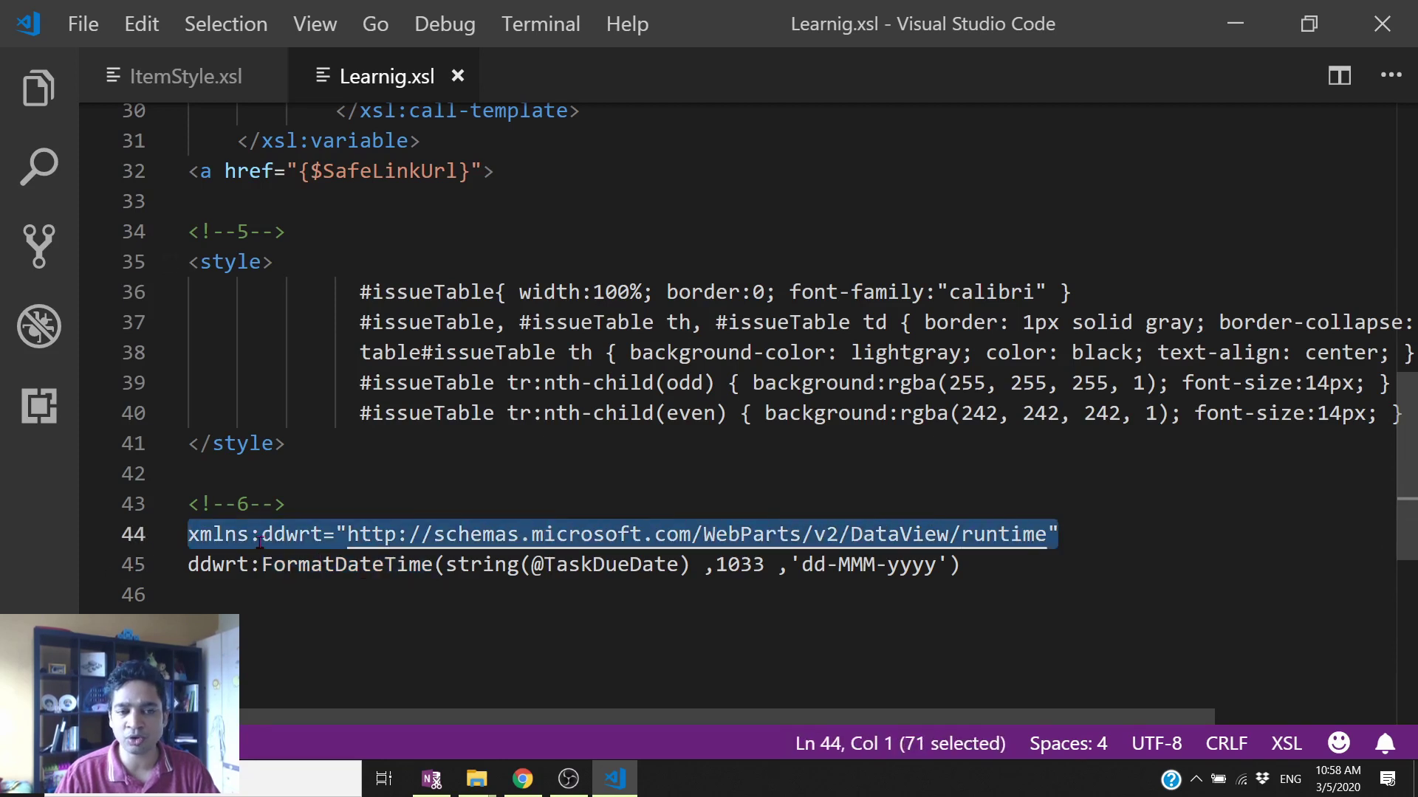
pyautogui.doubleClick(345, 566)
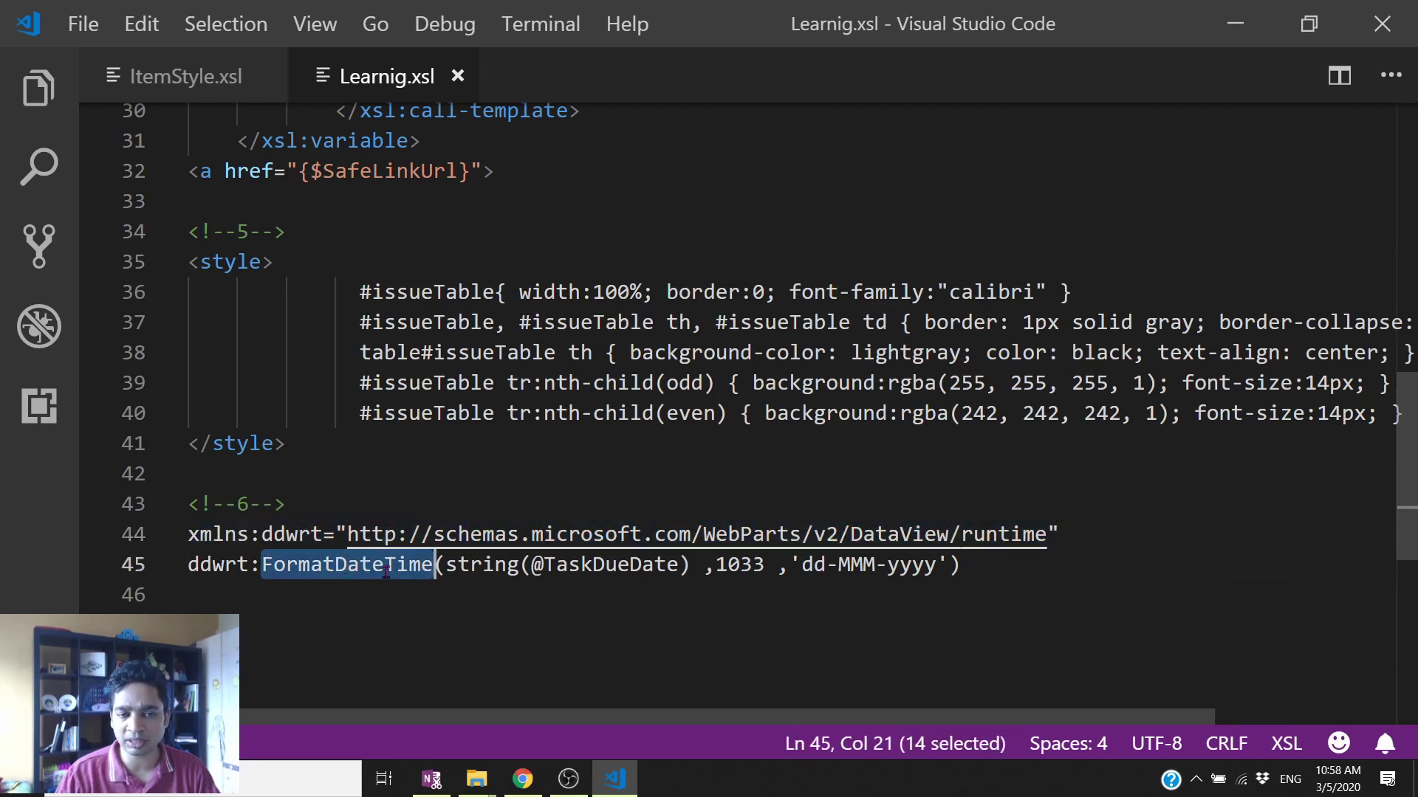
pyautogui.doubleClick(292, 535)
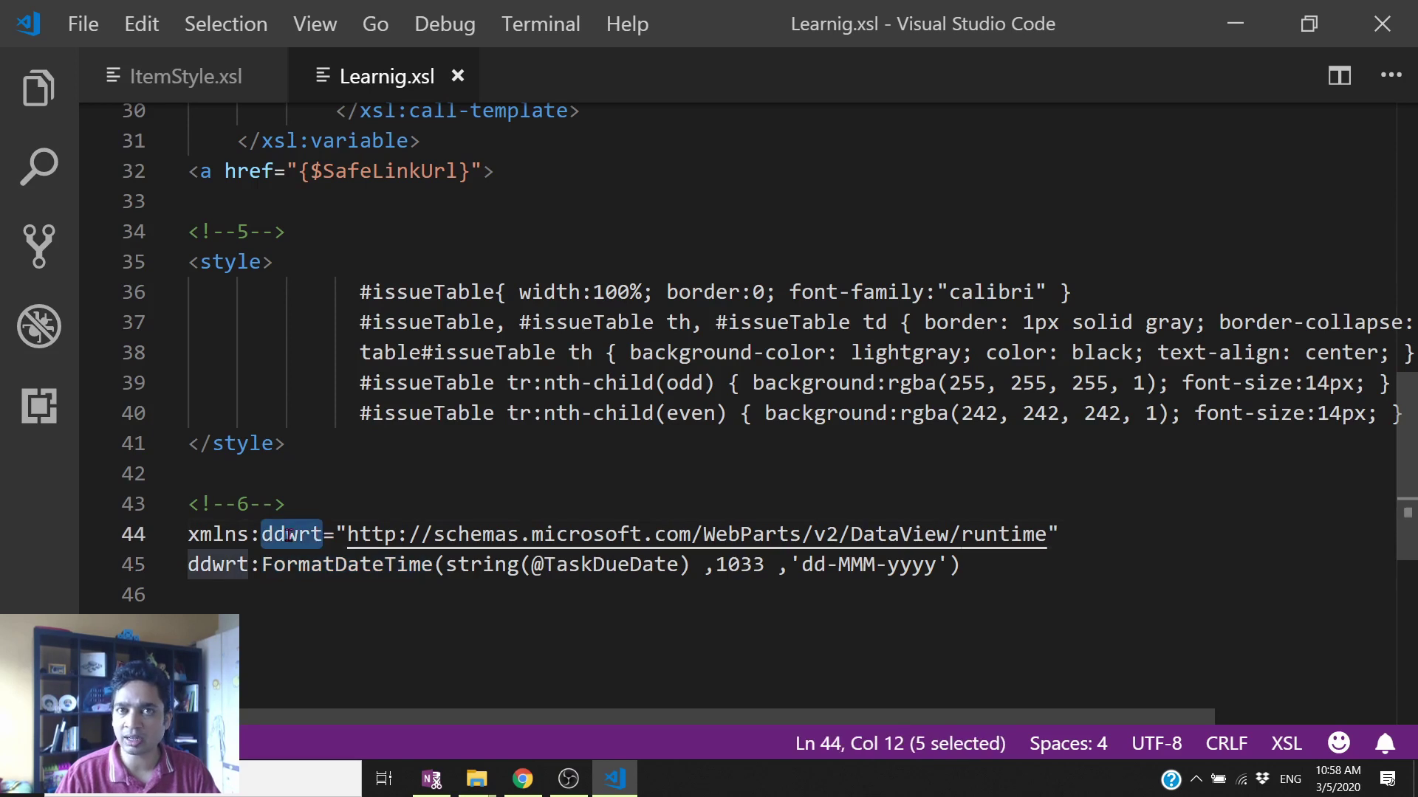
# Step: Copy the xmlns:ddwrt declaration from Learnig.xsl to a new line after xmlns:msxsl in ItemStyle.xsl, before the closing bracket, and save the file
pyautogui.moveTo(1059, 534); pyautogui.dragTo(189, 535)
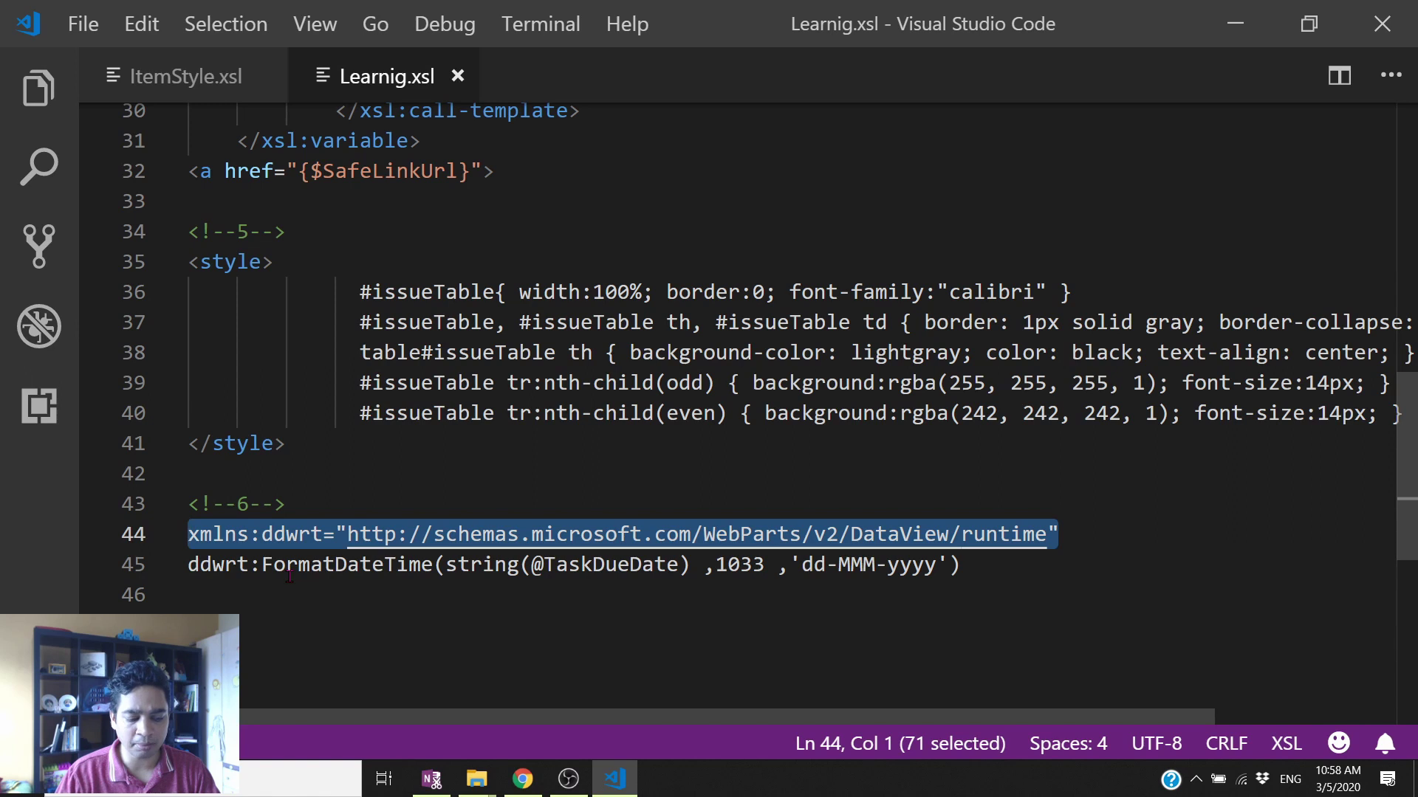
pyautogui.hotkey('ctrl', 'c')
pyautogui.click(185, 76)
pyautogui.click(780, 330)
pyautogui.press('Return')
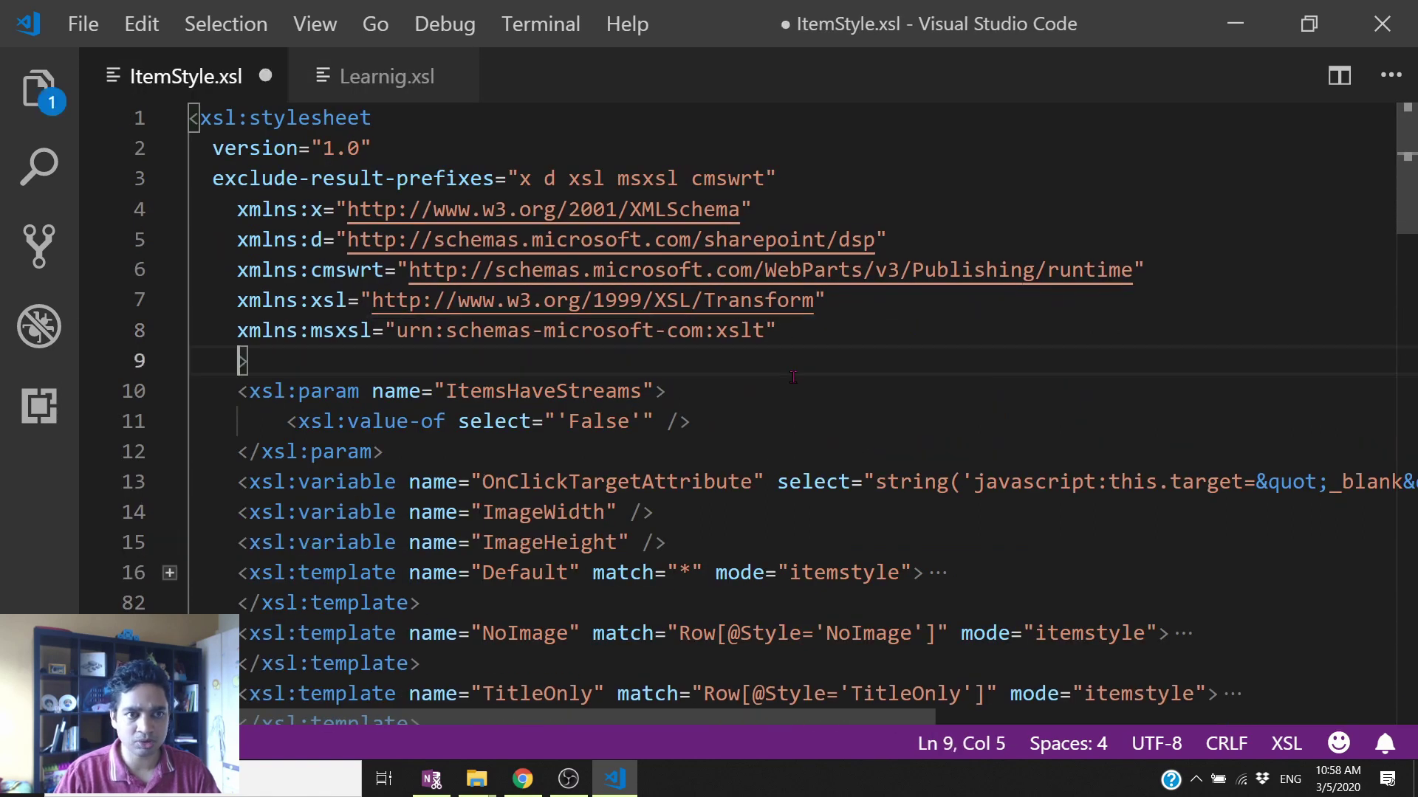
pyautogui.hotkey('ctrl', 'v')
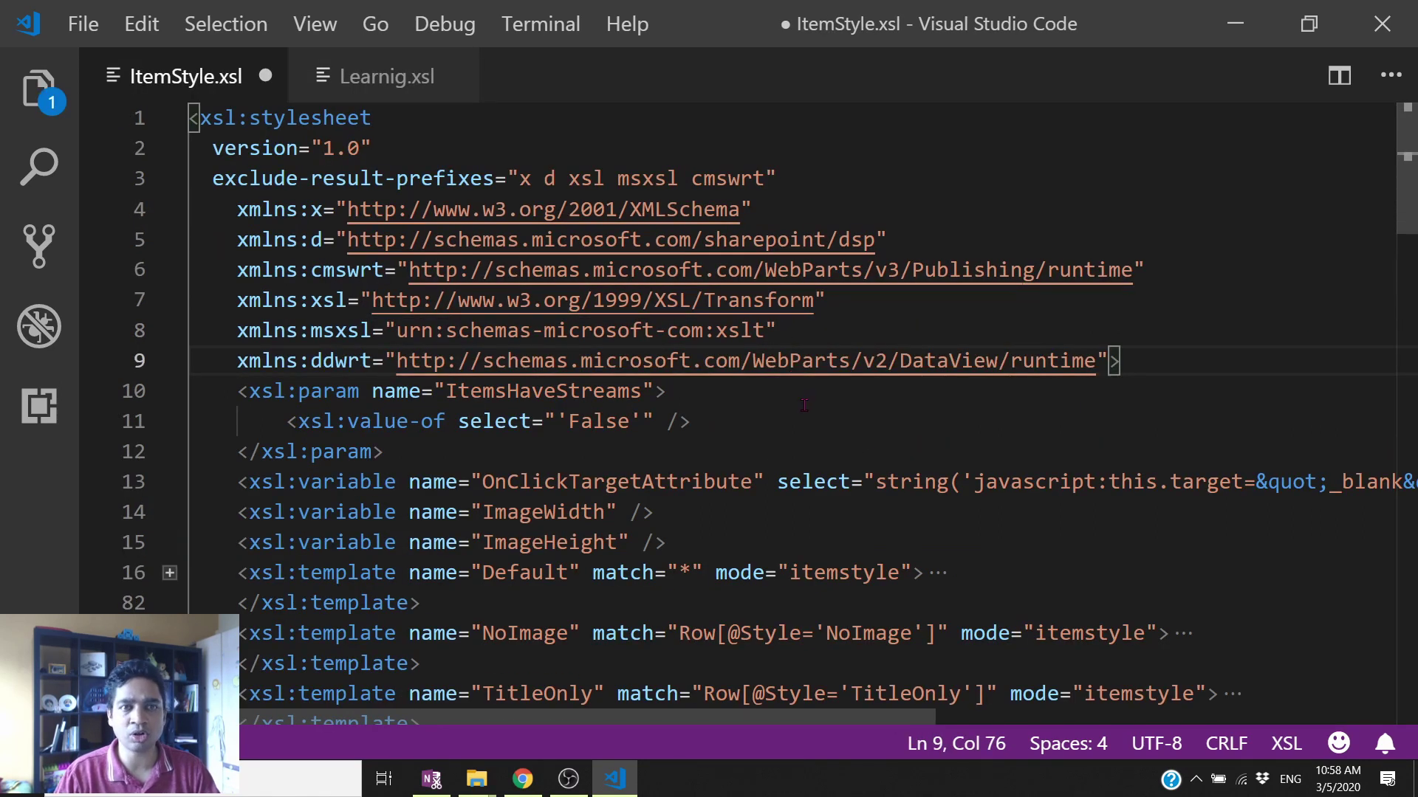
pyautogui.hotkey('ctrl', 's')
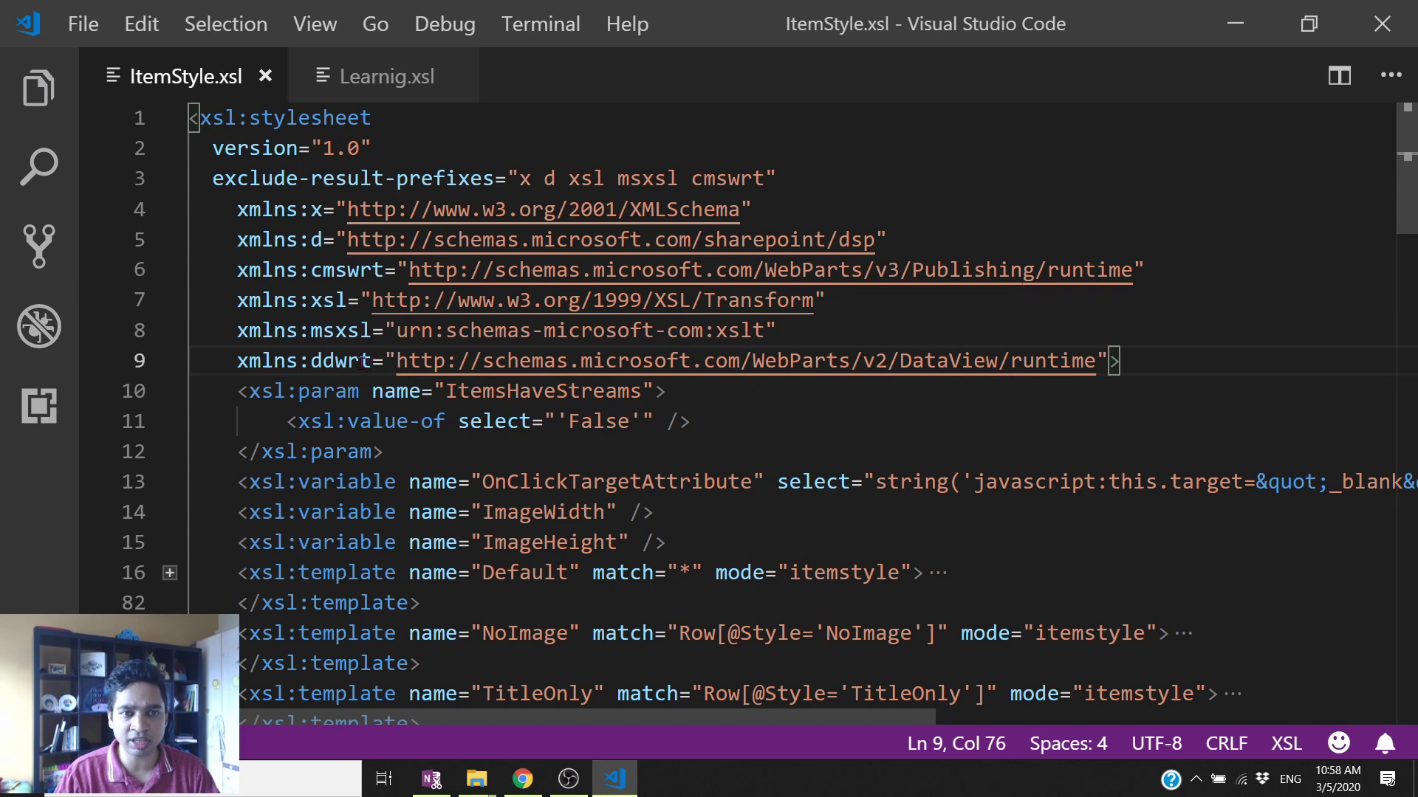
# Step: Compare how the ddwrt and xsl prefixes are declared in the stylesheet header with the xsl prefix's use in the tags
pyautogui.doubleClick(360, 362)
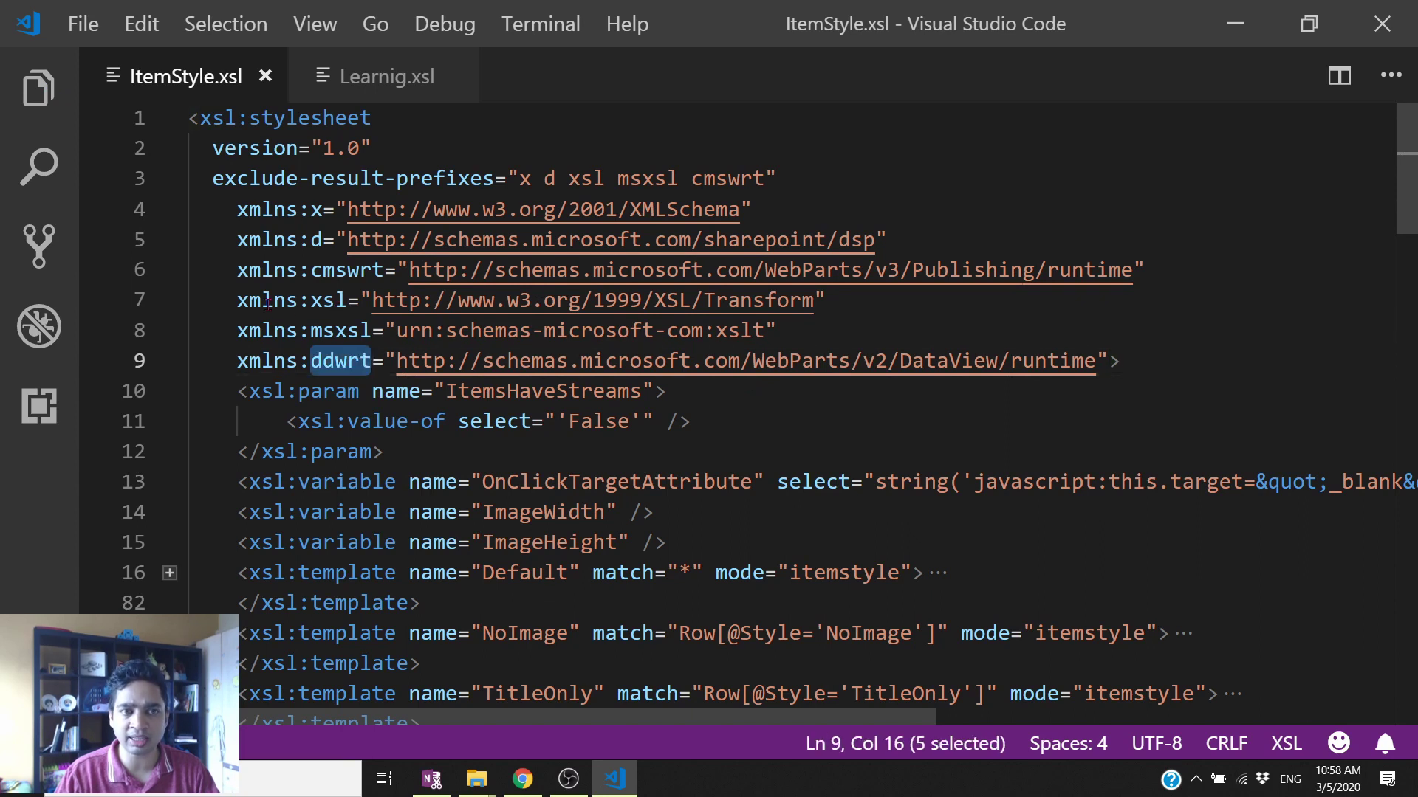
pyautogui.doubleClick(266, 481)
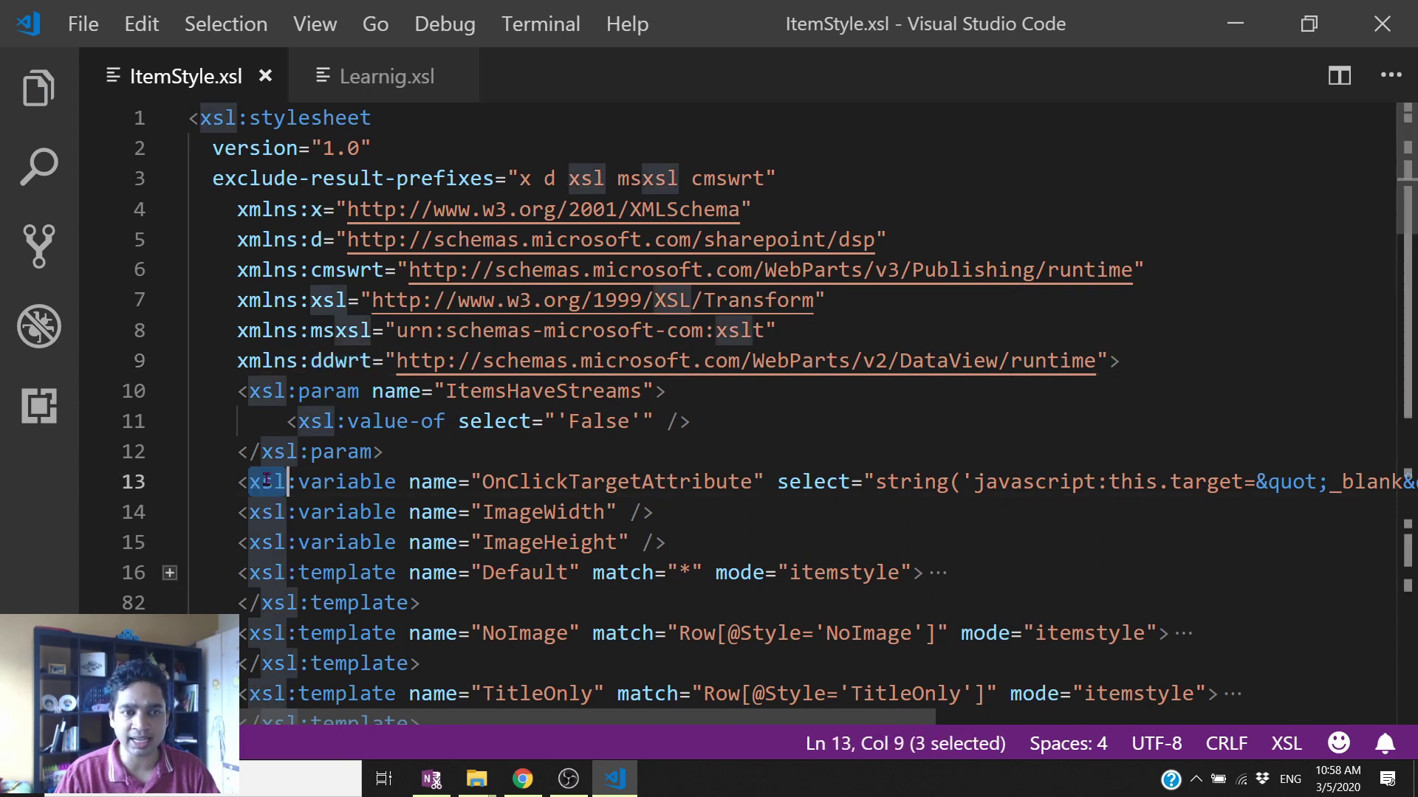
pyautogui.doubleClick(336, 301)
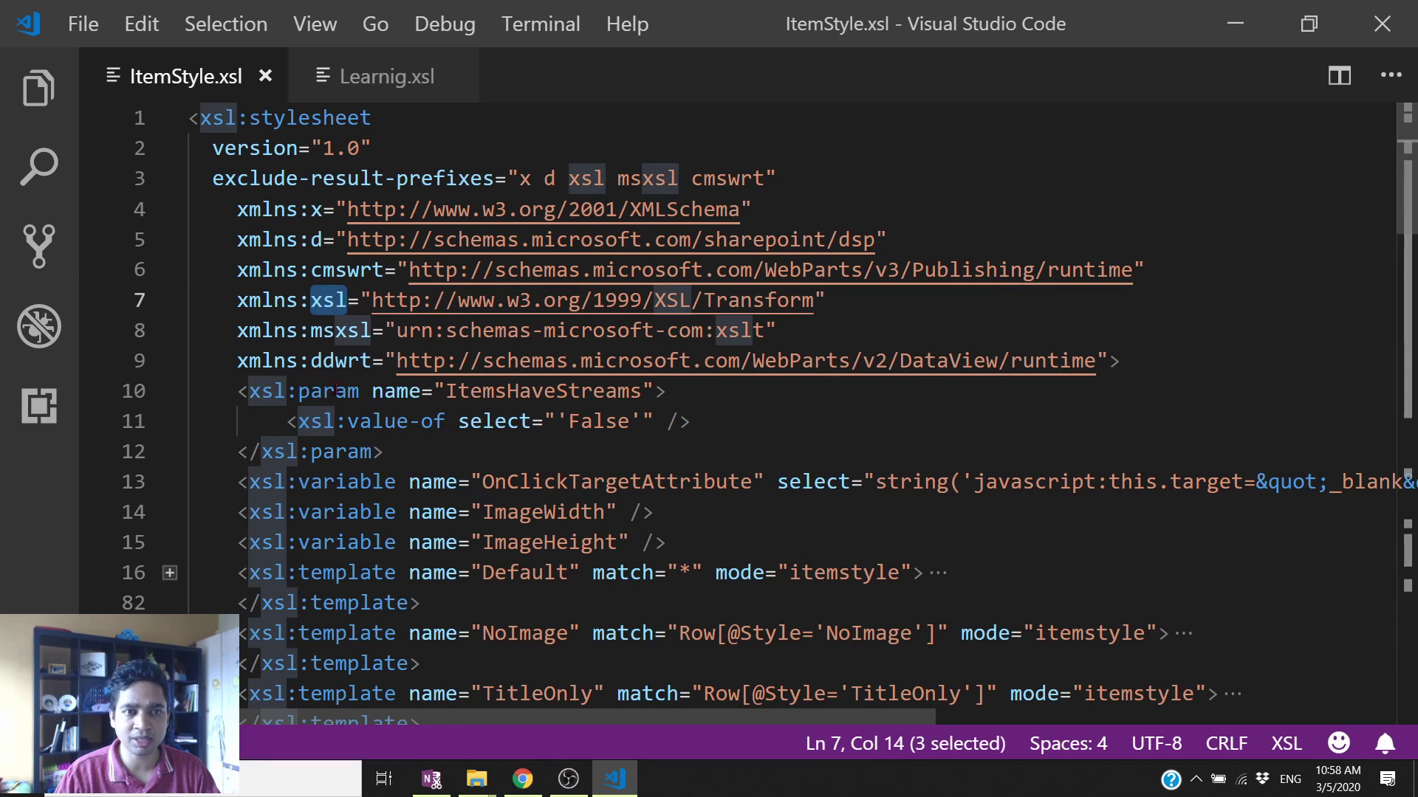
pyautogui.doubleClick(325, 362)
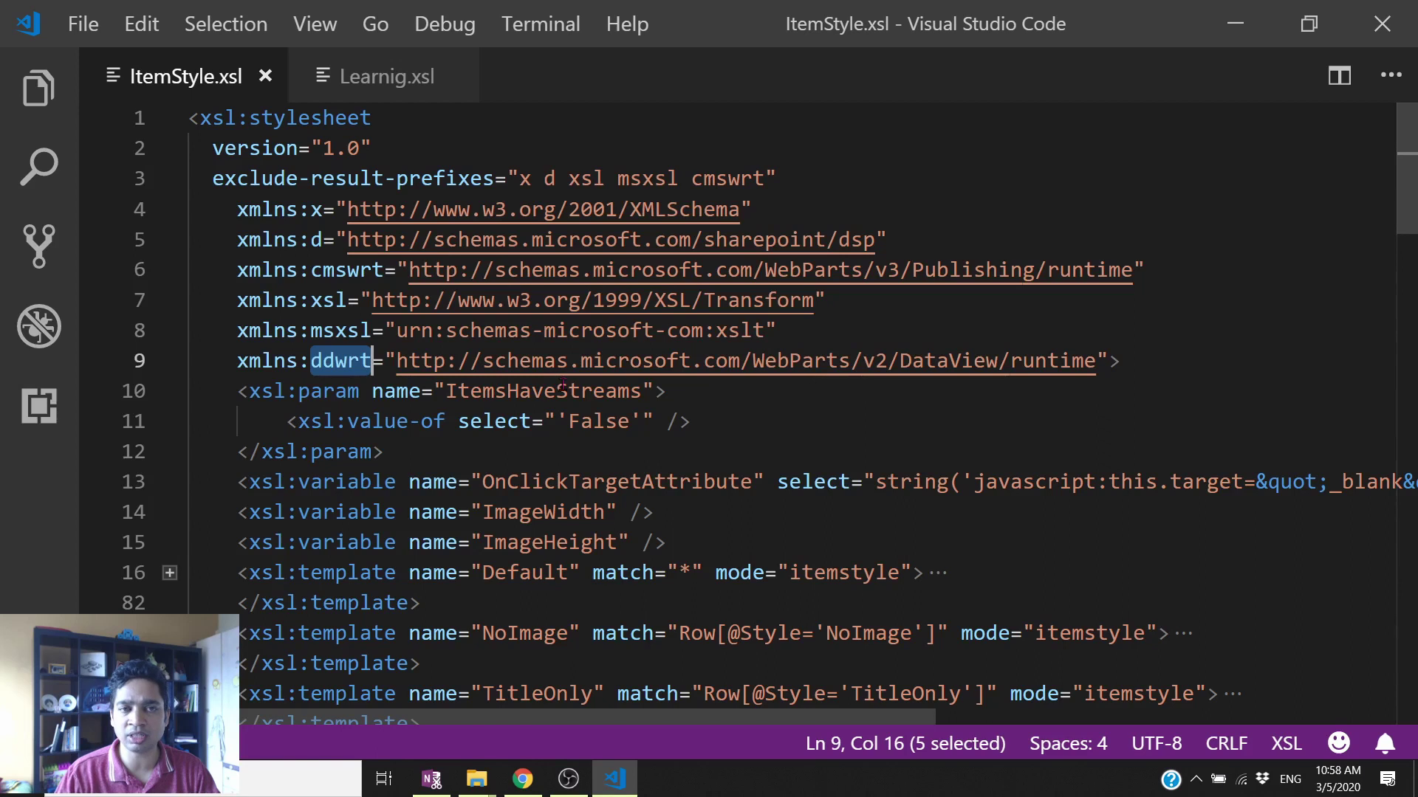
pyautogui.moveTo(1107, 362); pyautogui.dragTo(249, 361)
pyautogui.hotkey('ctrl', 'Tab')
pyautogui.hotkey('ctrl', 'Tab')
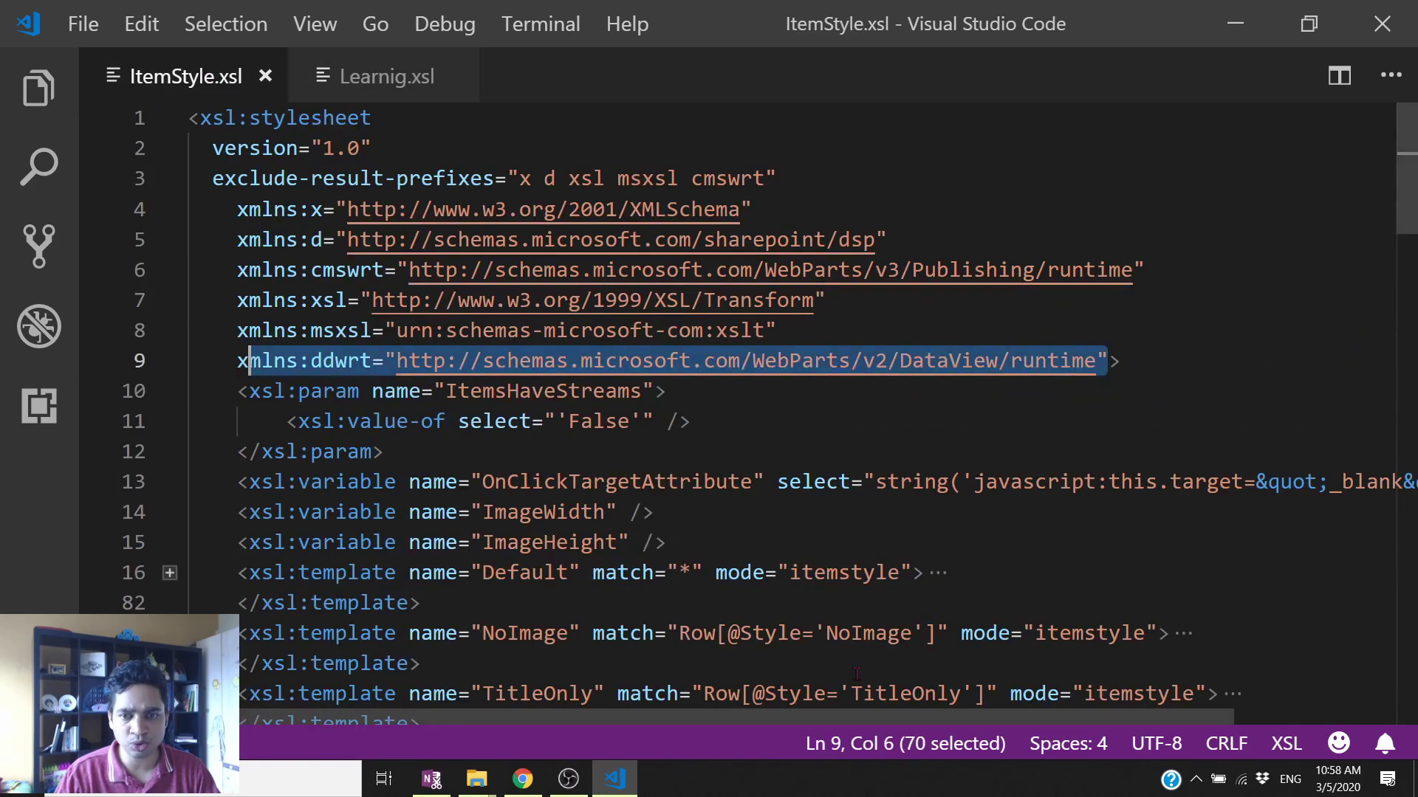
pyautogui.scroll(-20, 857, 674)
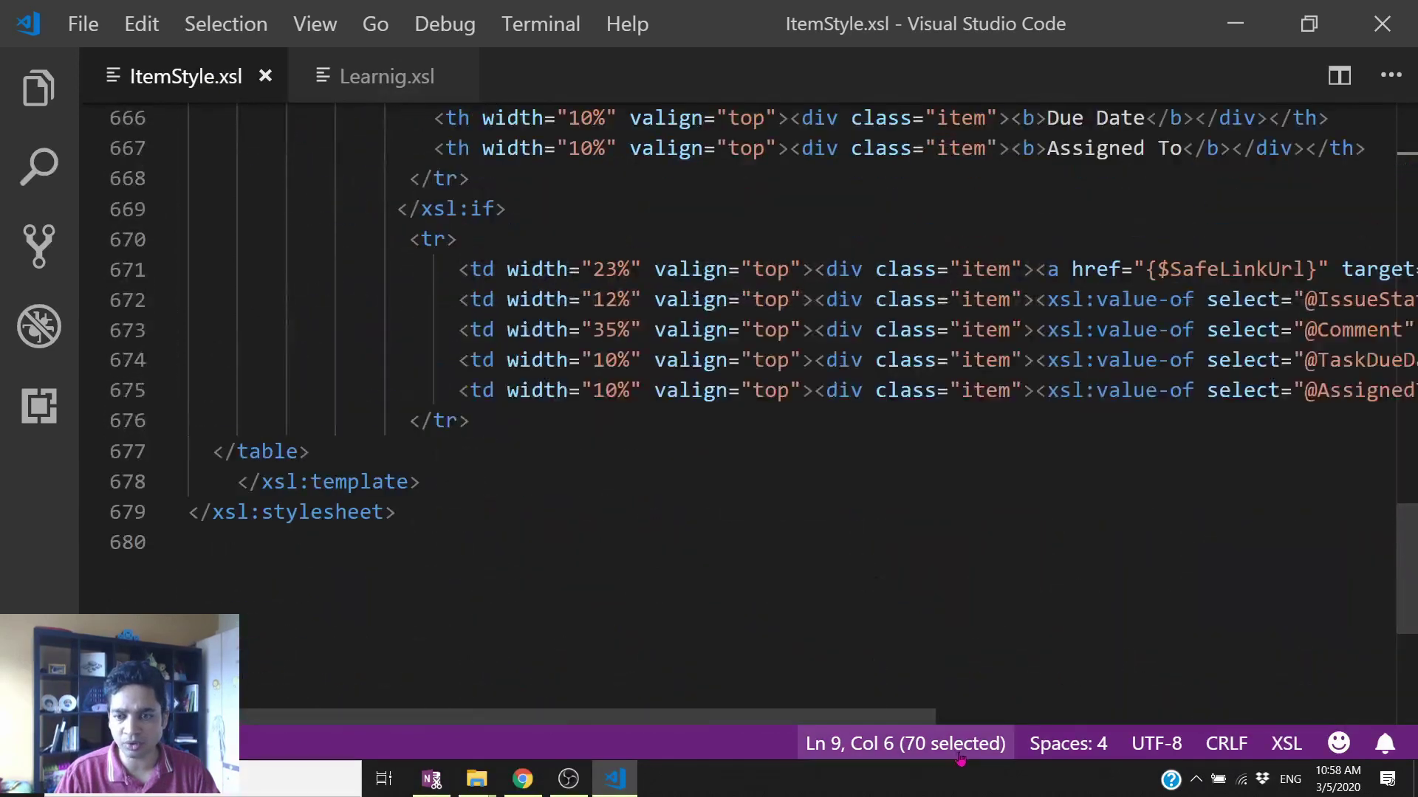
pyautogui.hscroll(5, 851, 485)
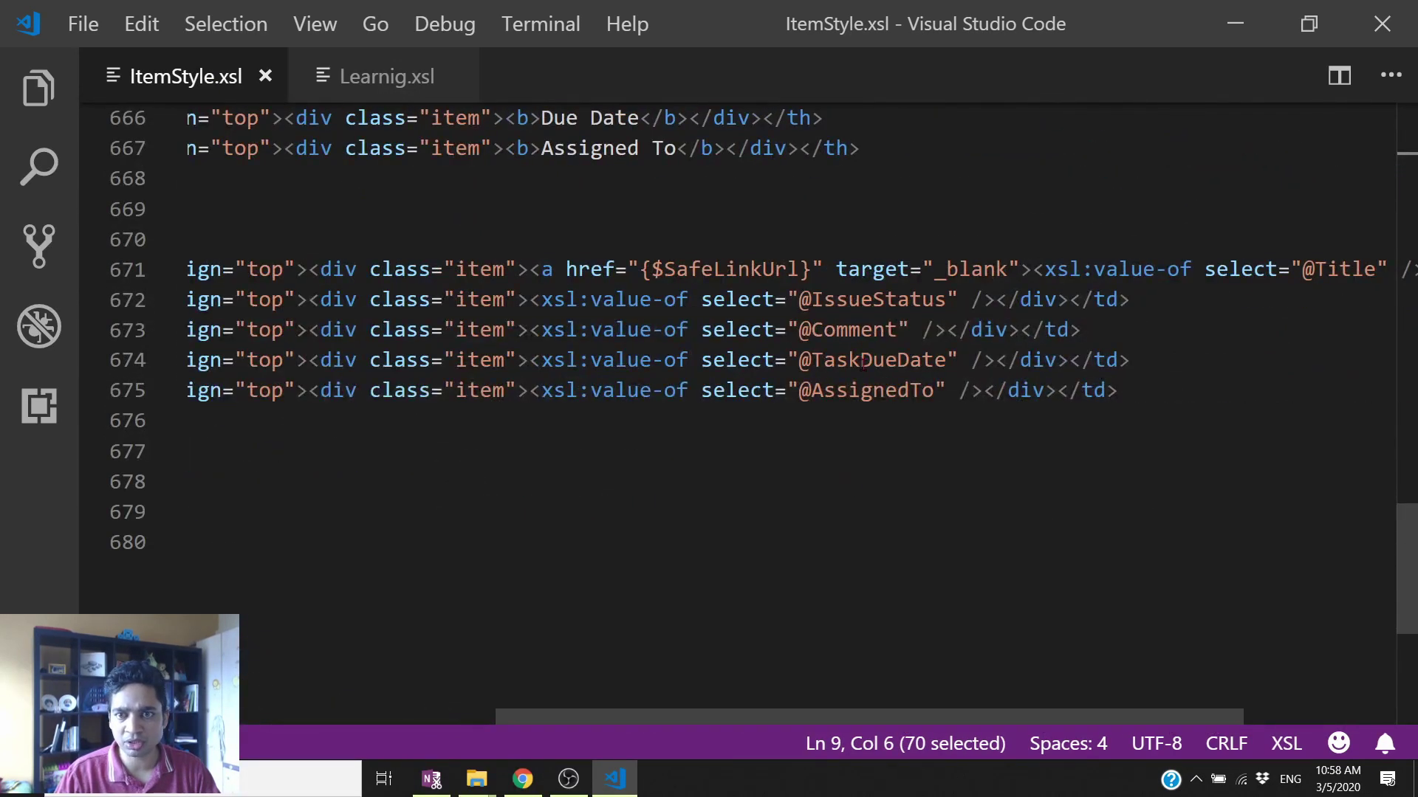
pyautogui.moveTo(950, 360); pyautogui.dragTo(797, 360)
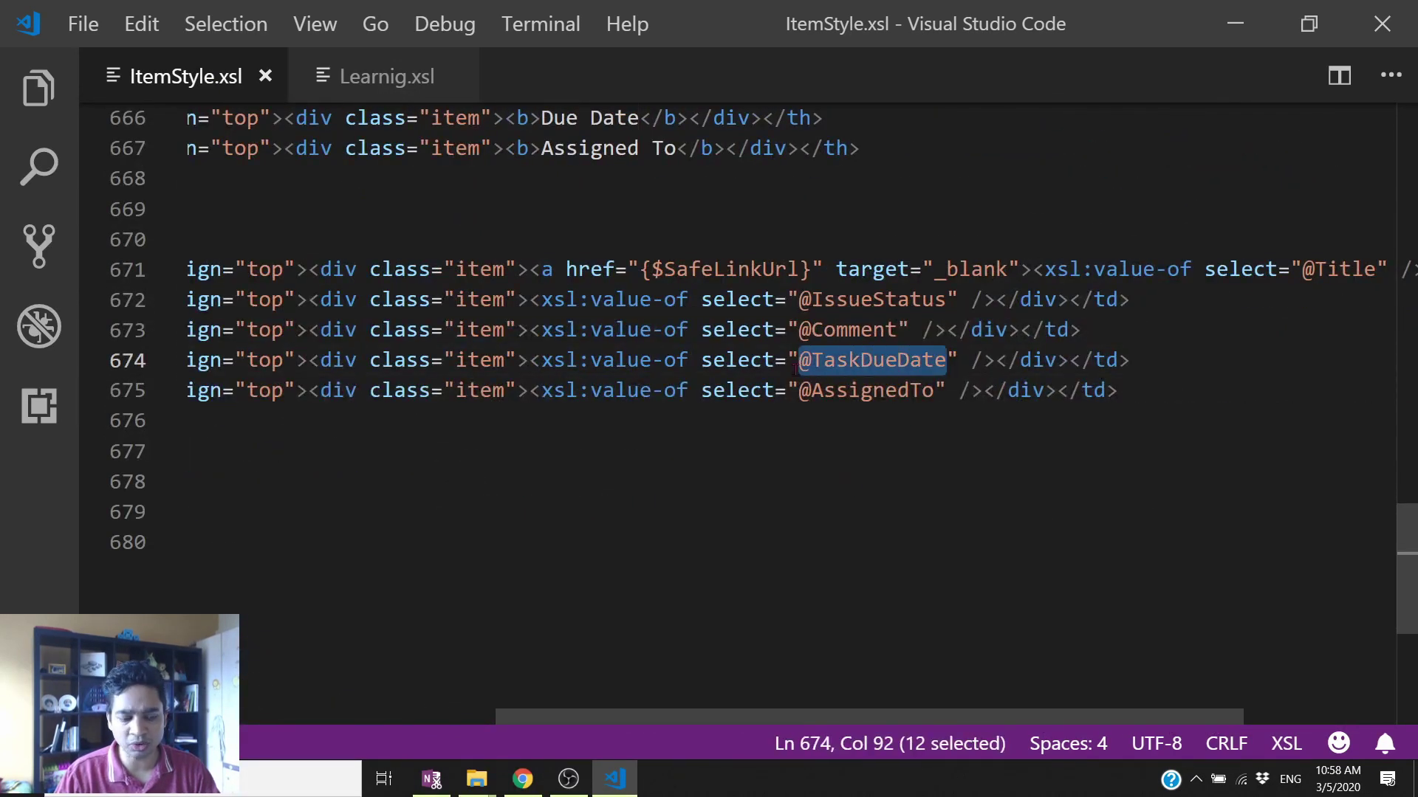
pyautogui.hotkey('ctrl', 'v')
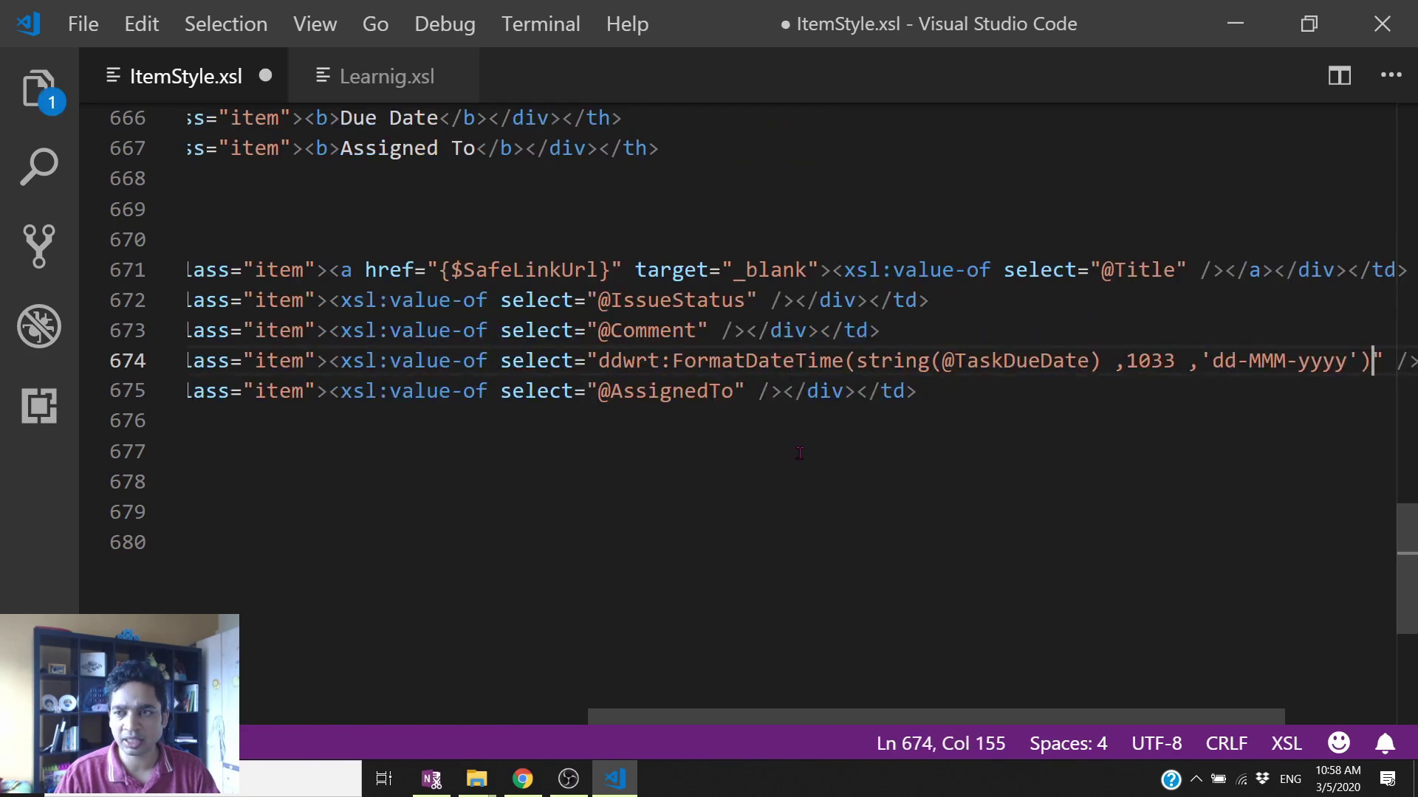
pyautogui.hotkey('ctrl', 's')
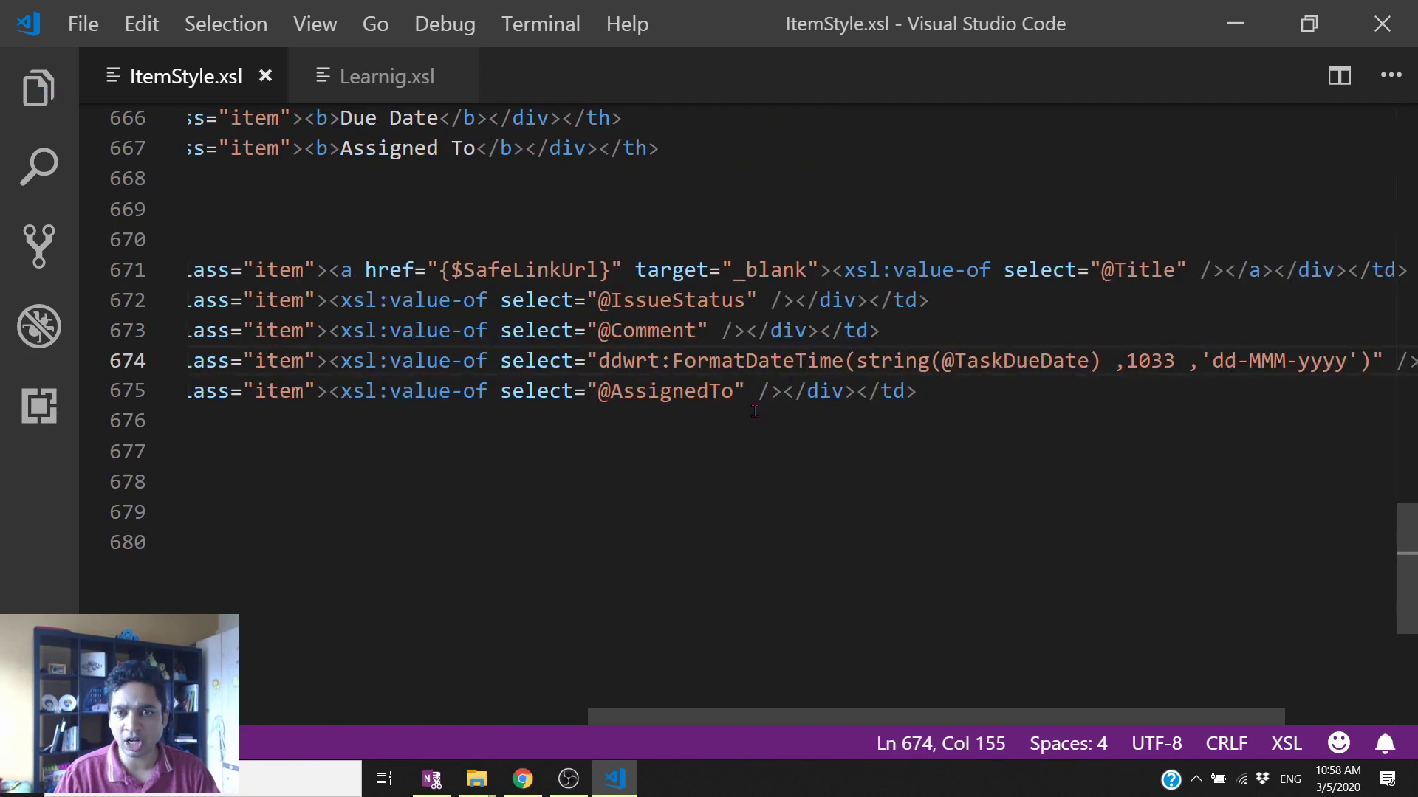
# Step: Review the FormatDateTime function name, its TaskDueDate argument and the dd-MMM-yyyy format in the Due Date cell
pyautogui.doubleClick(768, 367)
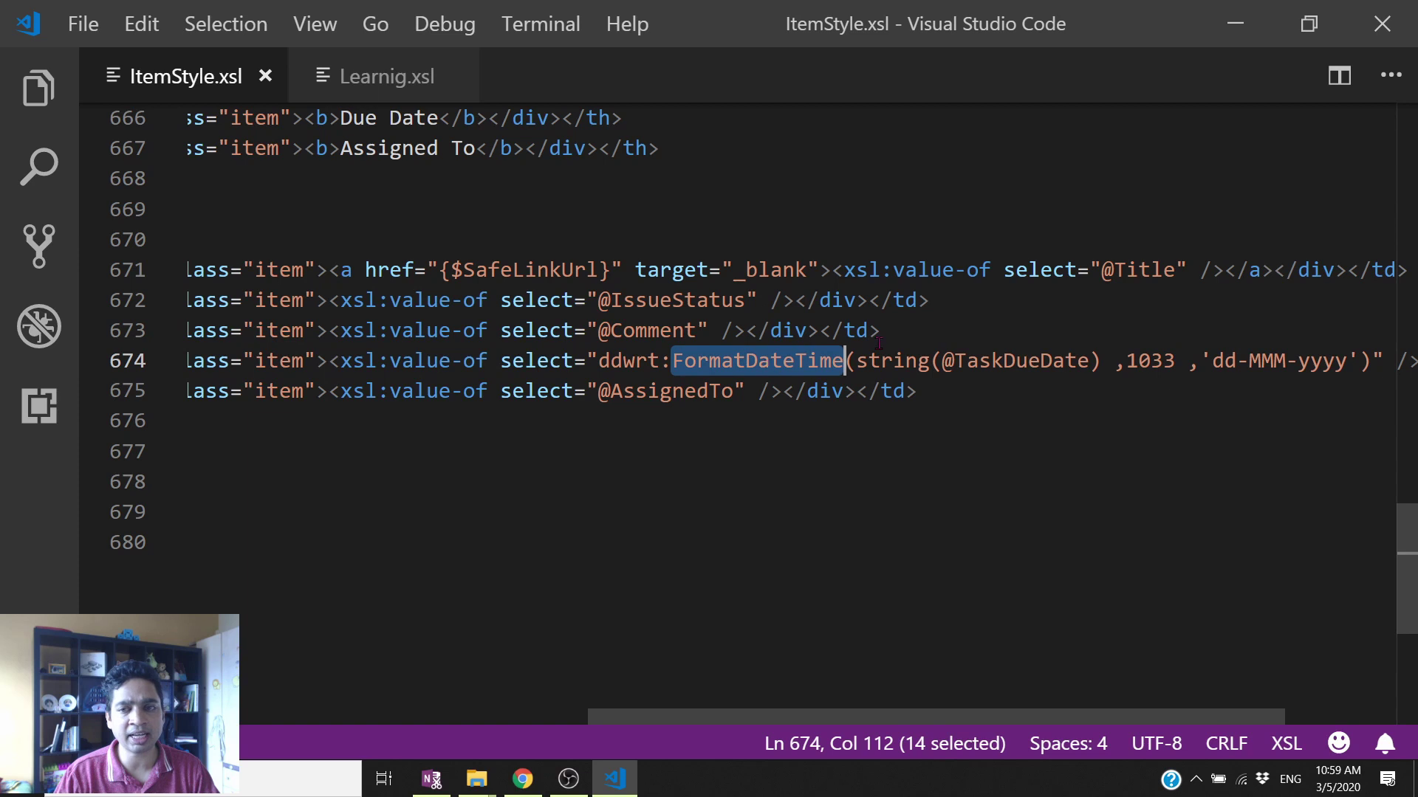
pyautogui.click(1039, 358)
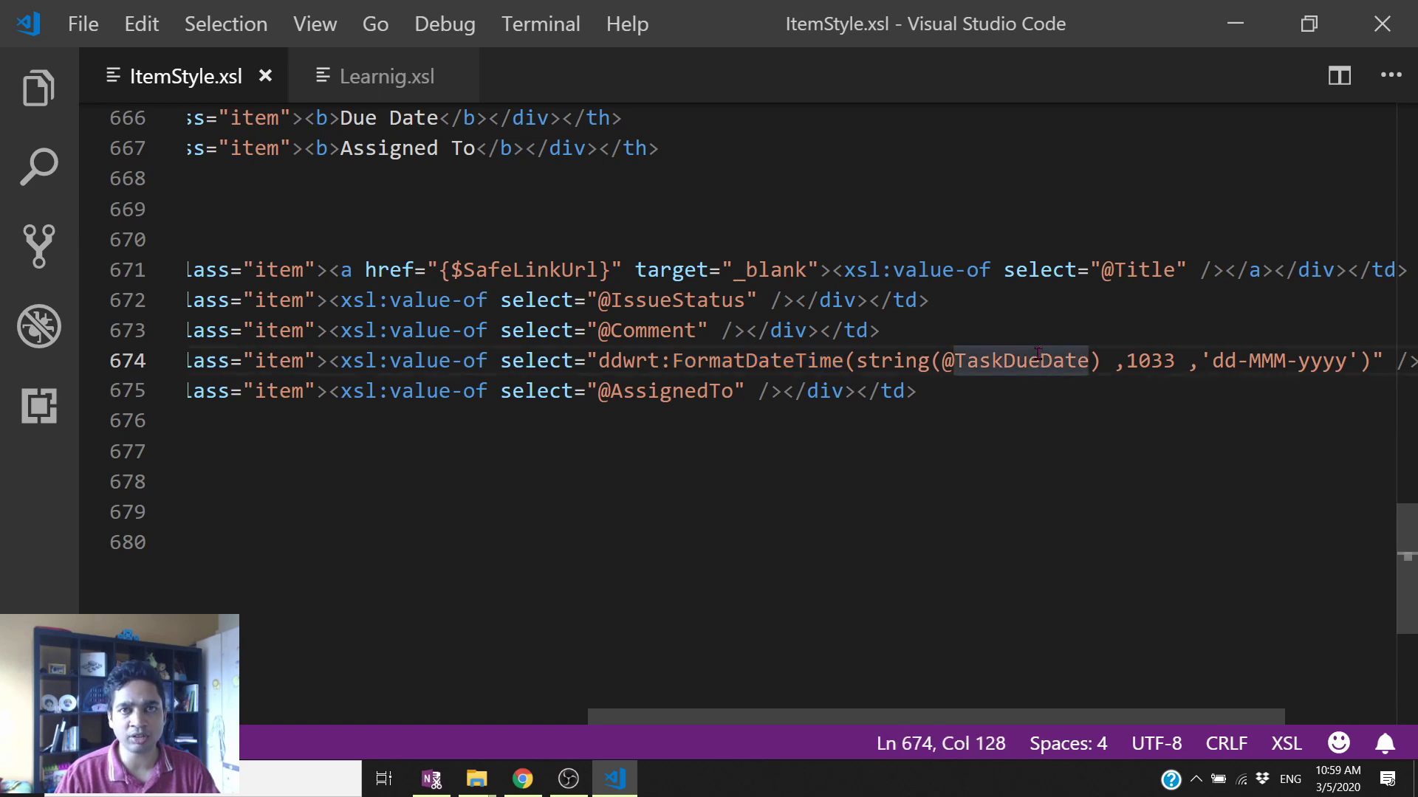
pyautogui.click(1223, 362)
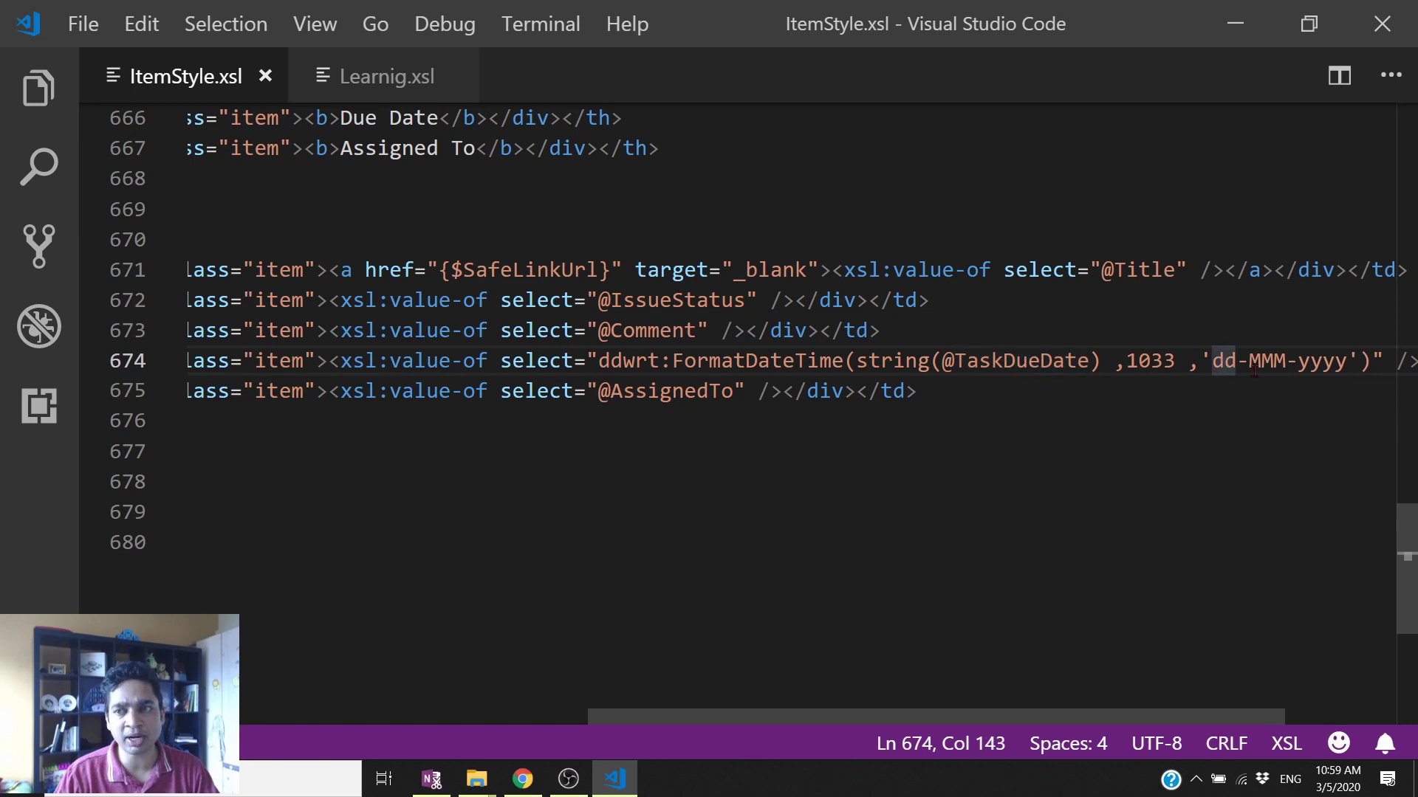
pyautogui.click(1286, 361)
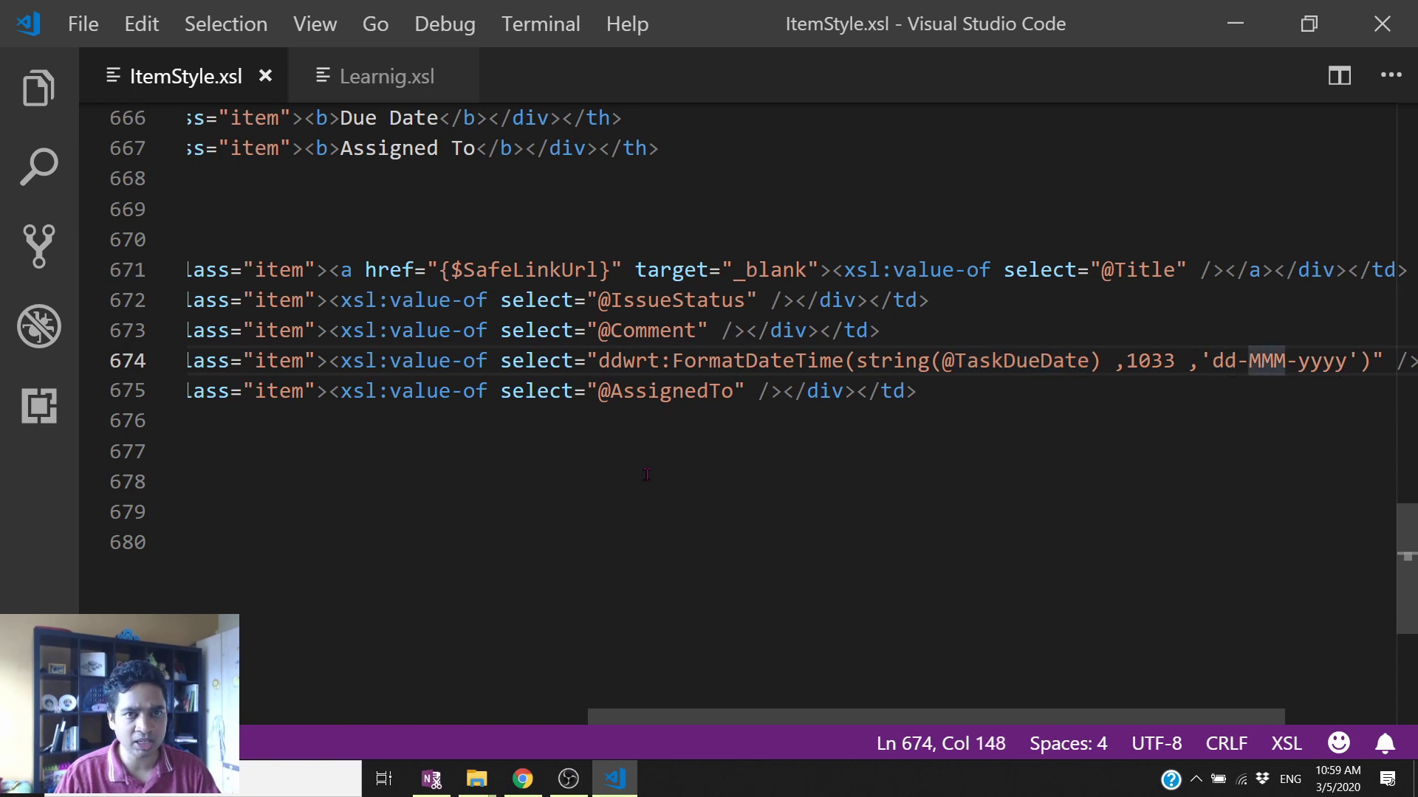
# Step: In the browser, upload the updated ItemStyle.xsl to XSL Style Sheets, reload DevHome, and check the Due Date column's format
pyautogui.hotkey('alt', 'Tab')
pyautogui.hotkey('ctrl', 'Tab')
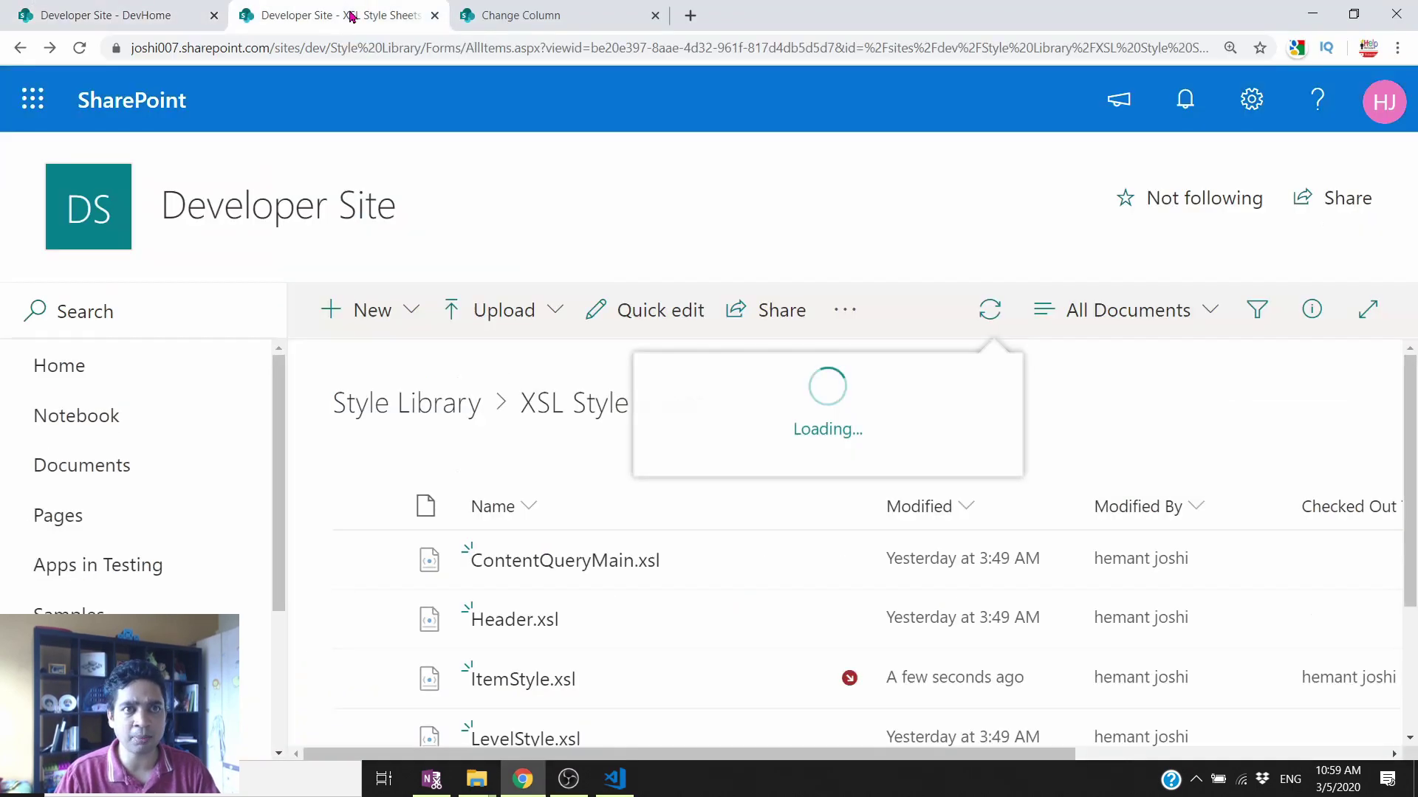
pyautogui.click(550, 323)
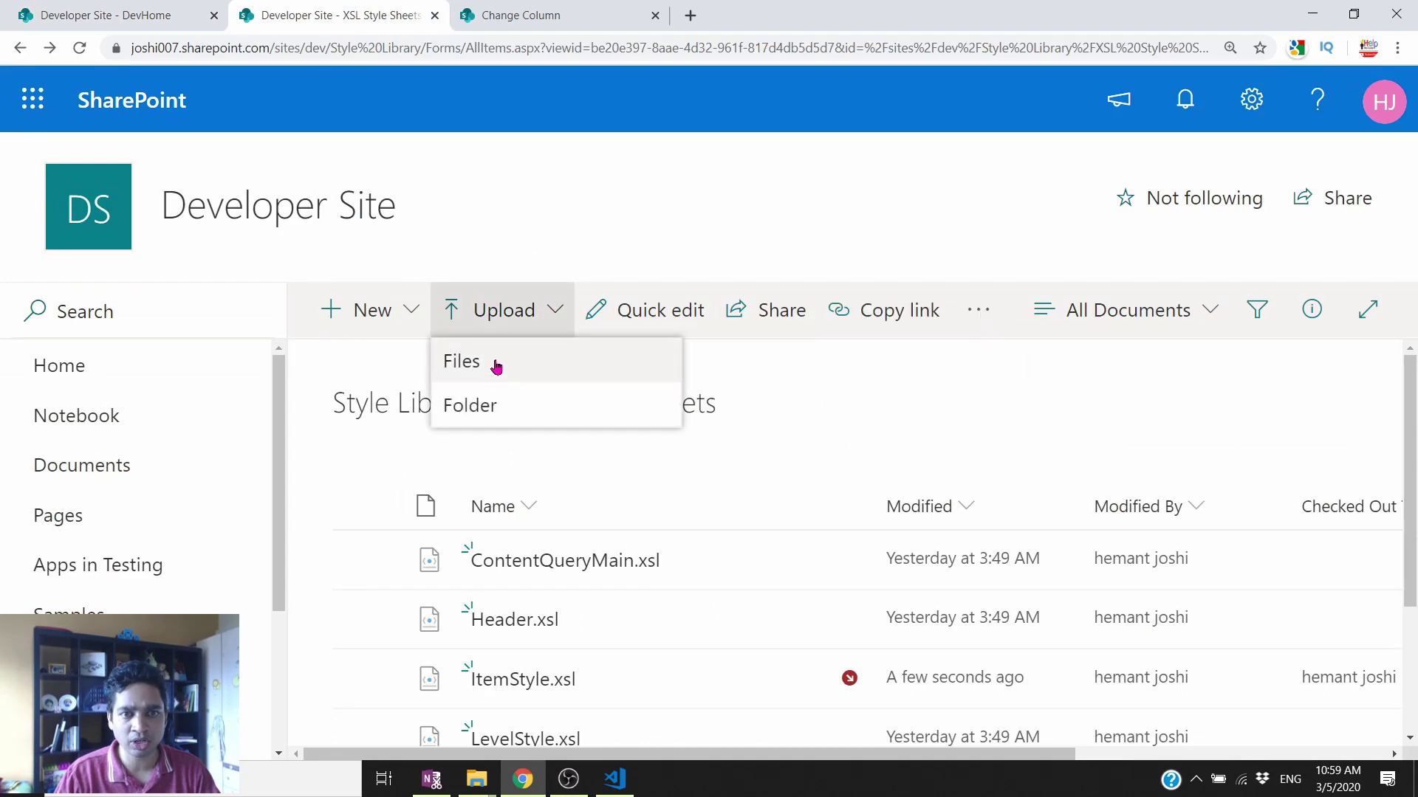
pyautogui.press('Escape')
pyautogui.hotkey('ctrl', 'shift', 'Tab')
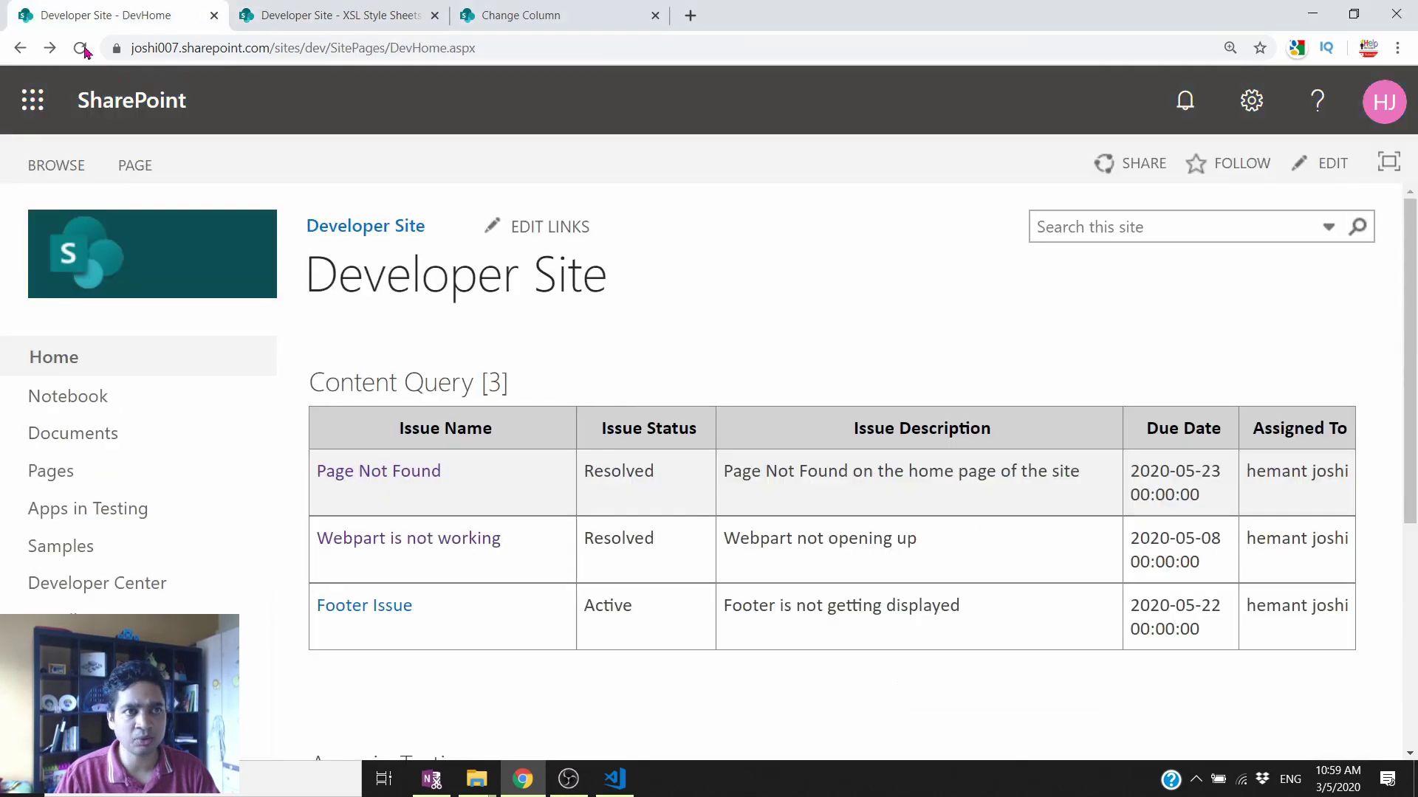
pyautogui.click(80, 48)
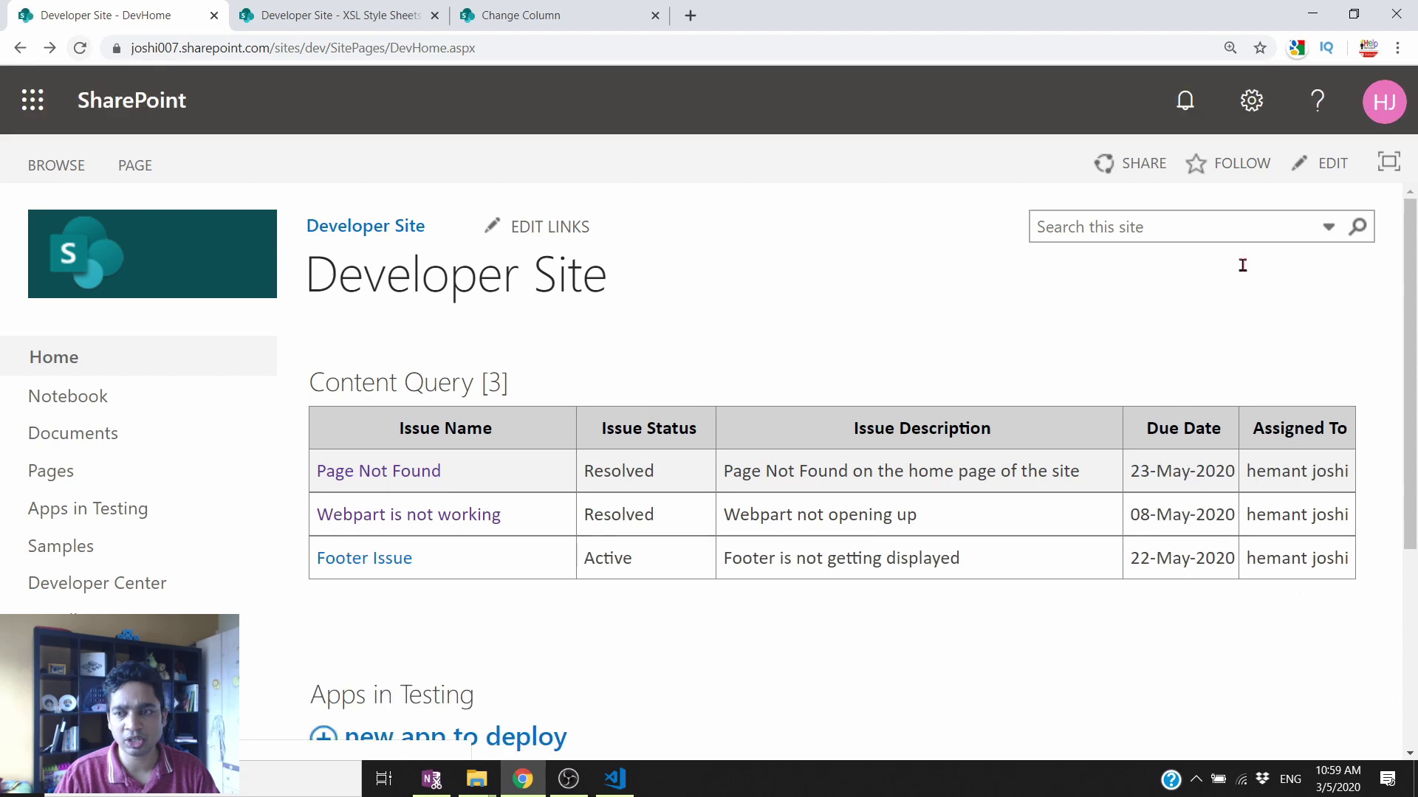
pyautogui.moveTo(1152, 465); pyautogui.dragTo(1231, 509)
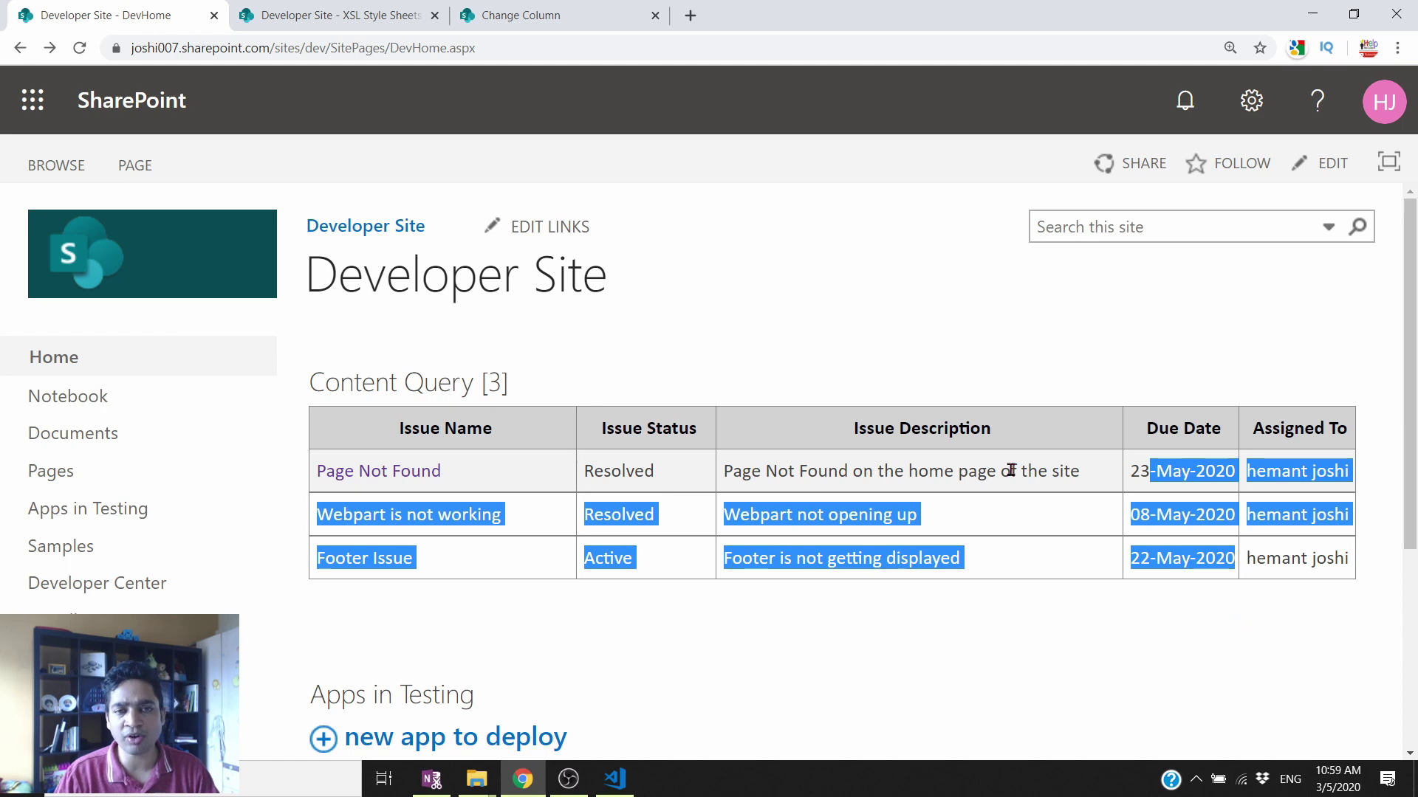
pyautogui.click(1250, 694)
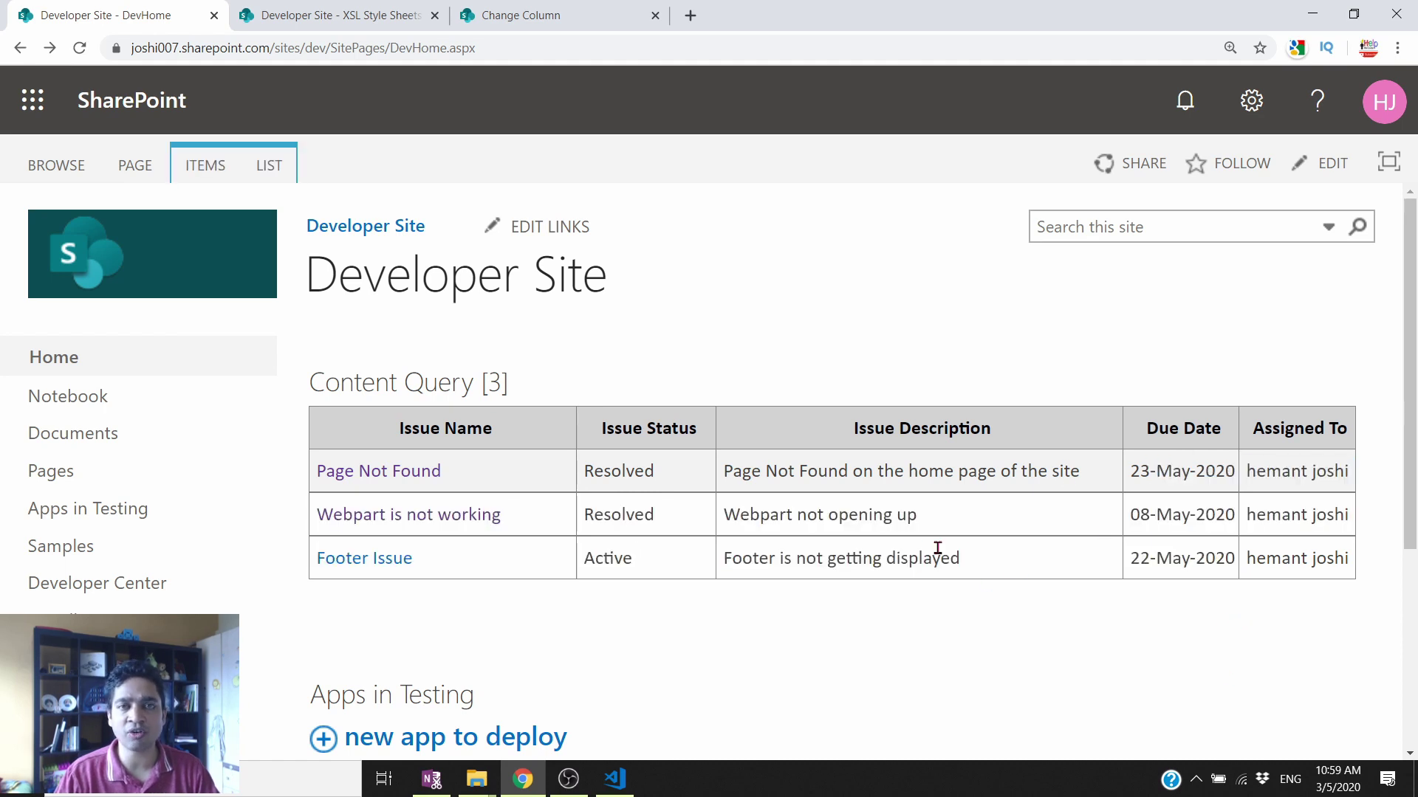